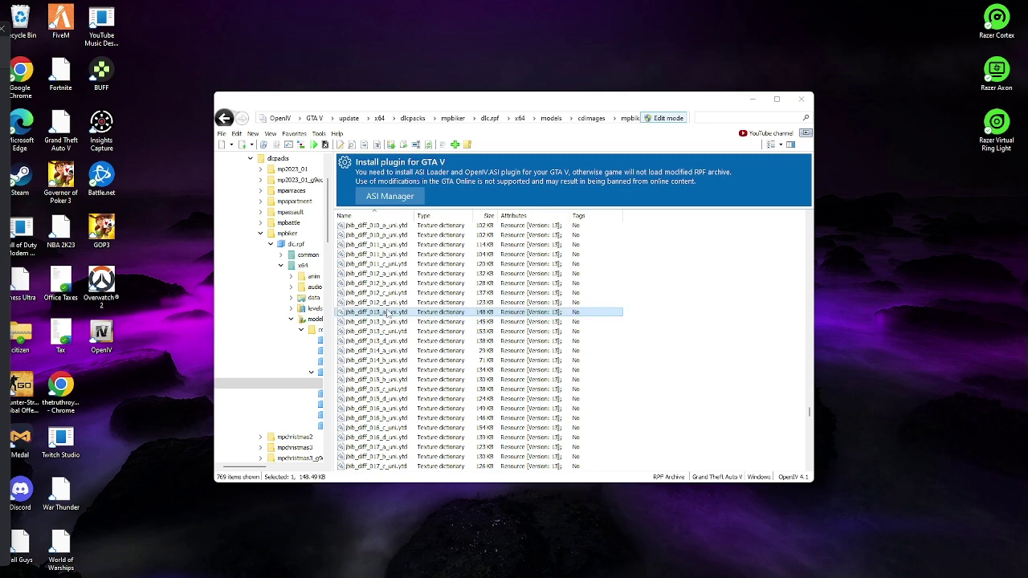
# Step: Examine the jbib_diff_013_a_uni.ytd texture in the texture editor and close it
pyautogui.doubleClick(388, 313)
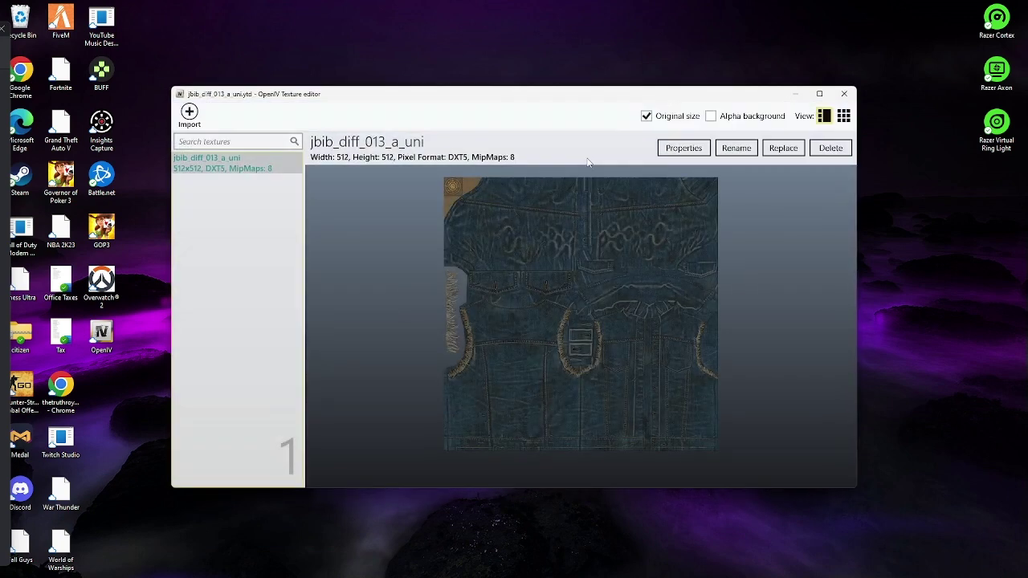
pyautogui.click(843, 95)
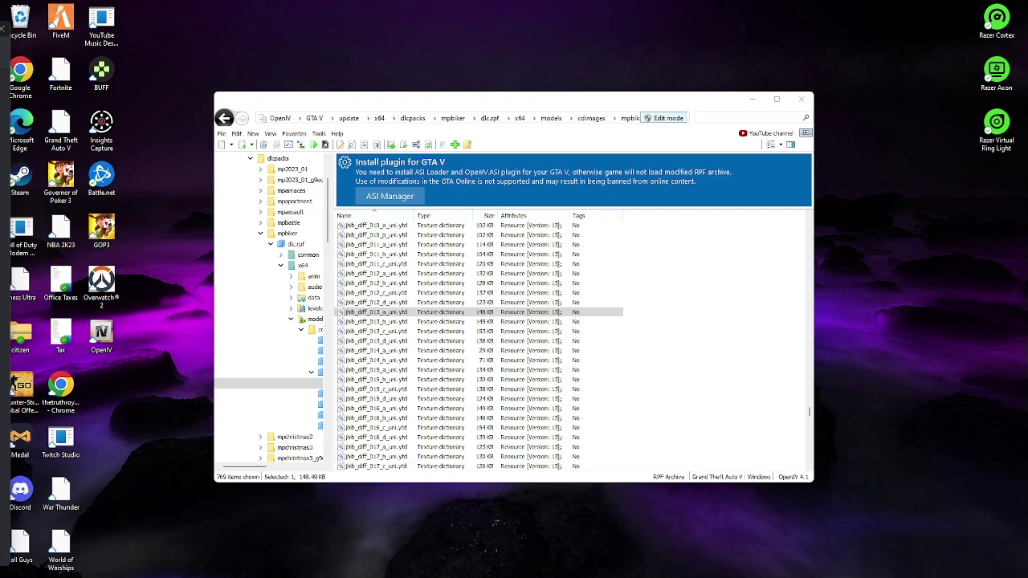
# Step: Search the installed apps for Photoshop and switch to Adobe Photoshop 2021
pyautogui.moveTo(466, 572)
pyautogui.click(396, 565)
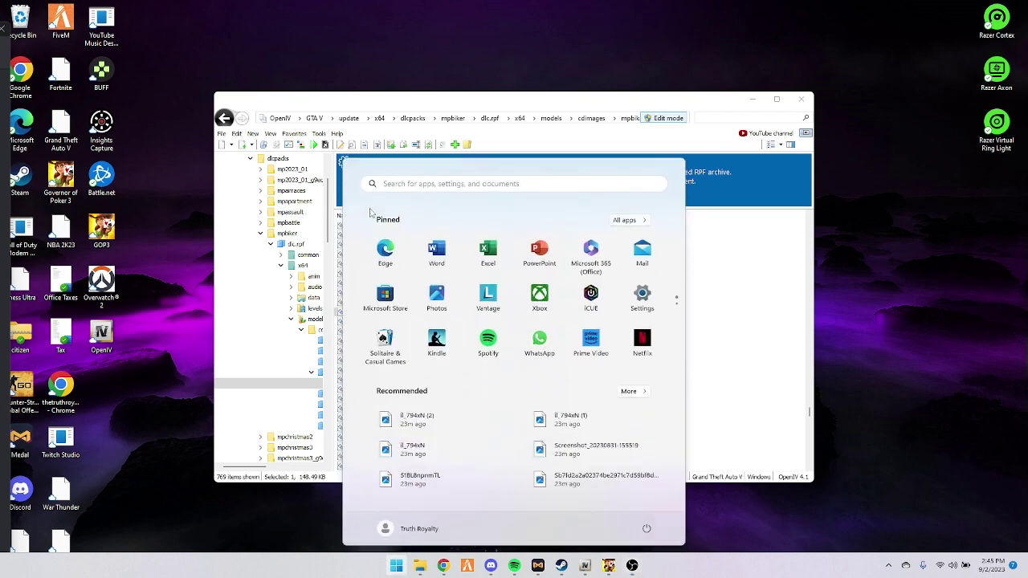
pyautogui.click(408, 186)
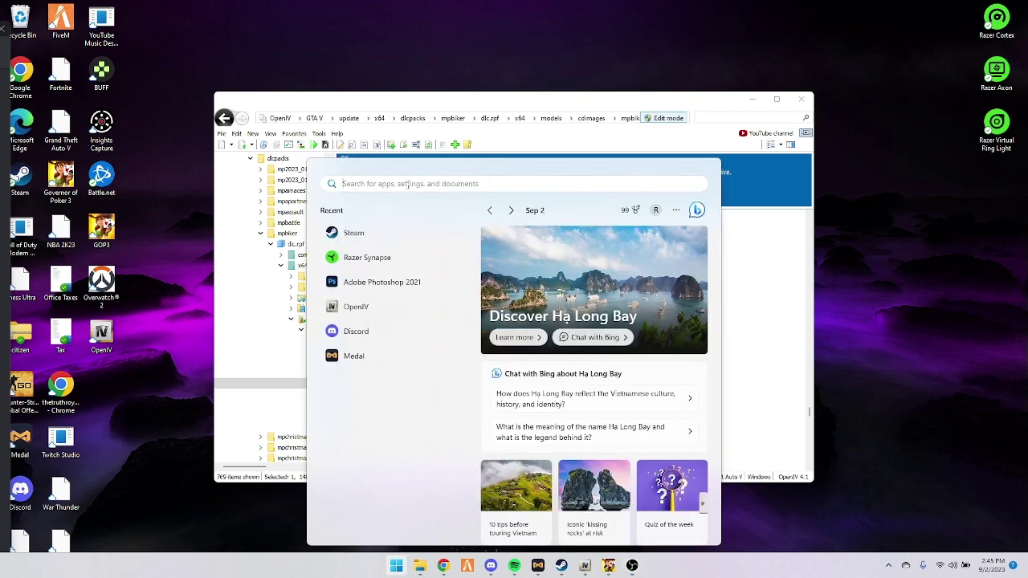
pyautogui.write('p')
pyautogui.click(371, 265)
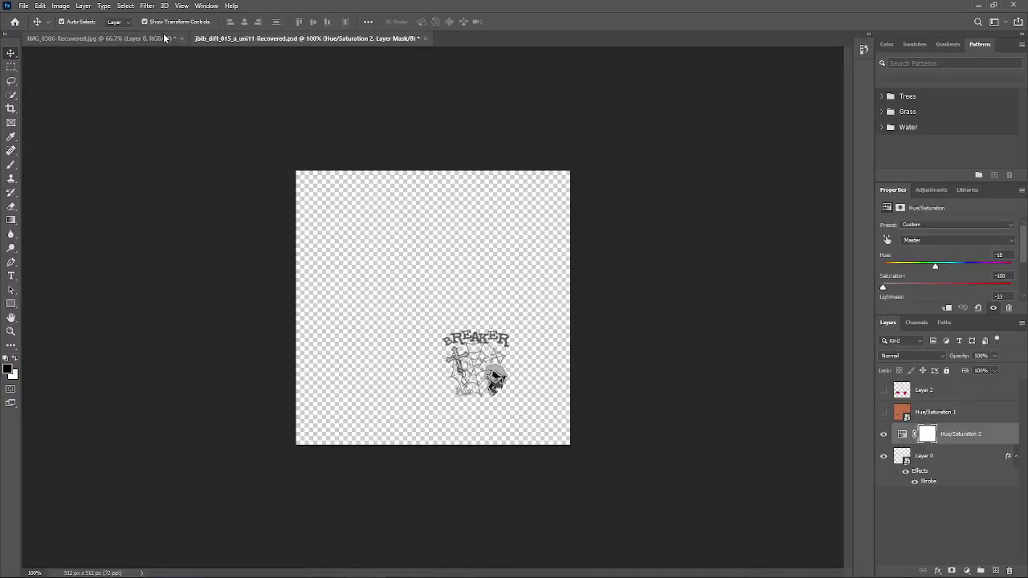
pyautogui.click(23, 6)
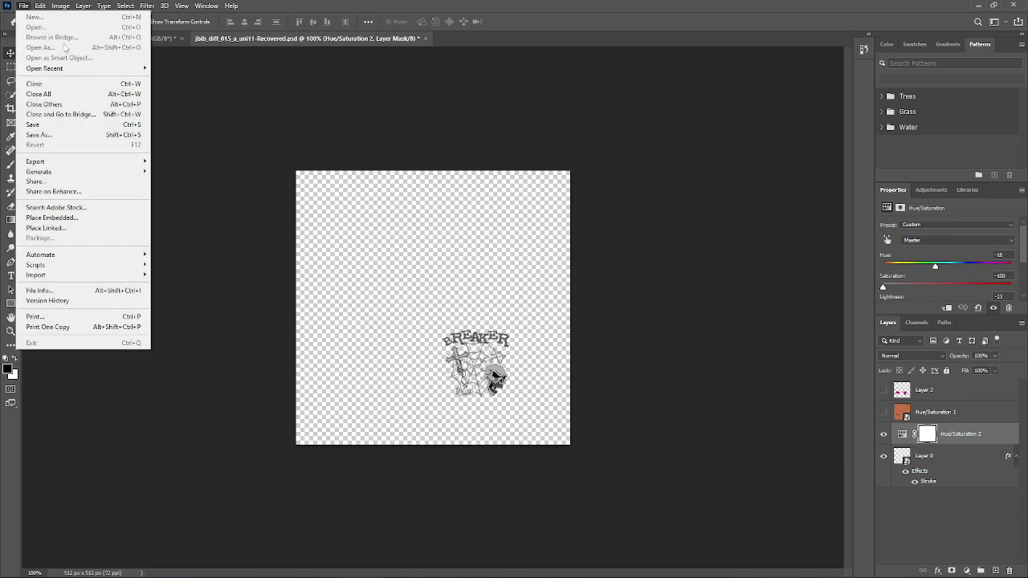
pyautogui.click(23, 5)
pyautogui.click(60, 6)
pyautogui.click(505, 48)
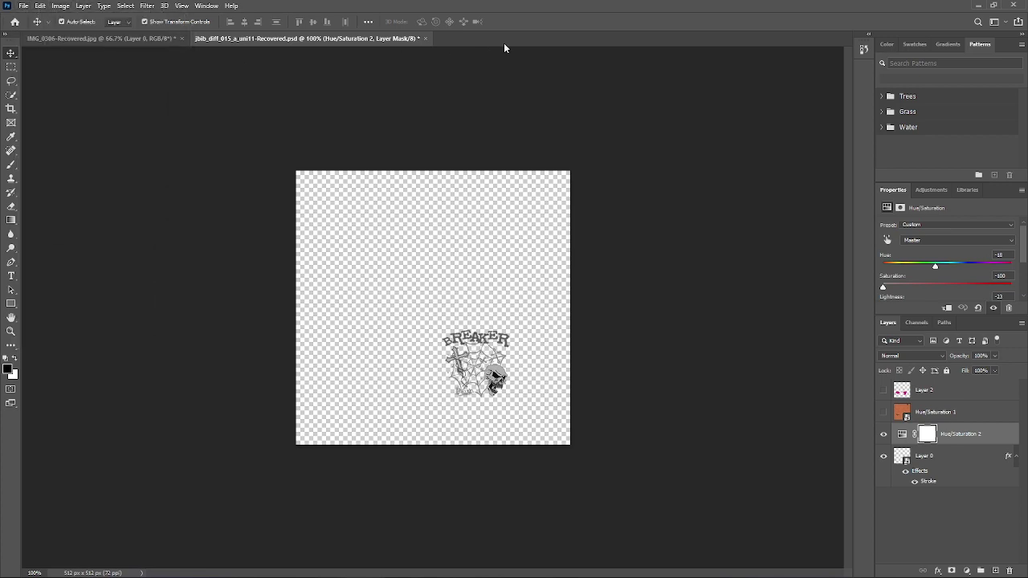
# Step: Open the jbib_diff_013_a_uni PNG from the sonofar folder inside the buyers folder
pyautogui.click(20, 6)
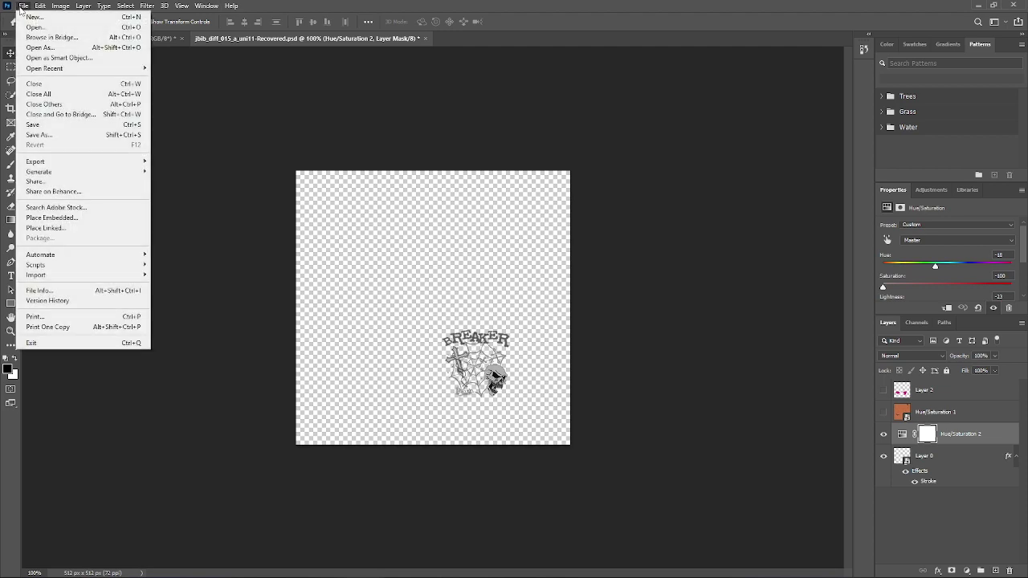
pyautogui.press('Escape')
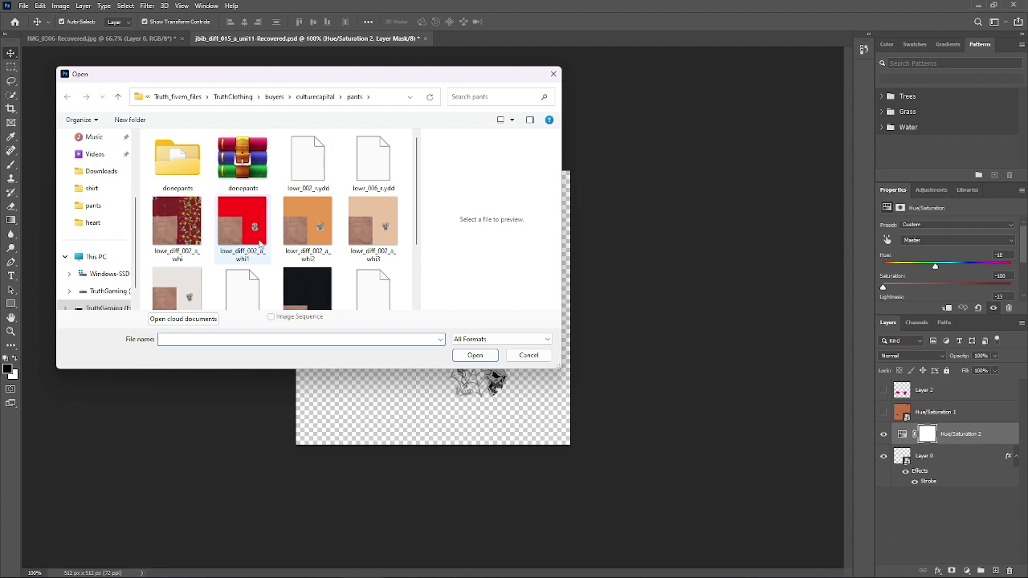
pyautogui.click(309, 97)
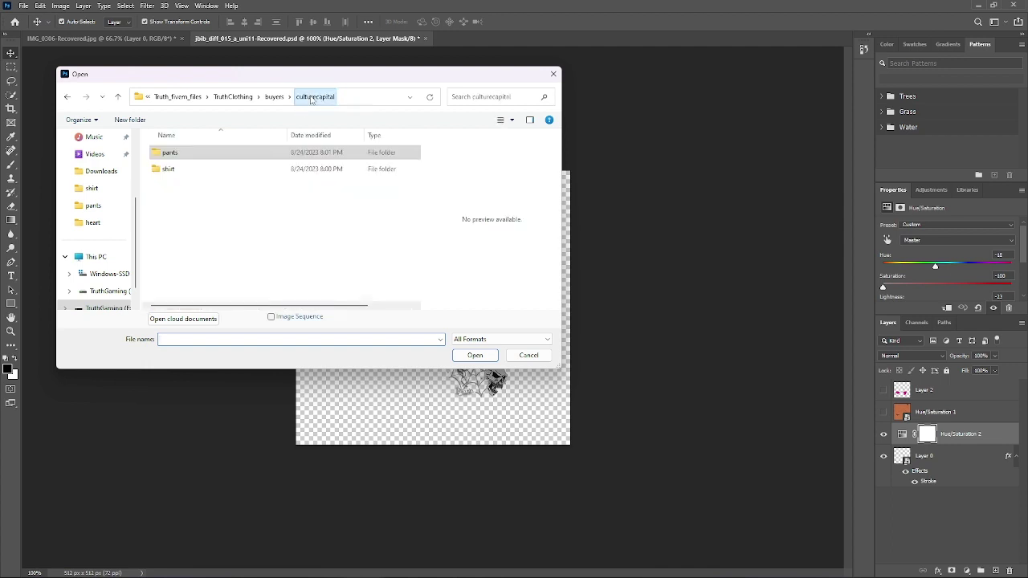
pyautogui.click(275, 97)
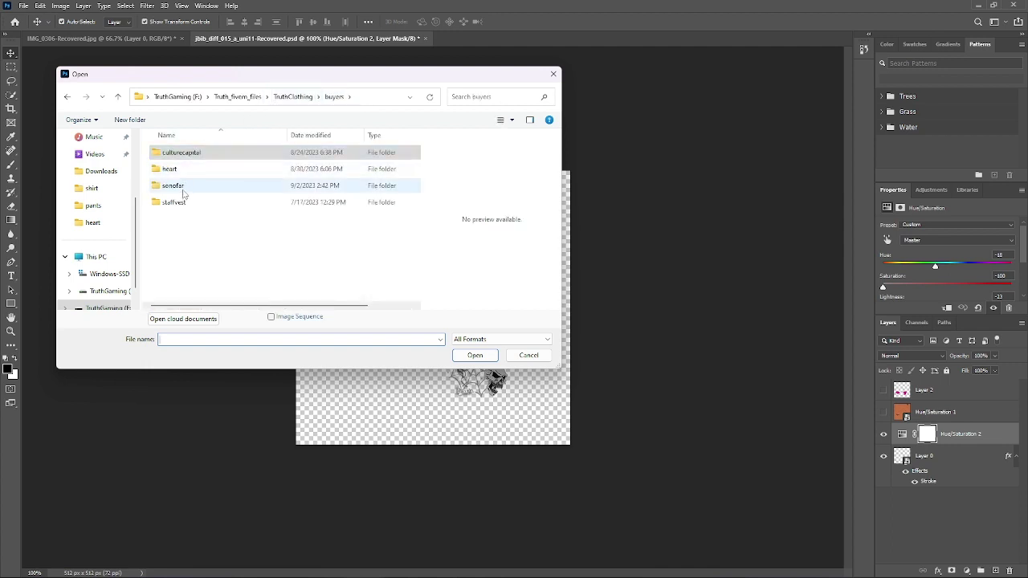
pyautogui.doubleClick(182, 189)
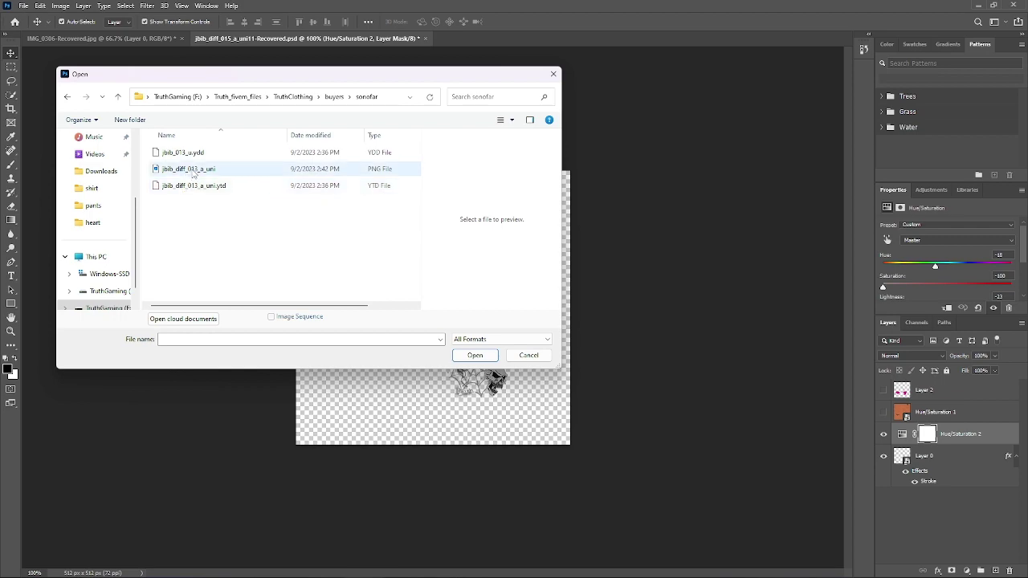
pyautogui.doubleClick(193, 171)
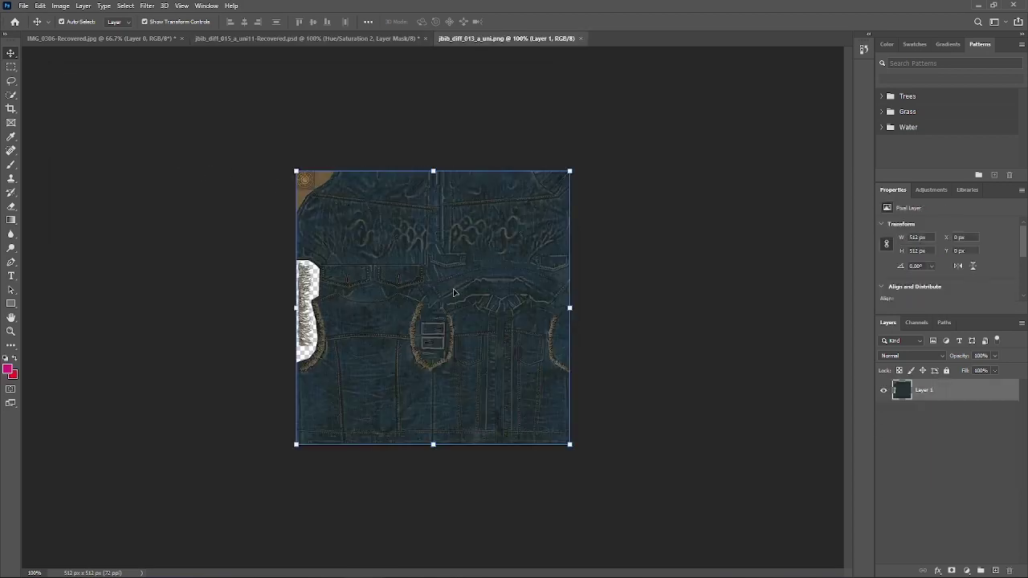
# Step: Add a new empty layer above the denim texture and reselect the texture's own layer
pyautogui.press('z')
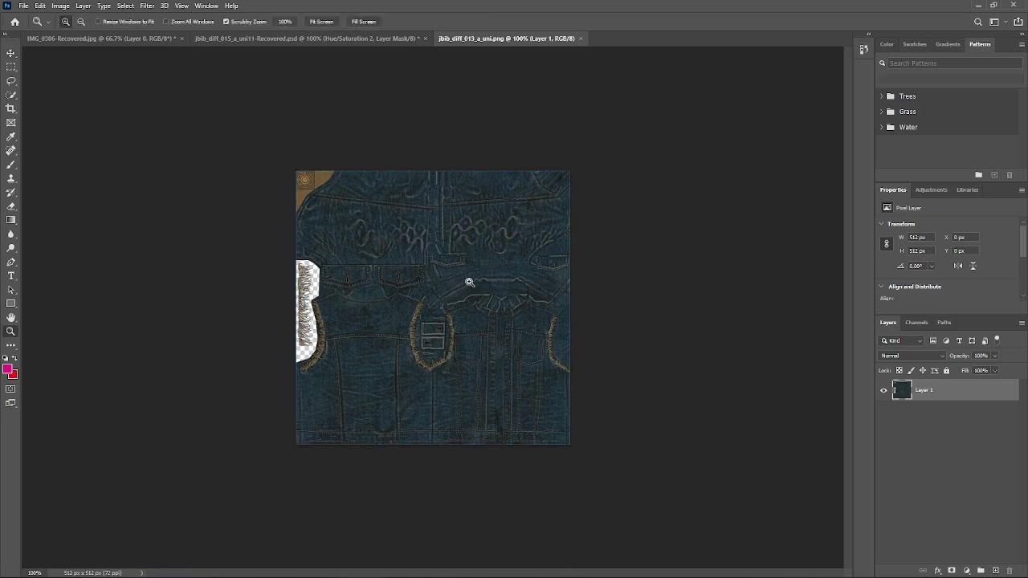
pyautogui.moveTo(471, 280); pyautogui.dragTo(435, 258)
pyautogui.press('z')
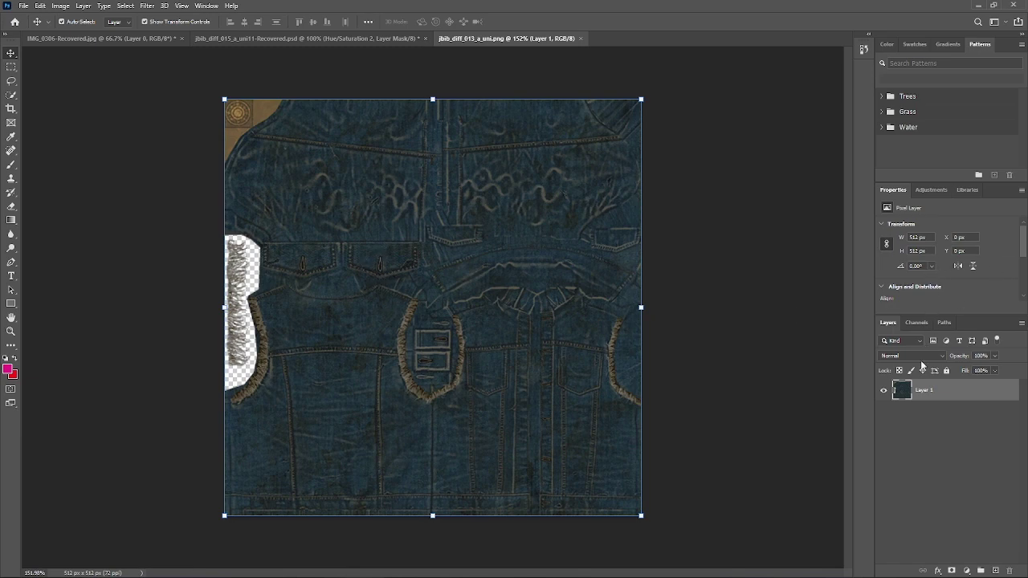
pyautogui.moveTo(979, 571)
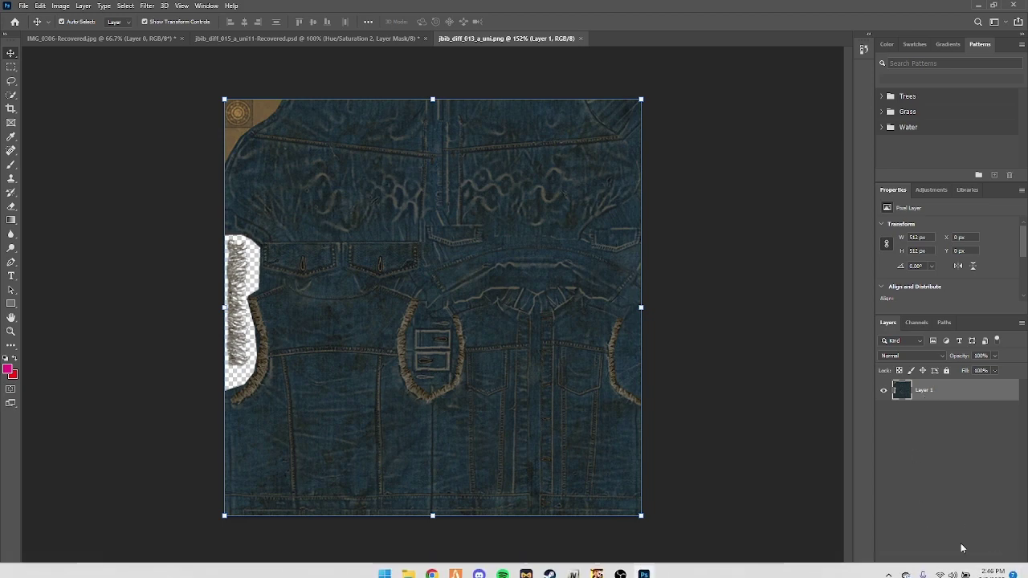
pyautogui.click(996, 570)
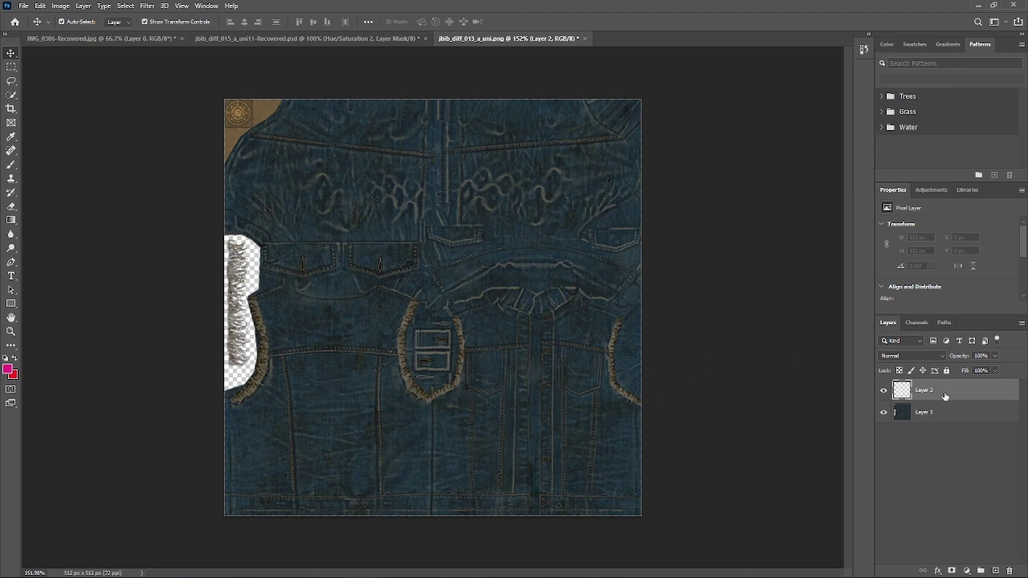
pyautogui.click(927, 417)
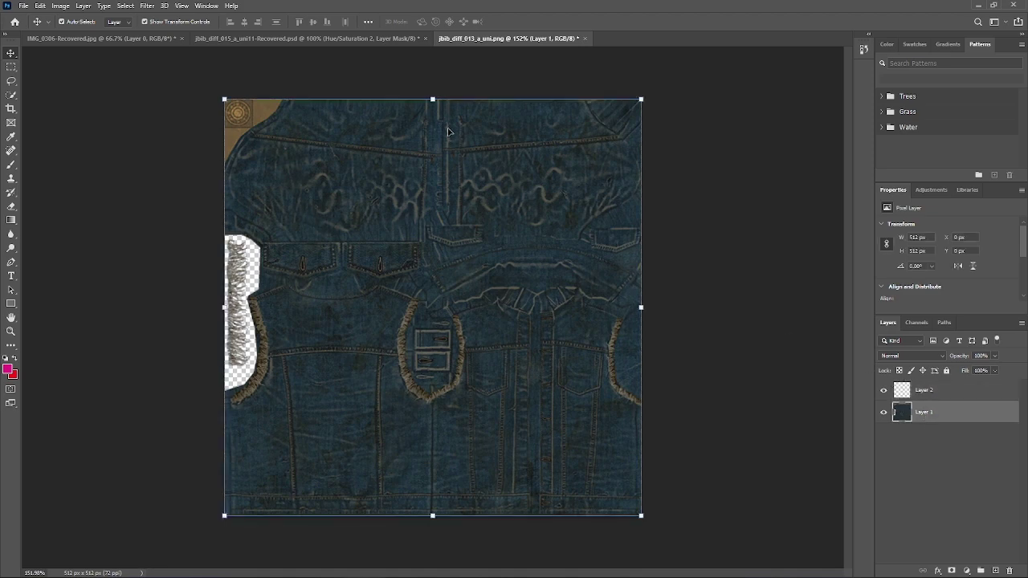
# Step: Switch to OpenIV, find the jbib_013_u.ydd model, examine the vest from another angle in the model viewer, and close it
pyautogui.moveTo(647, 574)
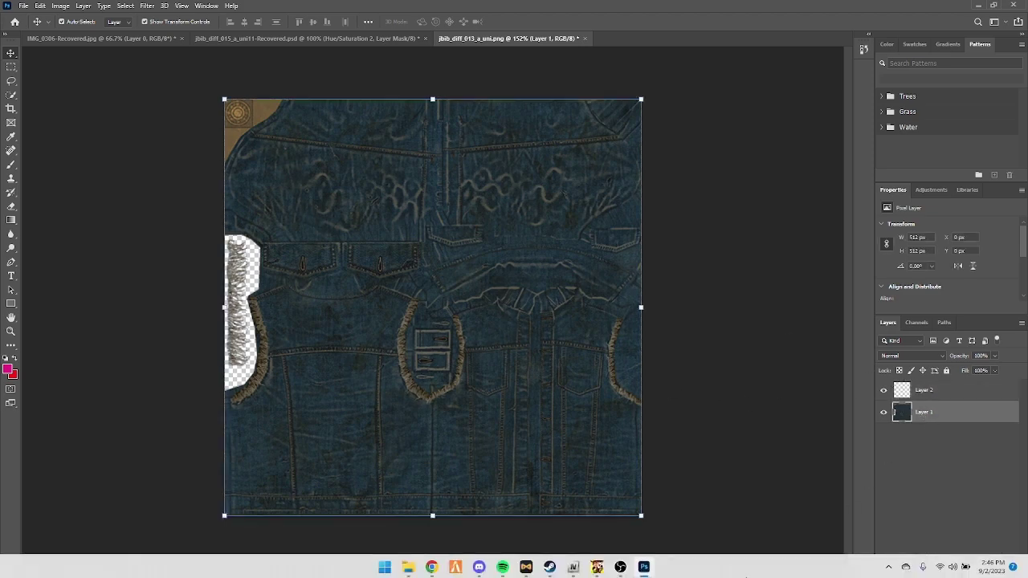
pyautogui.moveTo(573, 570)
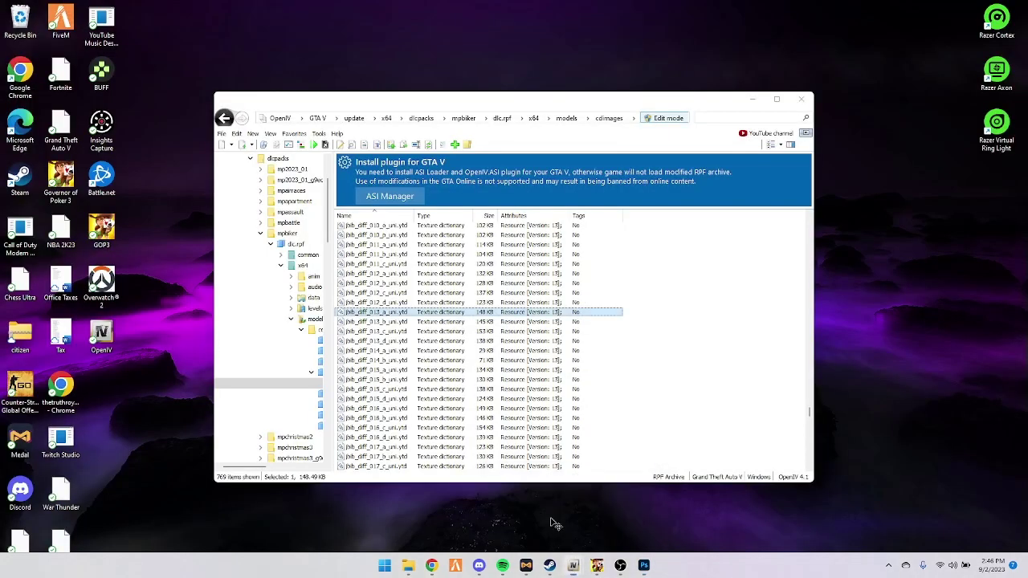
pyautogui.click(558, 493)
pyautogui.scroll(20, 434, 314)
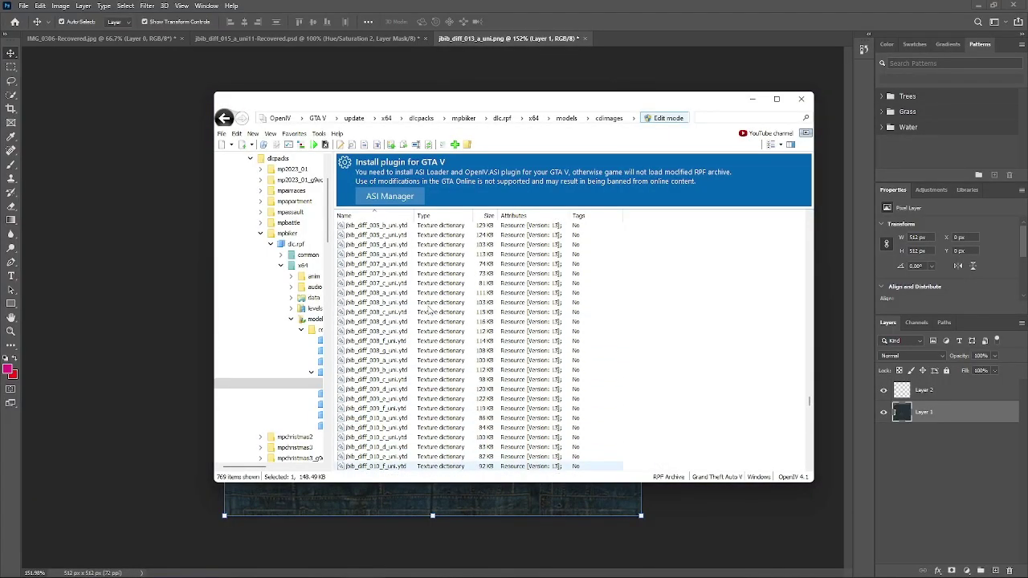
pyautogui.scroll(20, 429, 306)
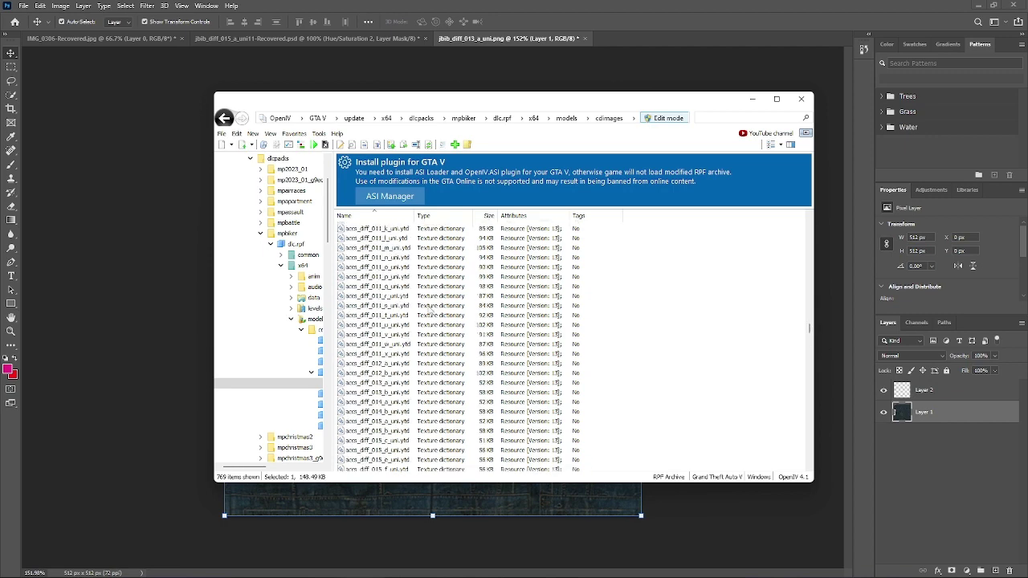
pyautogui.scroll(7, 431, 306)
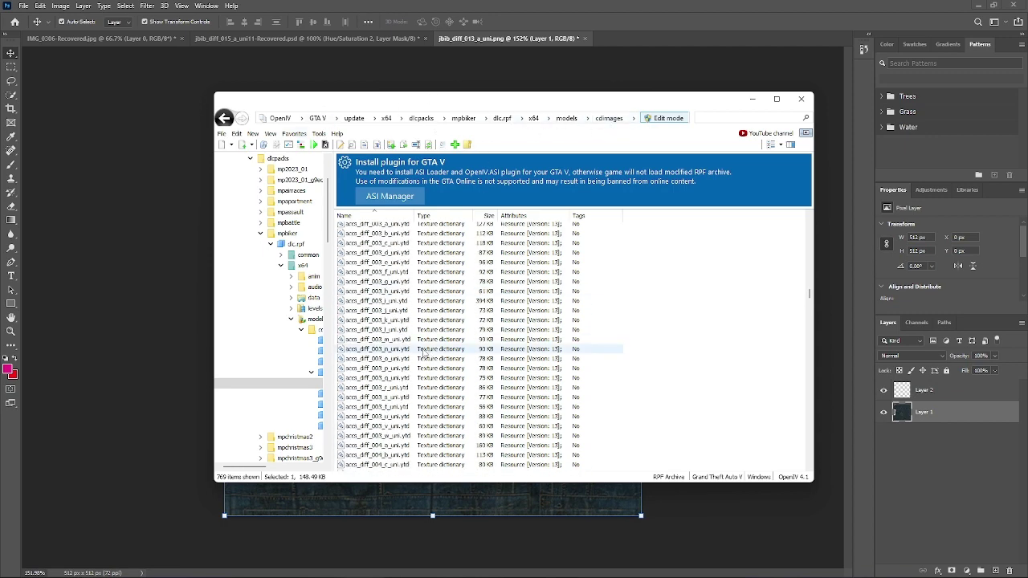
pyautogui.scroll(7, 411, 335)
pyautogui.scroll(3, 411, 333)
pyautogui.scroll(-20, 401, 336)
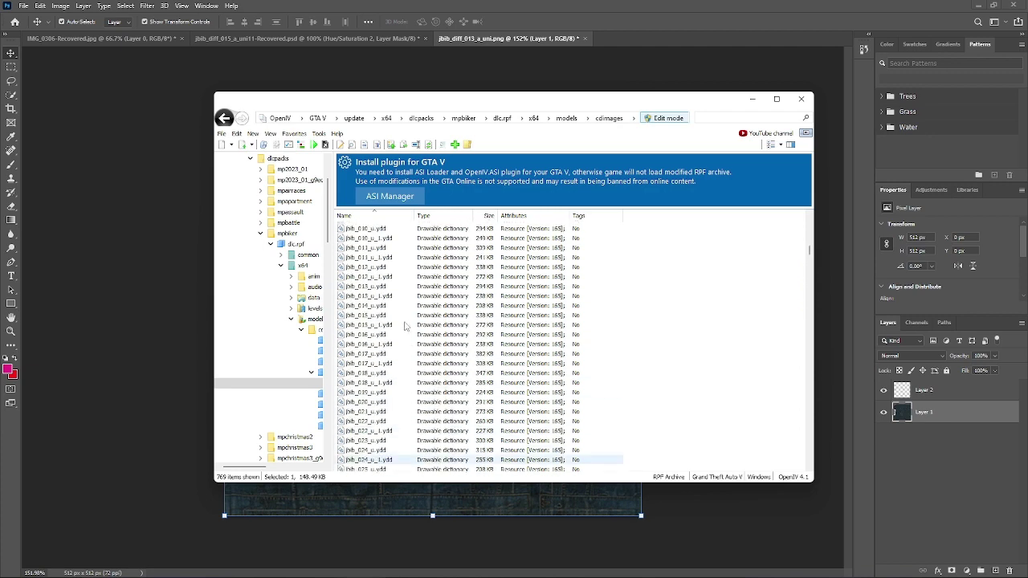
pyautogui.doubleClick(364, 314)
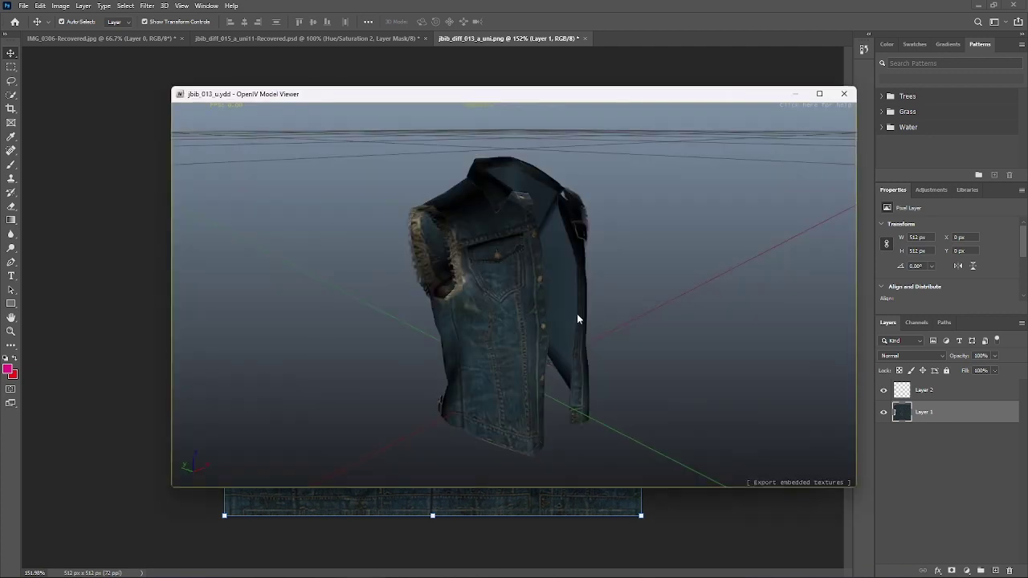
pyautogui.moveTo(565, 312); pyautogui.dragTo(748, 236)
pyautogui.click(844, 94)
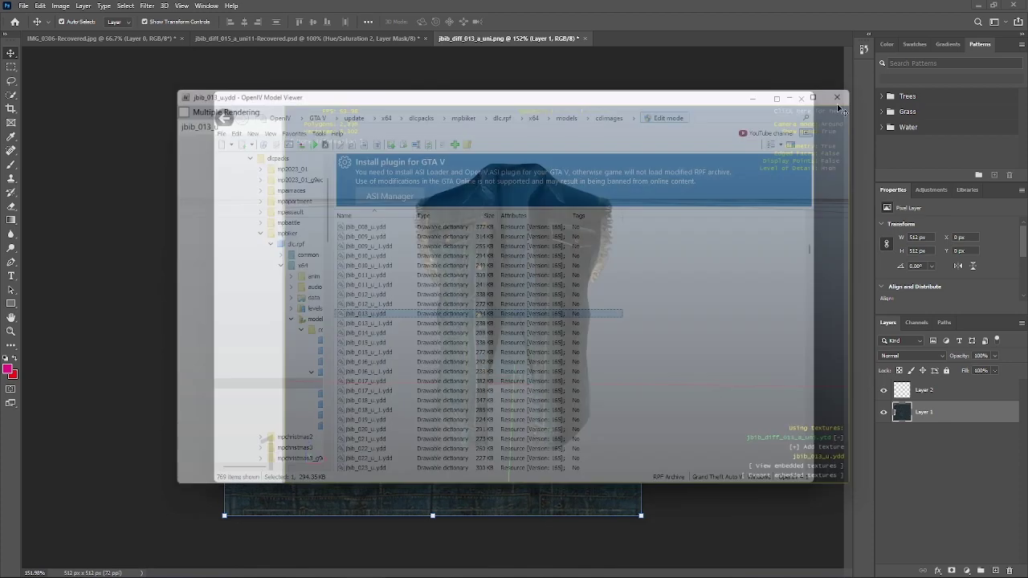
# Step: Return to Photoshop and add a Hue/Saturation adjustment layer directly above the denim texture layer
pyautogui.moveTo(596, 567)
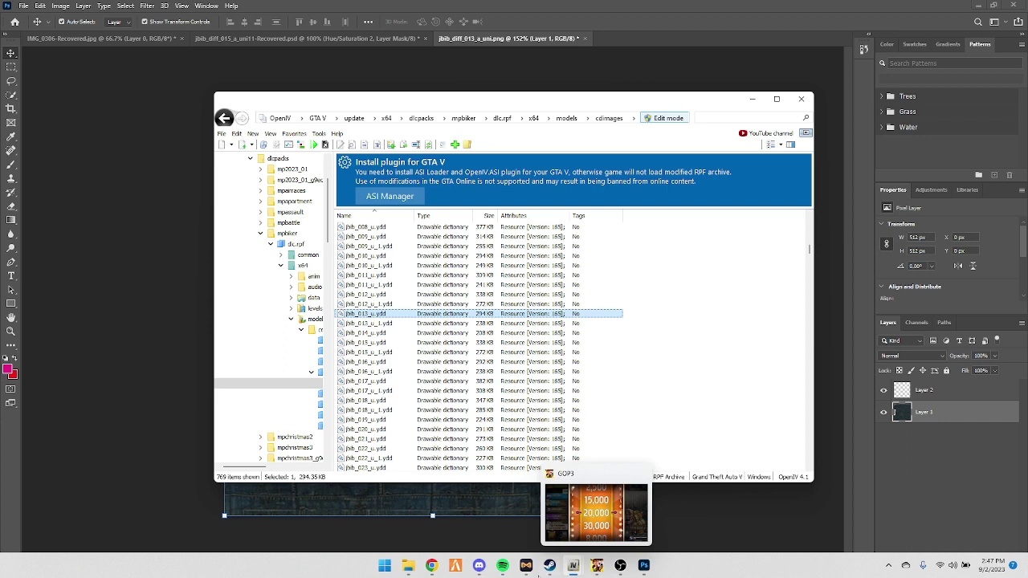
pyautogui.click(438, 567)
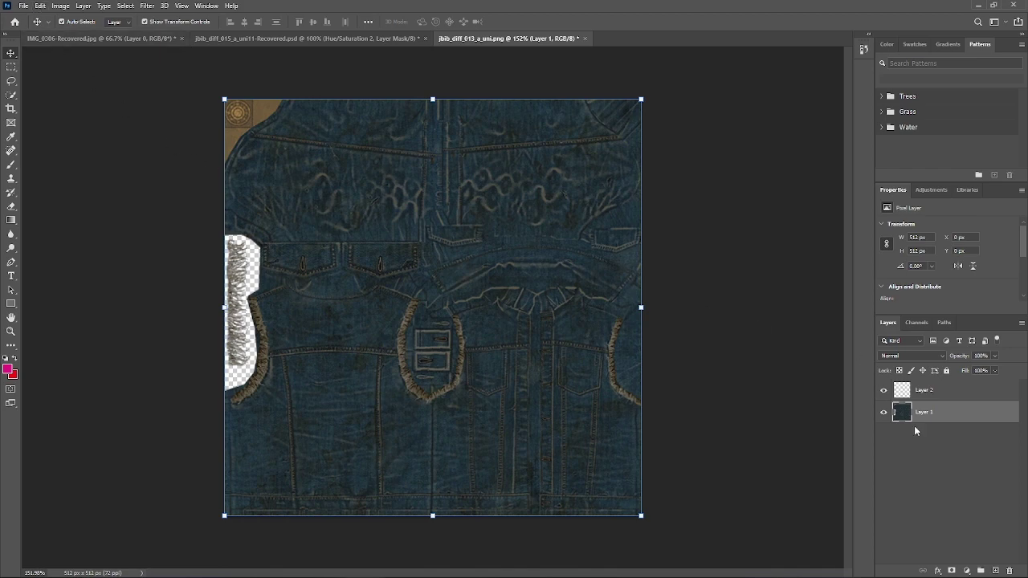
pyautogui.click(967, 571)
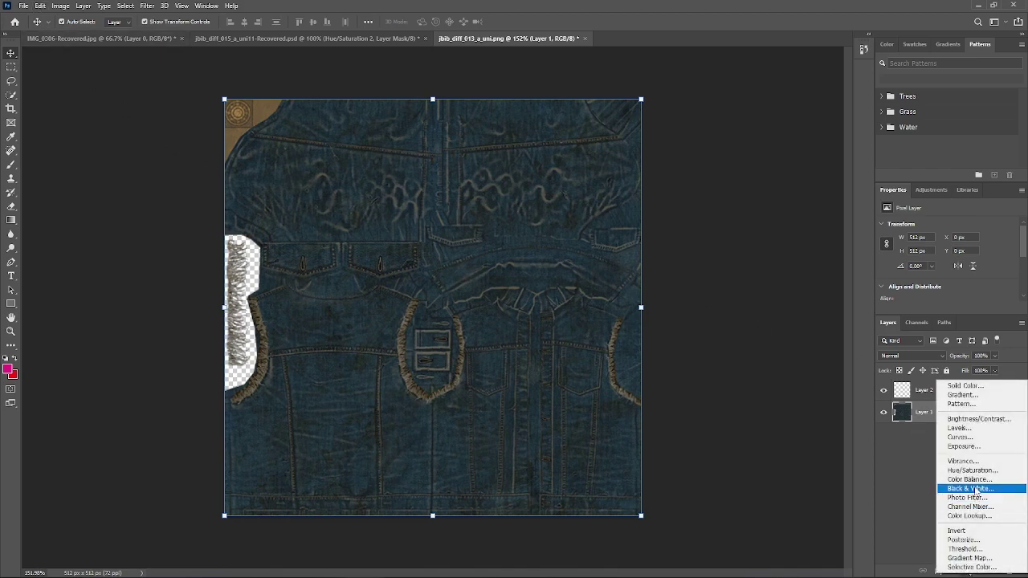
pyautogui.click(916, 466)
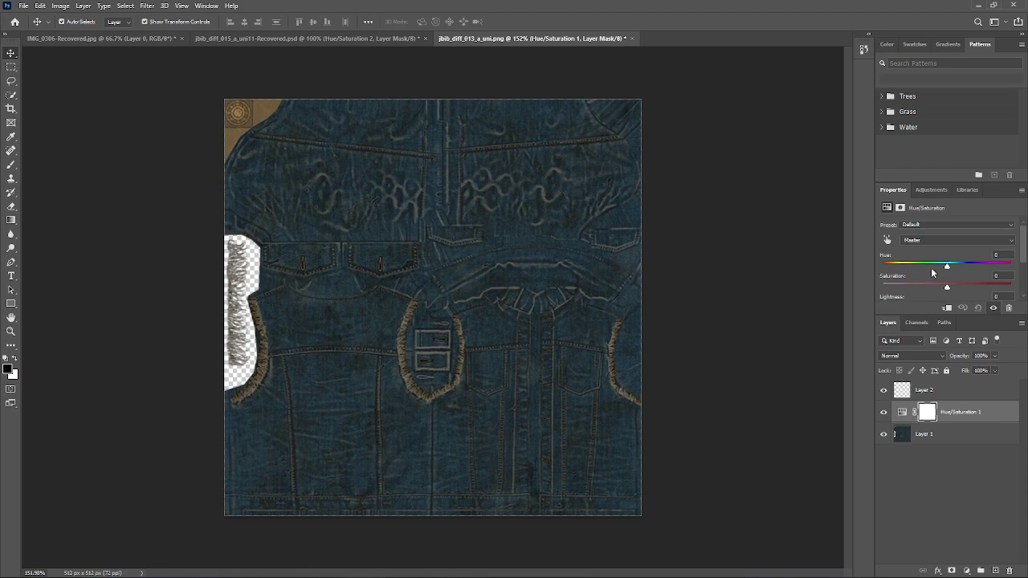
# Step: Set the Hue/Saturation adjustment's saturation to -89 and lightness to -79 to turn the denim nearly black
pyautogui.moveTo(940, 287)
pyautogui.mouseDown()
pyautogui.moveTo(889, 303)
pyautogui.moveTo(945, 296)
pyautogui.moveTo(934, 296)
pyautogui.mouseUp()
pyautogui.scroll(-1, 913, 276)
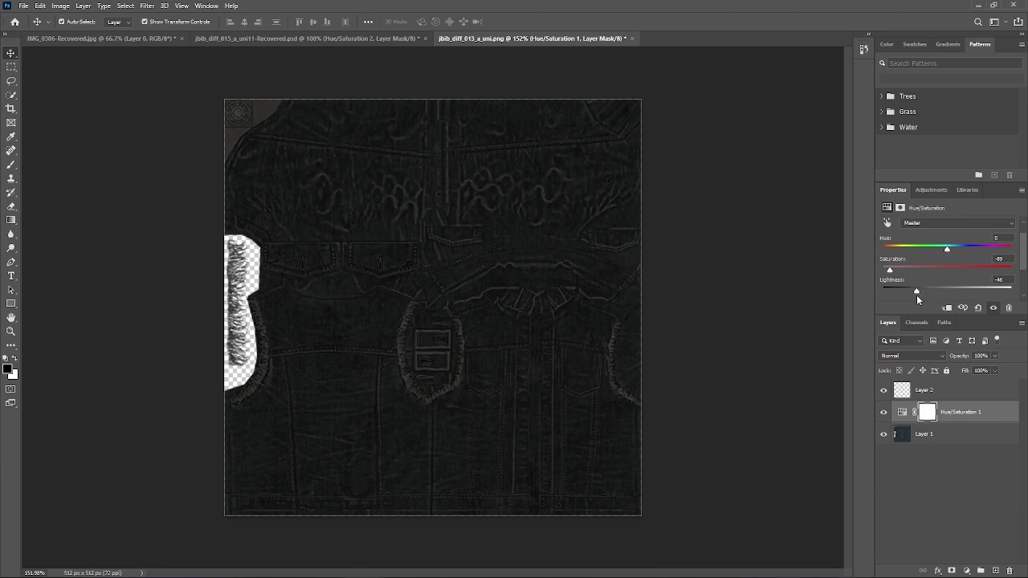
pyautogui.moveTo(914, 296); pyautogui.dragTo(904, 295)
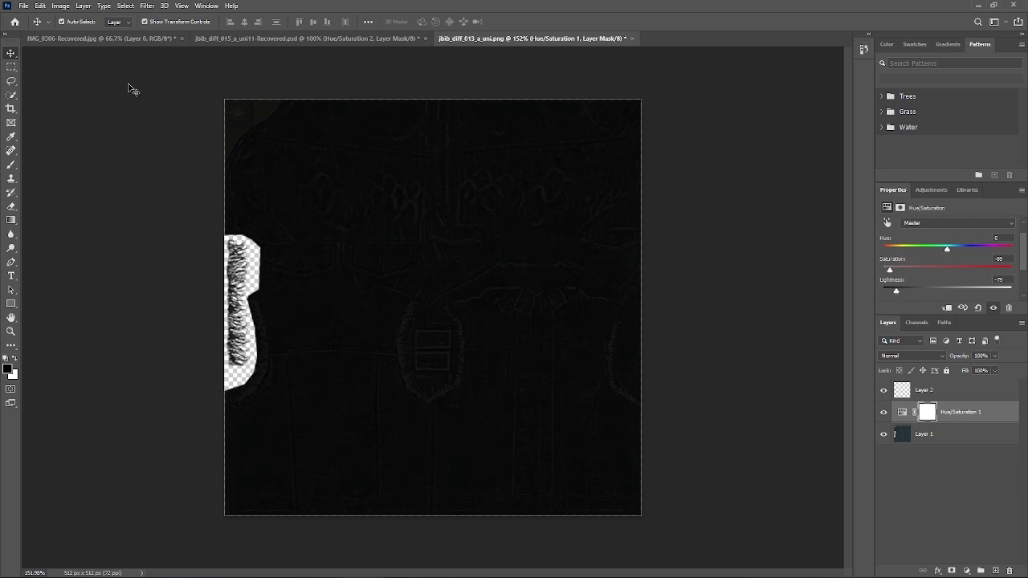
# Step: Export the near-black texture as a 512 x 512 PNG named jbib_diff_013_a_uni1 in the sonofar folder
pyautogui.click(23, 5)
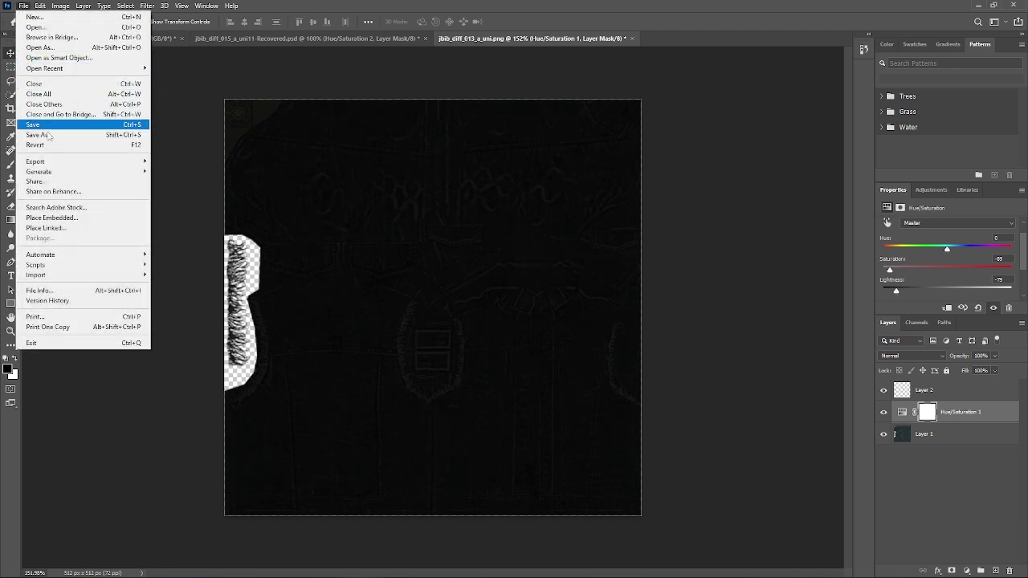
pyautogui.moveTo(44, 165)
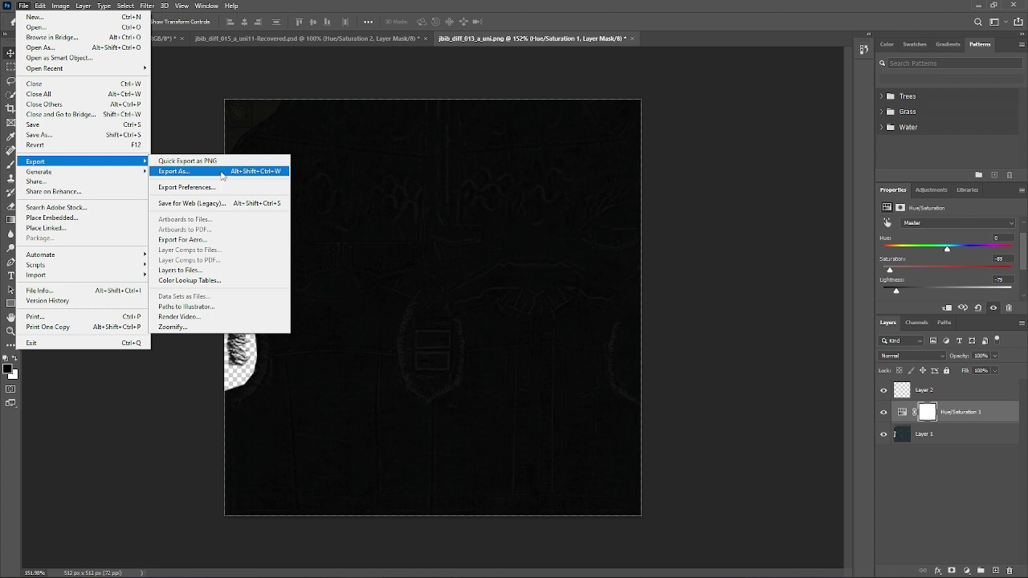
pyautogui.click(225, 170)
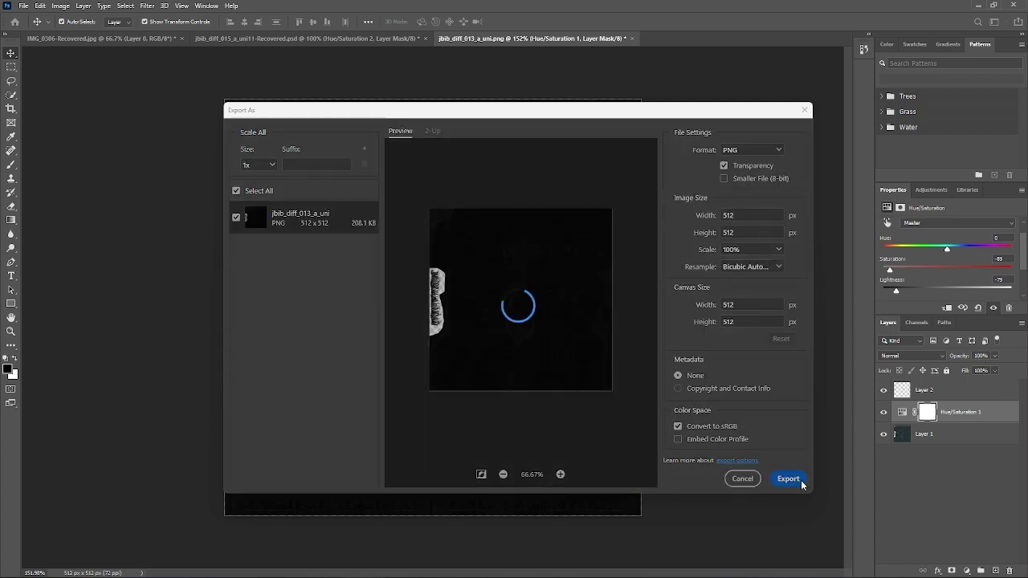
pyautogui.click(788, 479)
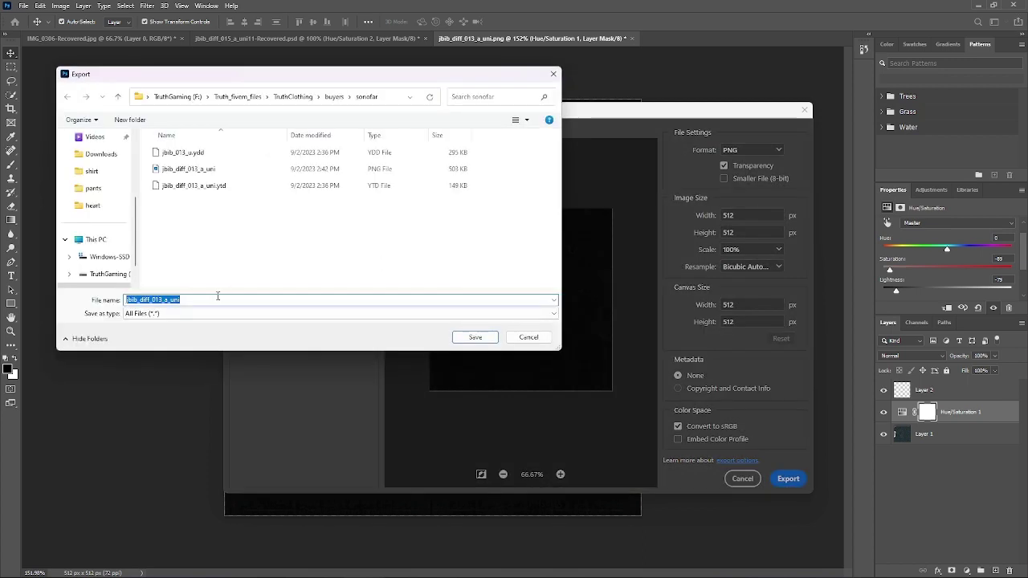
pyautogui.click(222, 299)
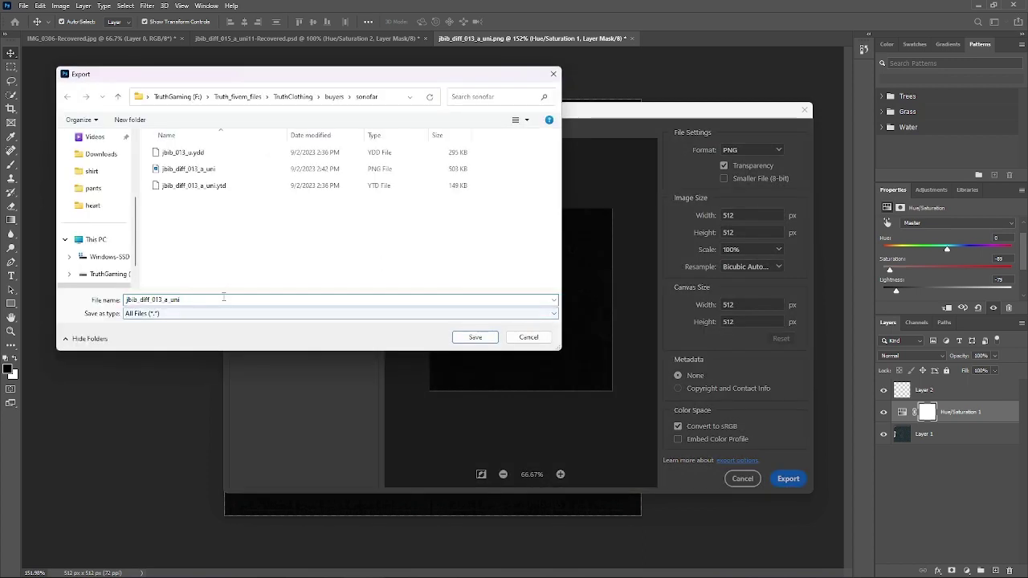
pyautogui.write('1')
pyautogui.click(475, 338)
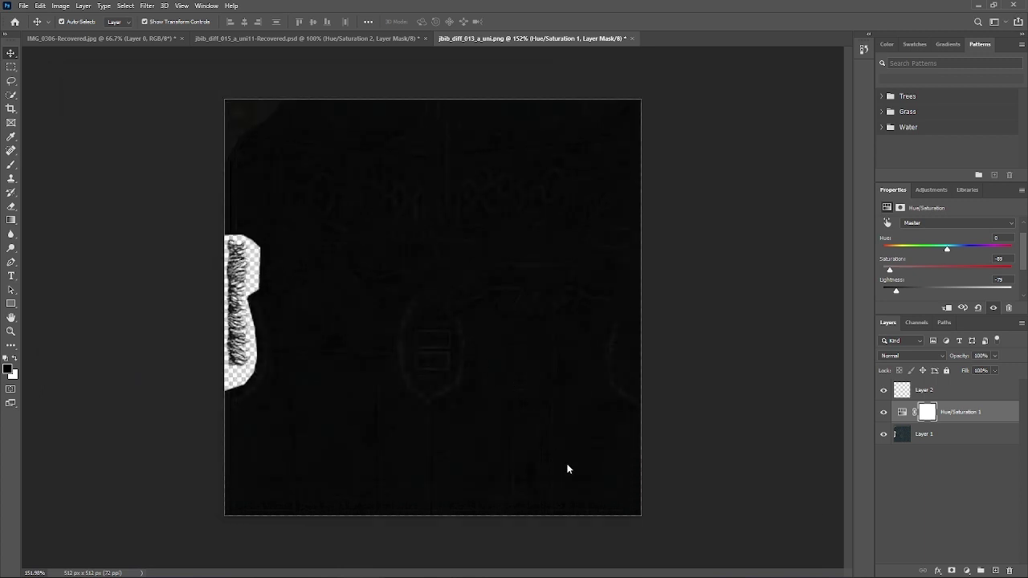
# Step: Switch to OpenIV and open the customers folder inside customs under User documents - GTA V
pyautogui.moveTo(573, 567)
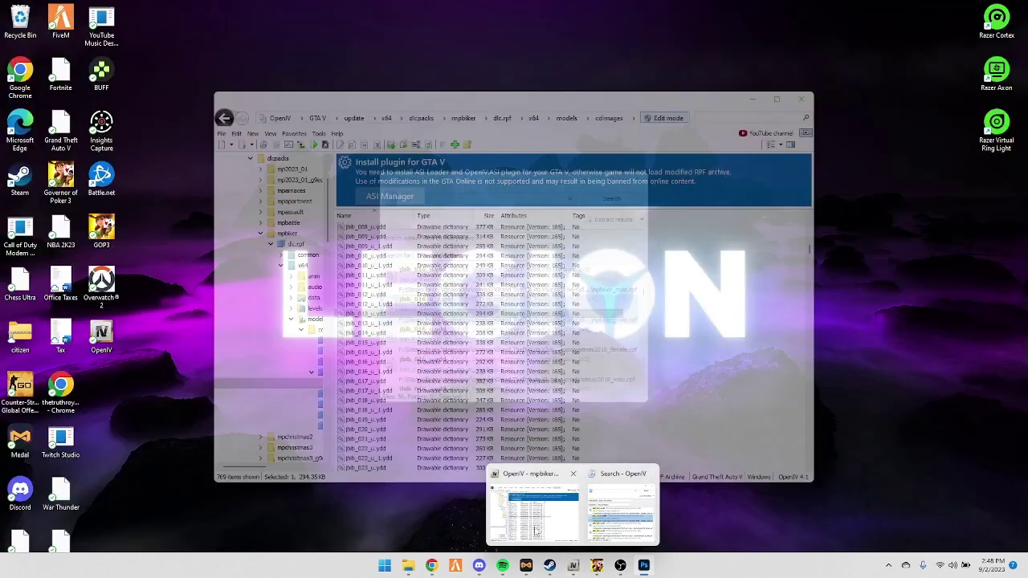
pyautogui.click(532, 506)
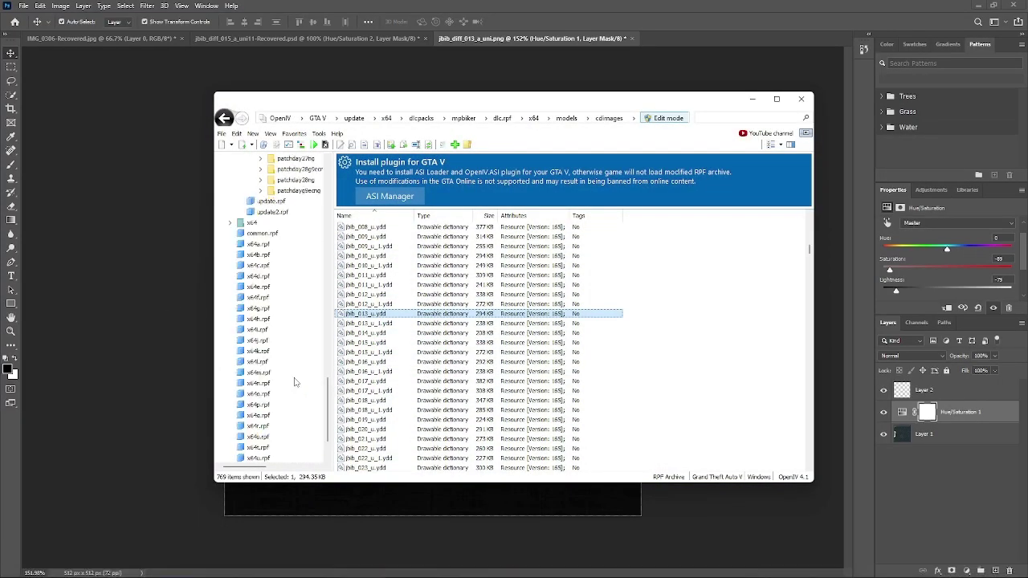
pyautogui.scroll(-2, 295, 382)
pyautogui.click(269, 437)
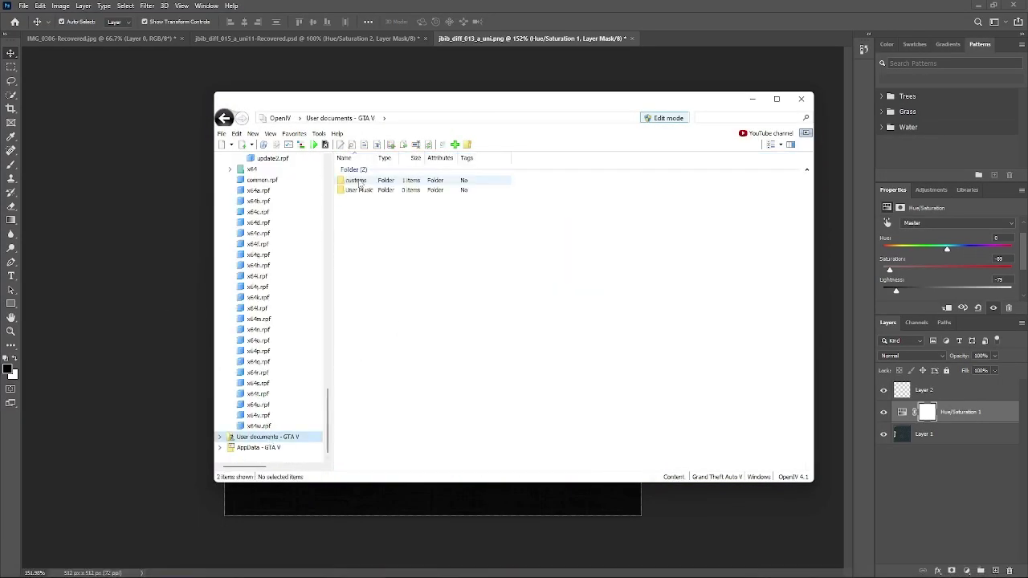
pyautogui.doubleClick(356, 181)
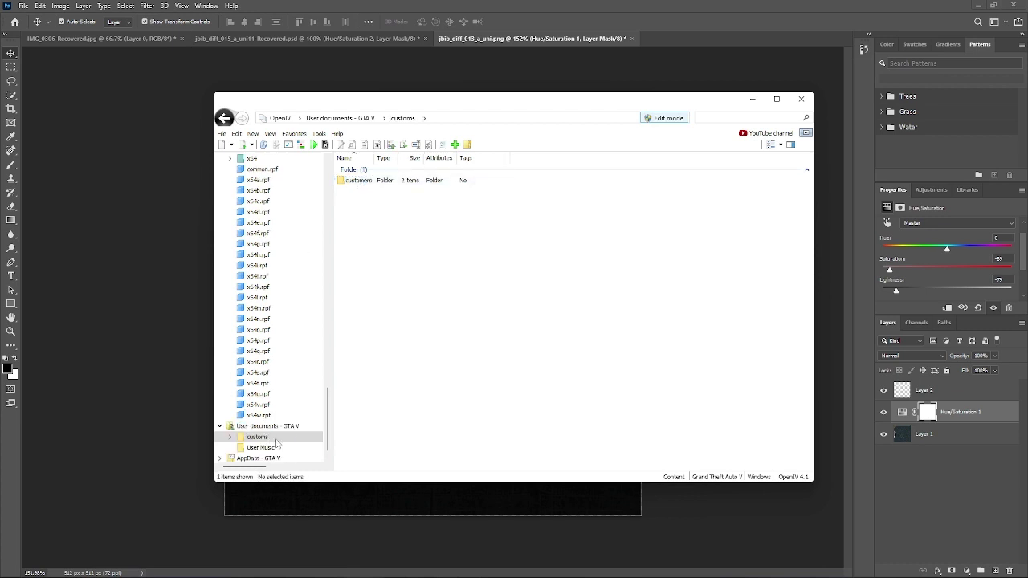
pyautogui.doubleClick(434, 183)
# Step: Create a new folder named Bikervestson inside the customers folder
pyautogui.rightClick(371, 222)
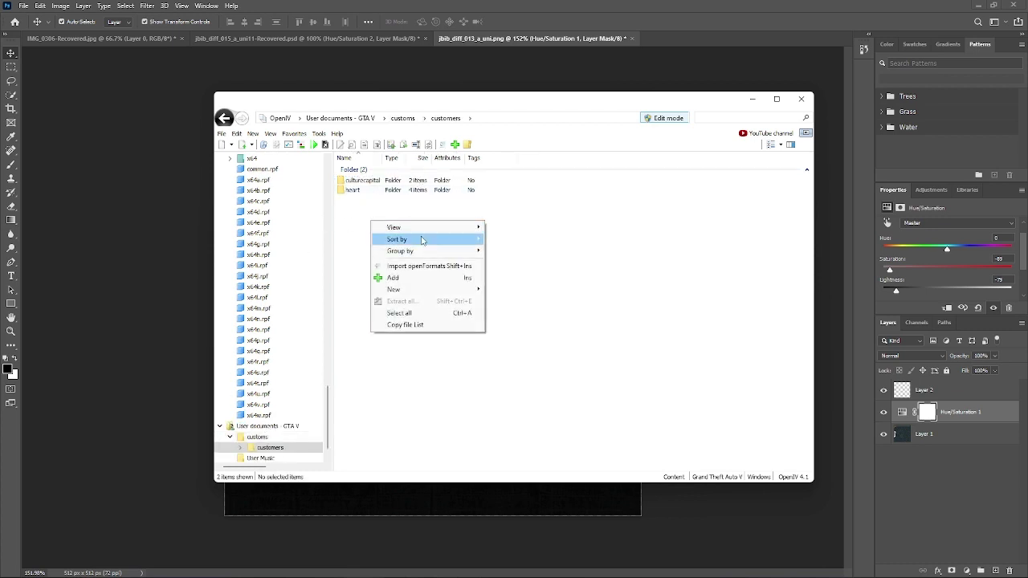
pyautogui.moveTo(426, 232)
pyautogui.moveTo(426, 289)
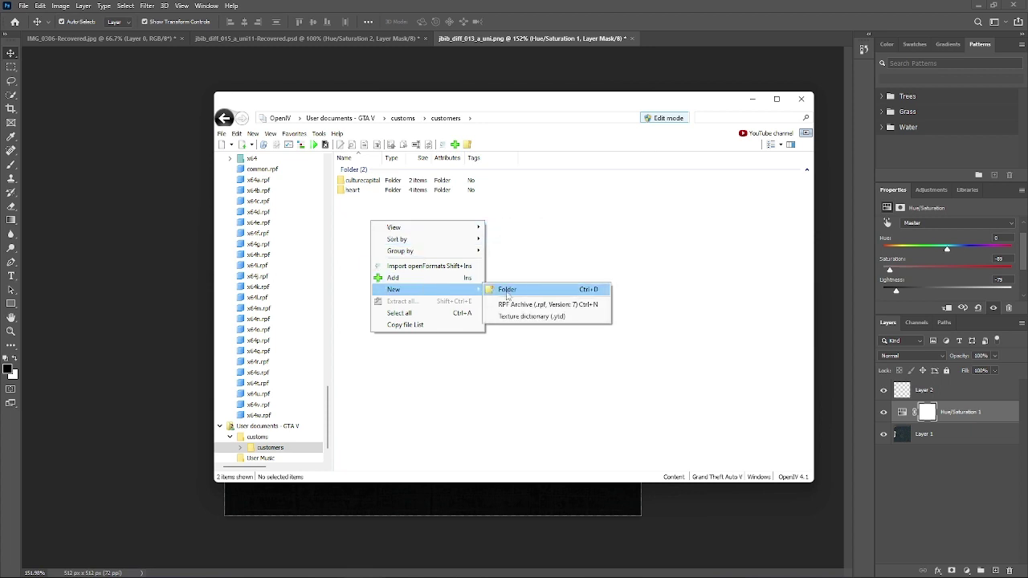
pyautogui.click(516, 294)
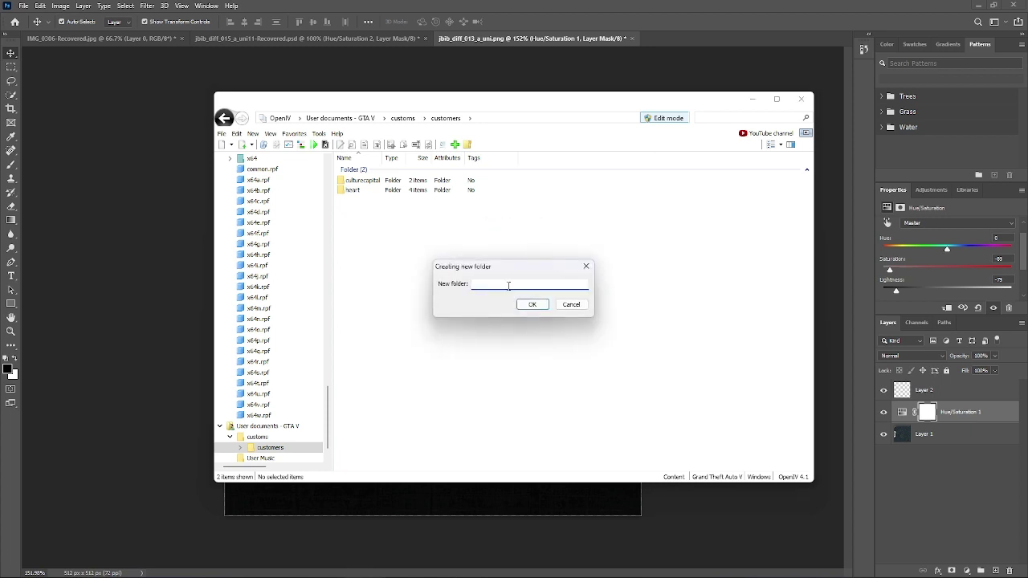
pyautogui.write('Sk')
pyautogui.click(531, 303)
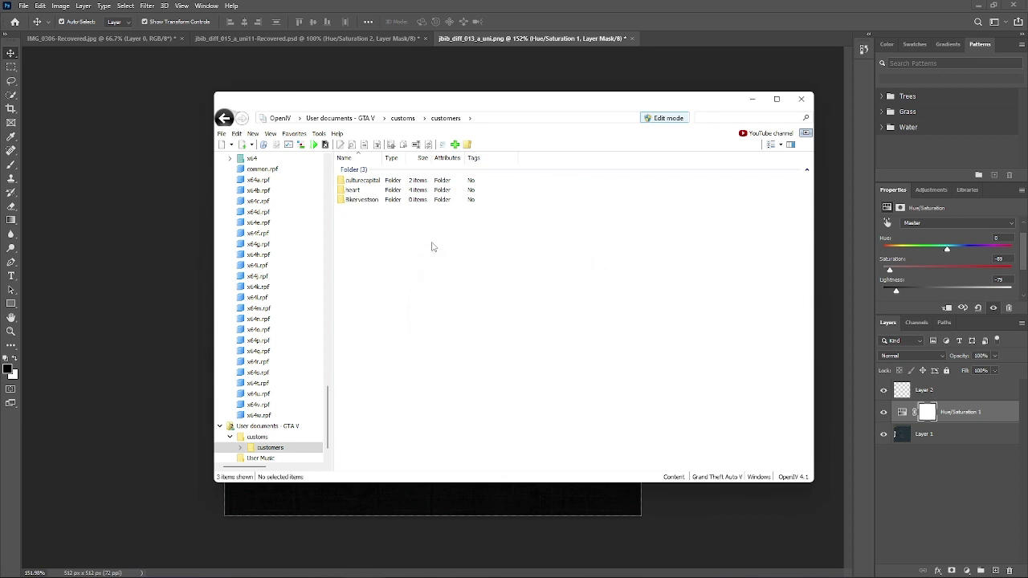
# Step: Open the Bikervestson folder and create a subfolder named vest in it
pyautogui.doubleClick(373, 203)
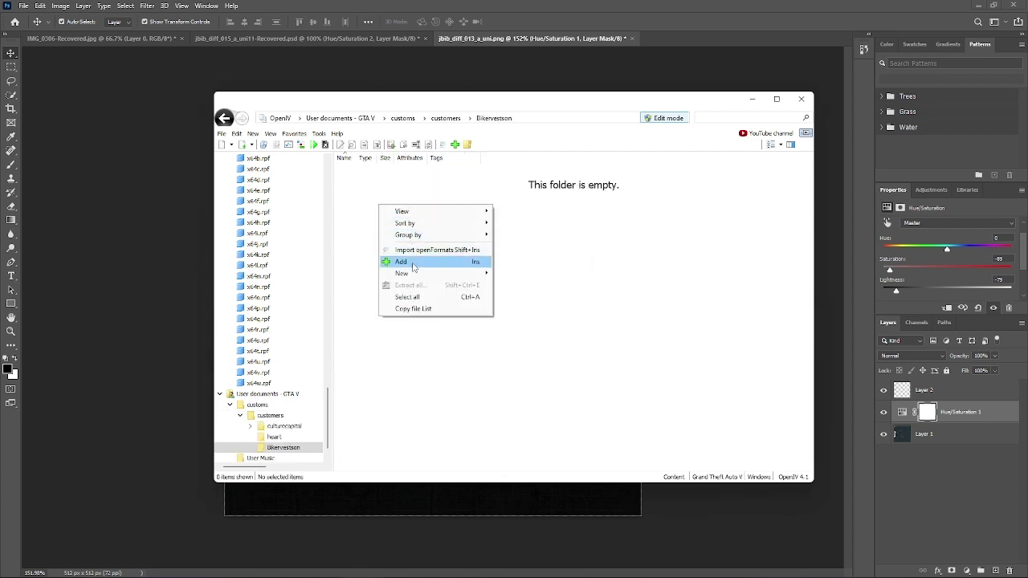
pyautogui.moveTo(416, 273)
pyautogui.click(498, 273)
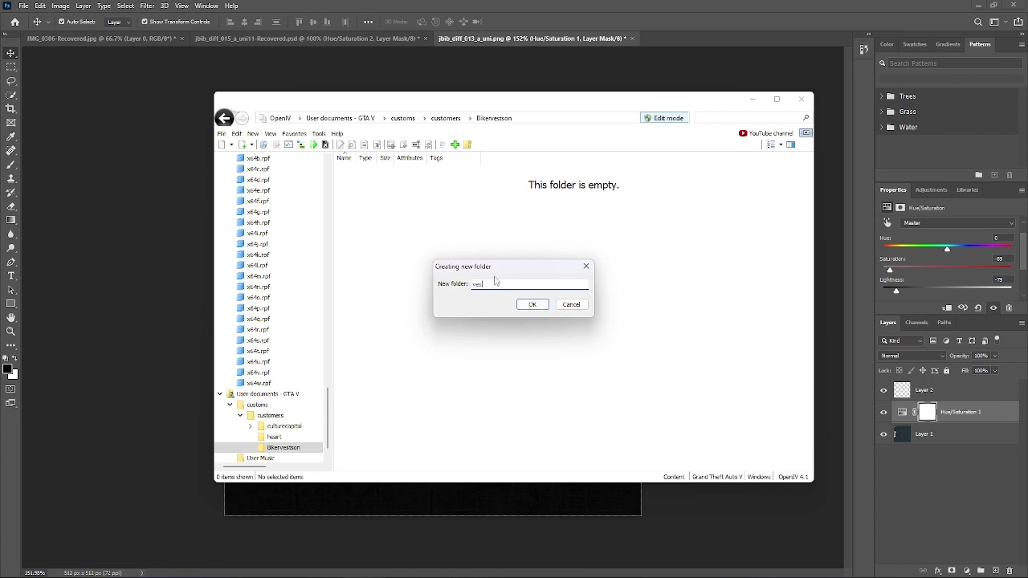
pyautogui.click(532, 305)
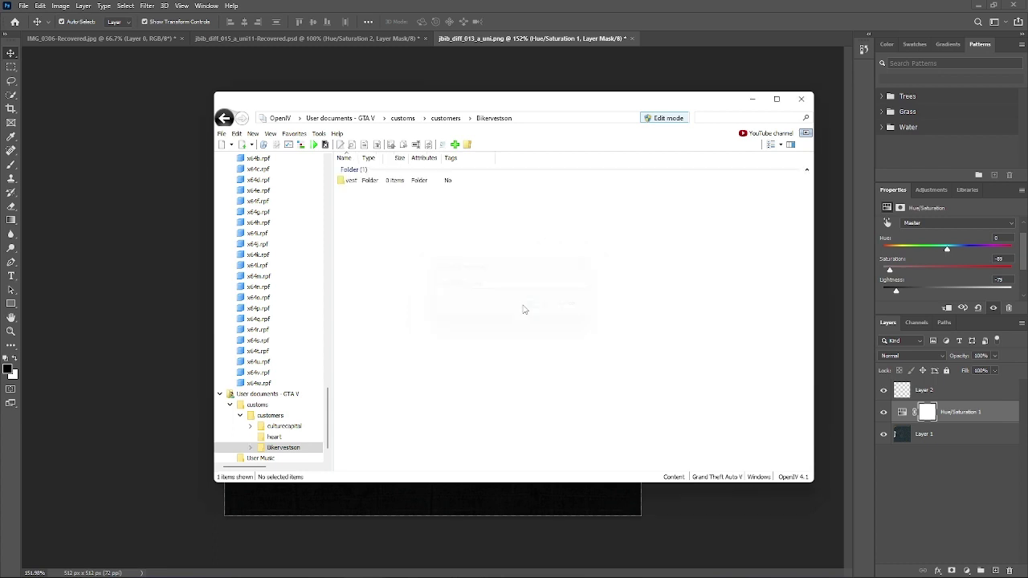
# Step: Open the vest folder and add the sonofar folder's .ydd model, .ytd texture dictionary and both PNG textures to it
pyautogui.doubleClick(358, 186)
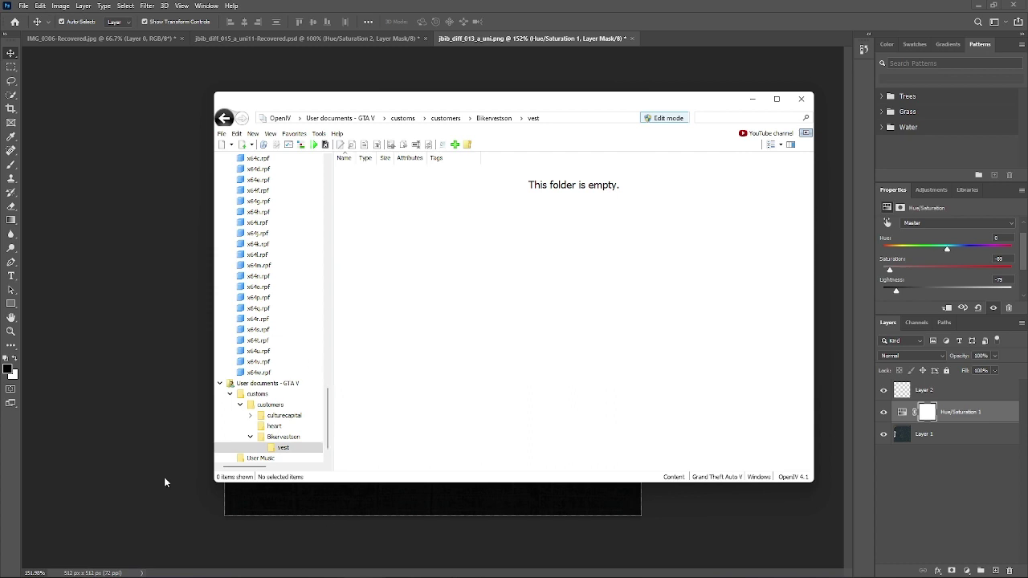
pyautogui.moveTo(414, 565)
pyautogui.moveTo(494, 260); pyautogui.dragTo(483, 248)
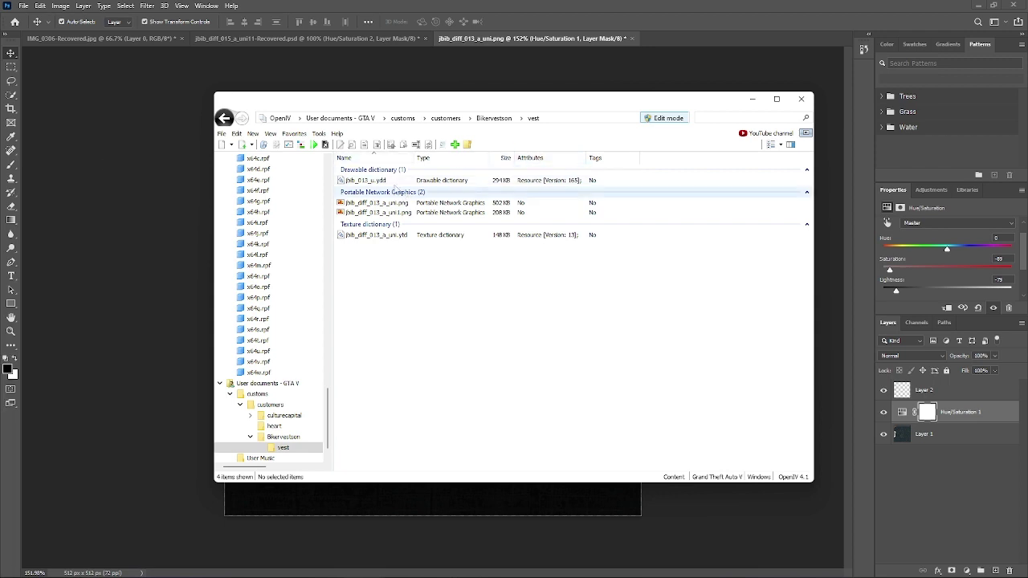
# Step: Replace the texture inside jbib_diff_013_a_uni.ytd with jbib_diff_013_a_uni1 and save the texture dictionary
pyautogui.doubleClick(388, 234)
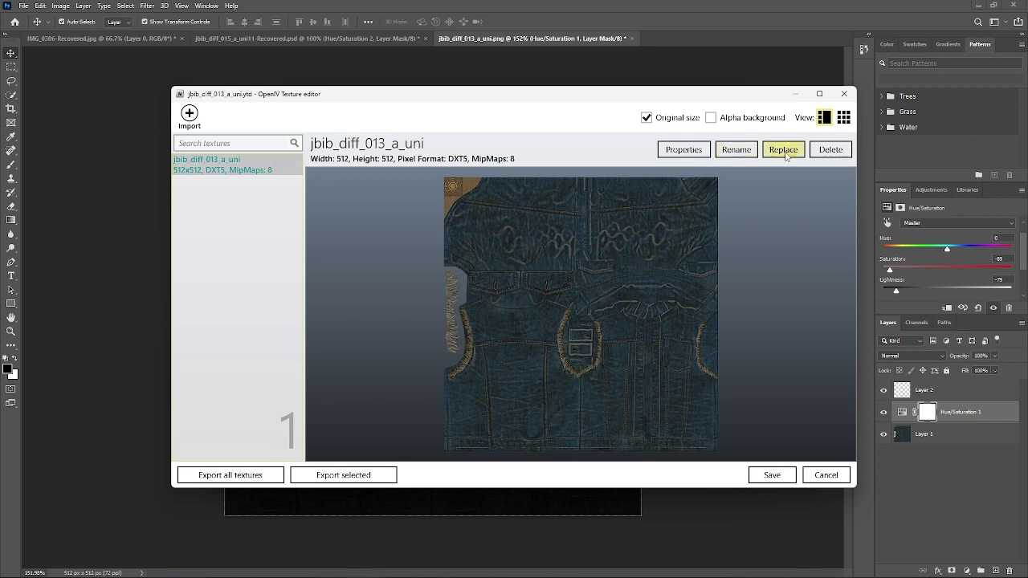
pyautogui.click(783, 149)
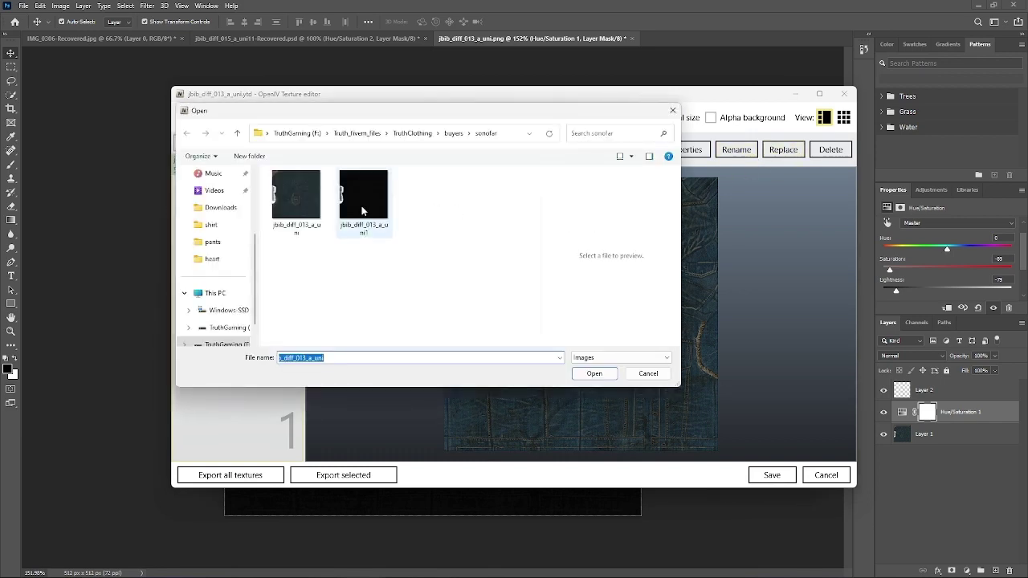
pyautogui.doubleClick(379, 222)
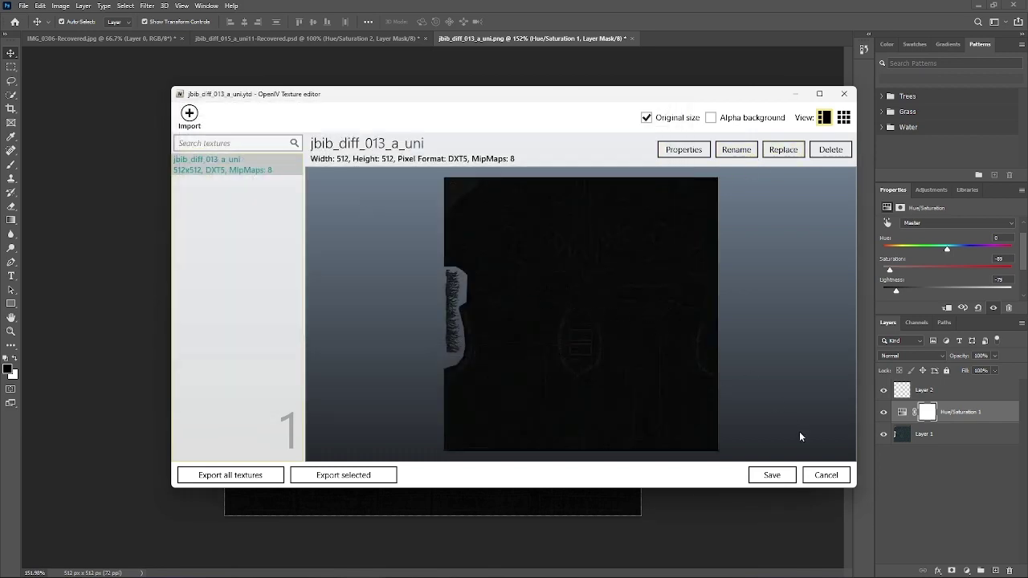
pyautogui.click(771, 474)
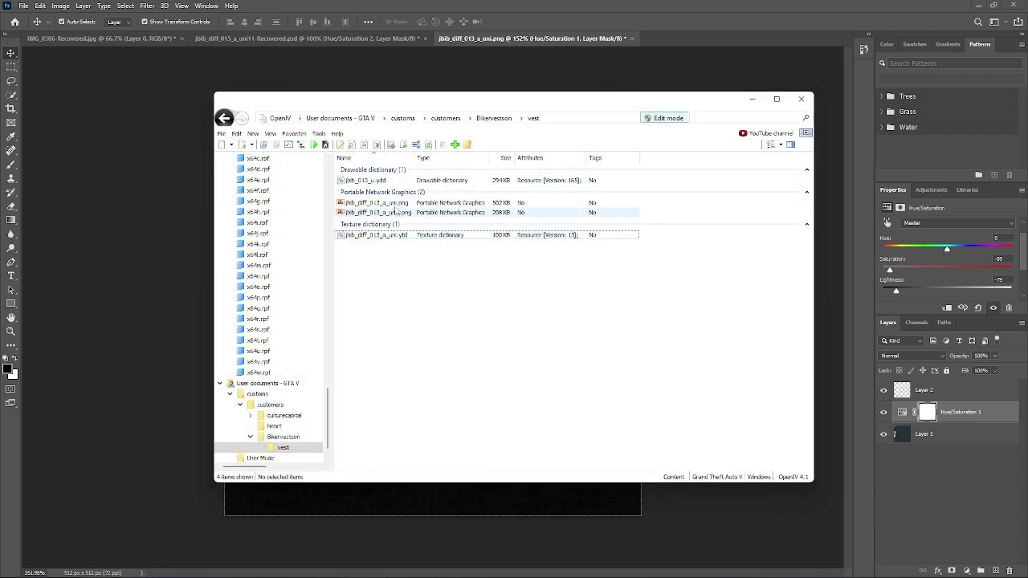
# Step: Examine the retextured vest in the jbib_013_u.ydd model viewer from a changed angle and close the viewer
pyautogui.click(377, 181)
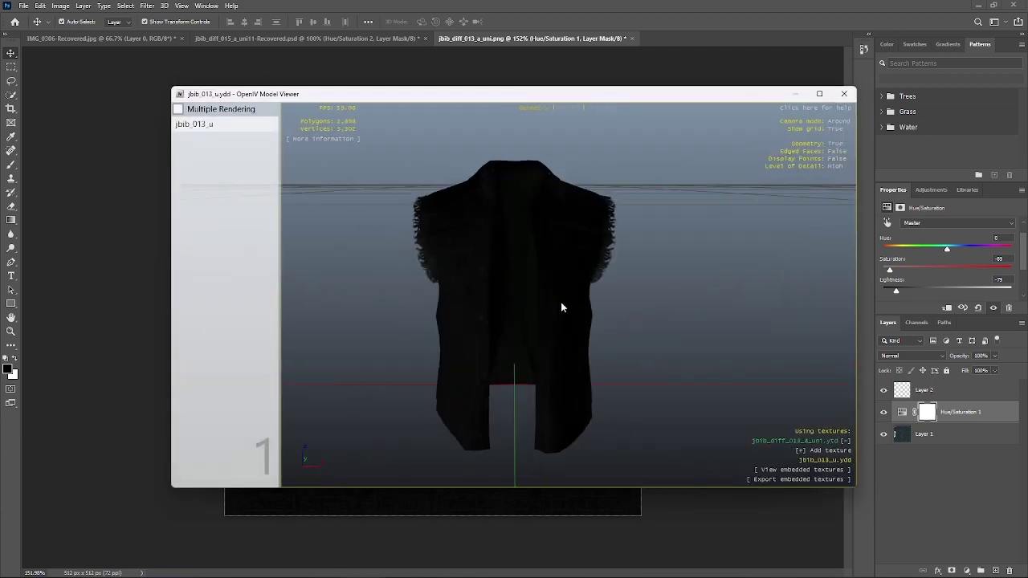
pyautogui.moveTo(561, 302); pyautogui.dragTo(522, 378)
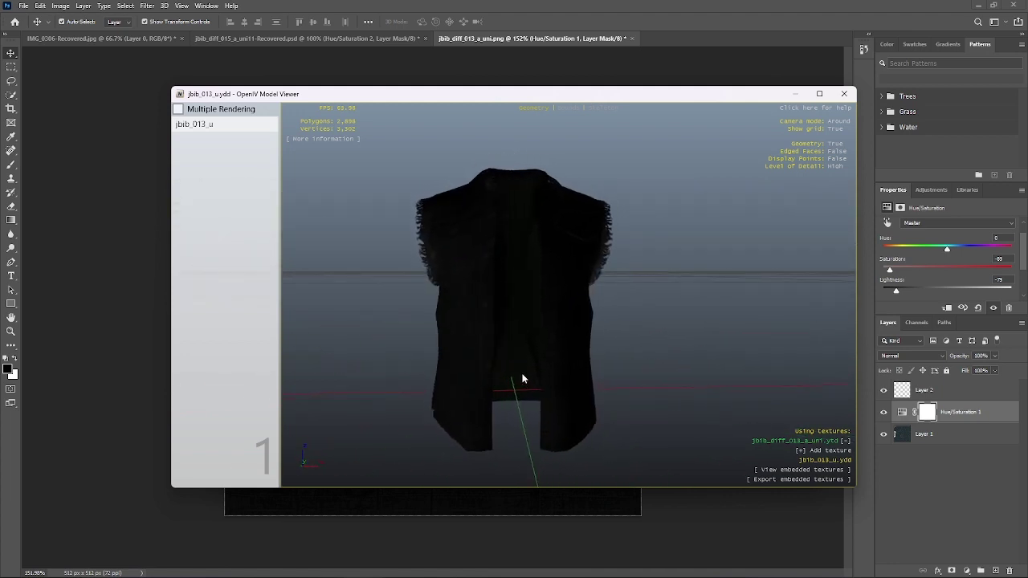
pyautogui.click(844, 94)
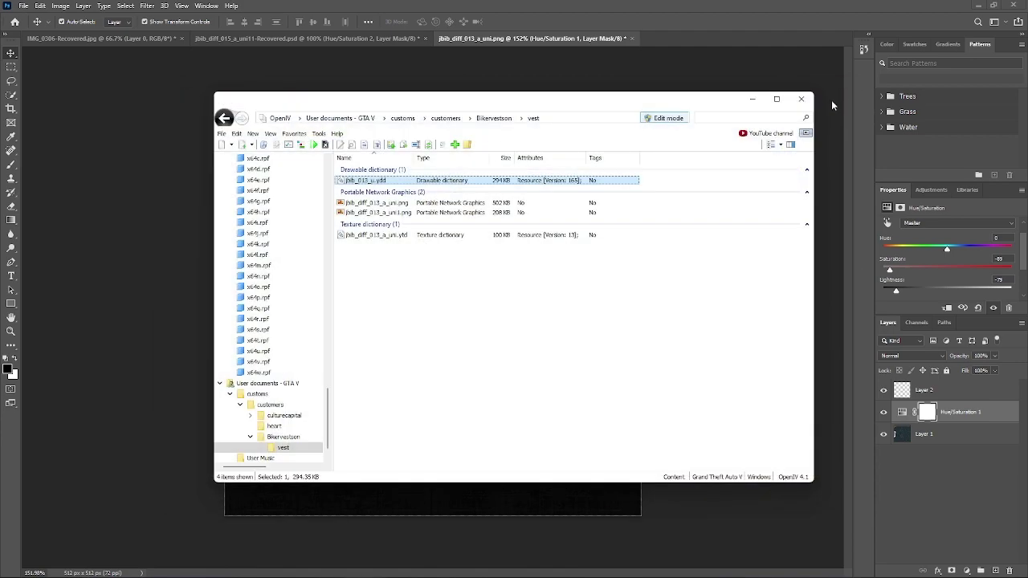
# Step: Return to Photoshop and bring up the Downloads folder on the TruthGaming (F:) drive for opening an image
pyautogui.click(850, 94)
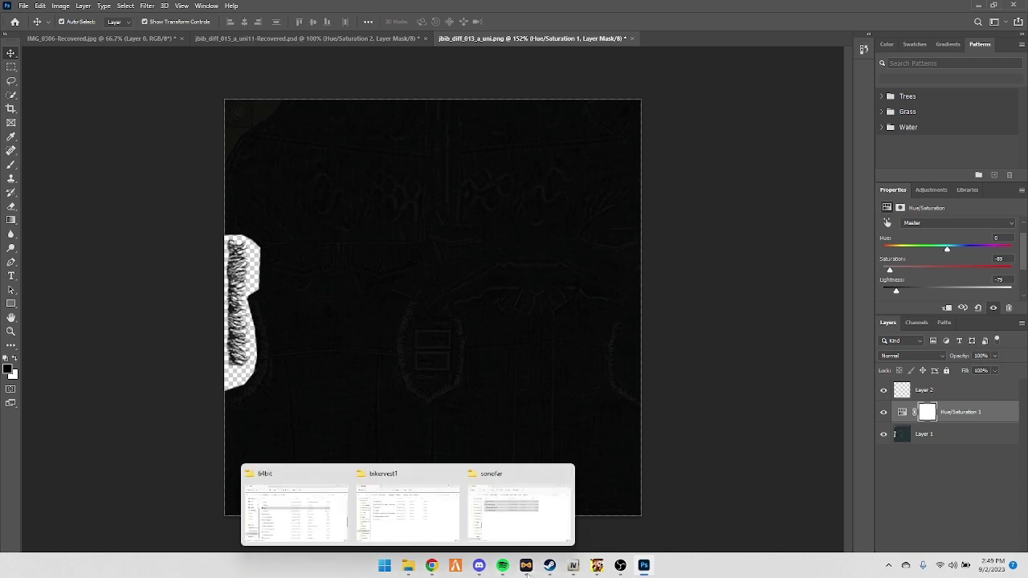
pyautogui.moveTo(410, 567)
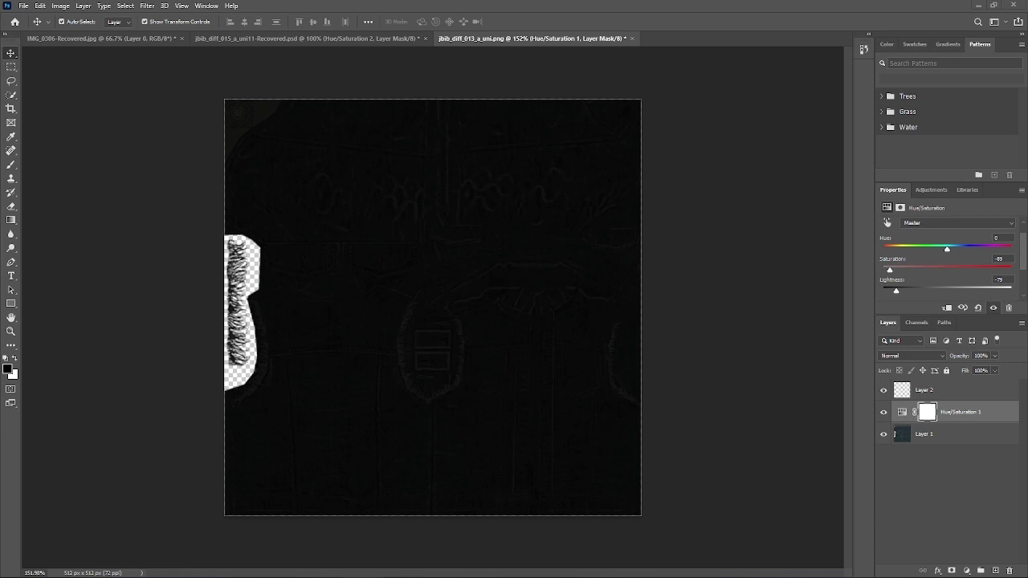
pyautogui.click(25, 6)
pyautogui.click(32, 12)
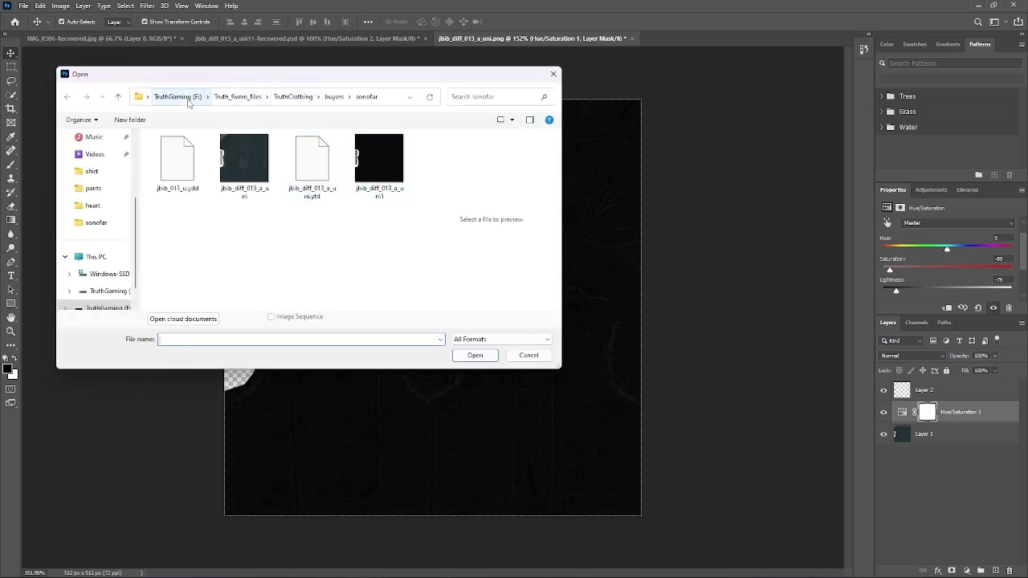
pyautogui.click(179, 96)
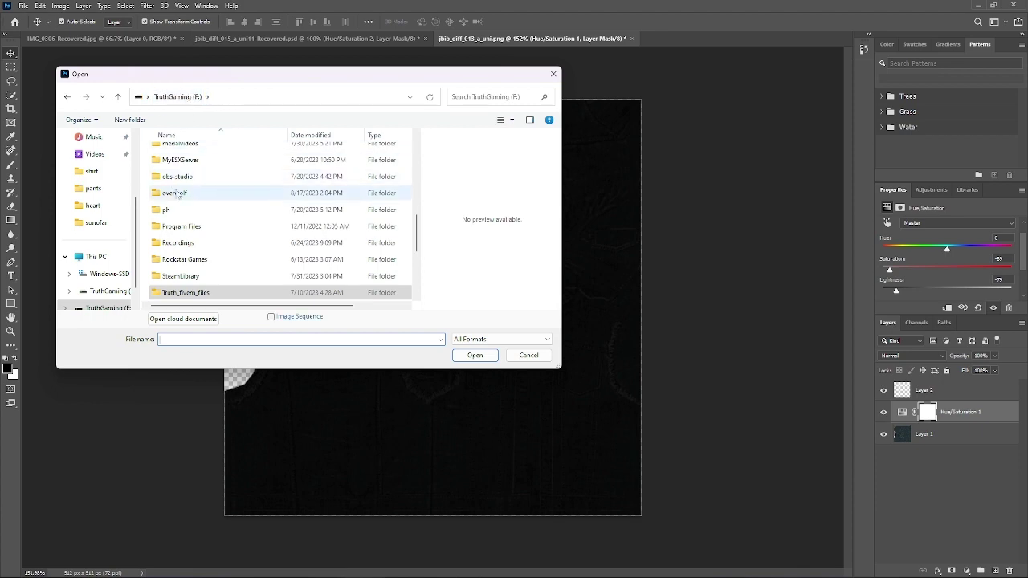
pyautogui.scroll(2, 183, 199)
pyautogui.doubleClick(178, 150)
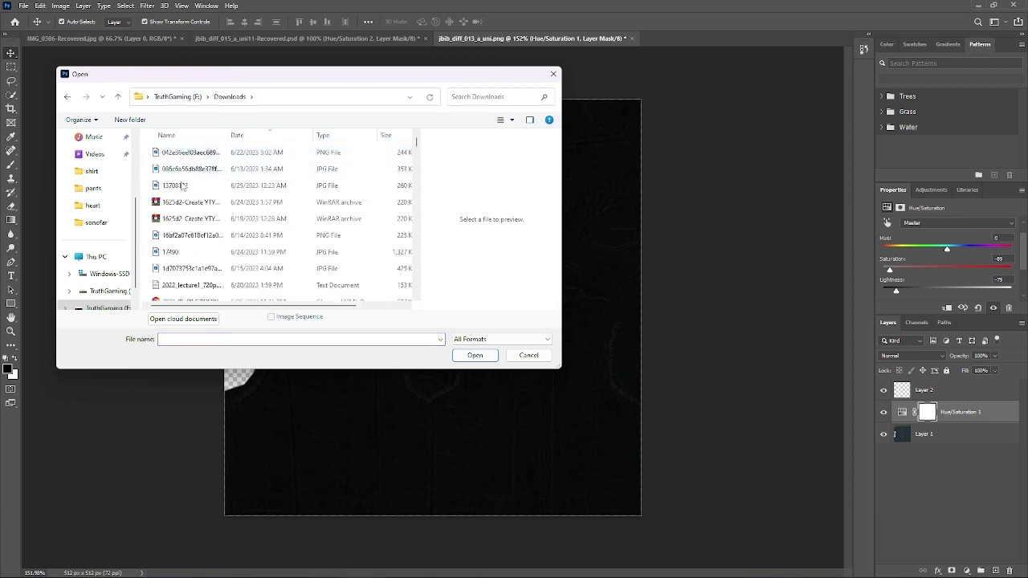
# Step: Look through the Downloads folder listing for the folder or files that hold the vest's patch images
pyautogui.scroll(3, 177, 185)
pyautogui.scroll(-10, 177, 183)
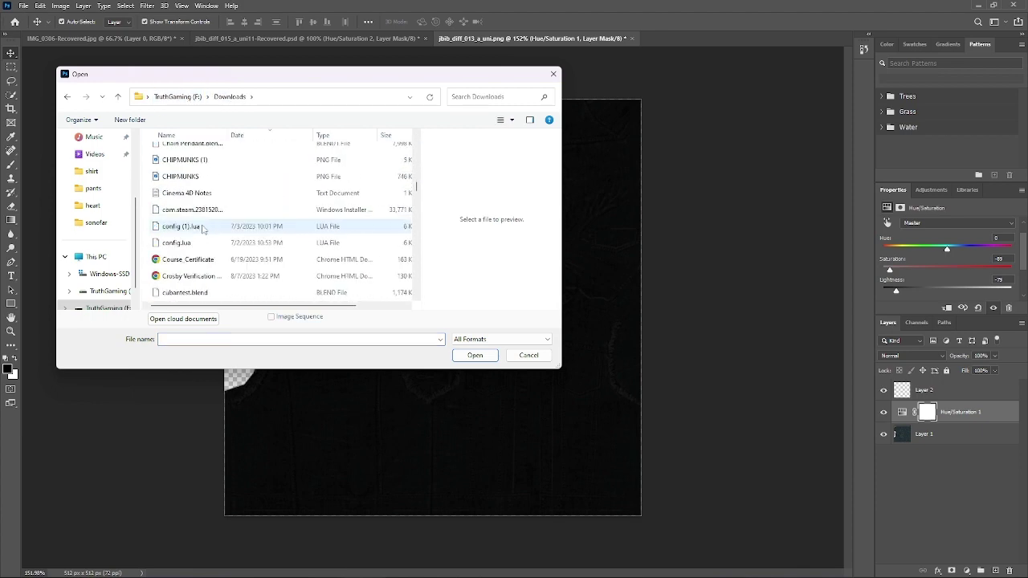
pyautogui.scroll(-10, 203, 270)
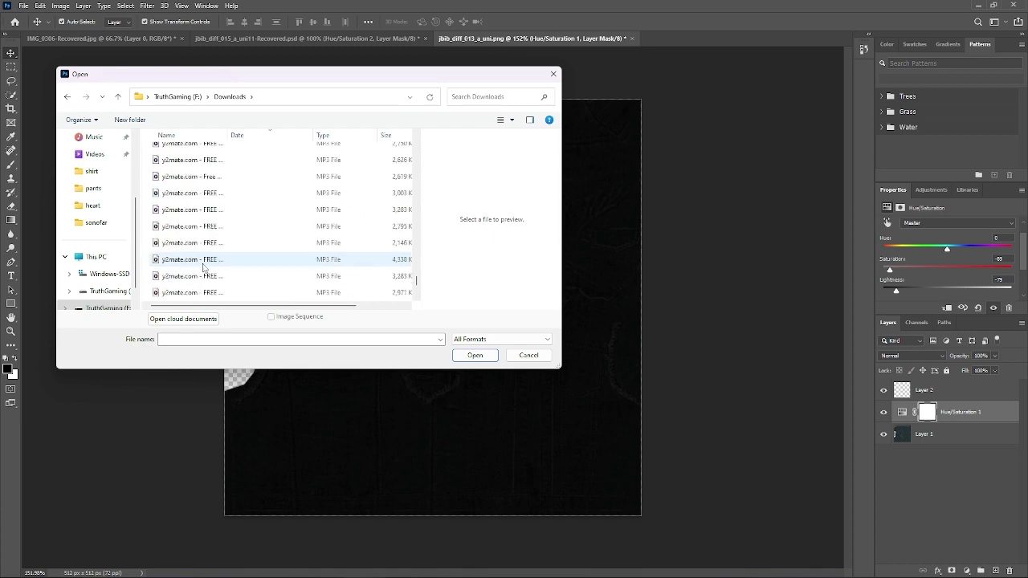
pyautogui.scroll(15, 212, 265)
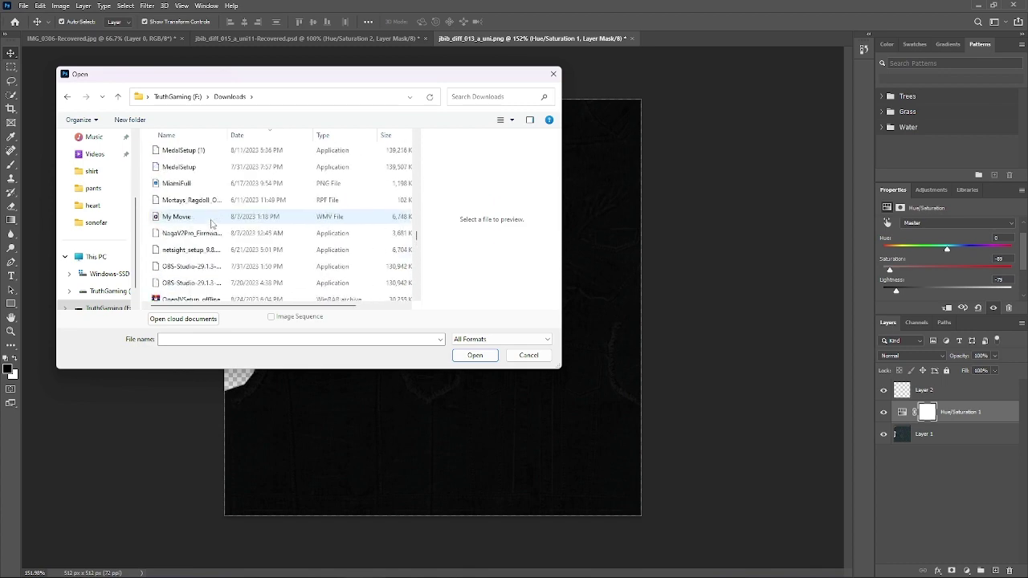
pyautogui.scroll(5, 212, 223)
pyautogui.scroll(-2, 212, 223)
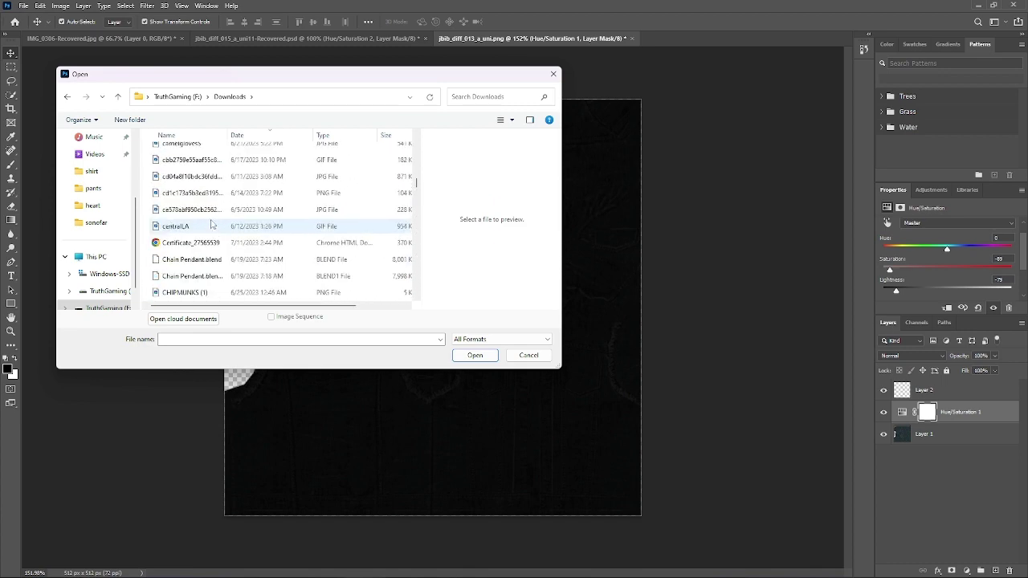
pyautogui.scroll(4, 212, 224)
pyautogui.scroll(-5, 212, 223)
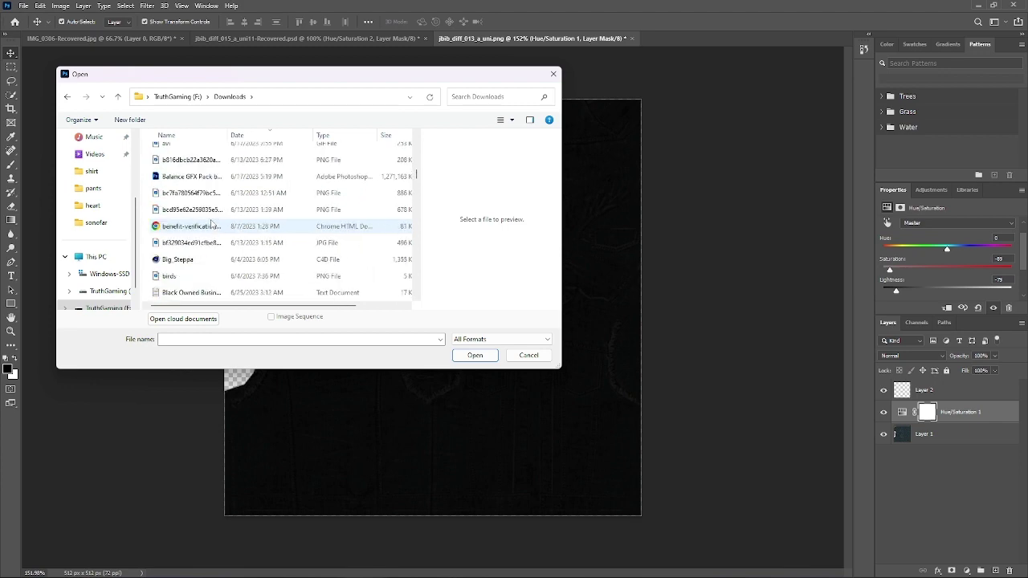
pyautogui.scroll(2, 203, 241)
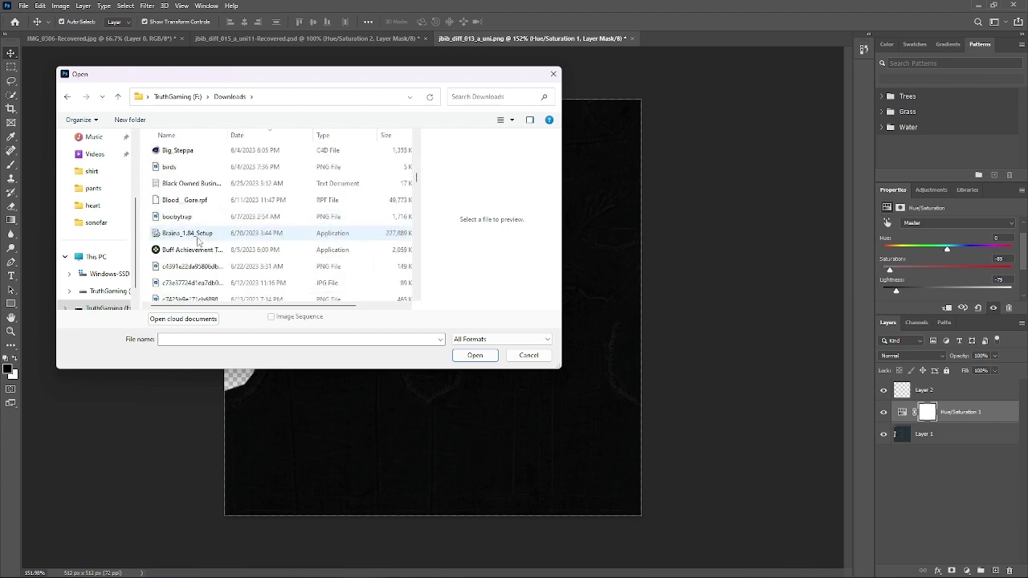
pyautogui.scroll(-8, 192, 201)
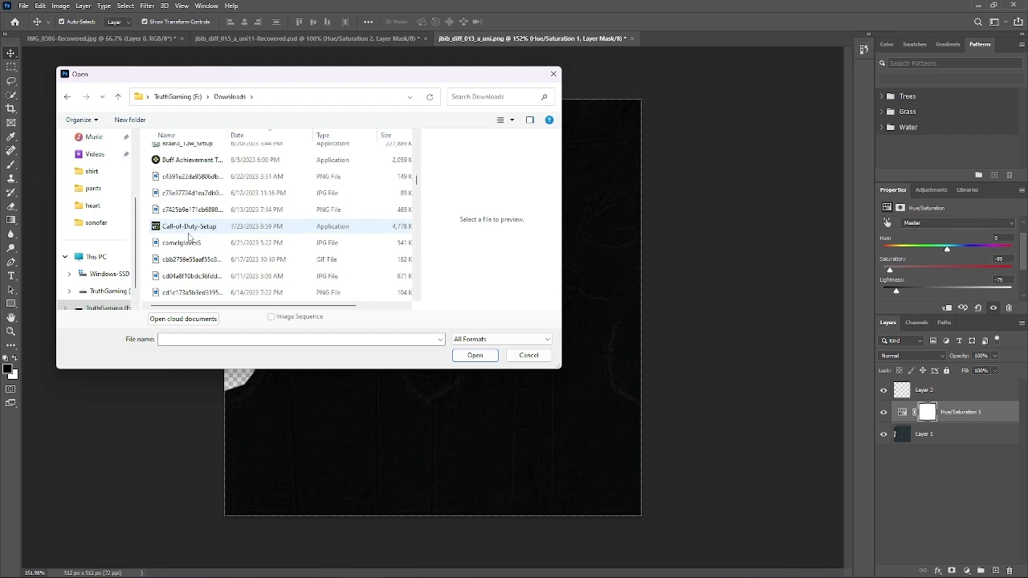
pyautogui.scroll(1, 190, 225)
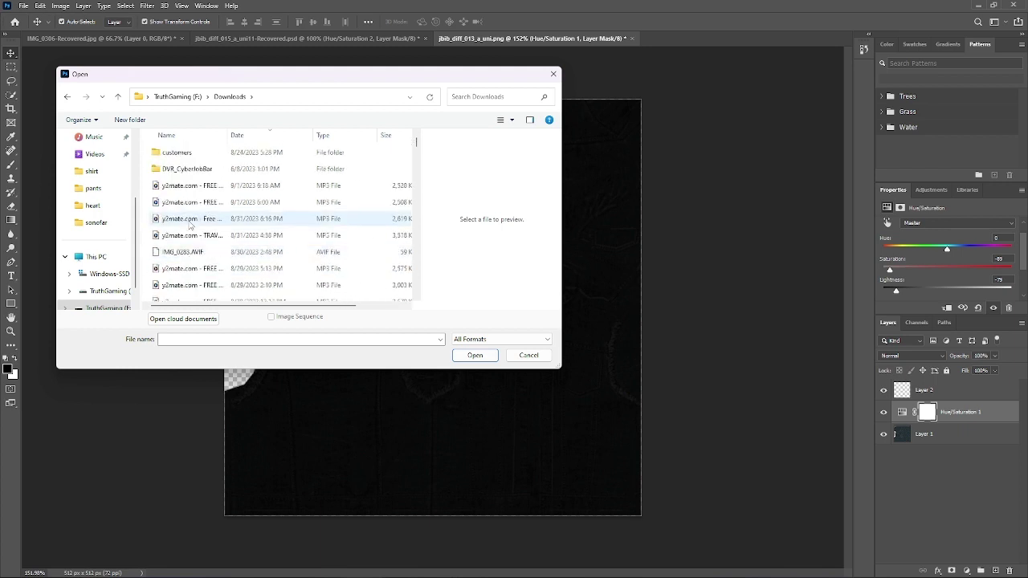
# Step: Open the Texas flag patch image from the bikervest1 folder under customers, clothing, logos
pyautogui.doubleClick(184, 151)
pyautogui.doubleClick(183, 153)
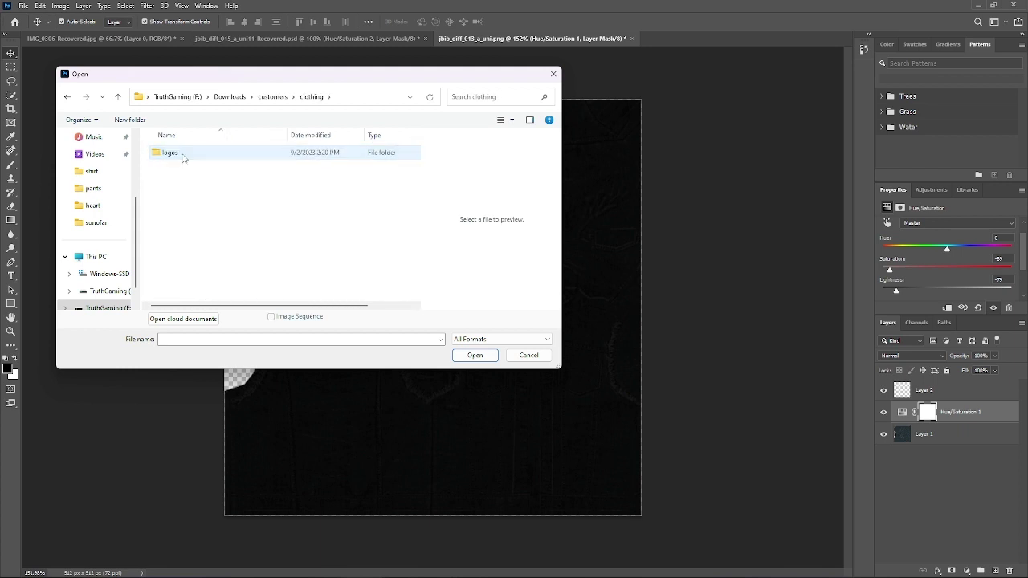
pyautogui.doubleClick(183, 154)
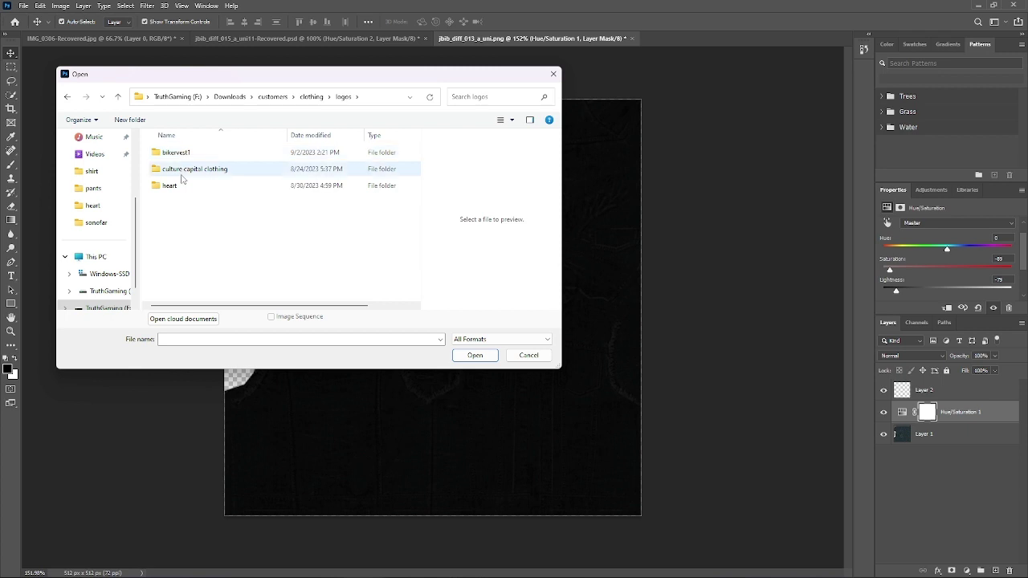
pyautogui.doubleClick(178, 152)
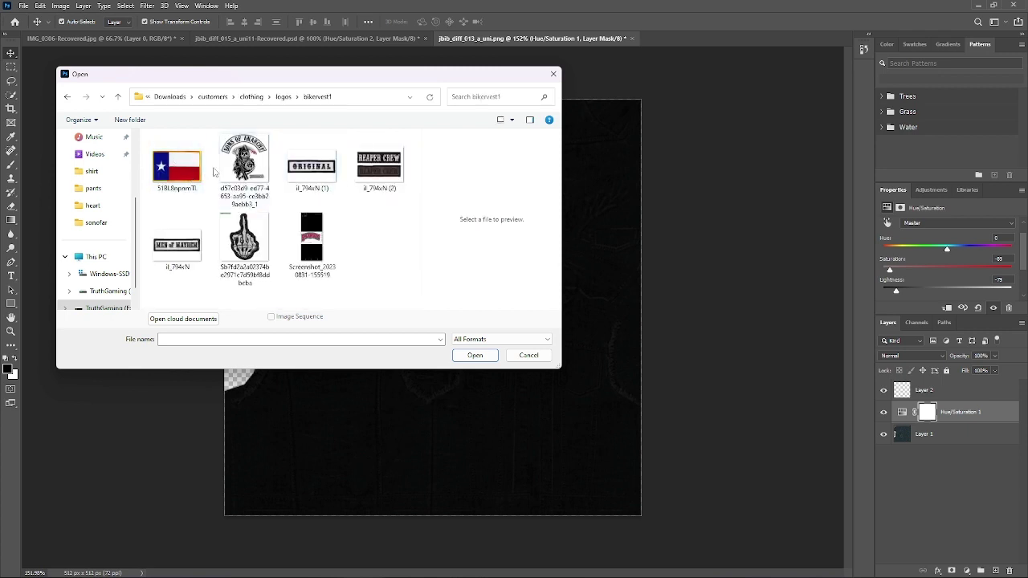
pyautogui.doubleClick(181, 172)
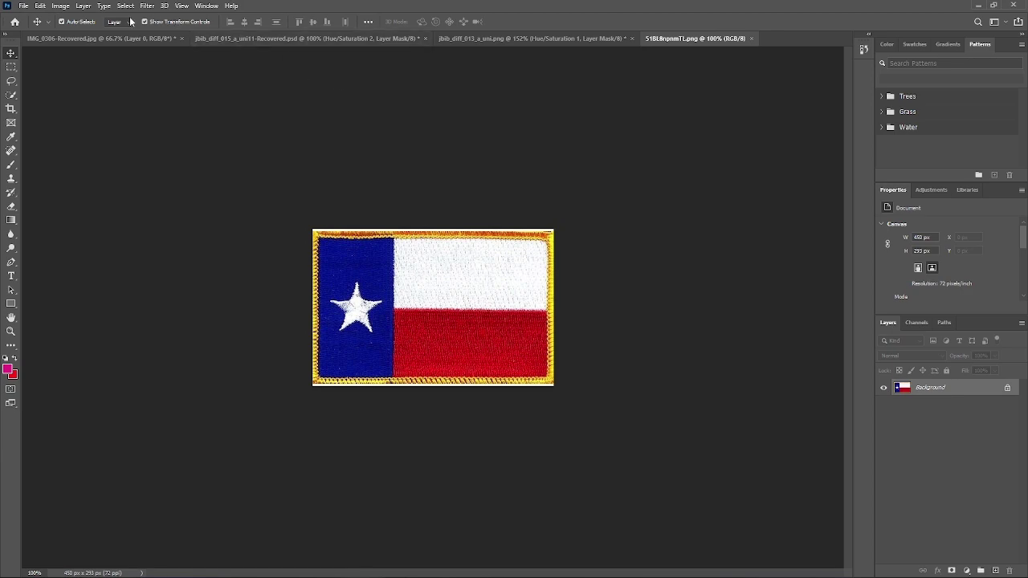
# Step: Open the Sons of Anarchy reaper patch PNG from the bikervest1 folder
pyautogui.click(24, 6)
pyautogui.click(48, 24)
pyautogui.doubleClick(244, 164)
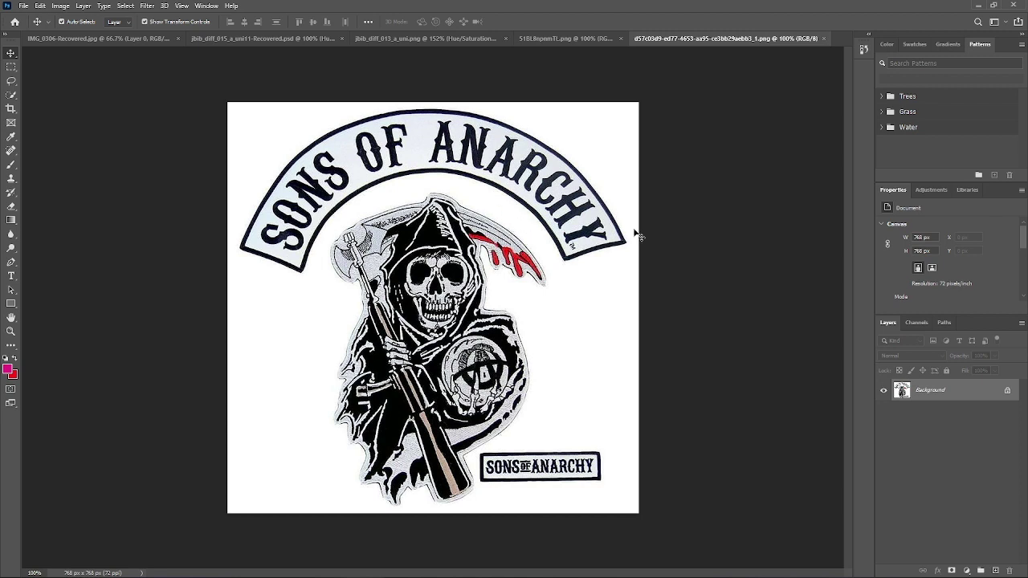
# Step: Select the entire arched SONS OF ANARCHY banner at the top of the image with the Quick Selection tool
pyautogui.click(12, 96)
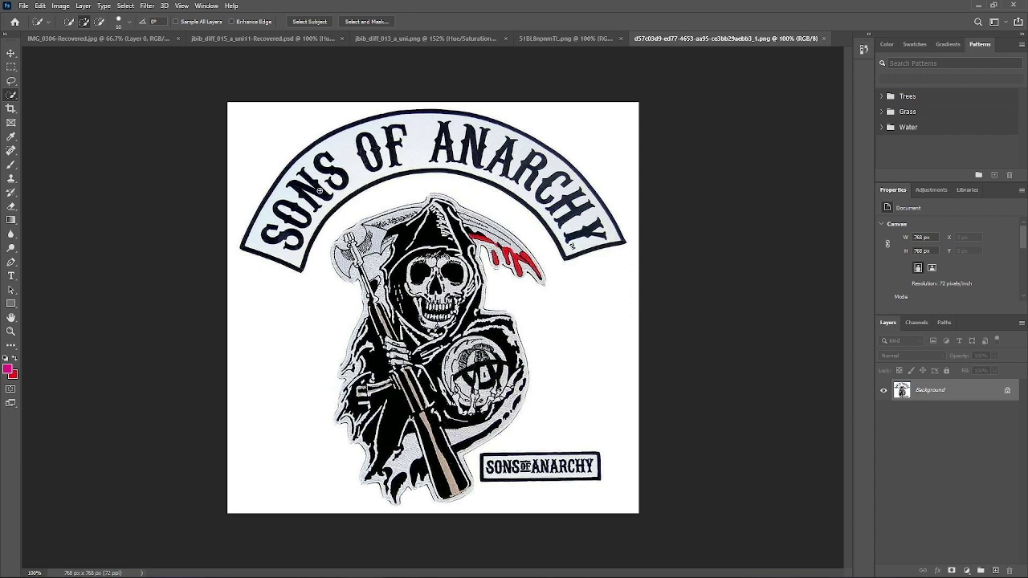
pyautogui.scroll(2, 319, 190)
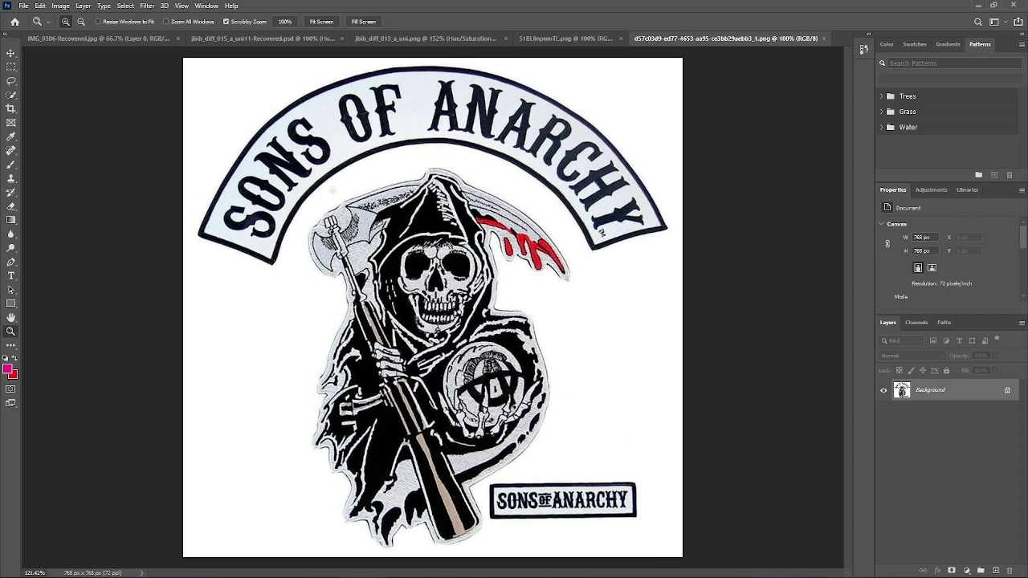
pyautogui.moveTo(257, 193); pyautogui.dragTo(223, 242)
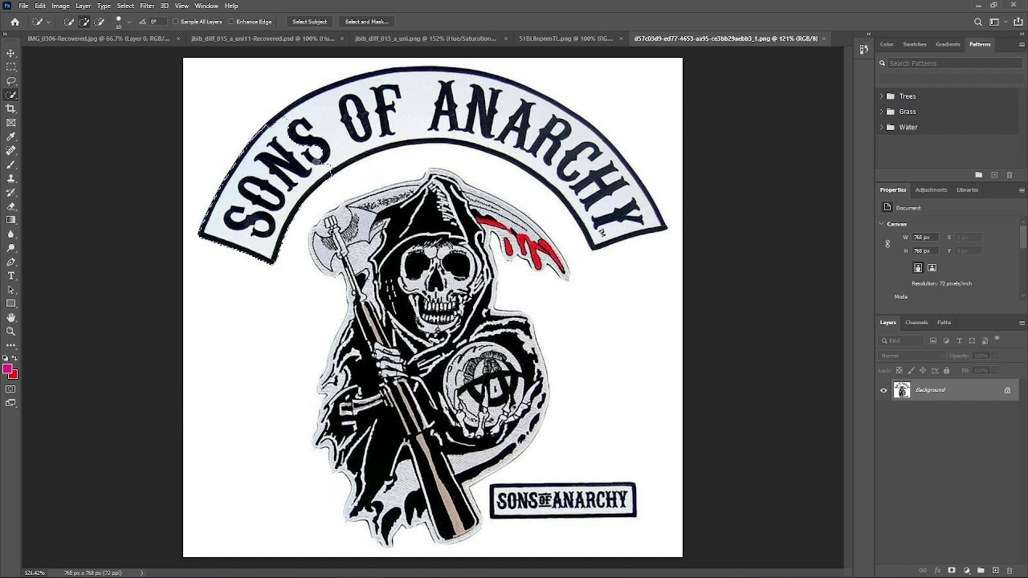
pyautogui.moveTo(321, 164)
pyautogui.mouseDown()
pyautogui.moveTo(345, 115)
pyautogui.moveTo(400, 128)
pyautogui.moveTo(441, 77)
pyautogui.moveTo(491, 82)
pyautogui.moveTo(511, 149)
pyautogui.mouseUp()
# Step: Add the reaper and small name patch to the selection, excluding the white background, and turn the selection into a layer mask
pyautogui.click(459, 188)
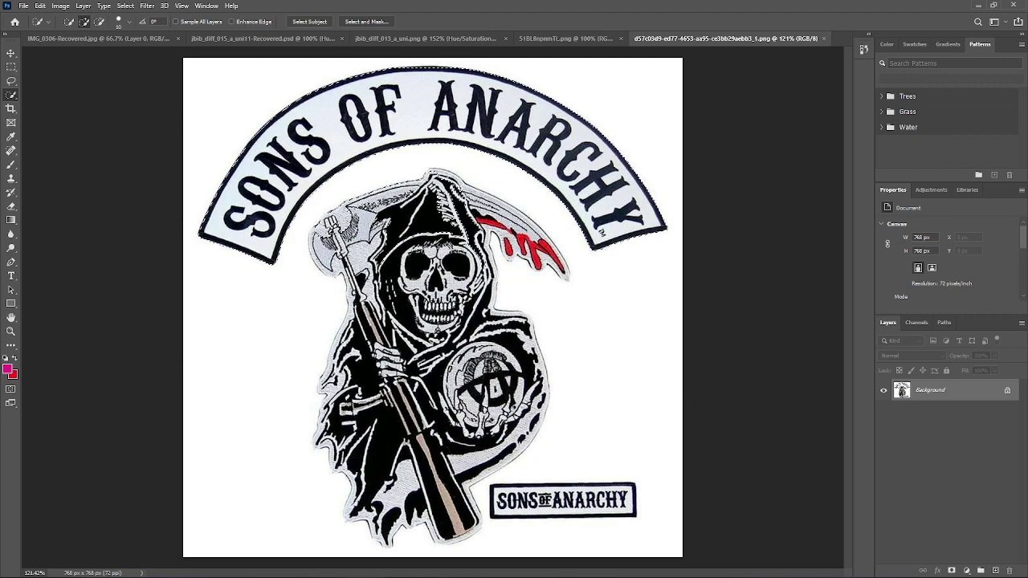
pyautogui.moveTo(459, 188)
pyautogui.mouseDown()
pyautogui.moveTo(485, 253)
pyautogui.moveTo(415, 305)
pyautogui.moveTo(371, 371)
pyautogui.moveTo(386, 374)
pyautogui.moveTo(402, 345)
pyautogui.moveTo(418, 365)
pyautogui.moveTo(530, 337)
pyautogui.moveTo(481, 386)
pyautogui.moveTo(410, 418)
pyautogui.moveTo(365, 412)
pyautogui.moveTo(418, 481)
pyautogui.moveTo(417, 538)
pyautogui.moveTo(353, 450)
pyautogui.moveTo(501, 460)
pyautogui.mouseUp()
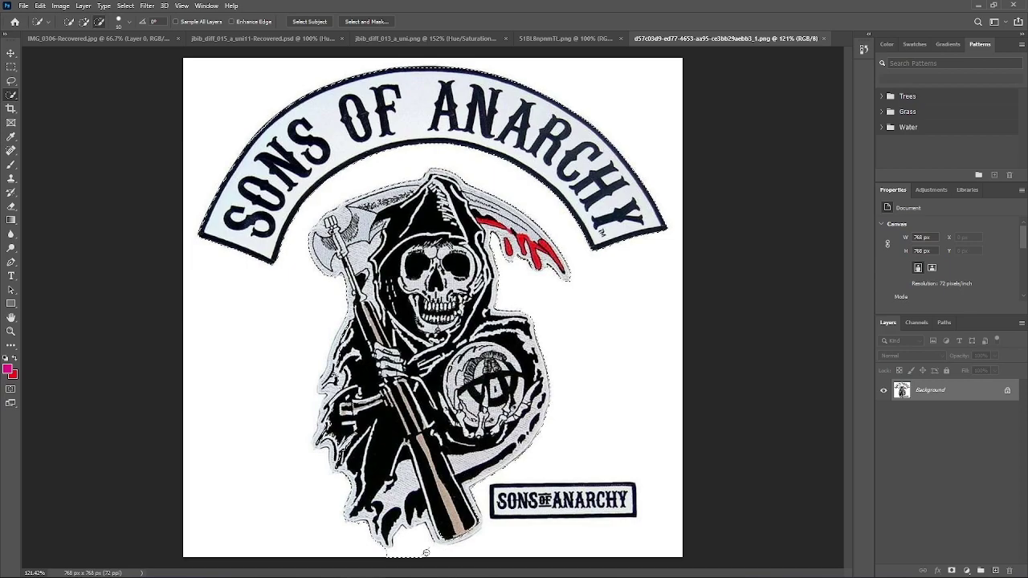
pyautogui.keyDown('alt'); pyautogui.click(423, 551); pyautogui.keyUp('alt')
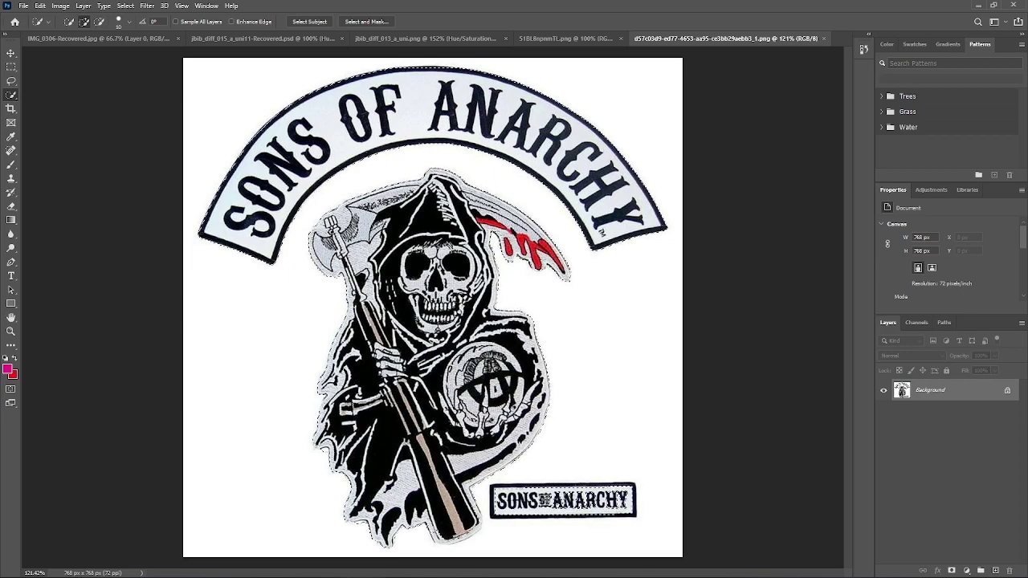
pyautogui.moveTo(514, 499); pyautogui.dragTo(611, 501)
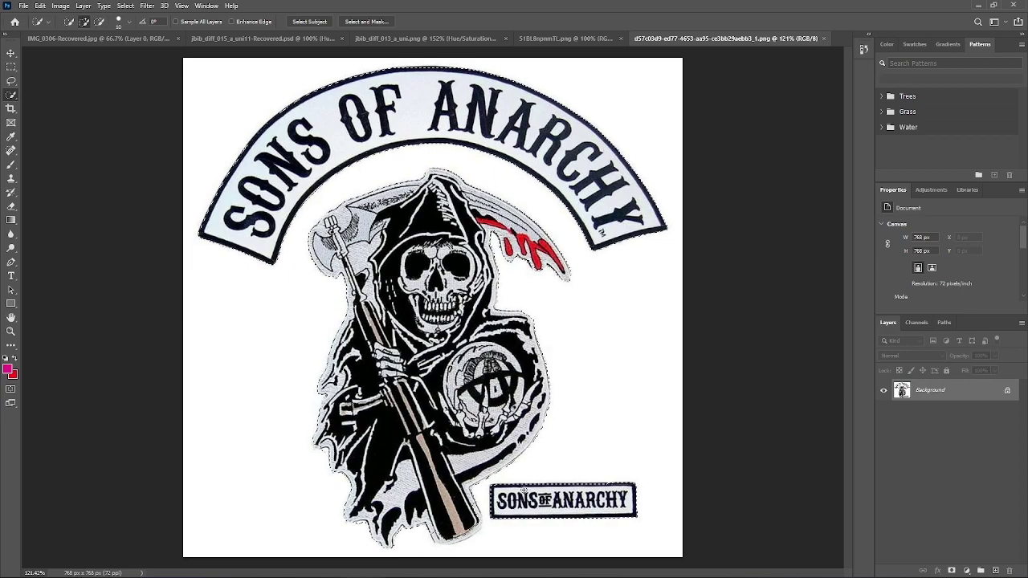
pyautogui.click(949, 570)
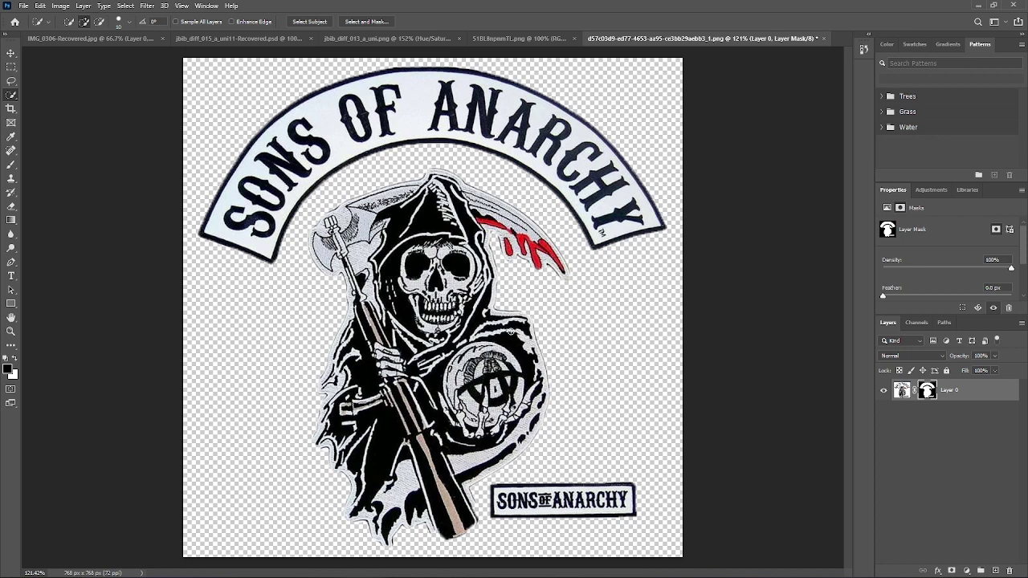
pyautogui.hotkey('ctrl', '2')
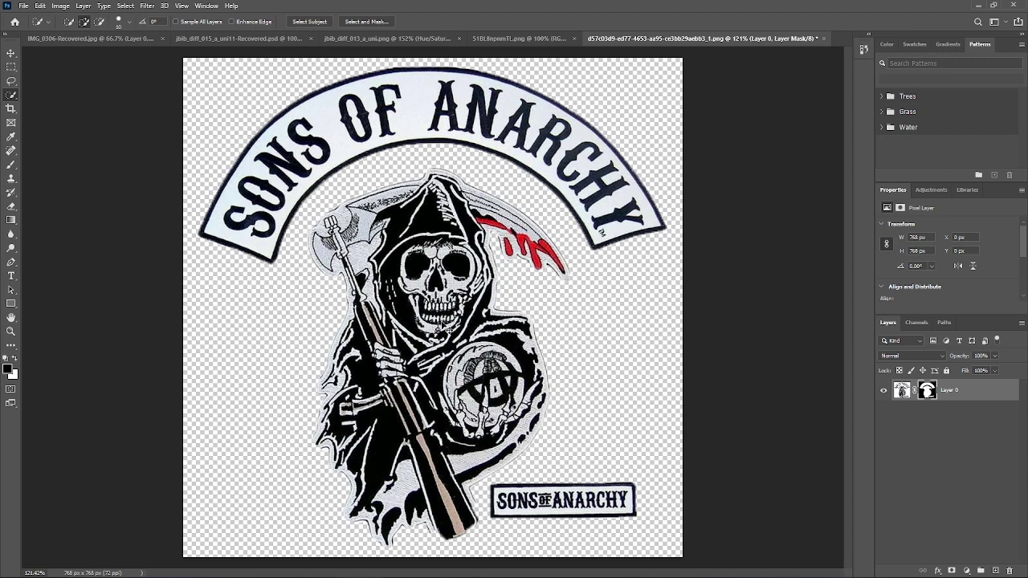
# Step: Close the jbib_diff_015_a_uni11-Recovered.psd document without saving it
pyautogui.click(193, 37)
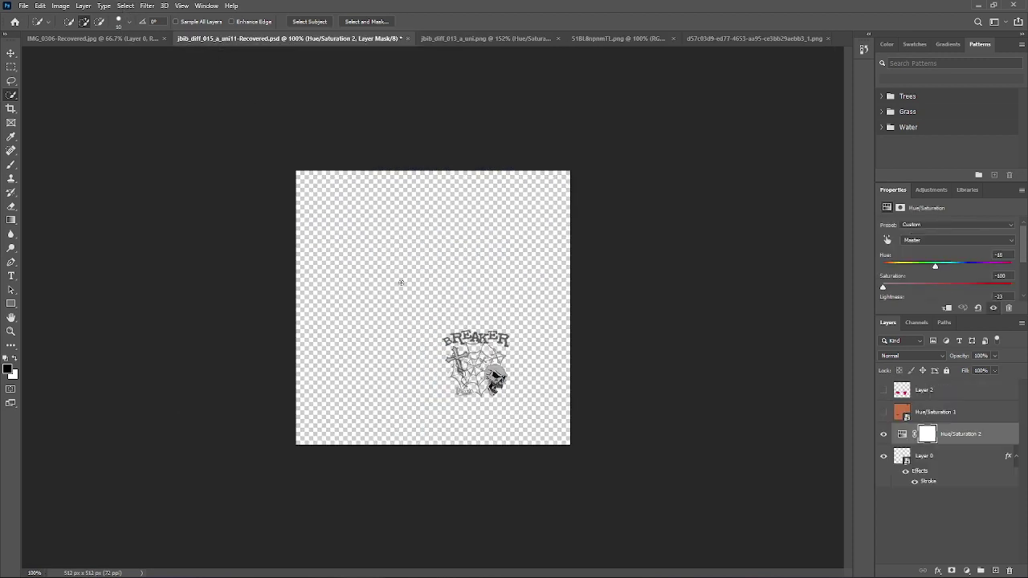
pyautogui.click(407, 38)
pyautogui.click(509, 218)
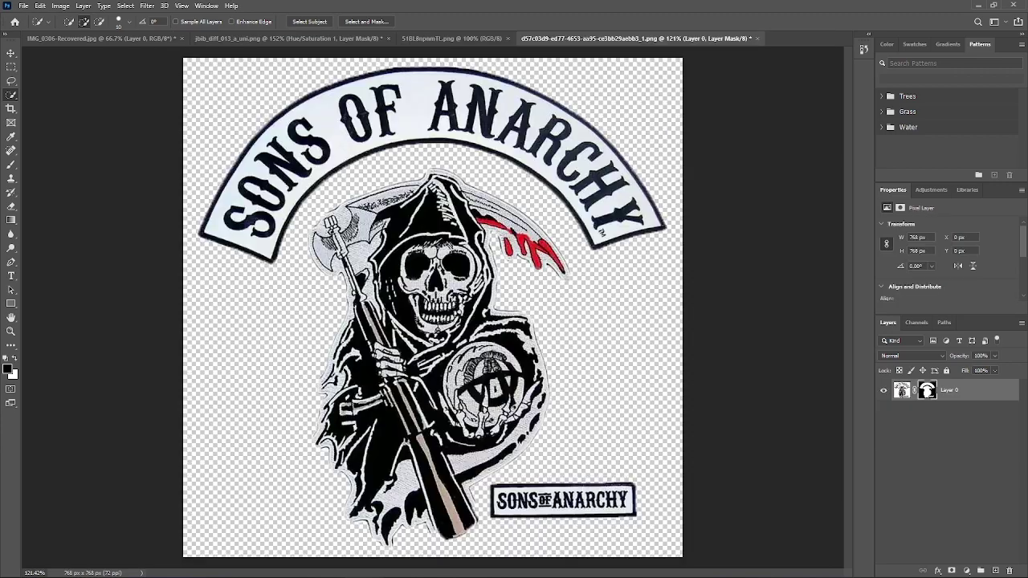
# Step: Paste the masked Sons of Anarchy layer into jbib_diff_013_a_uni.png above the Hue/Saturation 1 layer and activate the Move tool
pyautogui.click(434, 37)
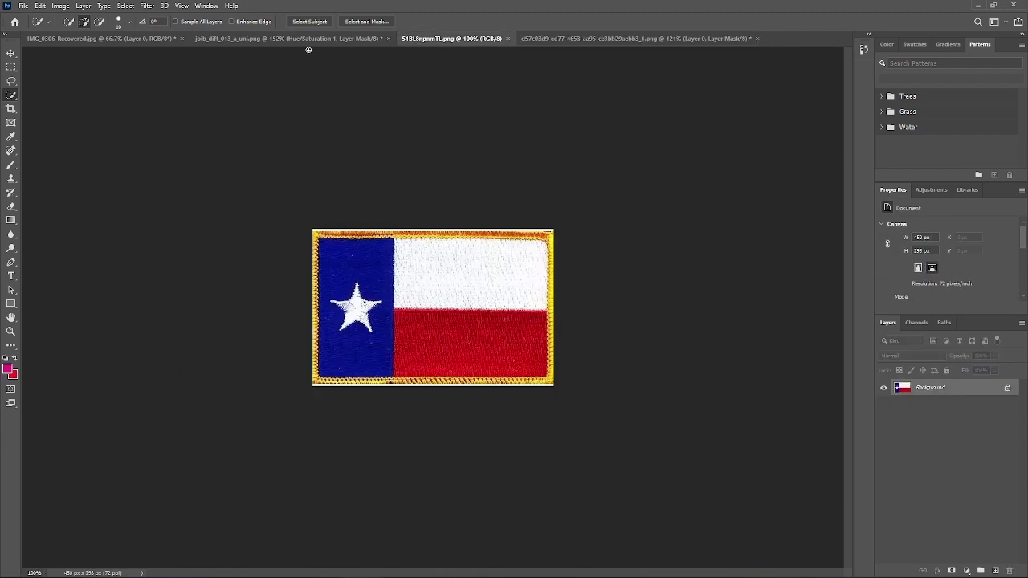
pyautogui.click(132, 38)
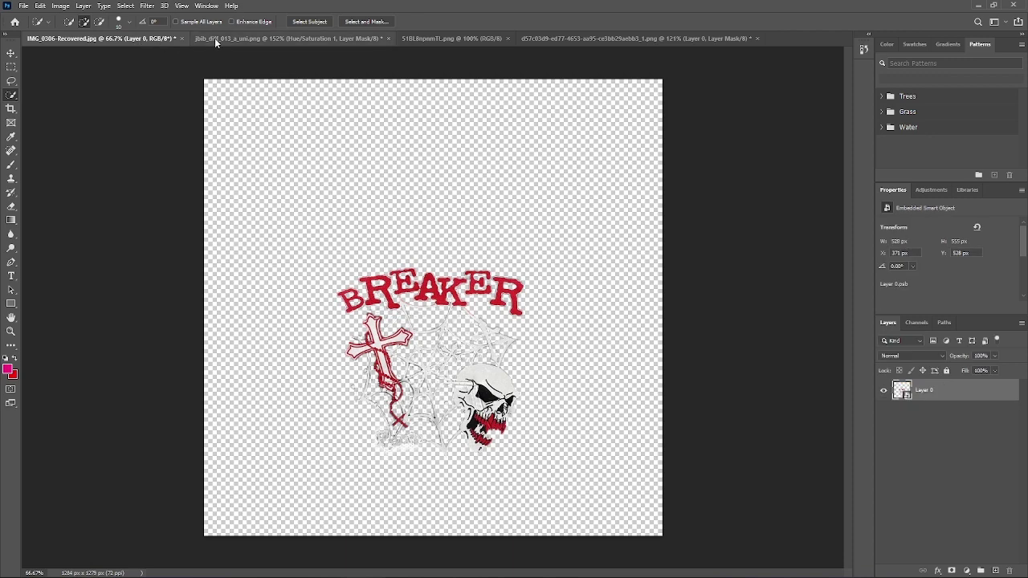
pyautogui.click(214, 38)
pyautogui.click(553, 33)
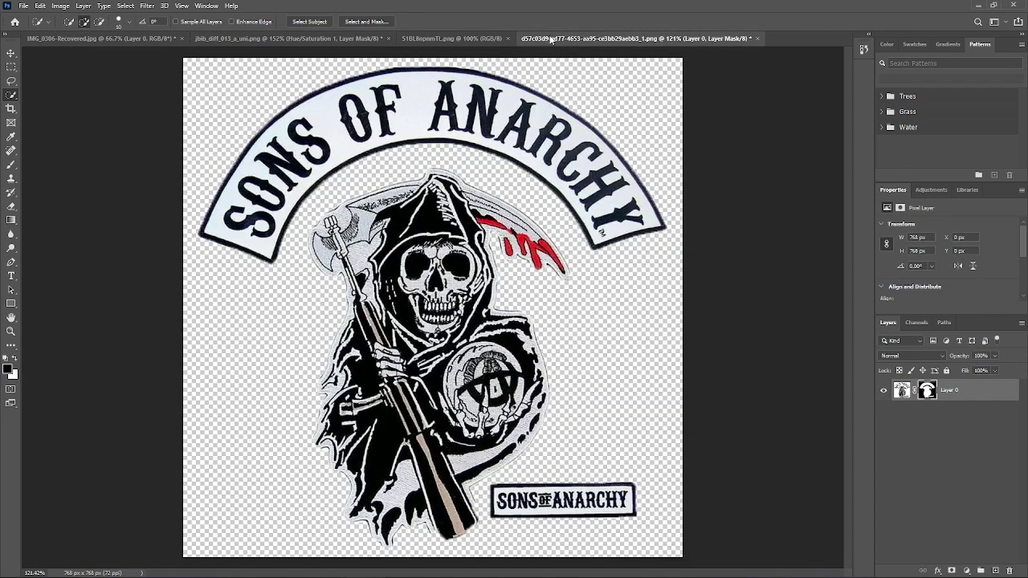
pyautogui.click(470, 40)
pyautogui.click(352, 35)
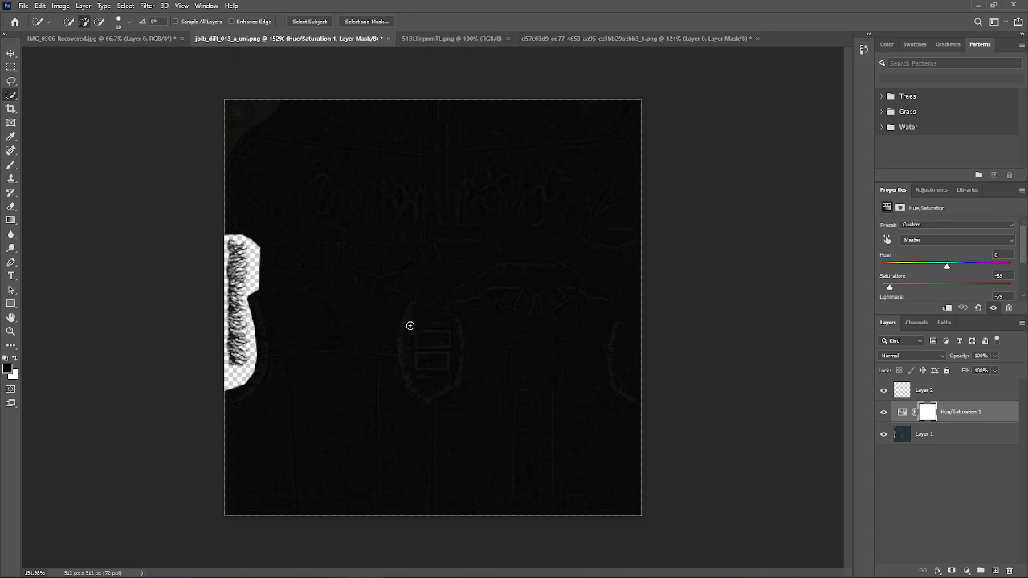
pyautogui.hotkey('ctrl', 'z')
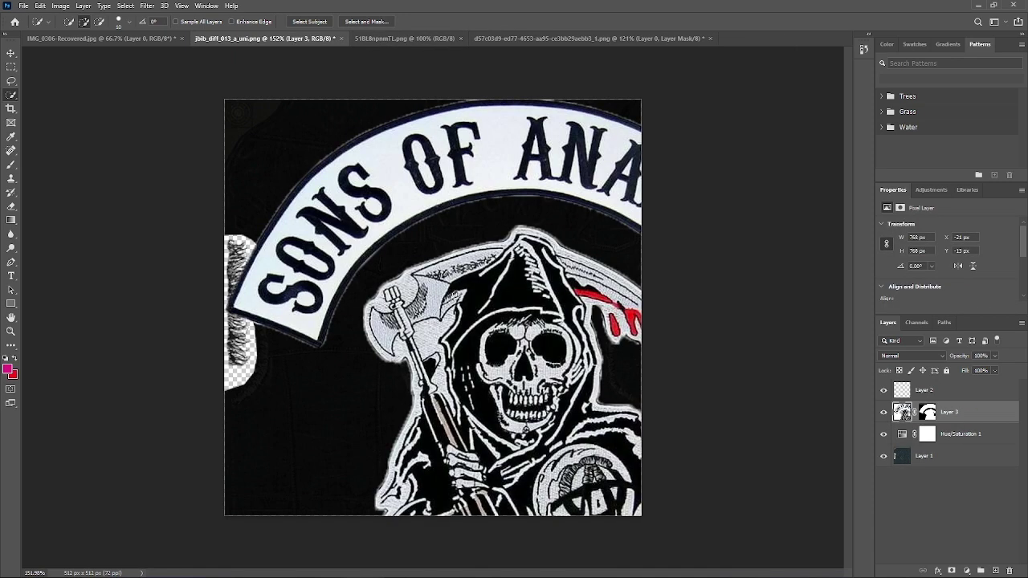
pyautogui.click(11, 53)
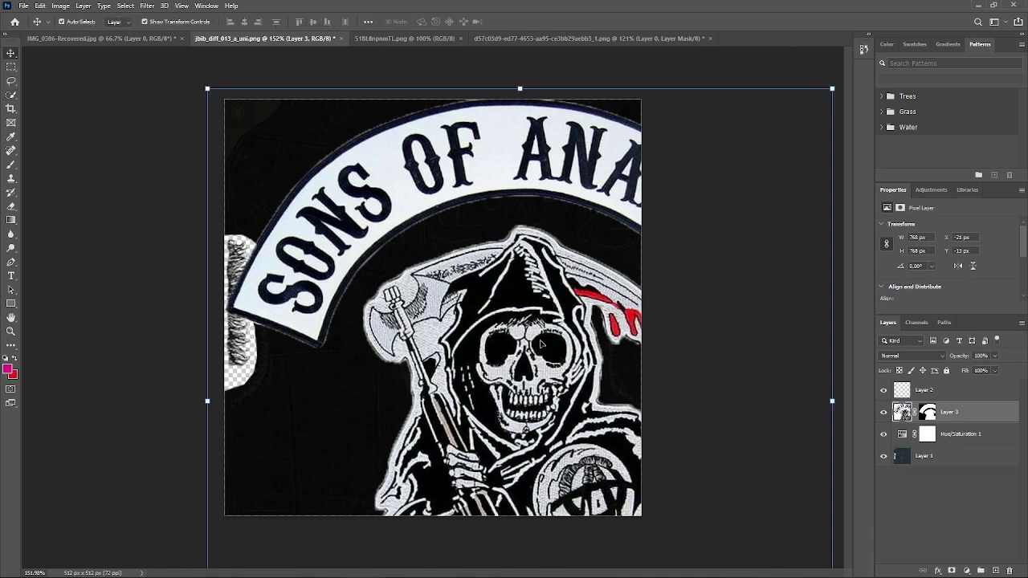
# Step: Scale the Sons of Anarchy layer down to about 142 × 155 px and place it on the vest's back area beside the transparent cutout
pyautogui.moveTo(542, 344); pyautogui.dragTo(476, 321)
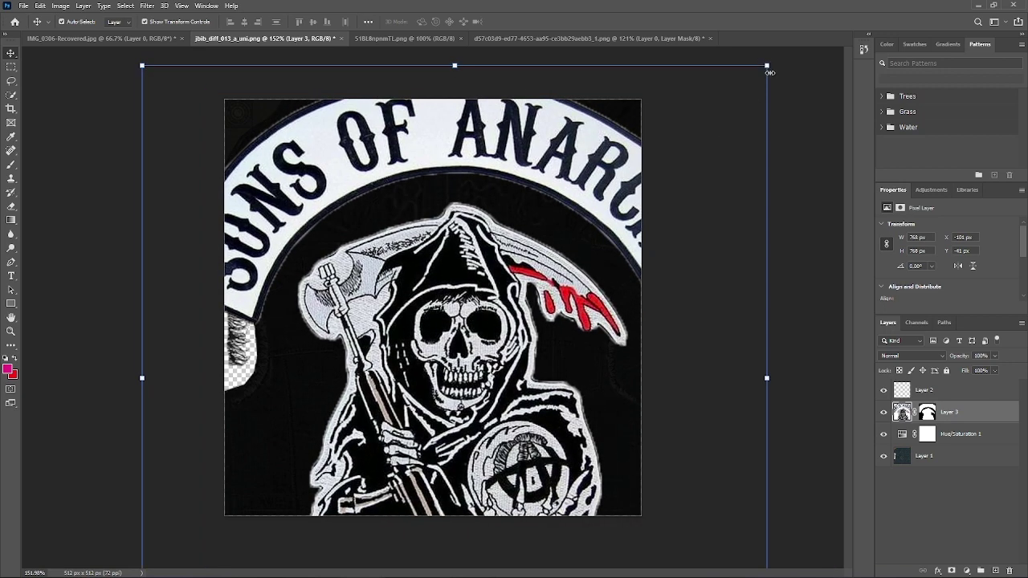
pyautogui.moveTo(767, 66); pyautogui.dragTo(448, 377)
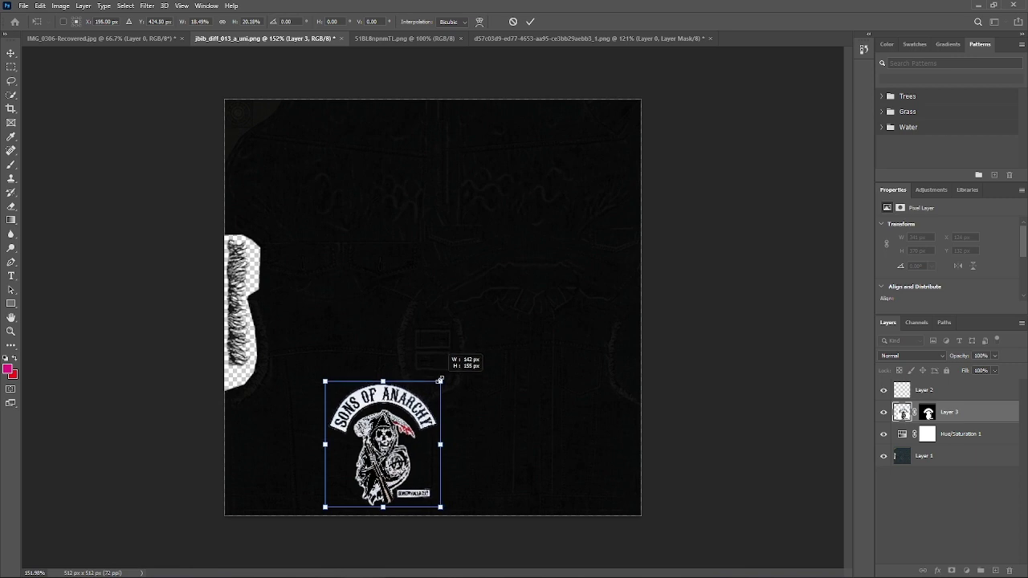
pyautogui.moveTo(440, 379); pyautogui.dragTo(440, 380)
pyautogui.moveTo(365, 383); pyautogui.dragTo(356, 347)
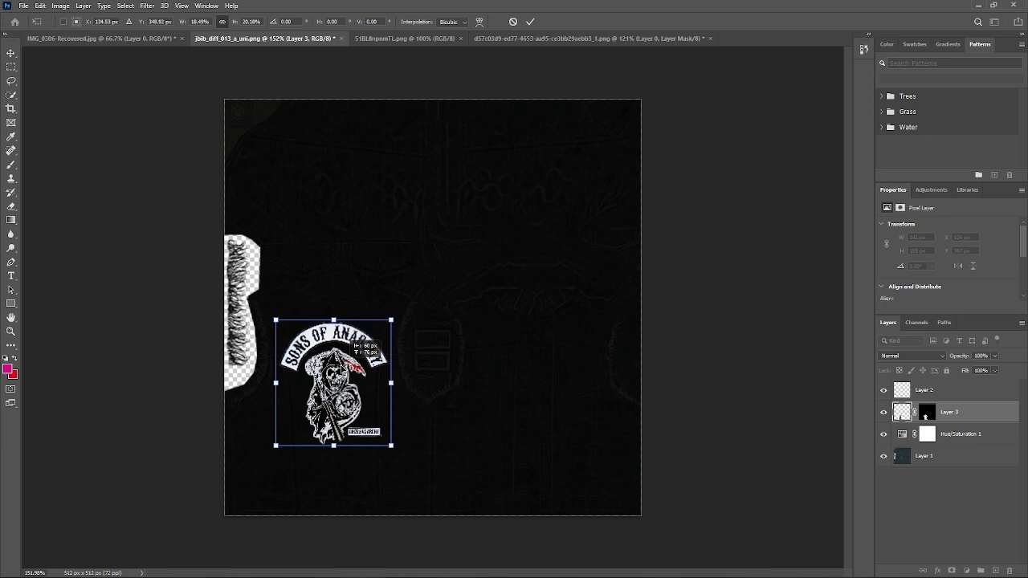
pyautogui.moveTo(341, 368); pyautogui.dragTo(338, 366)
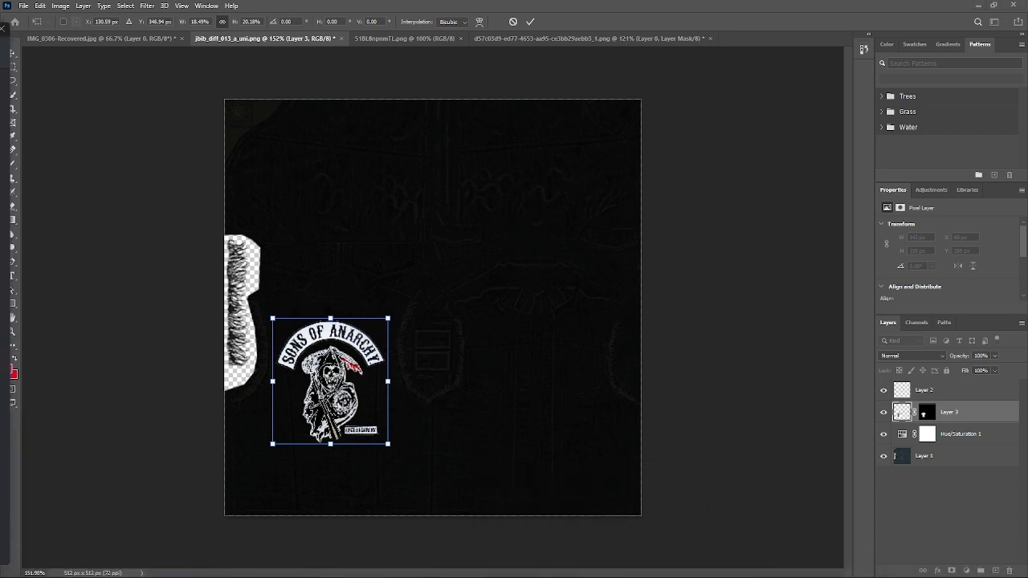
# Step: Check the vest reference photo in Discord, return to Photoshop, and enlarge the Sons of Anarchy patch to about 160 × 195 px
pyautogui.hotkey('alt', 'Tab')
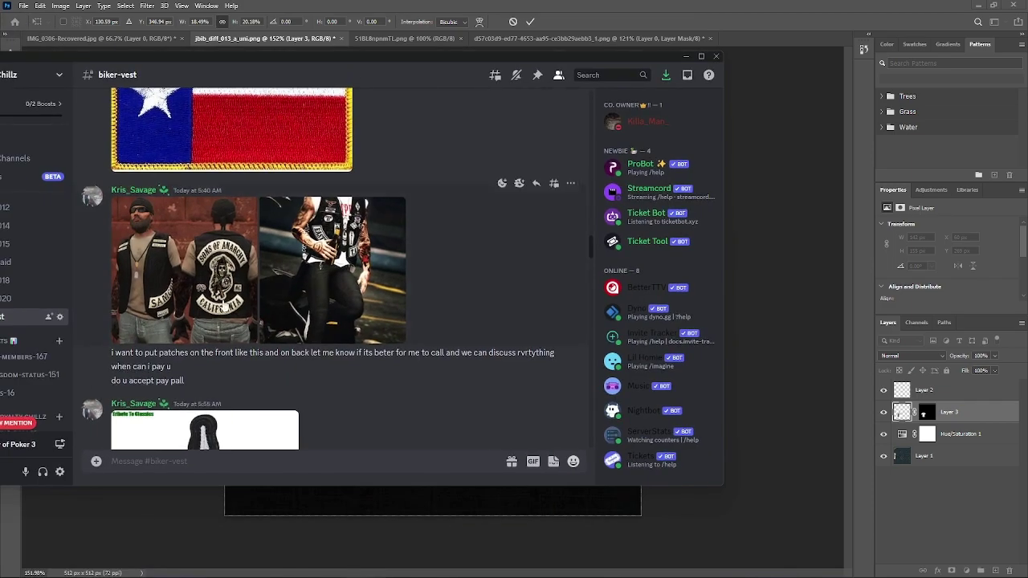
pyautogui.click(285, 296)
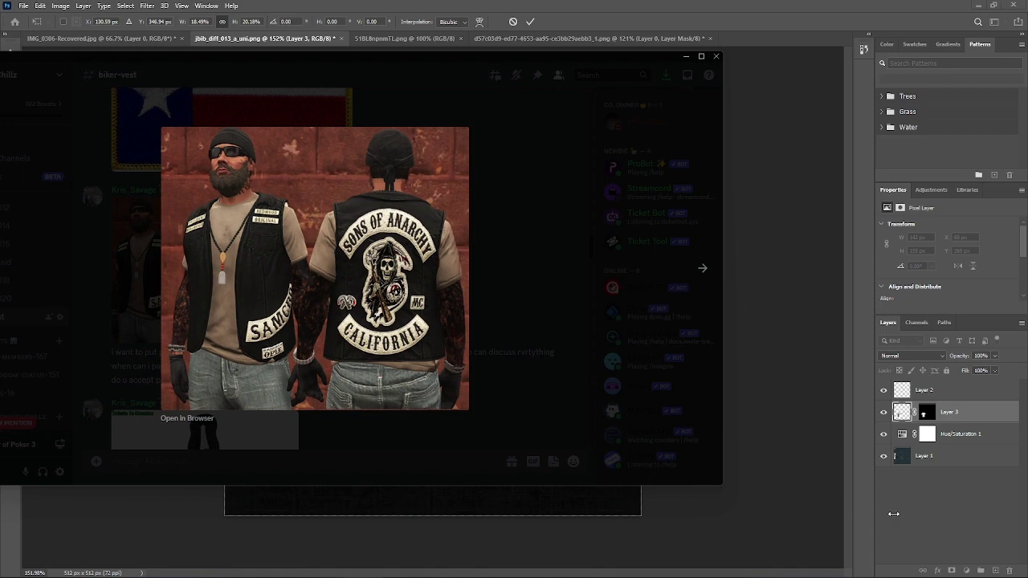
pyautogui.hotkey('alt', 'Tab')
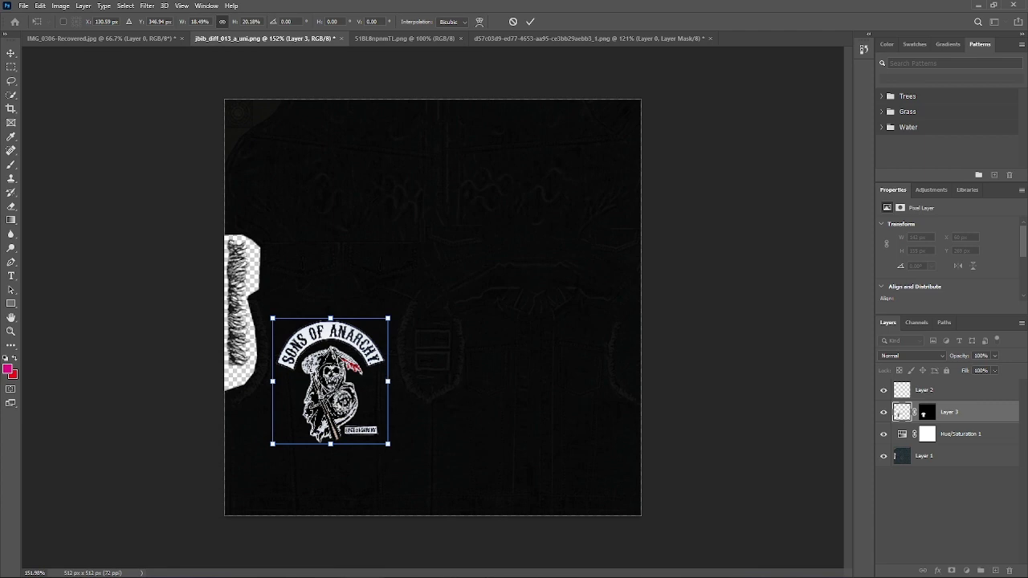
pyautogui.moveTo(340, 359); pyautogui.dragTo(341, 369)
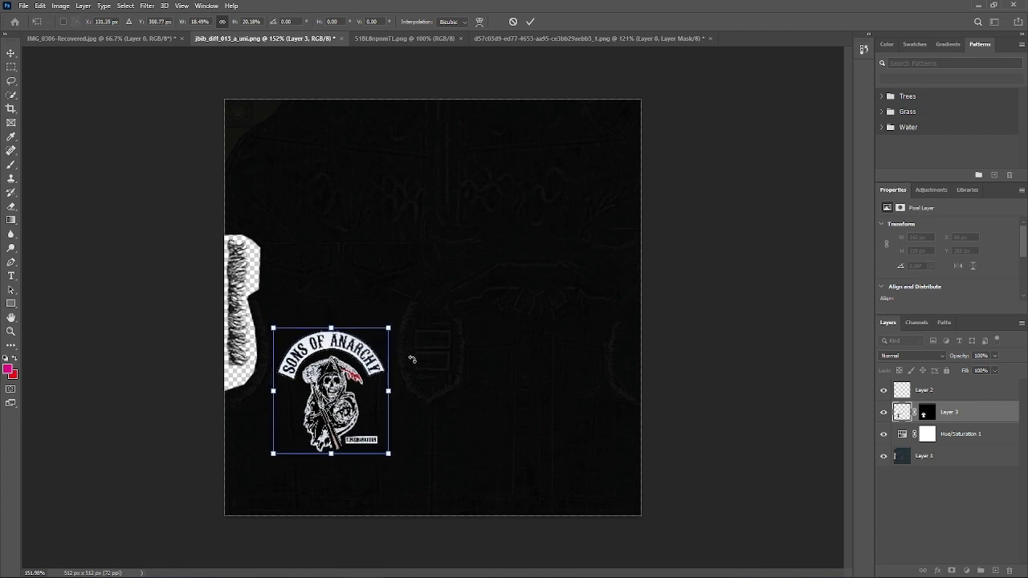
pyautogui.moveTo(389, 327); pyautogui.dragTo(396, 316)
pyautogui.moveTo(271, 456); pyautogui.dragTo(264, 477)
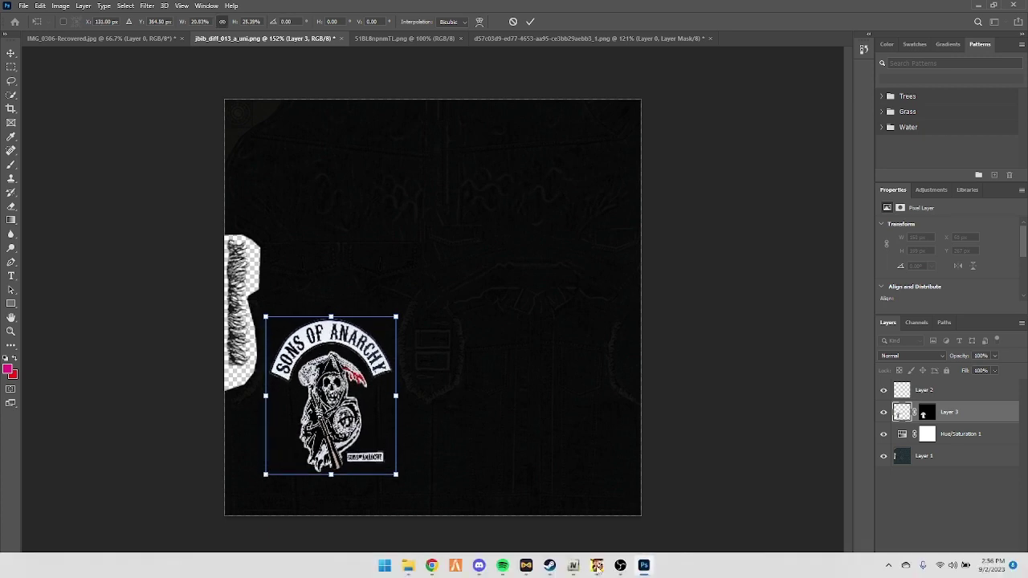
# Step: Compare with the Discord vest photo again, apply the transform, and shift the patch to about X 57 px, Y 272 px in Photoshop
pyautogui.click(479, 565)
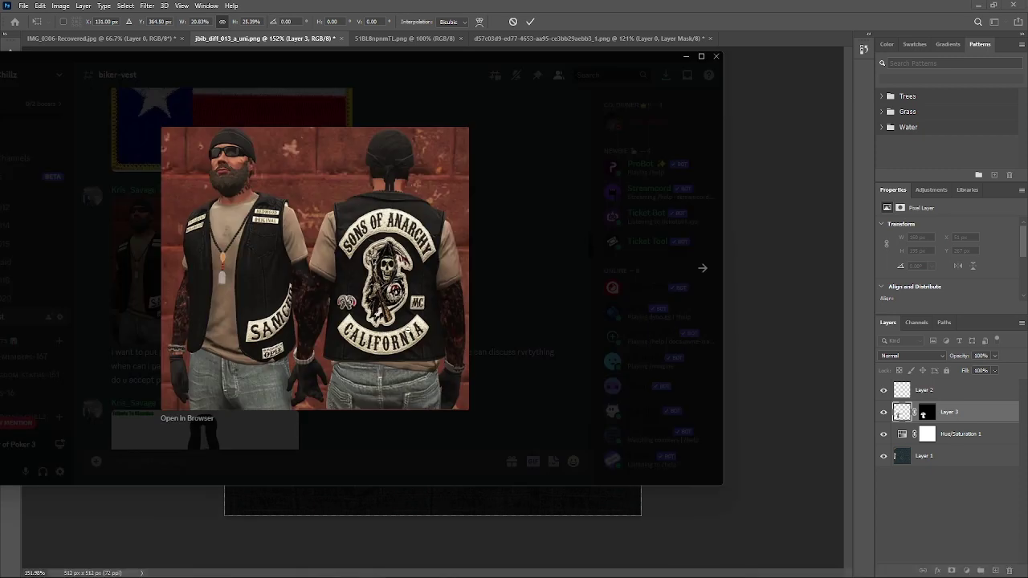
pyautogui.click(861, 496)
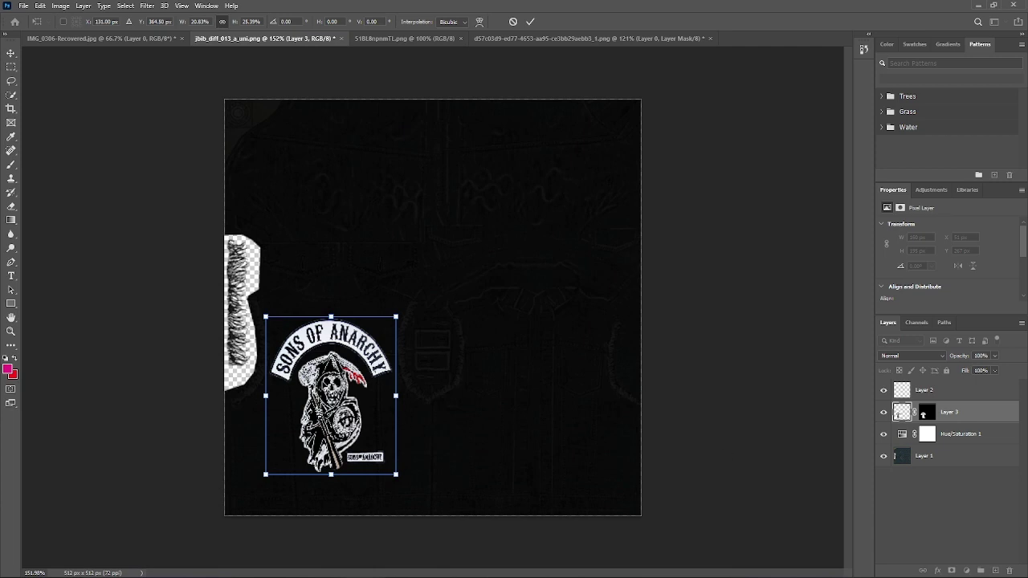
pyautogui.moveTo(330, 355); pyautogui.dragTo(330, 357)
pyautogui.press('Return')
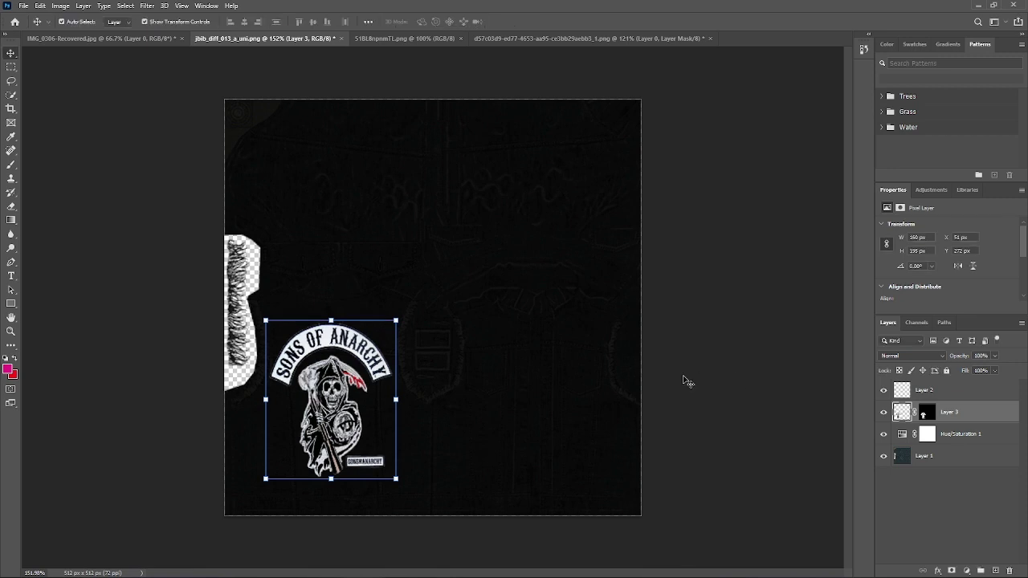
pyautogui.click(723, 383)
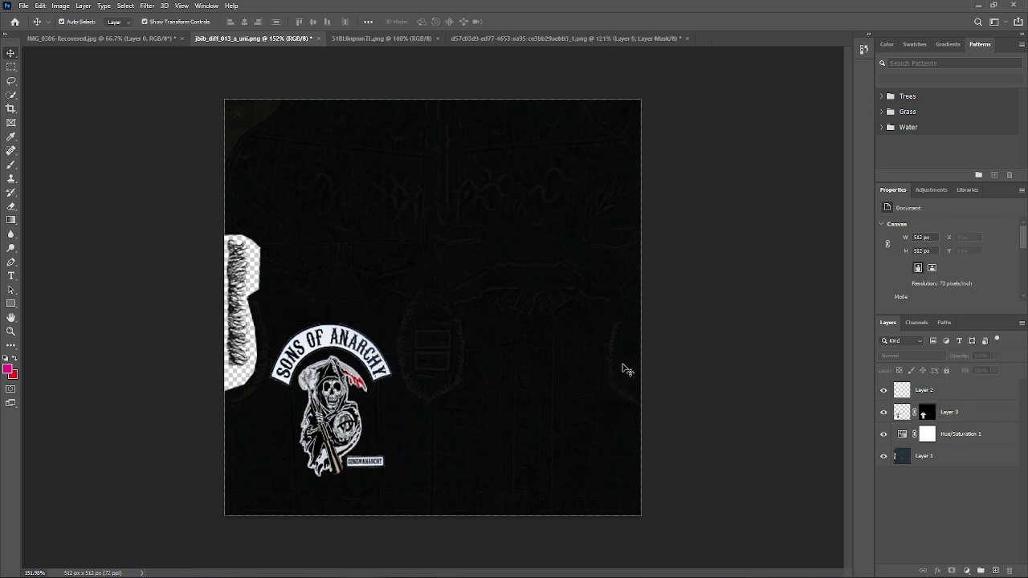
pyautogui.click(351, 399)
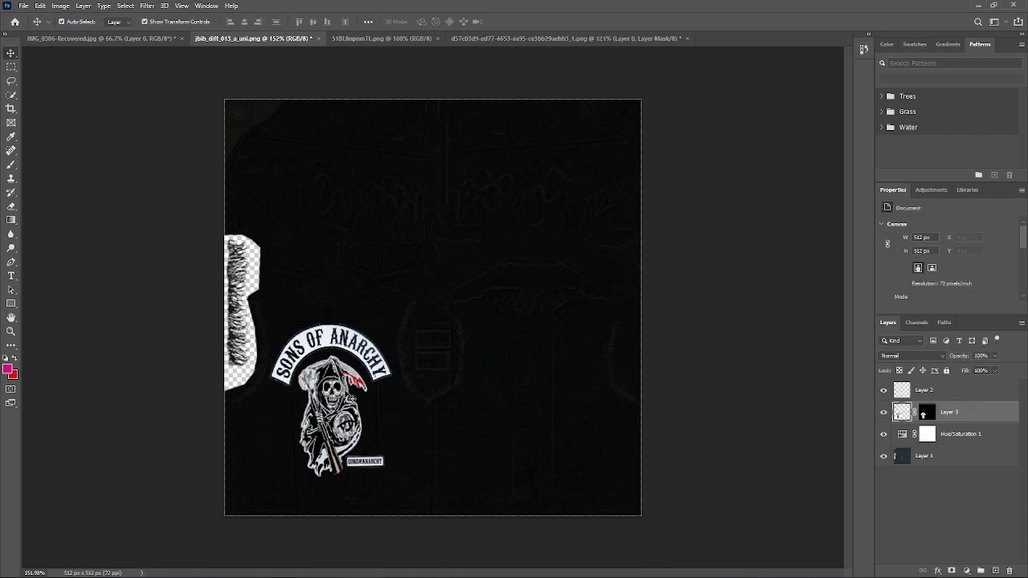
pyautogui.moveTo(351, 398); pyautogui.dragTo(355, 395)
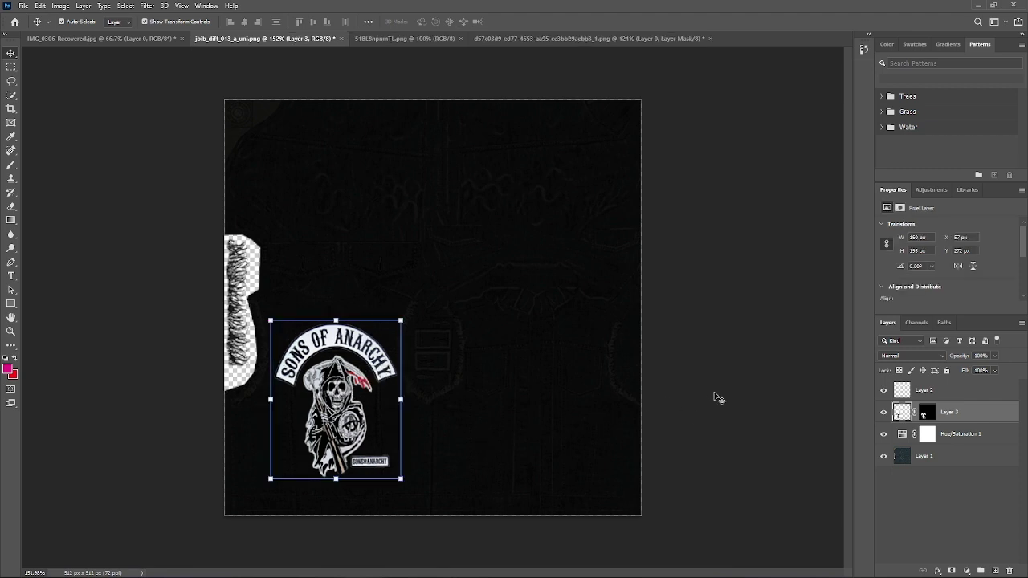
pyautogui.click(684, 409)
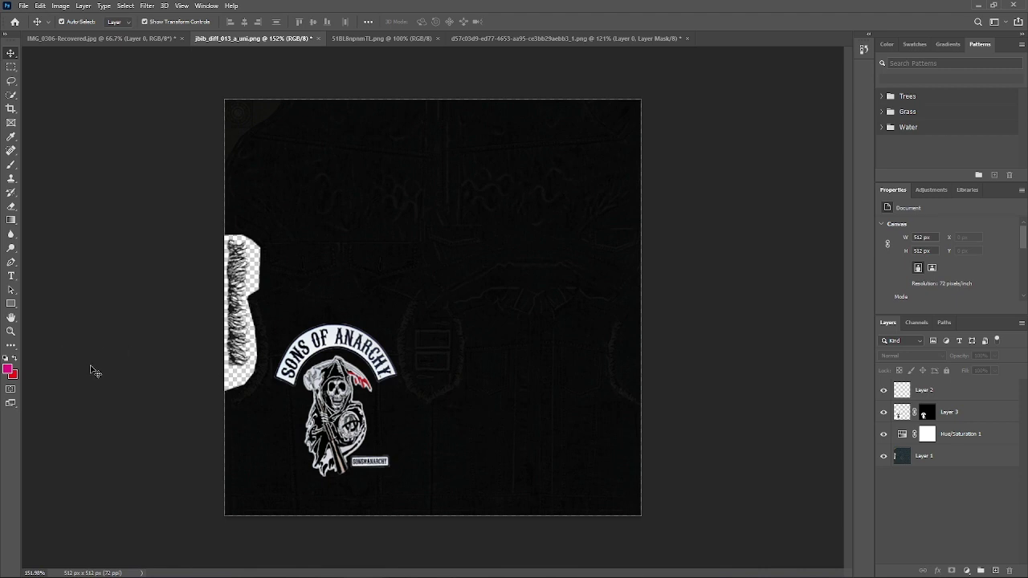
# Step: Switch to Discord and look through the biker-vest channel for the requested patch images and placement instructions
pyautogui.moveTo(536, 575)
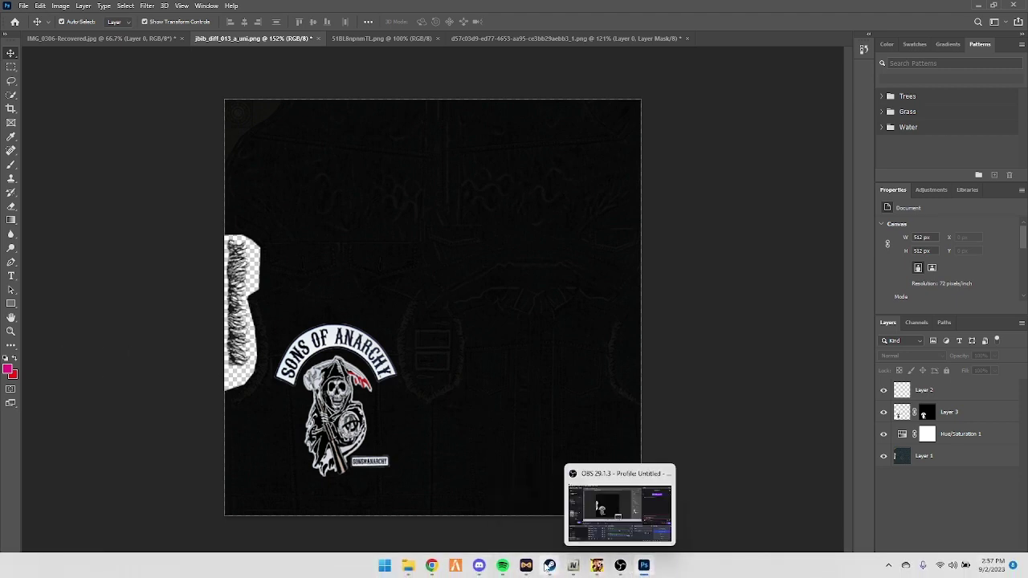
pyautogui.moveTo(480, 570)
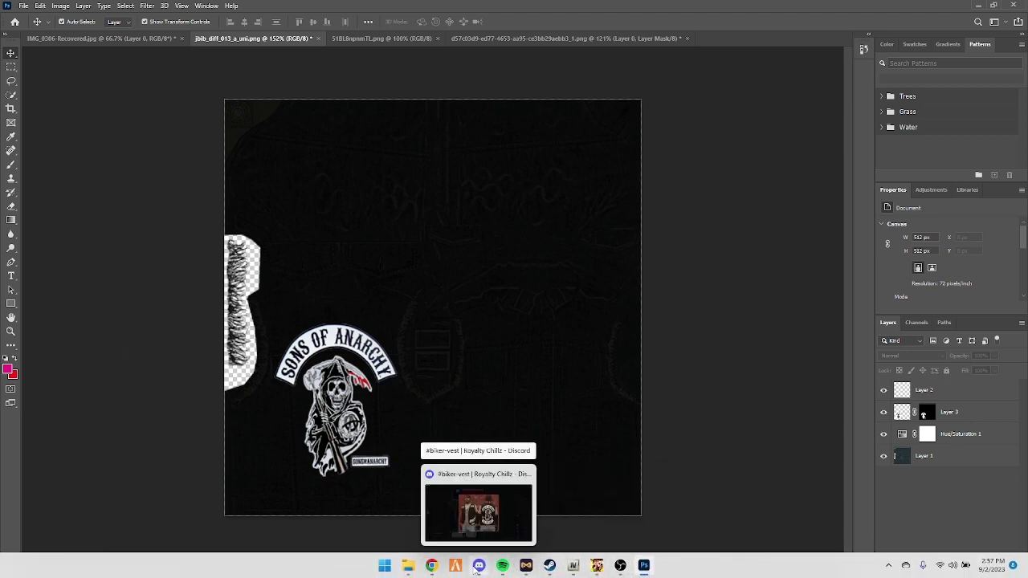
pyautogui.click(480, 567)
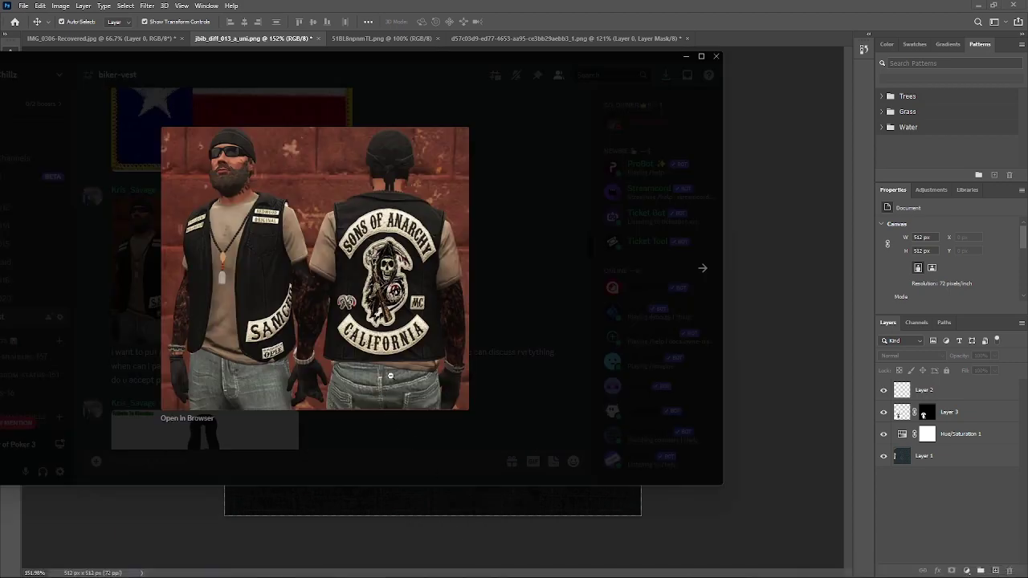
pyautogui.click(418, 421)
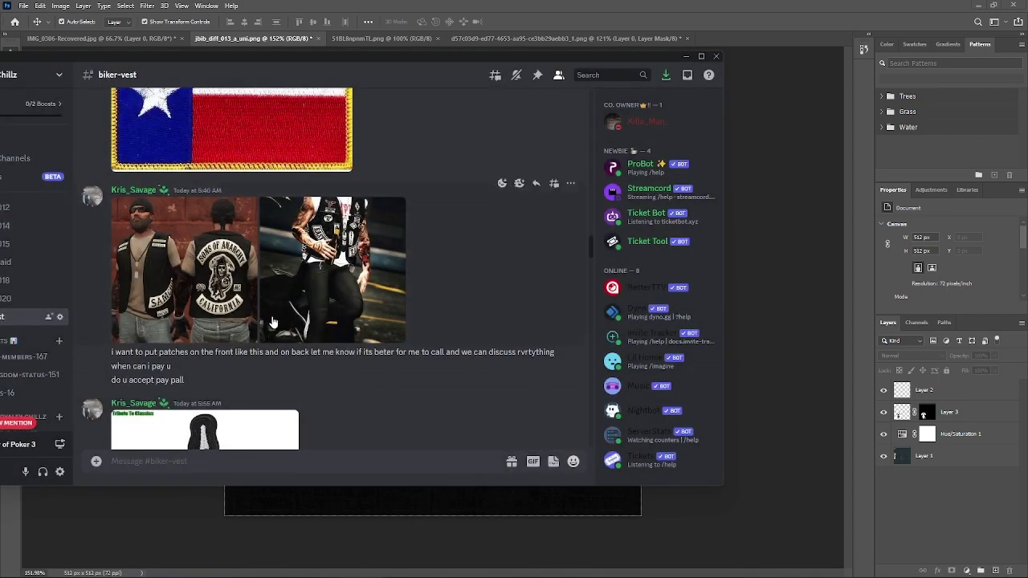
pyautogui.scroll(-1, 271, 322)
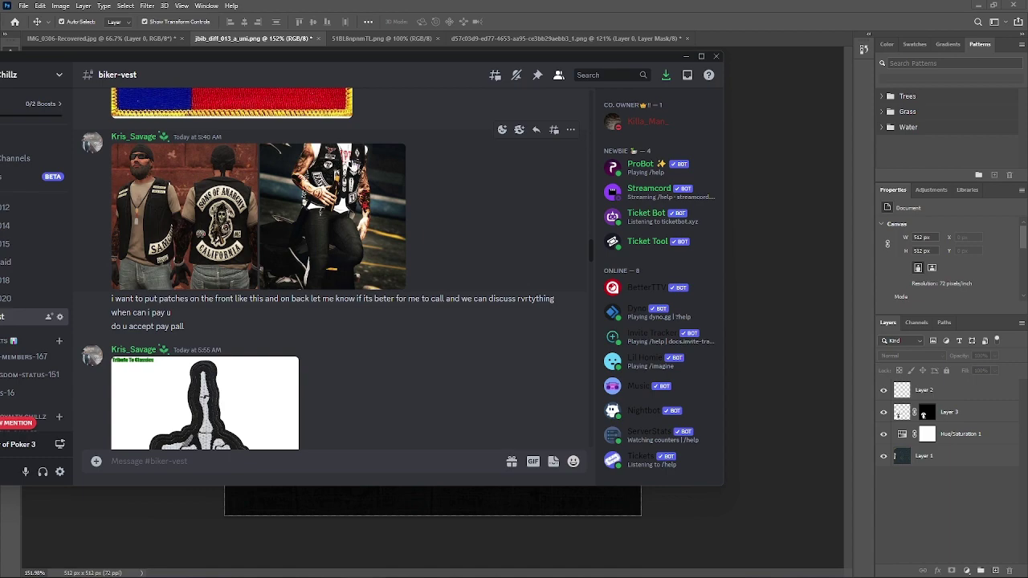
pyautogui.scroll(-2, 325, 252)
pyautogui.scroll(-6, 324, 253)
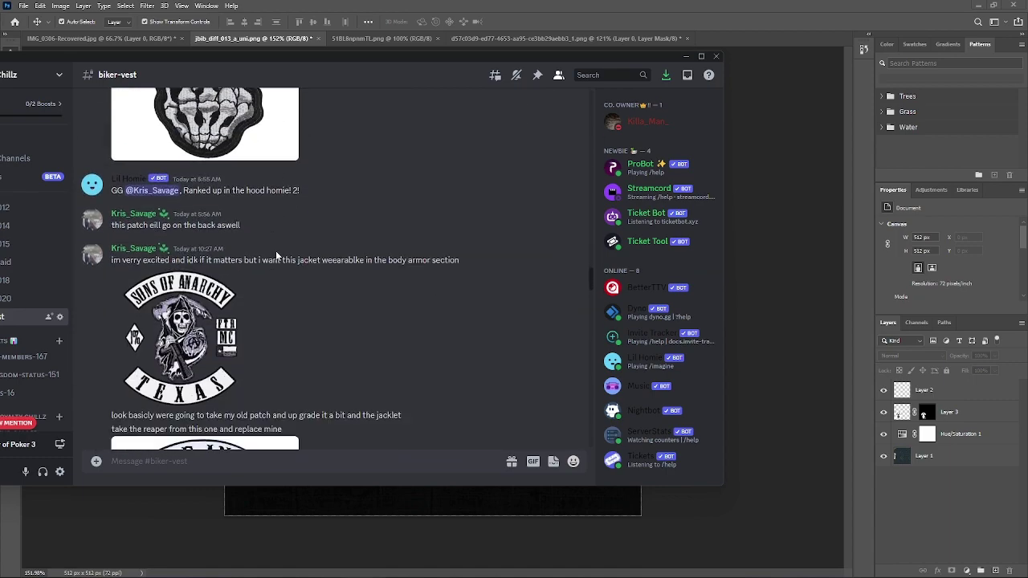
pyautogui.scroll(-5, 275, 257)
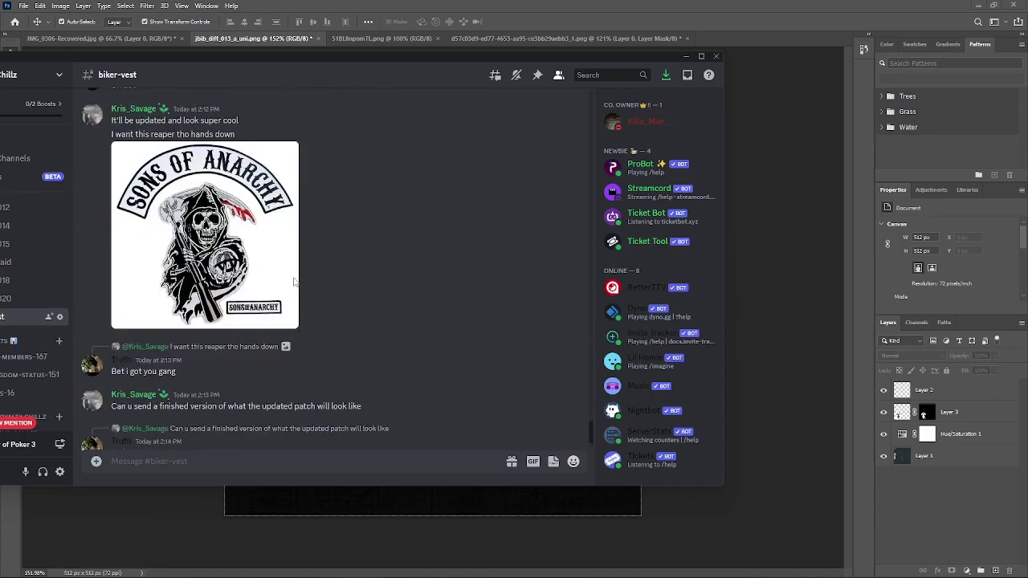
pyautogui.scroll(10, 300, 273)
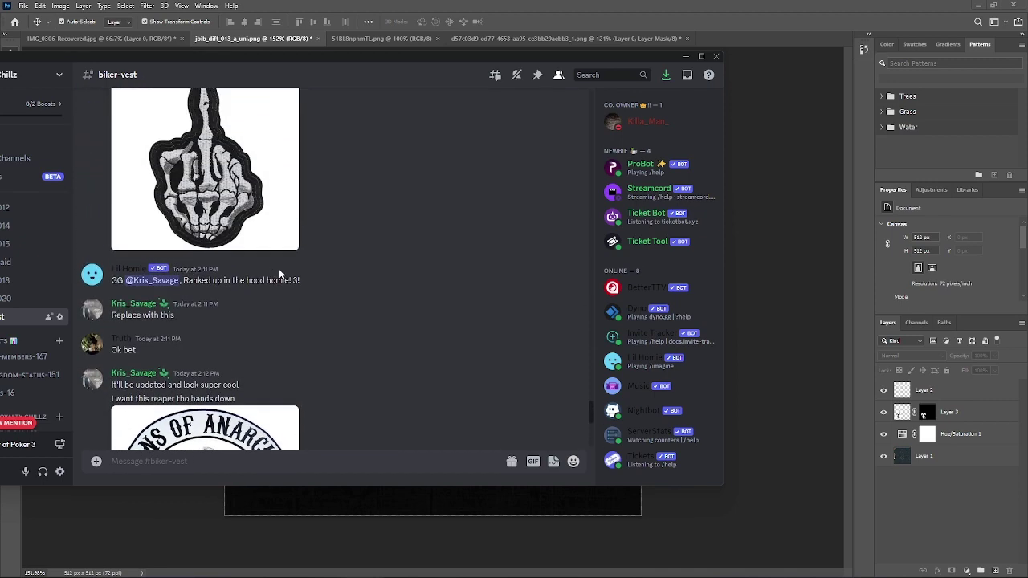
pyautogui.scroll(3, 254, 280)
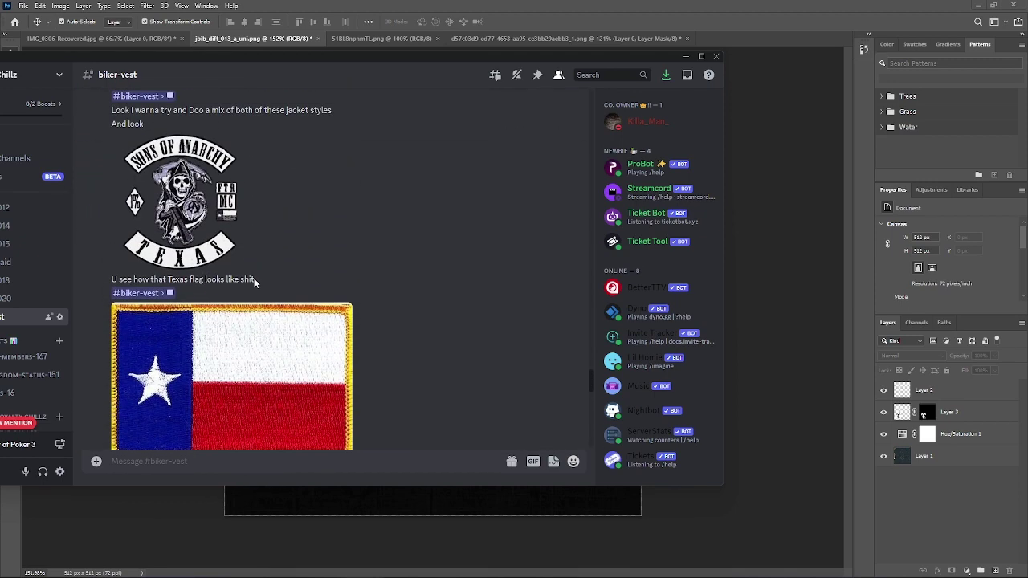
pyautogui.scroll(15, 196, 262)
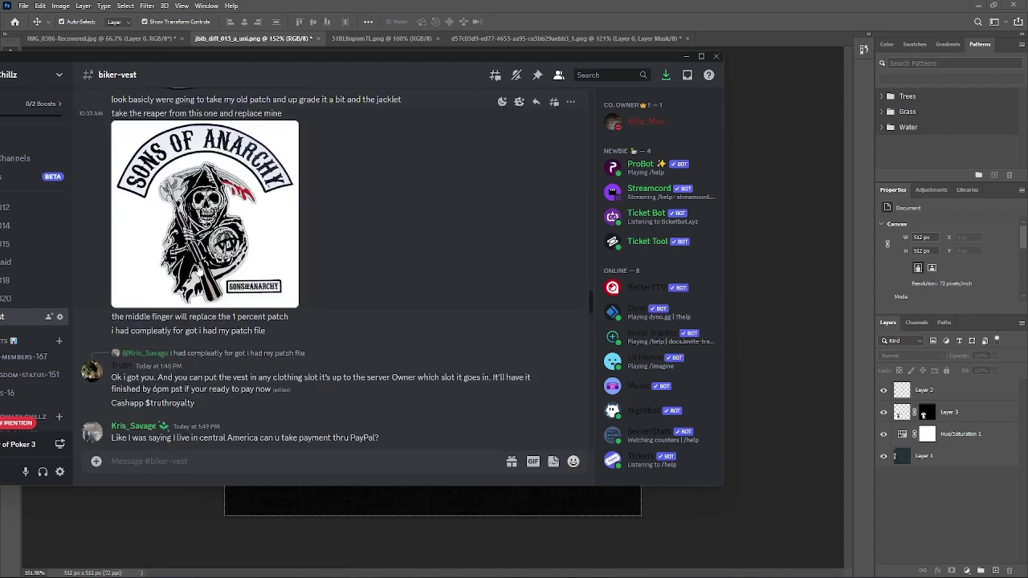
pyautogui.scroll(5, 197, 264)
pyautogui.scroll(-3, 197, 264)
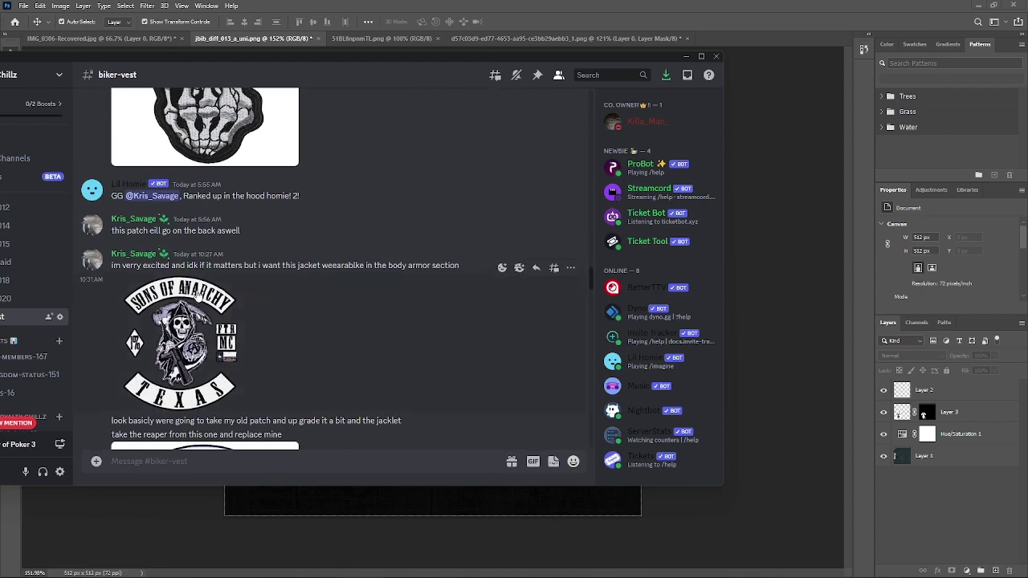
# Step: Open the Sons of Anarchy Texas emblem in the browser and save it as emblem_256 in the bikervest1 folder
pyautogui.click(201, 344)
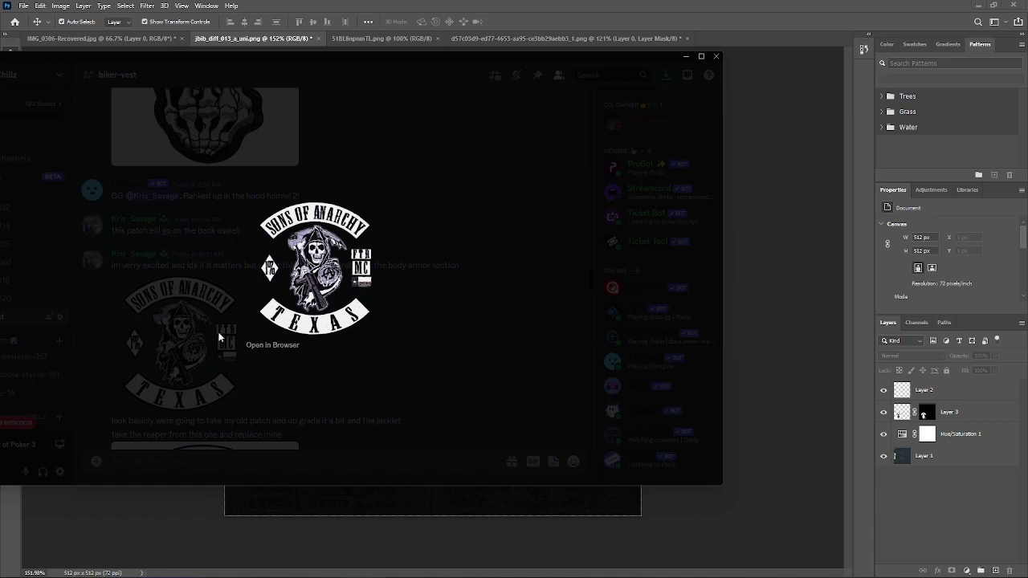
pyautogui.click(272, 344)
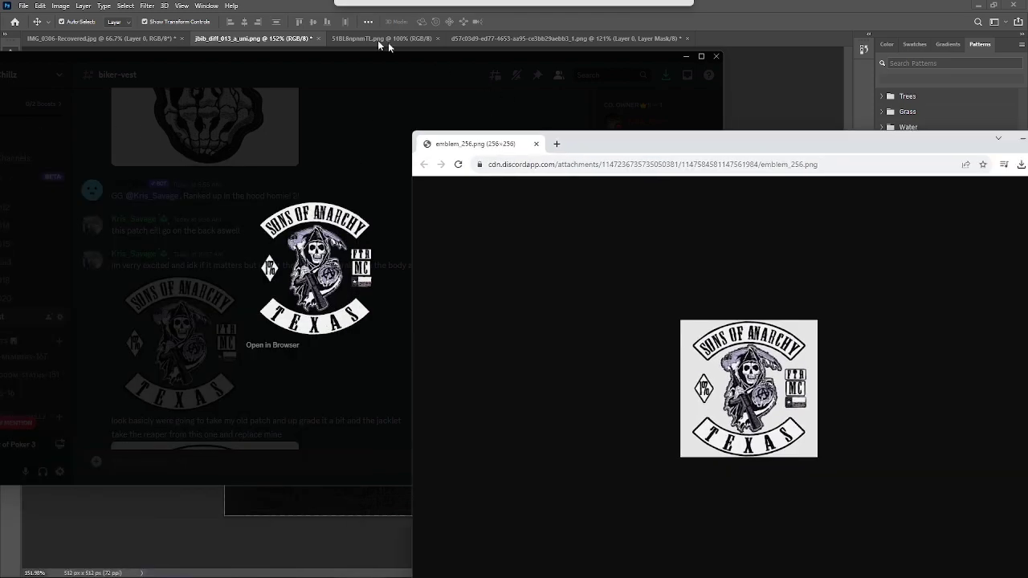
pyautogui.rightClick(520, 308)
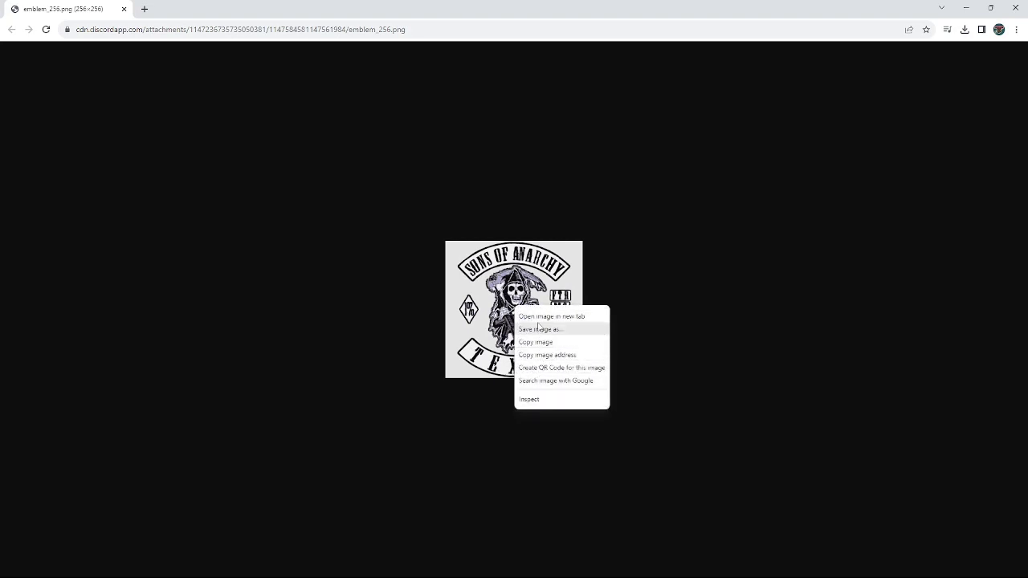
pyautogui.click(539, 330)
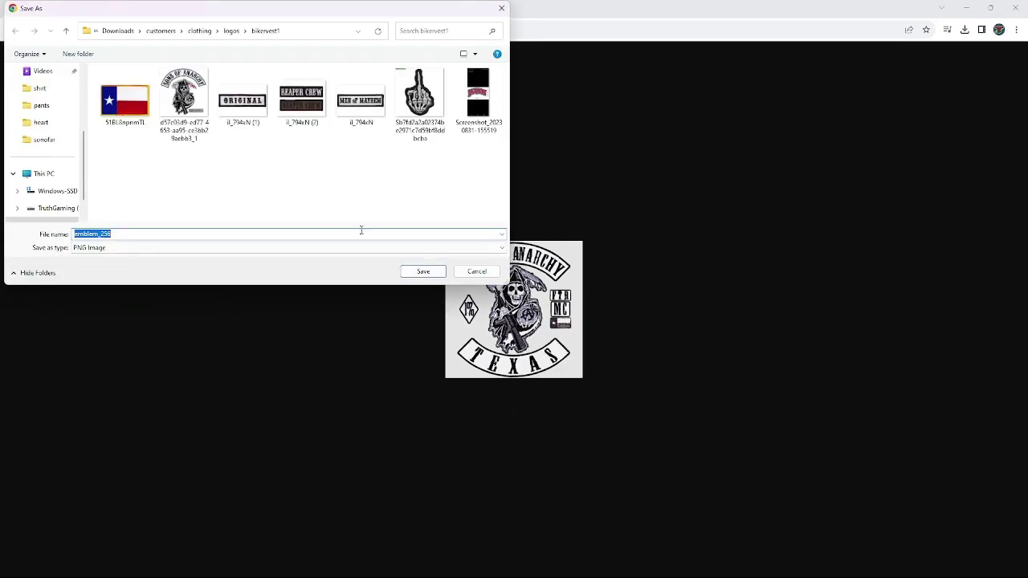
pyautogui.click(423, 271)
pyautogui.click(966, 8)
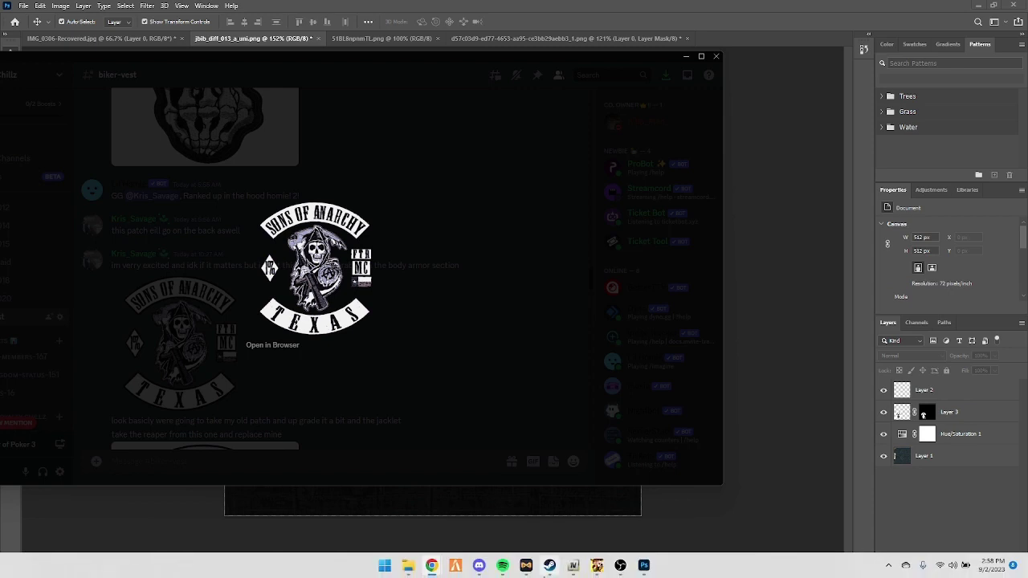
# Step: Switch back to Photoshop and open emblem_256 from the bikervest1 folder
pyautogui.click(643, 567)
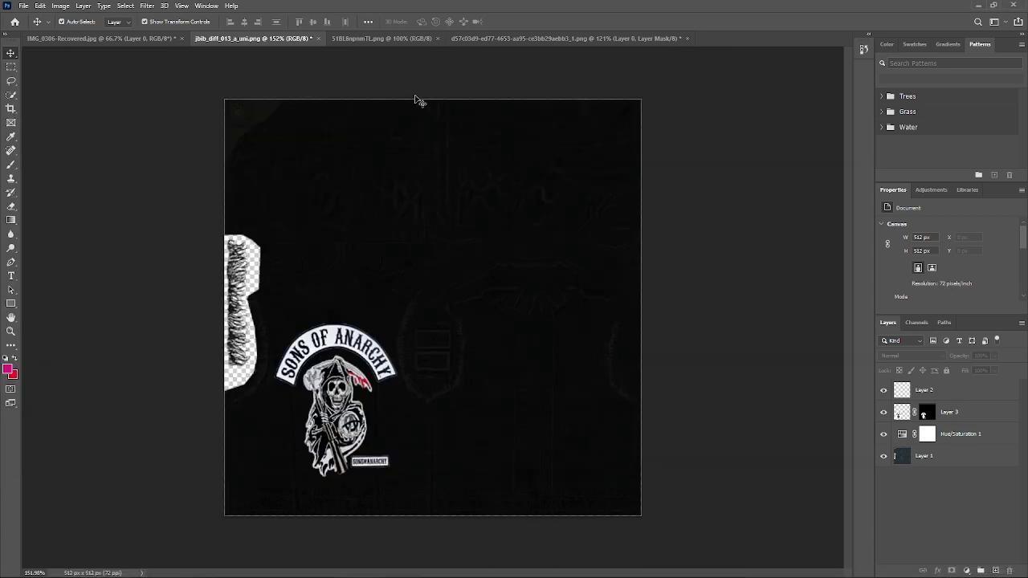
pyautogui.click(24, 6)
pyautogui.click(39, 28)
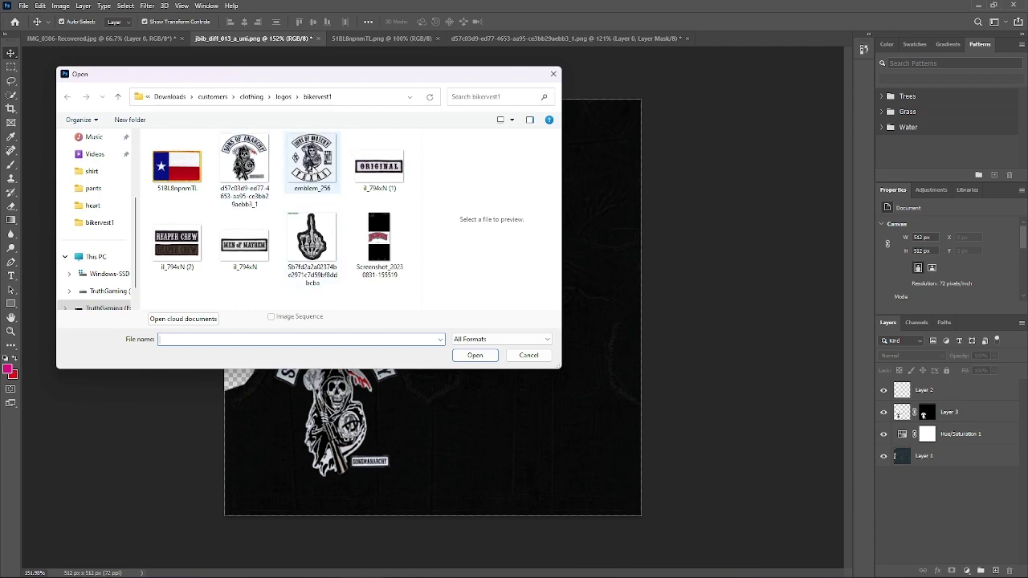
pyautogui.doubleClick(312, 164)
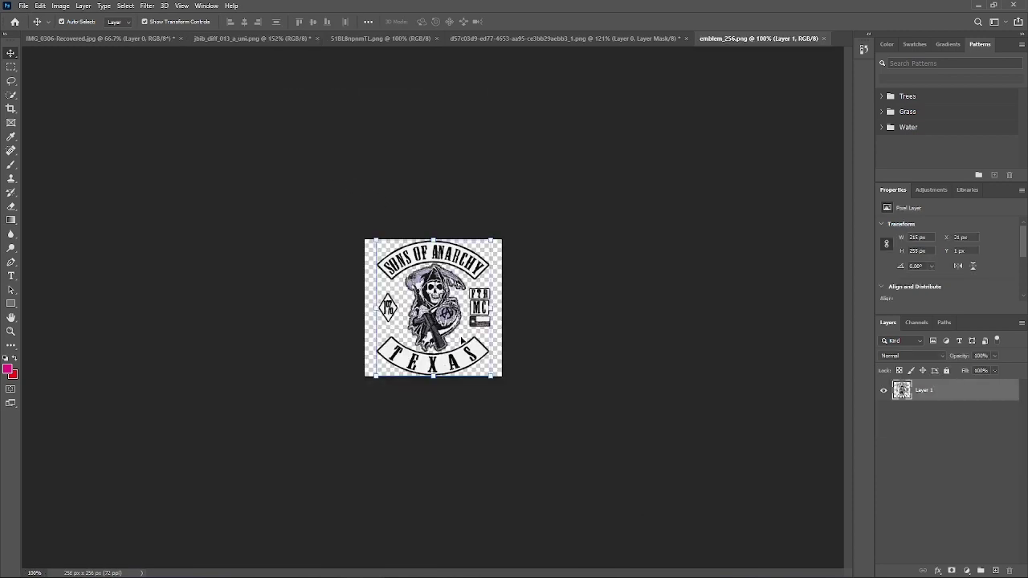
# Step: Select the curved TEXAS banner at the bottom of the emblem with the Quick Selection tool
pyautogui.click(552, 337)
pyautogui.press('z')
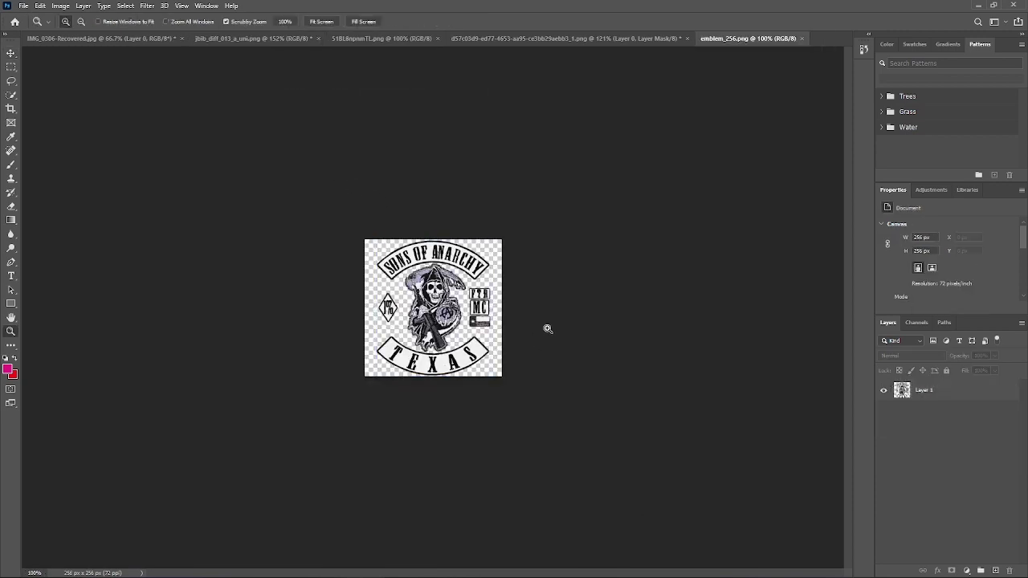
pyautogui.moveTo(546, 327); pyautogui.dragTo(572, 328)
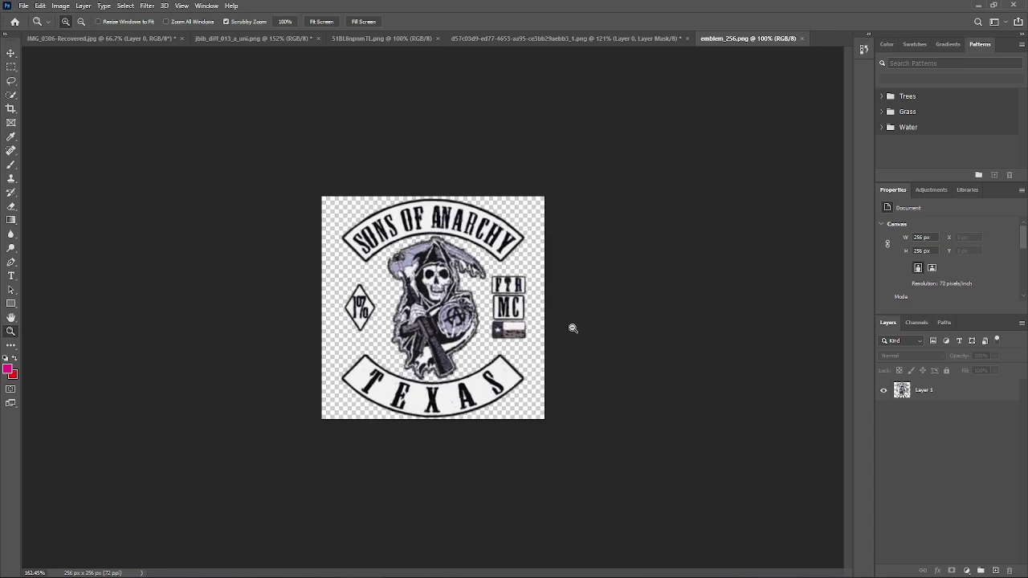
pyautogui.press('v')
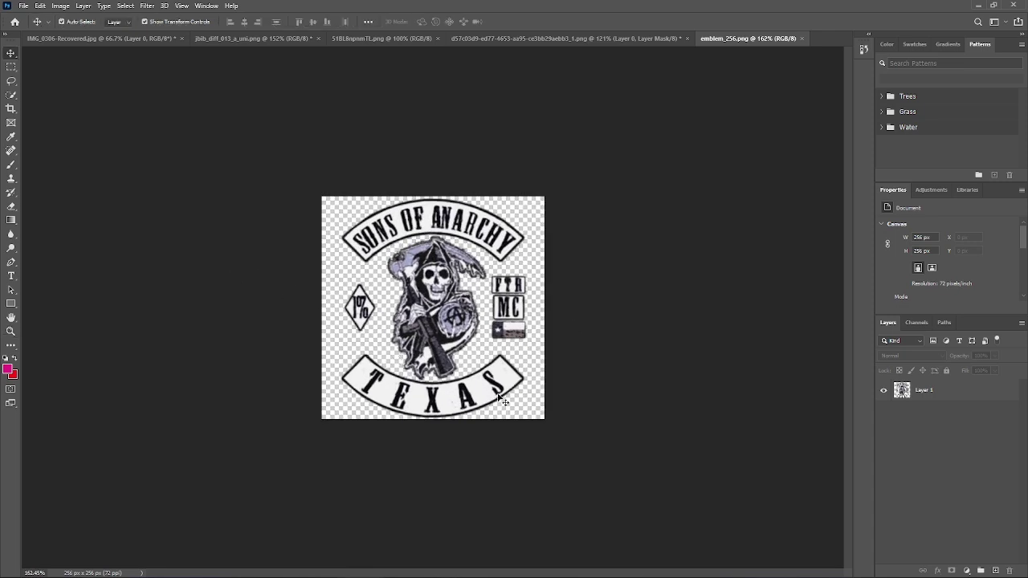
pyautogui.press('w')
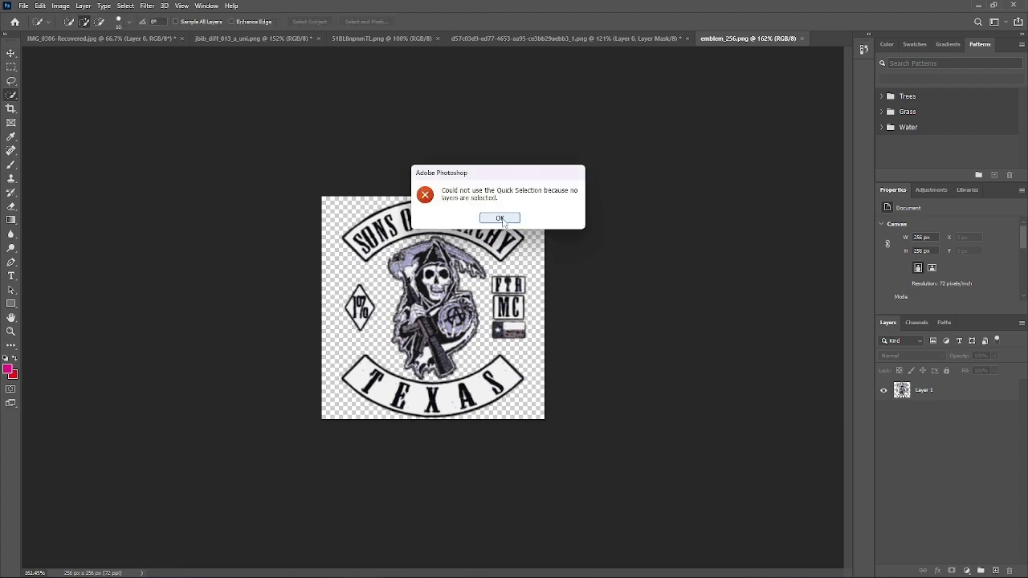
pyautogui.press('Return')
pyautogui.moveTo(450, 378); pyautogui.dragTo(440, 329)
pyautogui.scroll(3, 434, 307)
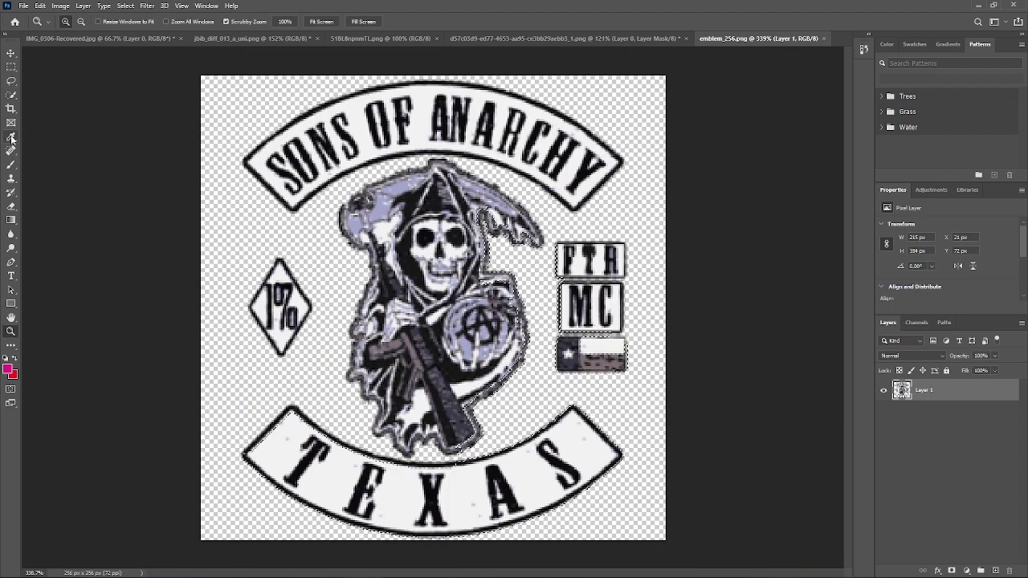
pyautogui.moveTo(649, 427)
pyautogui.mouseDown()
pyautogui.moveTo(454, 486)
pyautogui.moveTo(306, 473)
pyautogui.mouseUp()
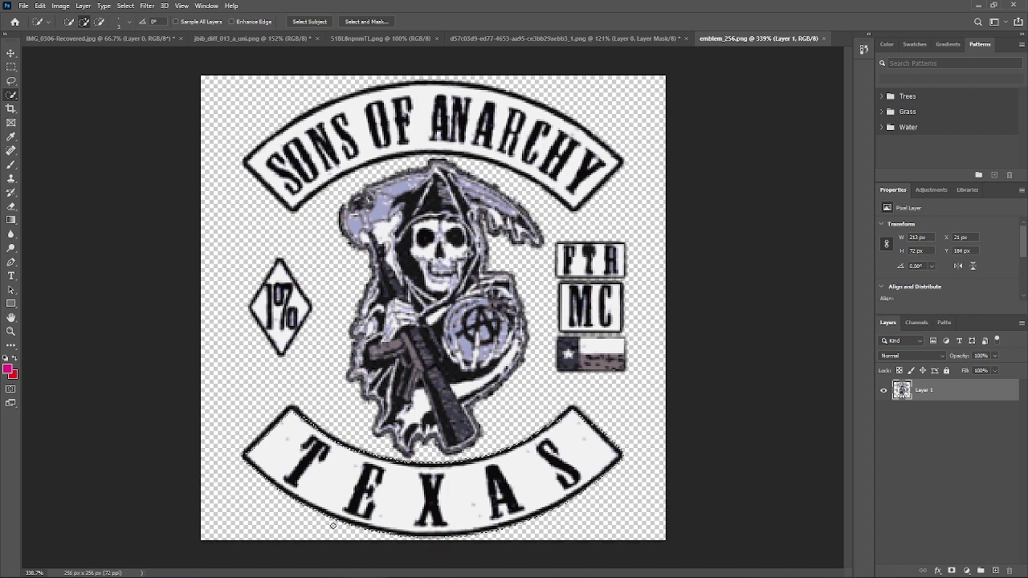
pyautogui.moveTo(385, 533)
pyautogui.mouseDown()
pyautogui.moveTo(531, 531)
pyautogui.moveTo(437, 546)
pyautogui.mouseUp()
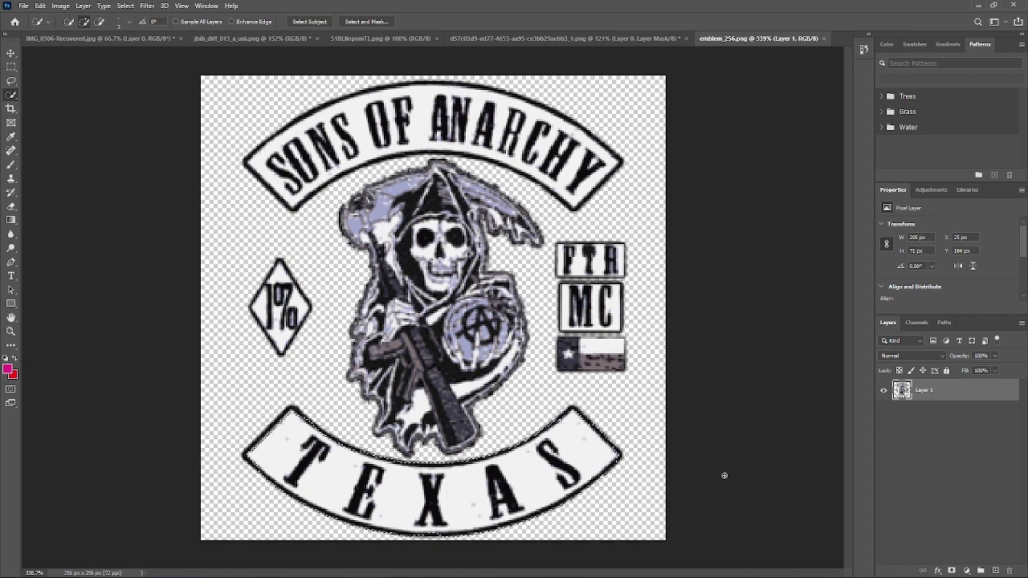
# Step: Mask the emblem layer down to the selected TEXAS banner and convert it to a smart object
pyautogui.click(952, 570)
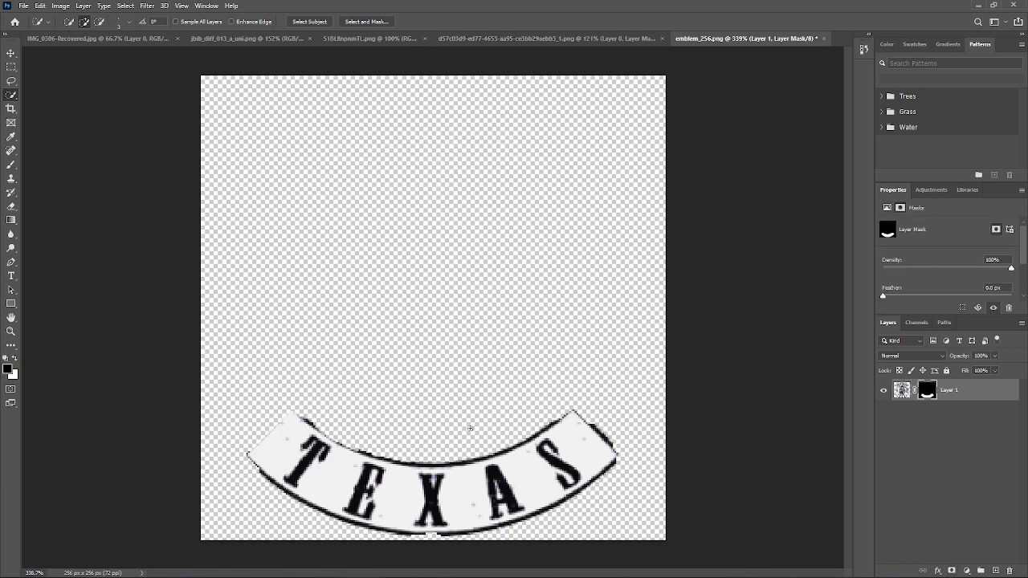
pyautogui.rightClick(953, 397)
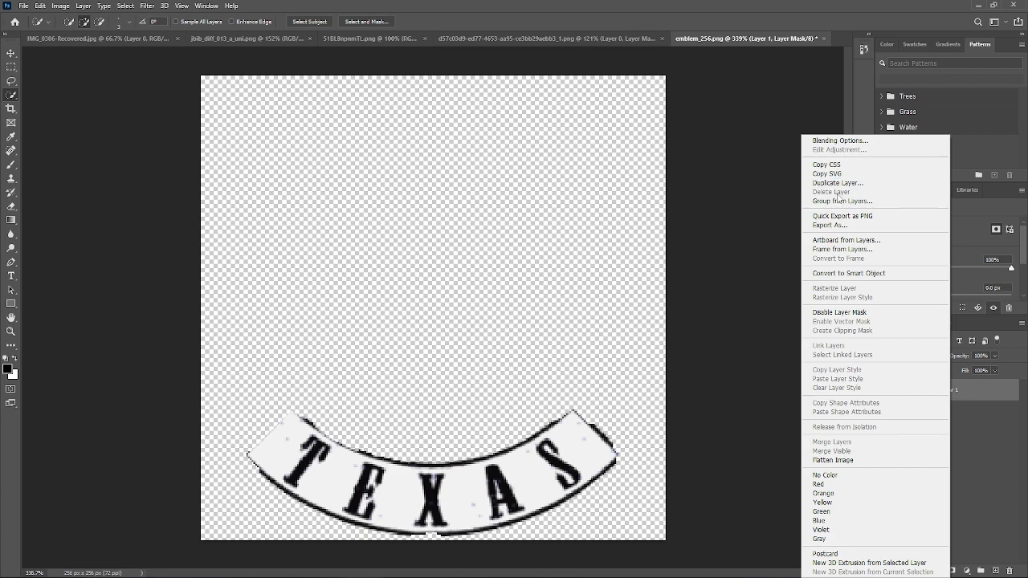
pyautogui.click(842, 274)
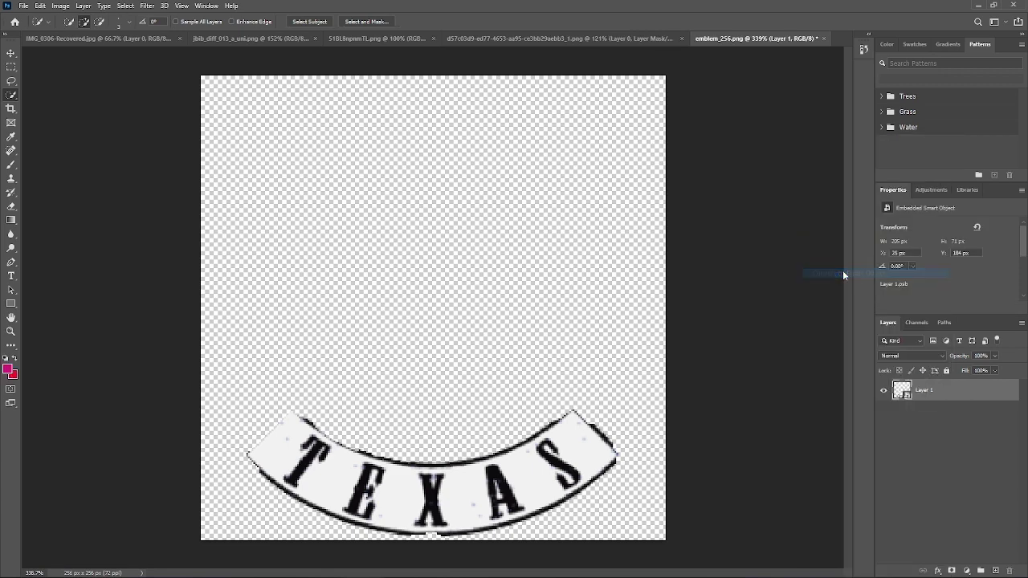
# Step: Add a 2 px black inside stroke at 97% opacity to the TEXAS banner layer
pyautogui.doubleClick(949, 390)
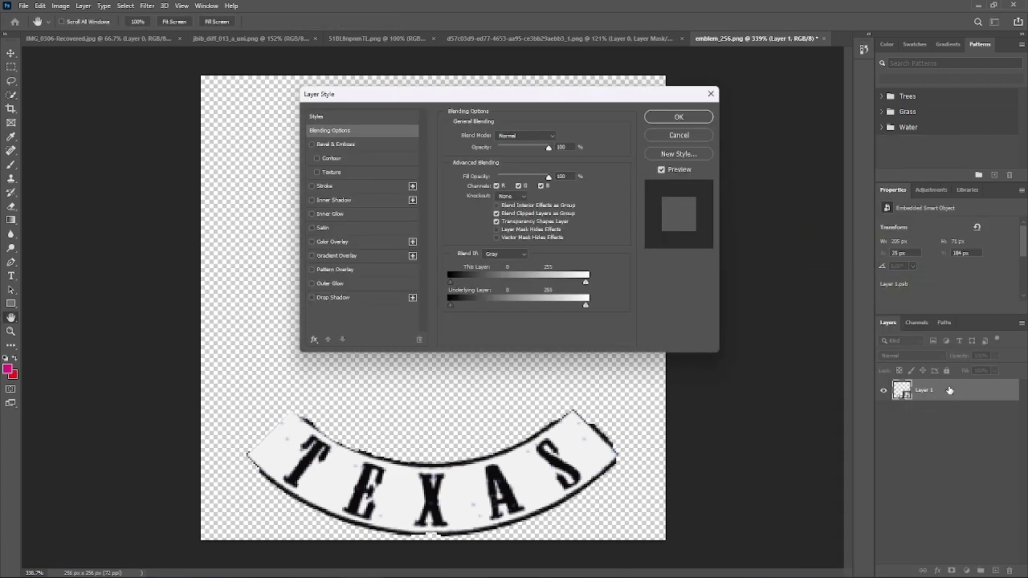
pyautogui.click(324, 187)
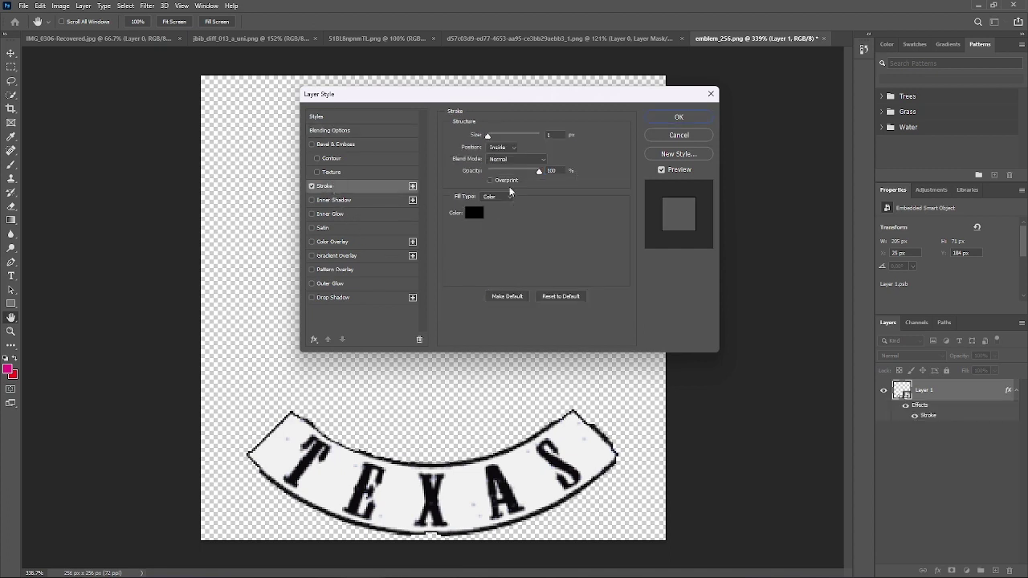
pyautogui.moveTo(489, 139); pyautogui.dragTo(488, 141)
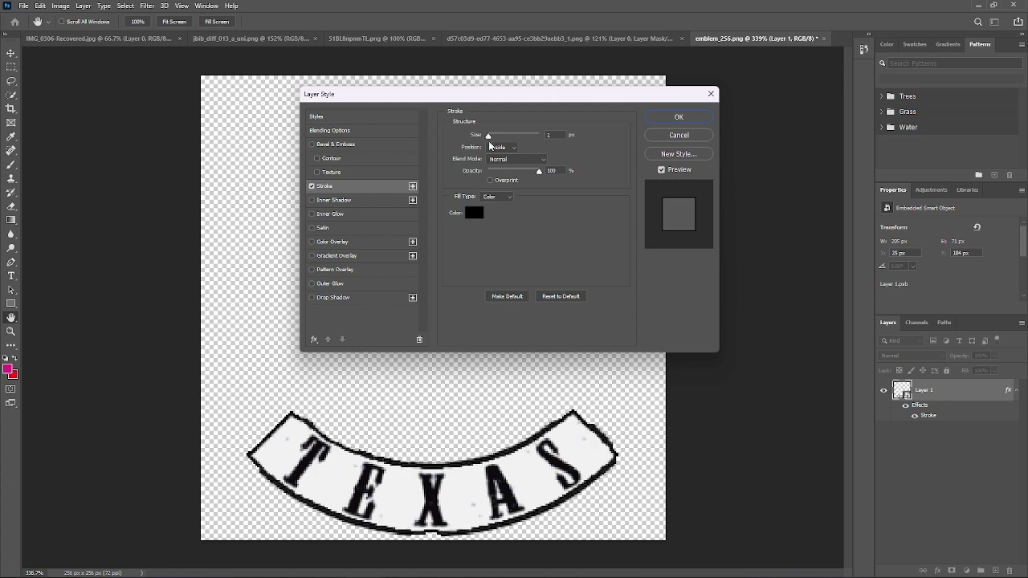
pyautogui.click(489, 140)
pyautogui.moveTo(537, 175); pyautogui.dragTo(537, 176)
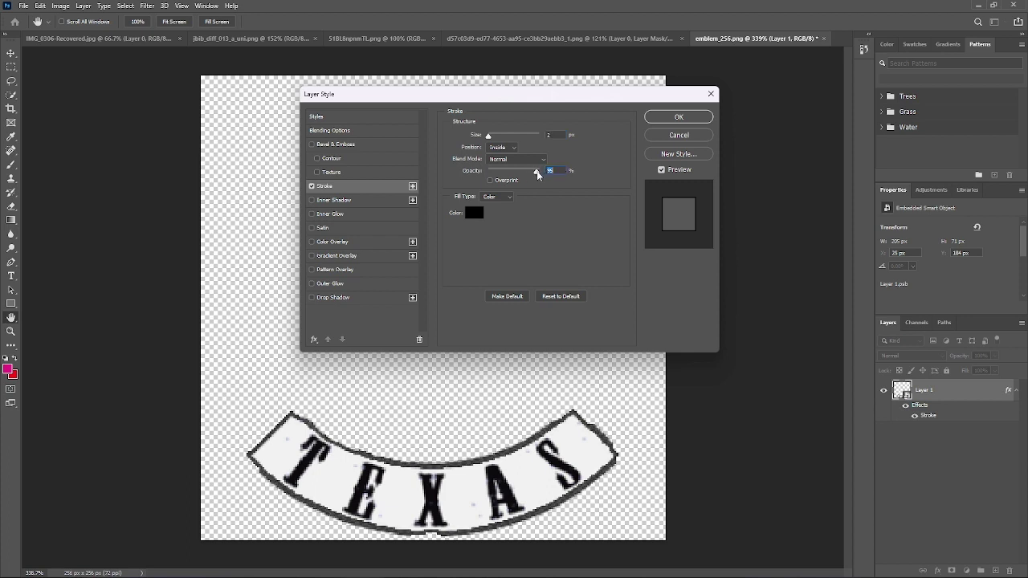
pyautogui.moveTo(538, 175)
pyautogui.mouseDown()
pyautogui.moveTo(548, 172)
pyautogui.moveTo(538, 176)
pyautogui.mouseUp()
pyautogui.moveTo(539, 176); pyautogui.dragTo(540, 177)
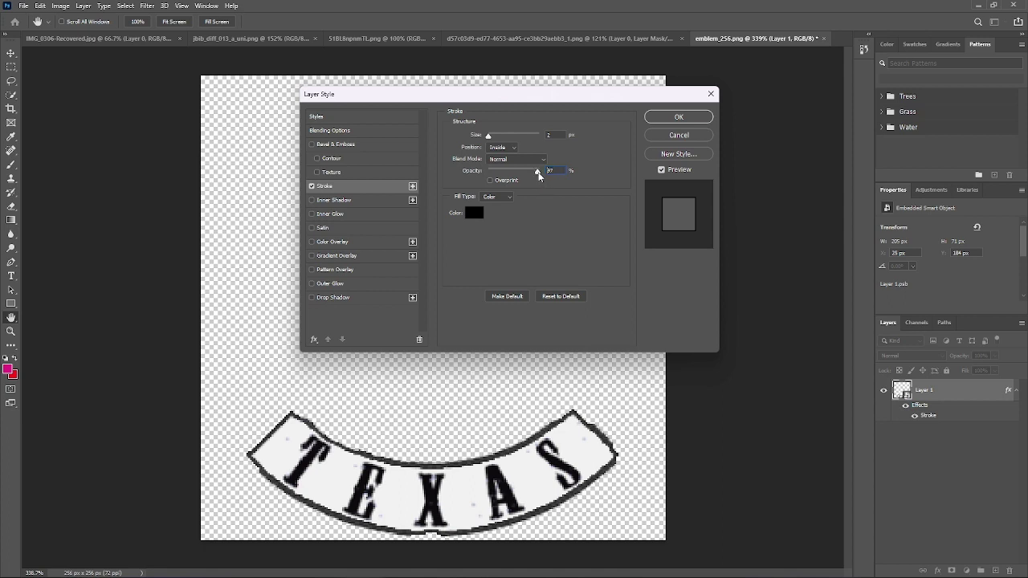
pyautogui.click(680, 117)
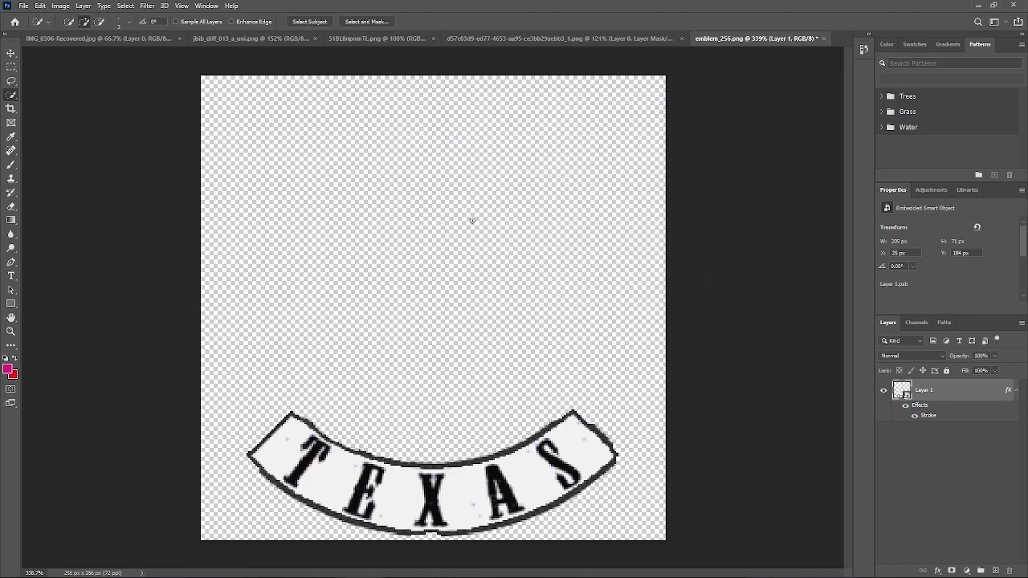
# Step: Copy the stroked TEXAS banner layer into the jbib_diff_013_a_uni vest texture document
pyautogui.click(24, 6)
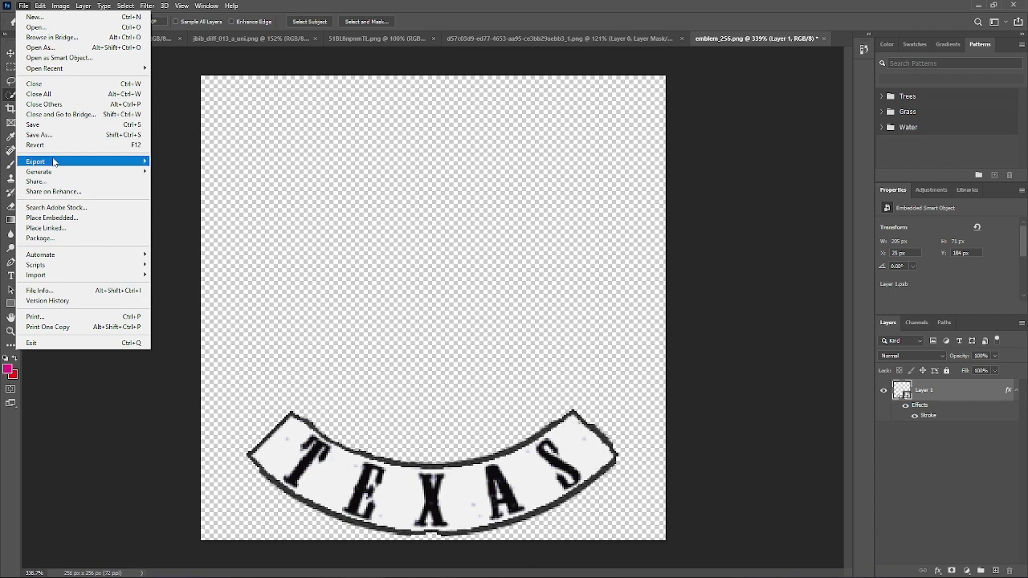
pyautogui.click(257, 145)
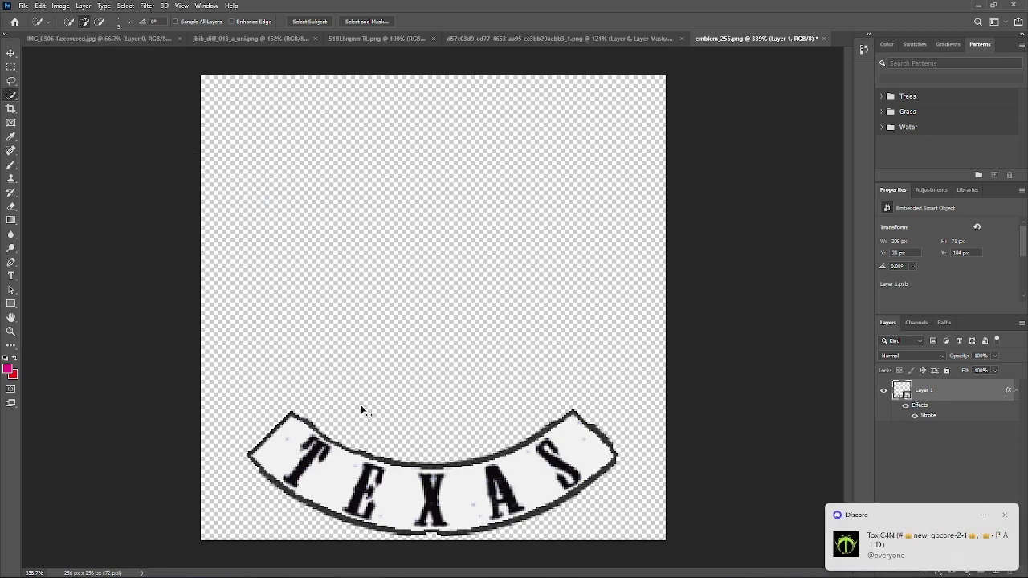
pyautogui.click(393, 39)
pyautogui.click(277, 39)
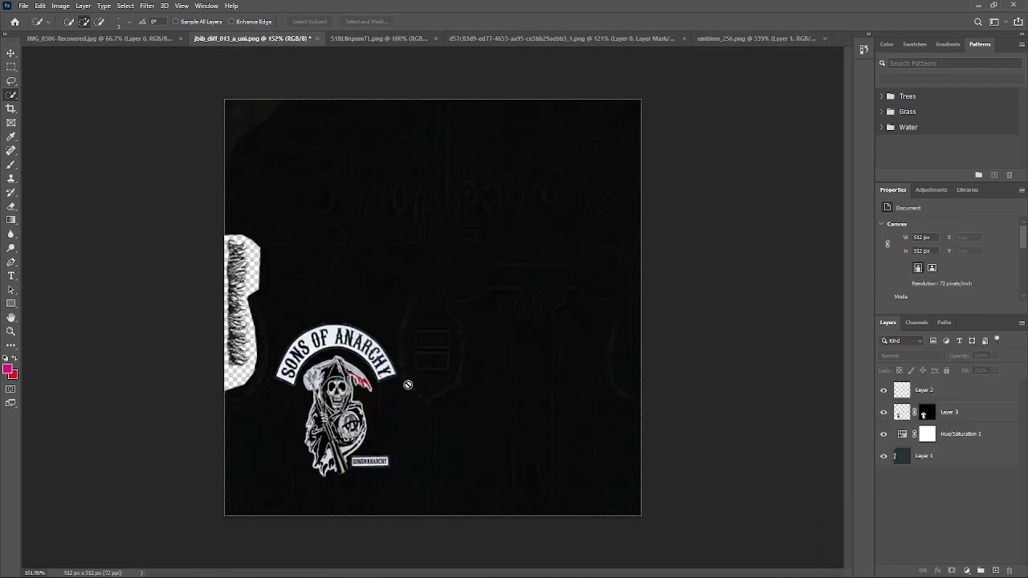
pyautogui.moveTo(407, 385); pyautogui.dragTo(391, 355)
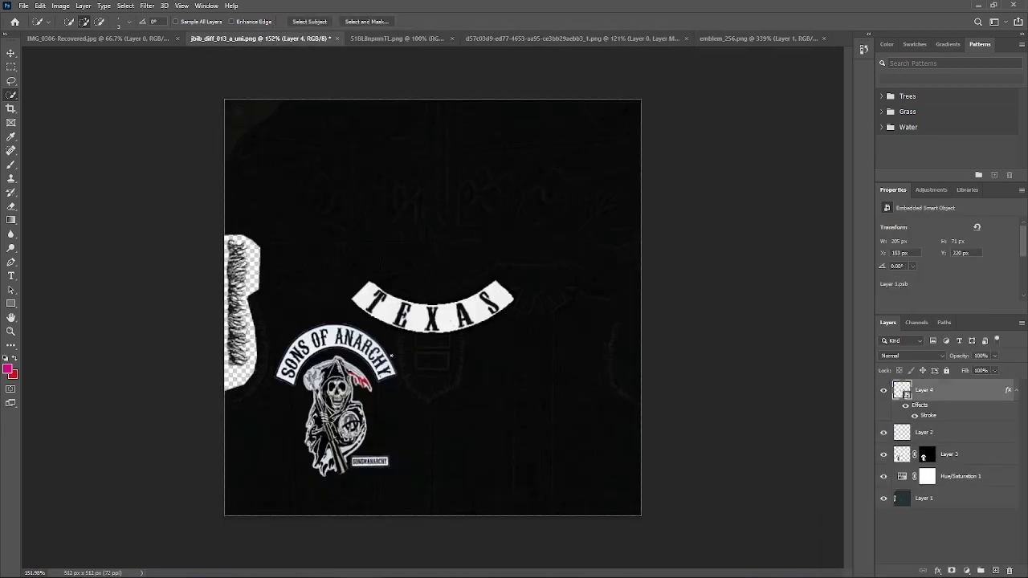
# Step: Place the TEXAS banner below the reaper and scale it to about 132 px wide, at about X 73 px, Y 458 px
pyautogui.click(11, 53)
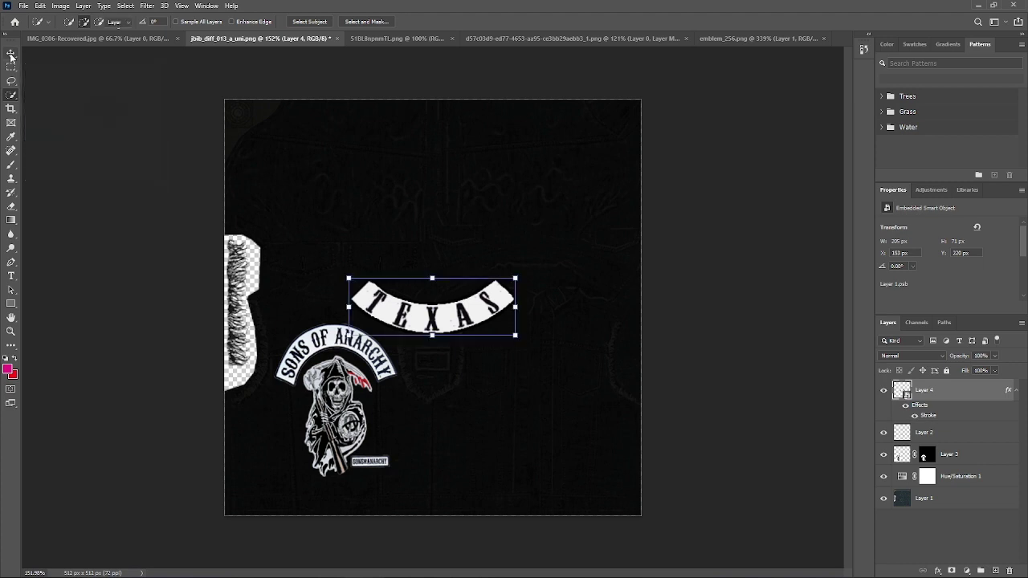
pyautogui.moveTo(437, 317); pyautogui.dragTo(333, 499)
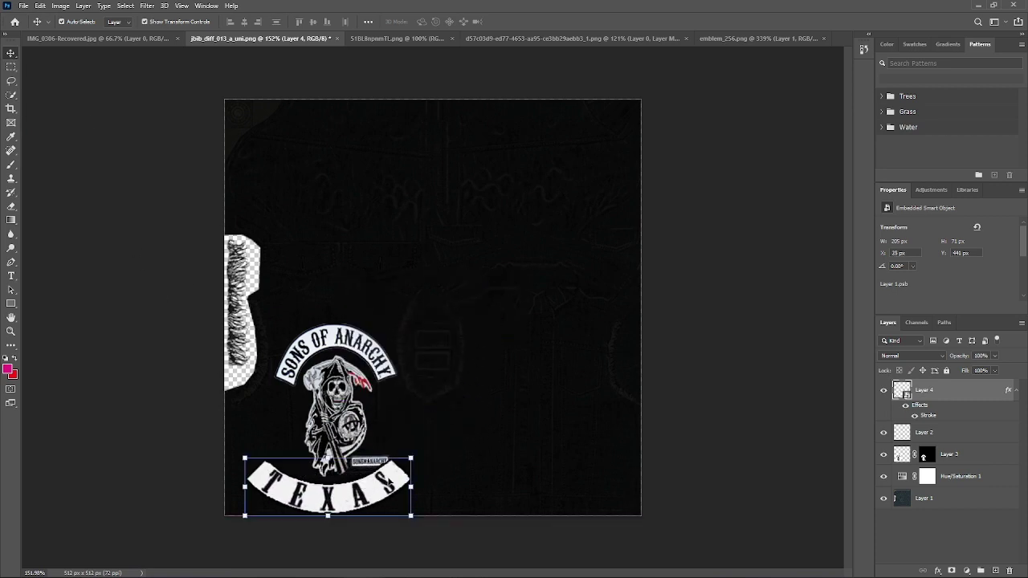
pyautogui.moveTo(410, 460); pyautogui.dragTo(390, 471)
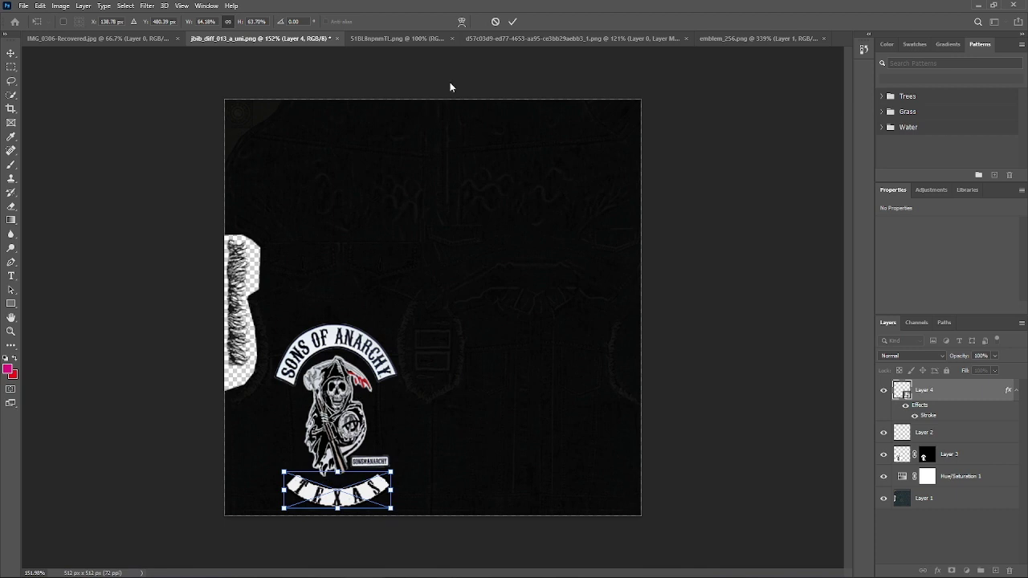
pyautogui.click(513, 22)
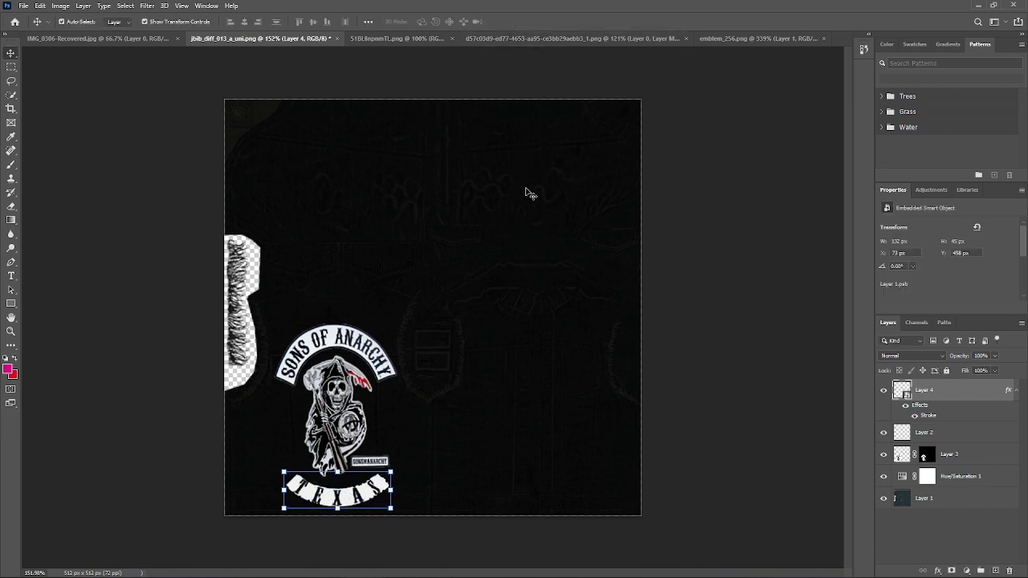
pyautogui.click(755, 415)
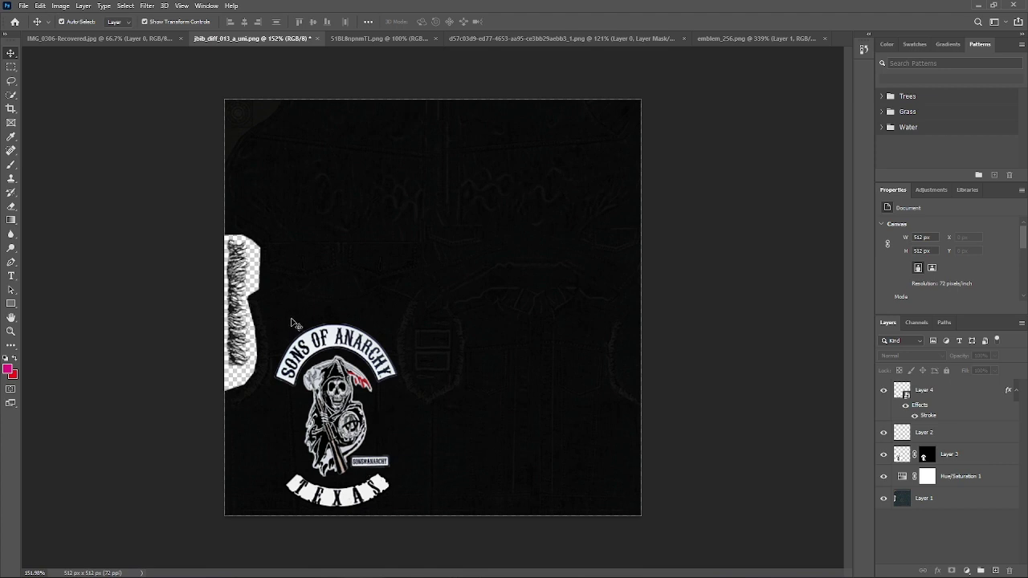
# Step: Save the vest texture on the computer as Photoshop file jbib_diff_013_a_uni1 in the sonofar folder
pyautogui.click(23, 7)
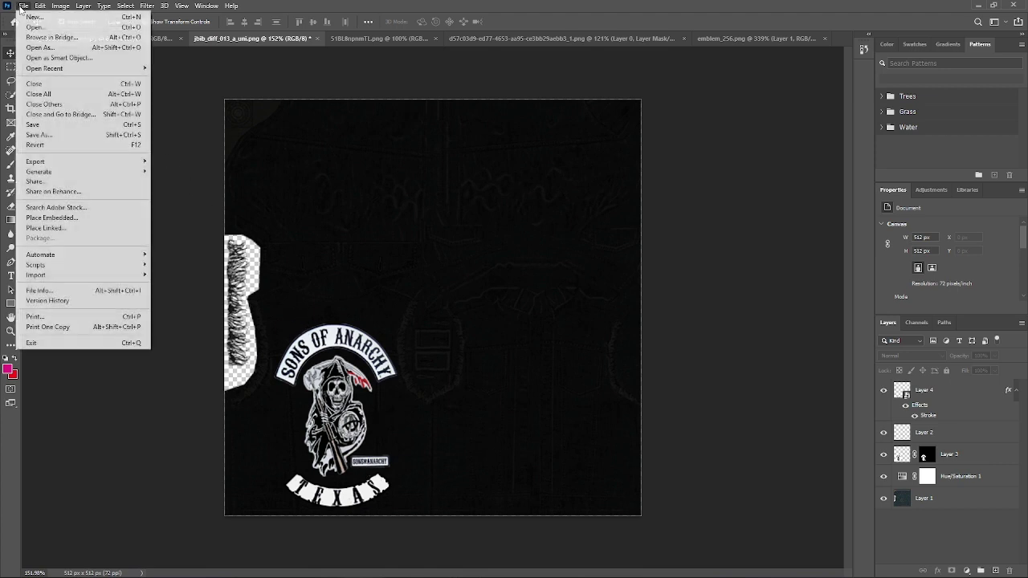
pyautogui.click(71, 137)
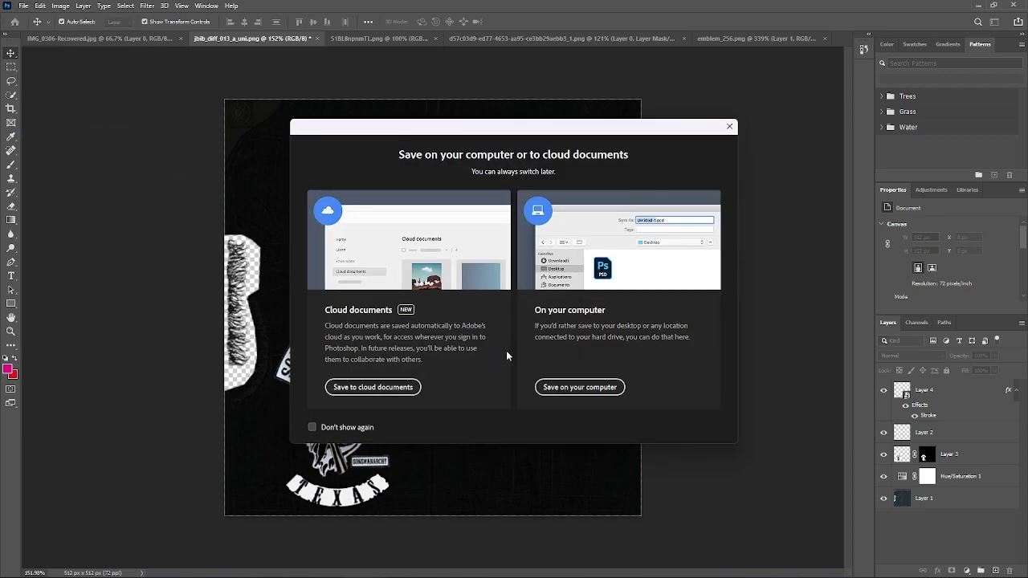
pyautogui.click(580, 388)
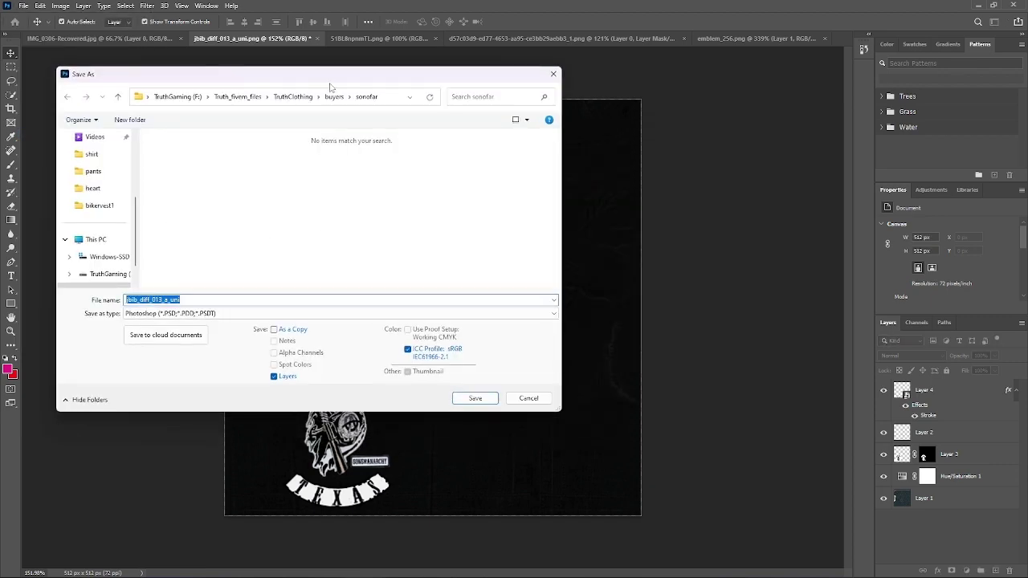
pyautogui.click(332, 97)
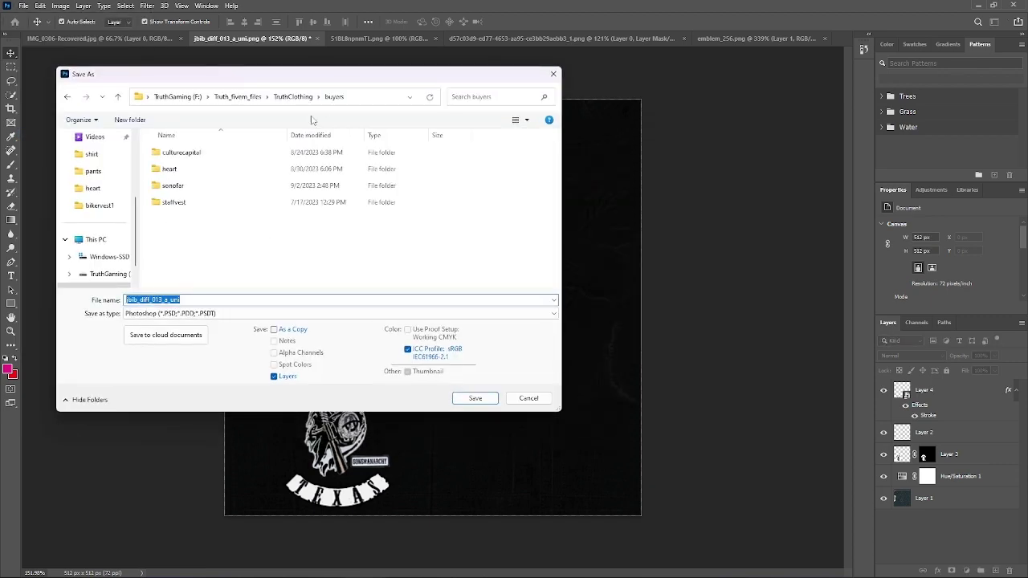
pyautogui.doubleClick(176, 189)
pyautogui.doubleClick(232, 299)
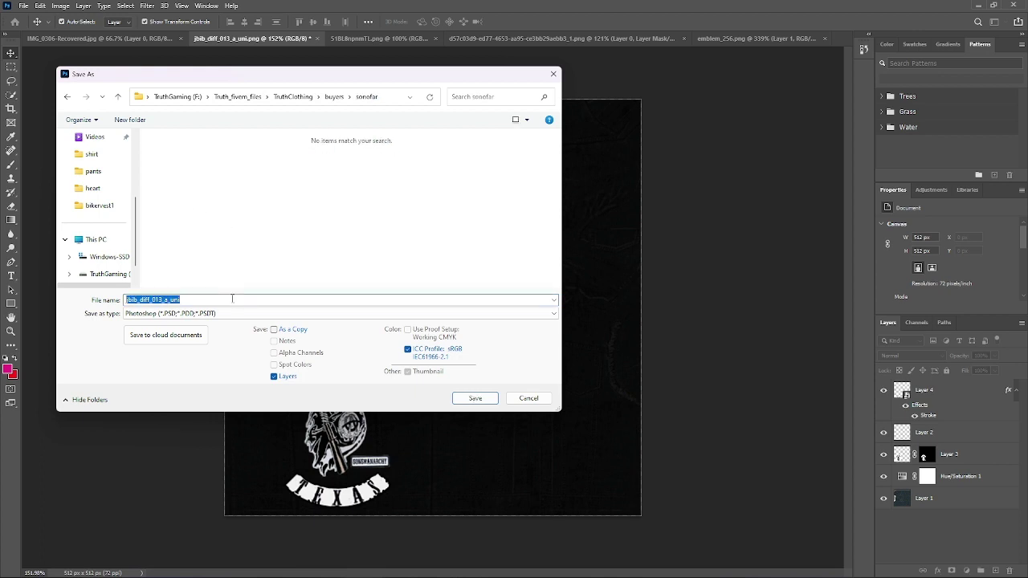
pyautogui.click(232, 298)
pyautogui.write('1')
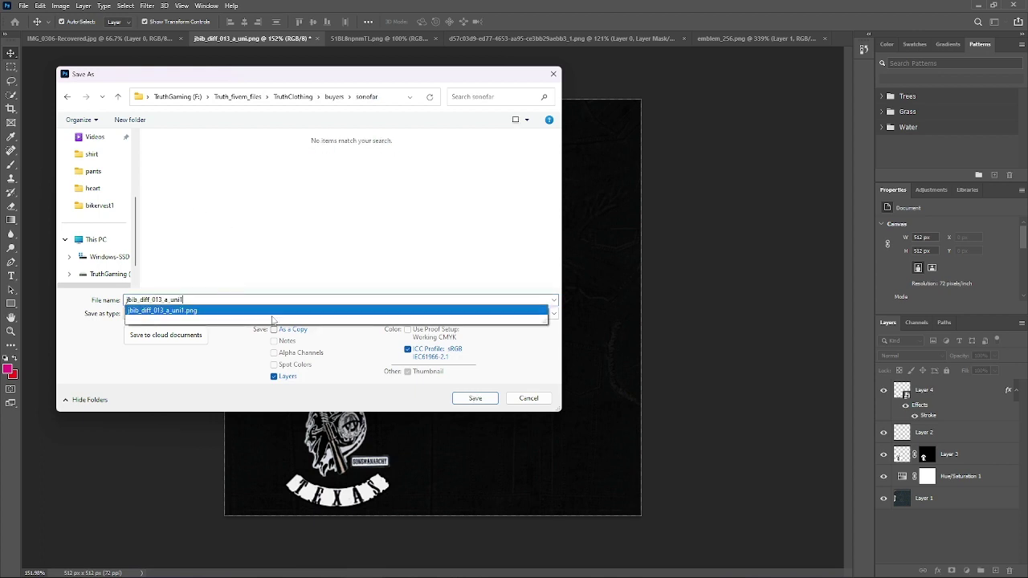
pyautogui.click(475, 399)
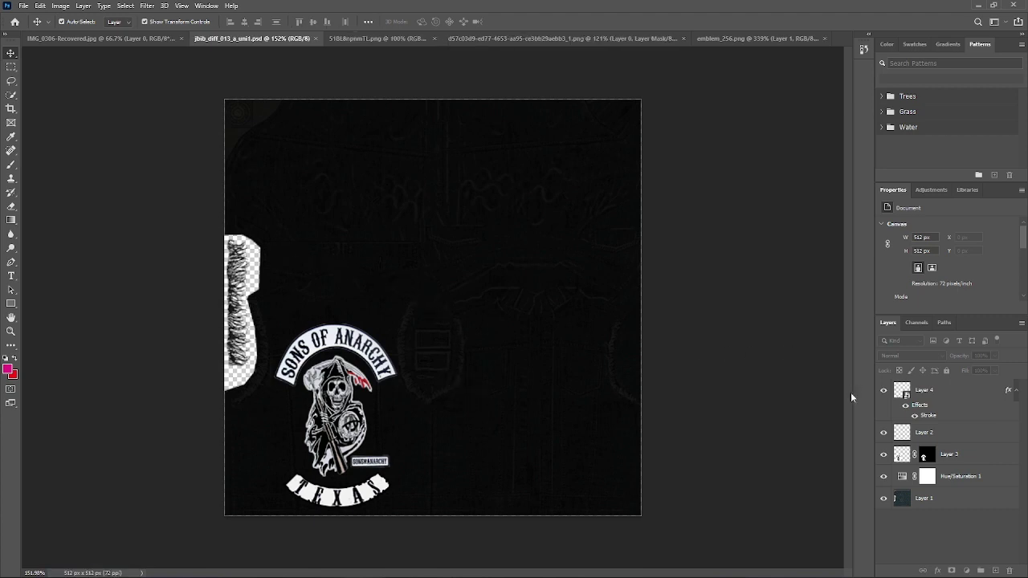
# Step: Review the biker-vest channel in Discord for the requested Texas flag and skeleton middle-finger patches, and return to Photoshop
pyautogui.moveTo(570, 568)
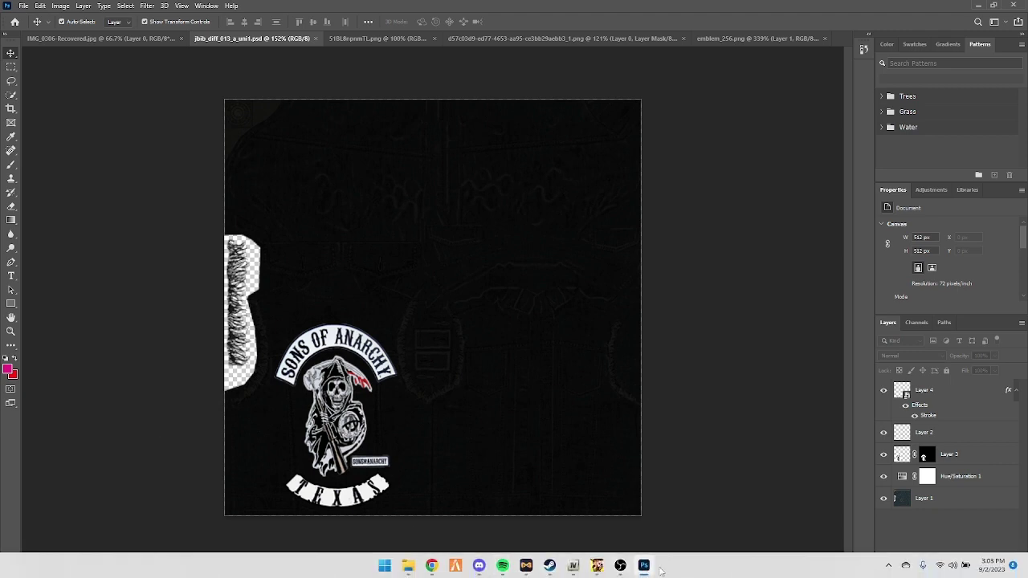
pyautogui.click(480, 569)
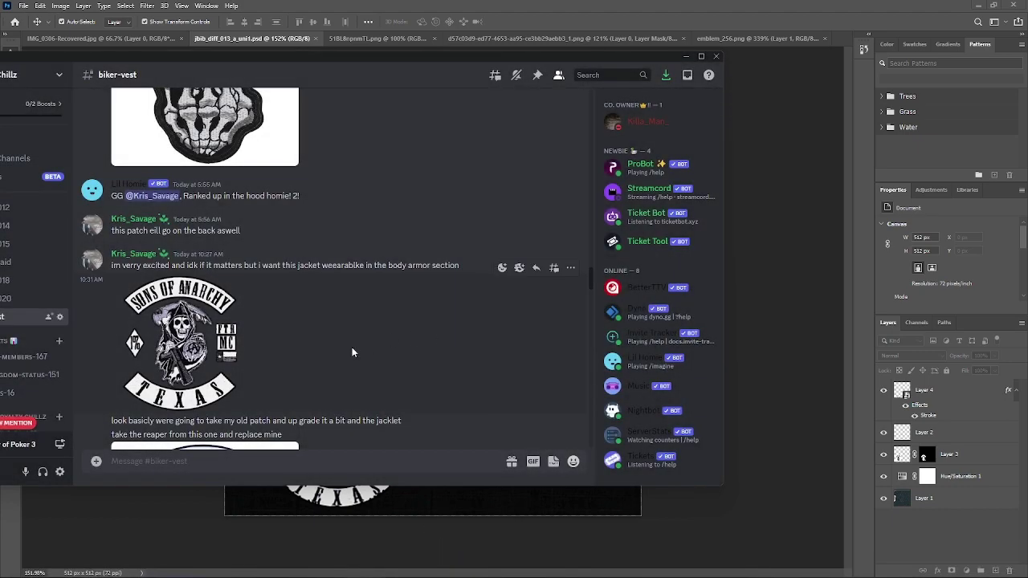
pyautogui.scroll(-3, 321, 352)
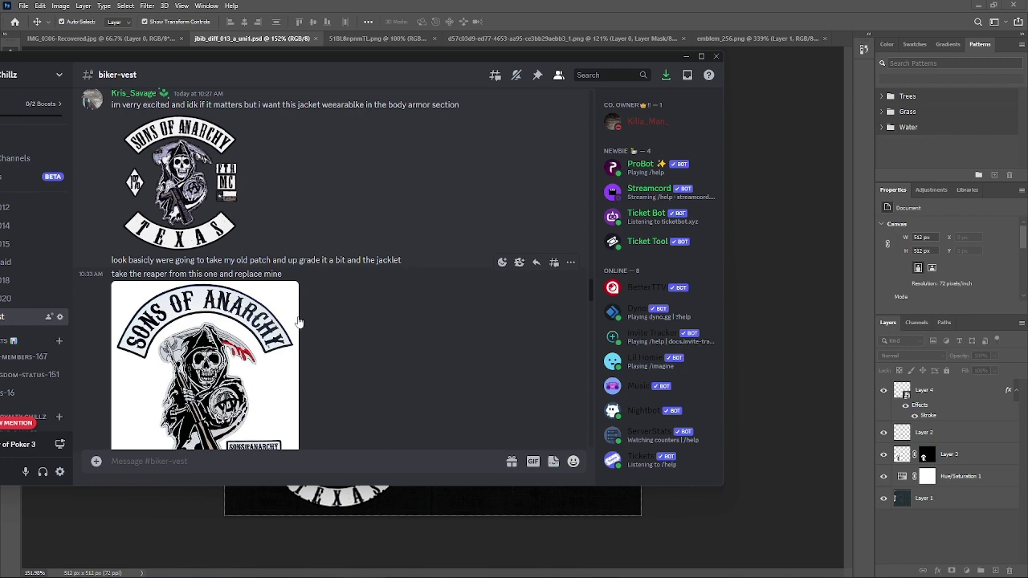
pyautogui.scroll(-5, 297, 315)
pyautogui.scroll(-15, 297, 315)
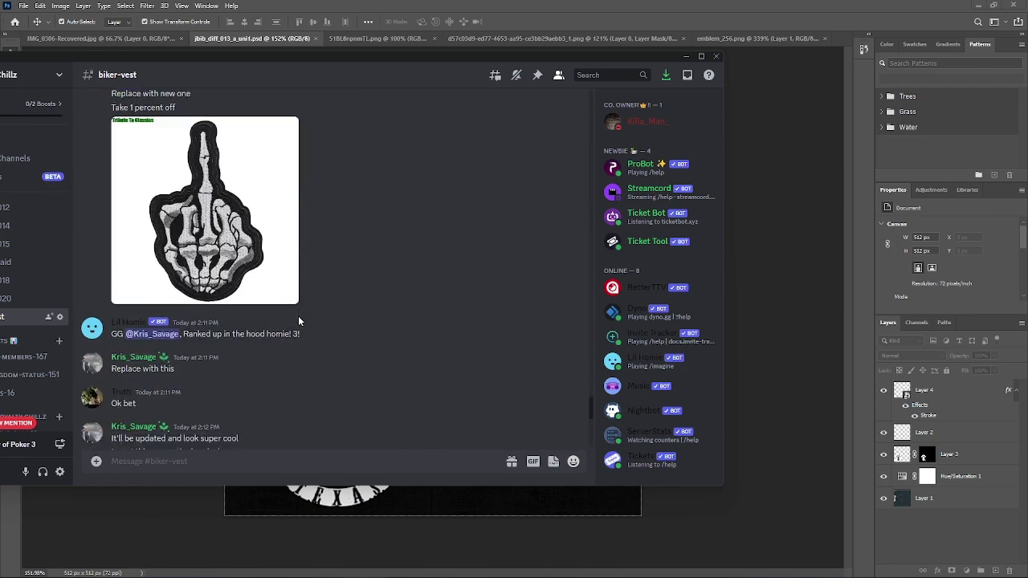
pyautogui.scroll(2, 298, 319)
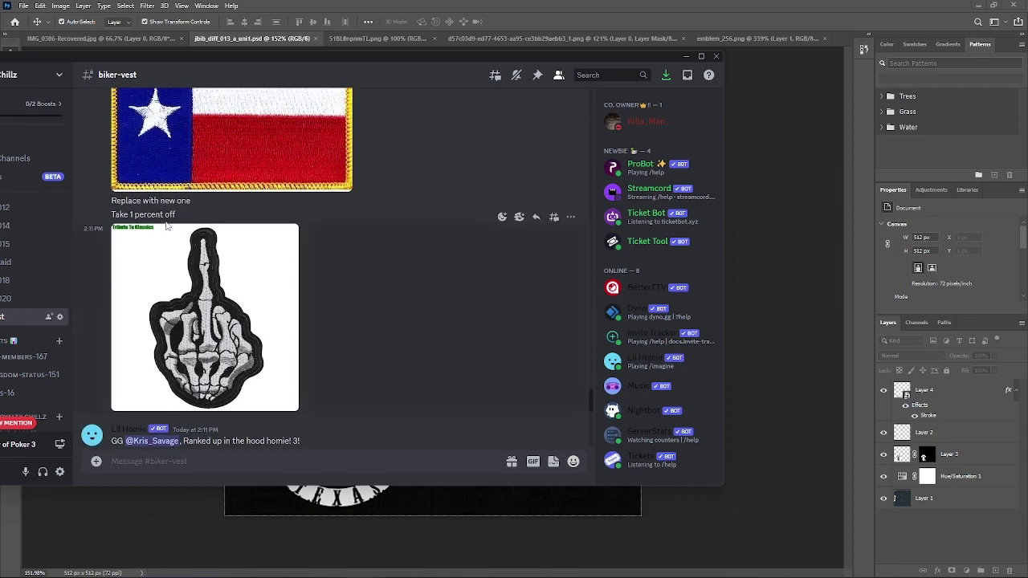
pyautogui.rightClick(206, 334)
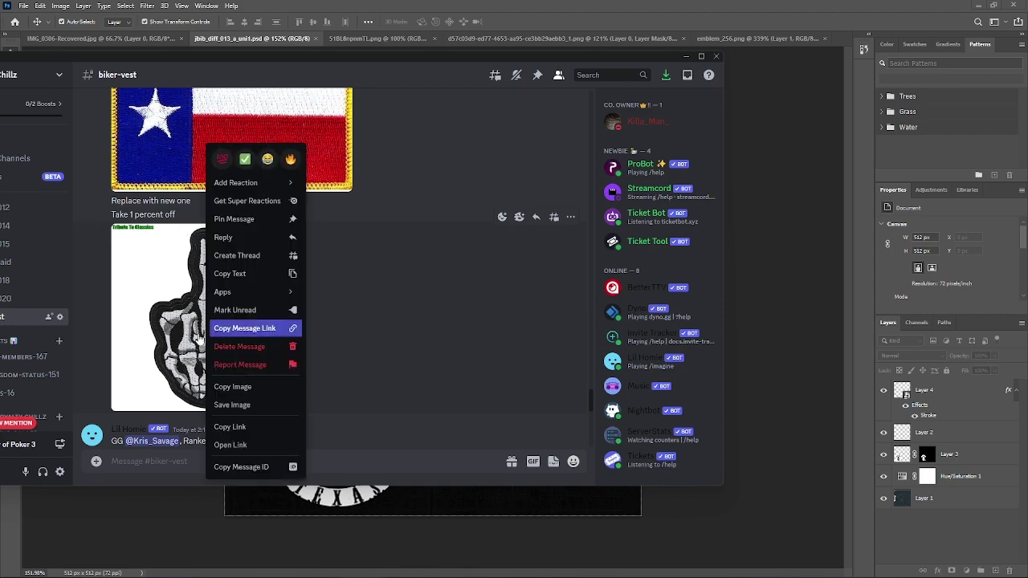
pyautogui.click(225, 337)
pyautogui.click(225, 337)
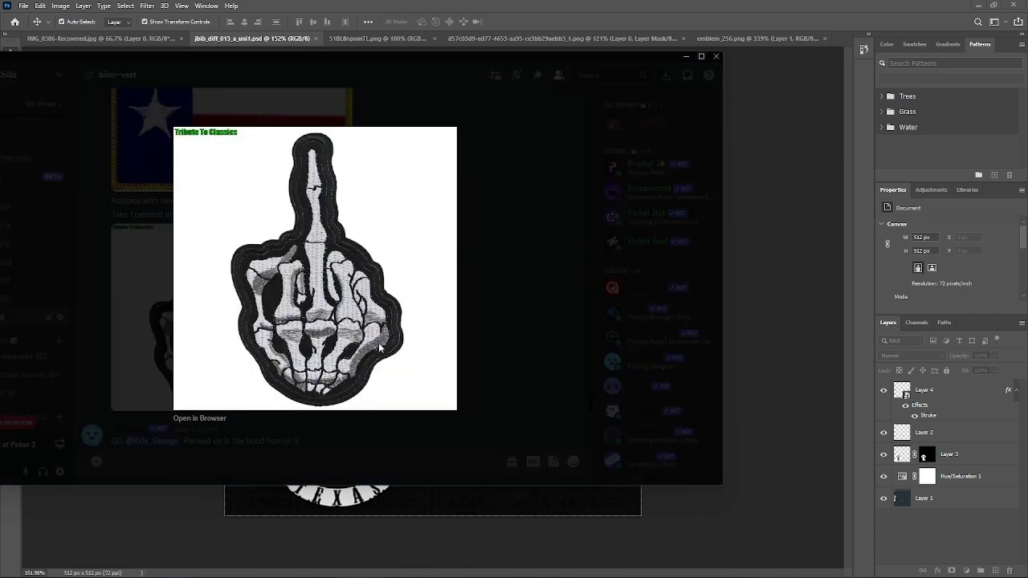
pyautogui.click(406, 444)
pyautogui.scroll(3, 371, 398)
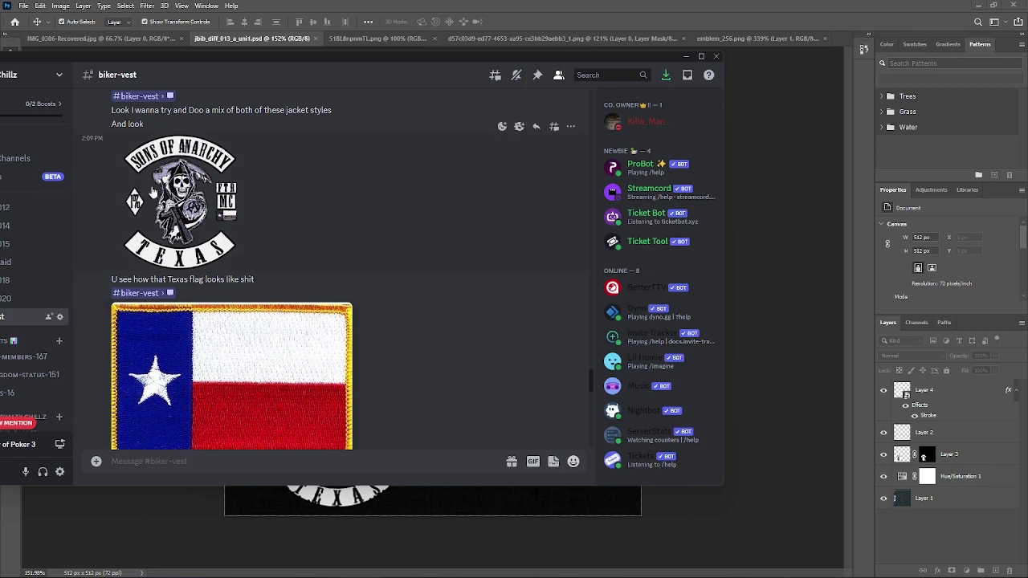
pyautogui.scroll(-1, 239, 241)
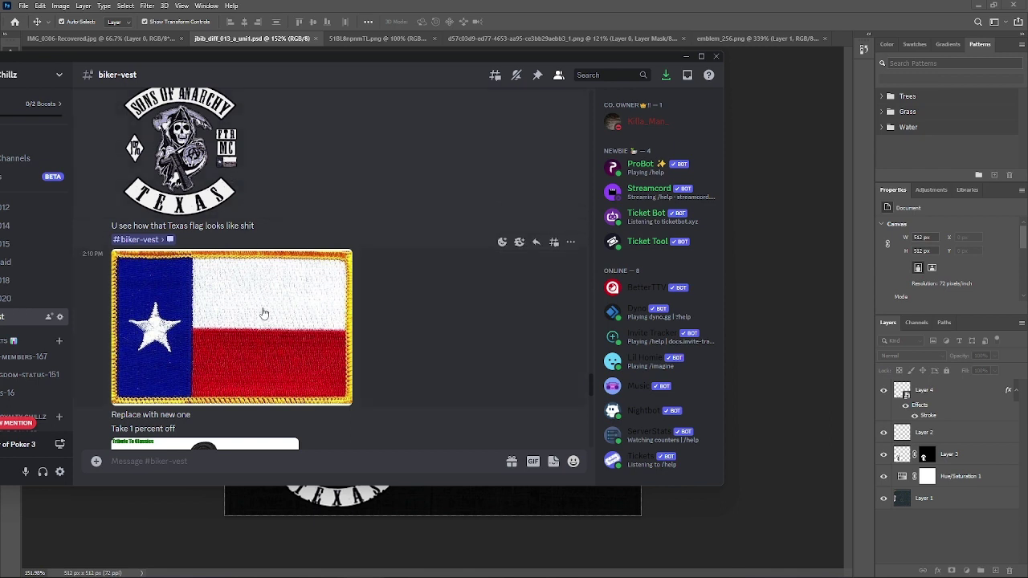
pyautogui.scroll(-1, 280, 337)
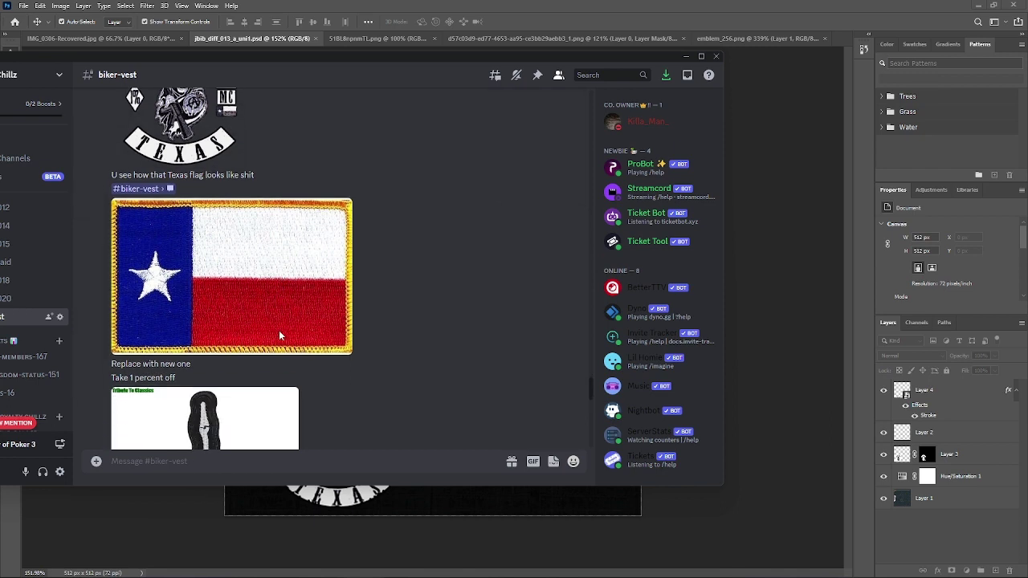
pyautogui.click(859, 268)
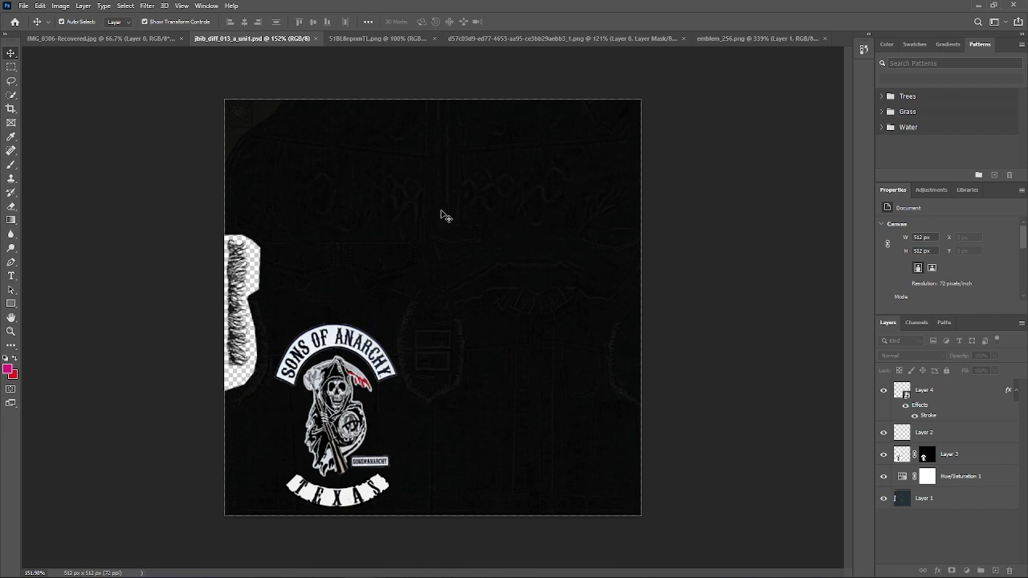
# Step: Start opening an image file and browse to the Downloads folder on the TruthGaming (F:) drive
pyautogui.click(28, 8)
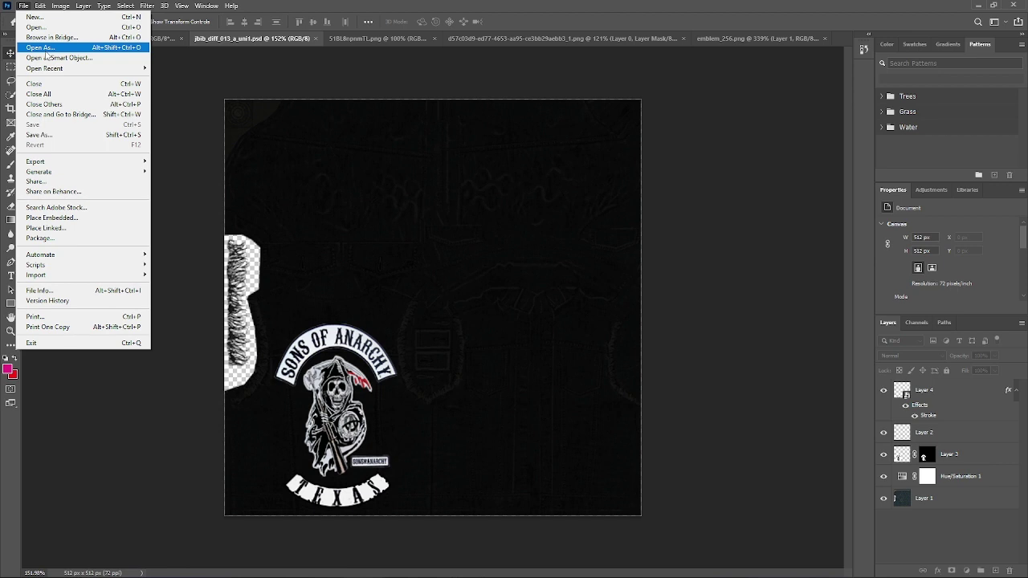
pyautogui.click(44, 28)
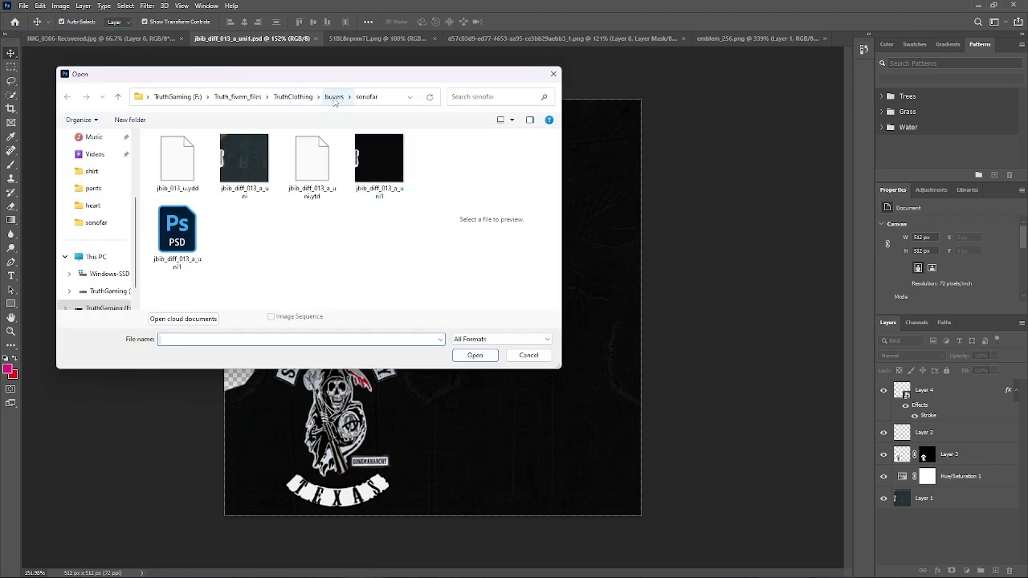
pyautogui.click(180, 98)
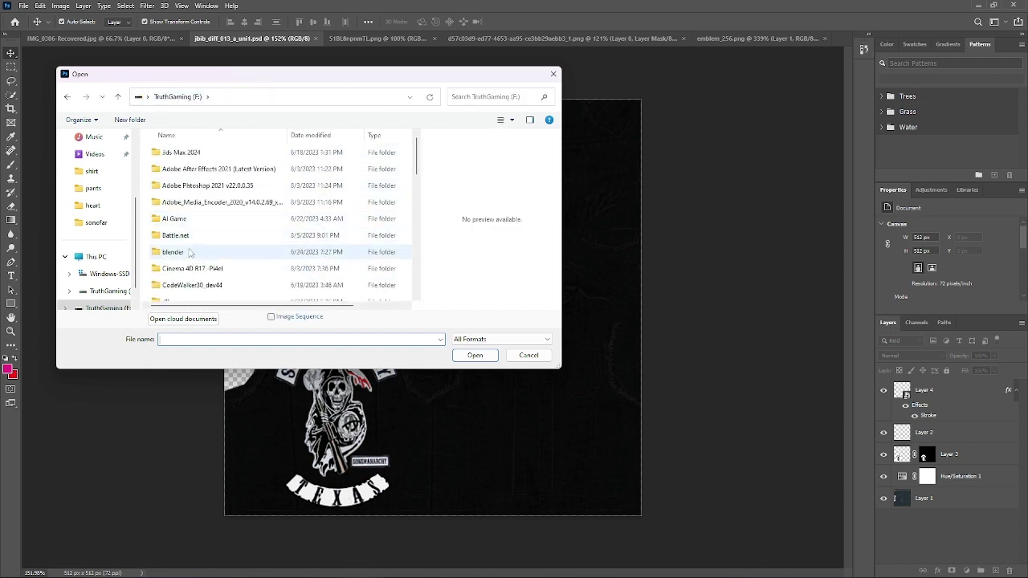
pyautogui.scroll(-3, 193, 239)
pyautogui.doubleClick(183, 189)
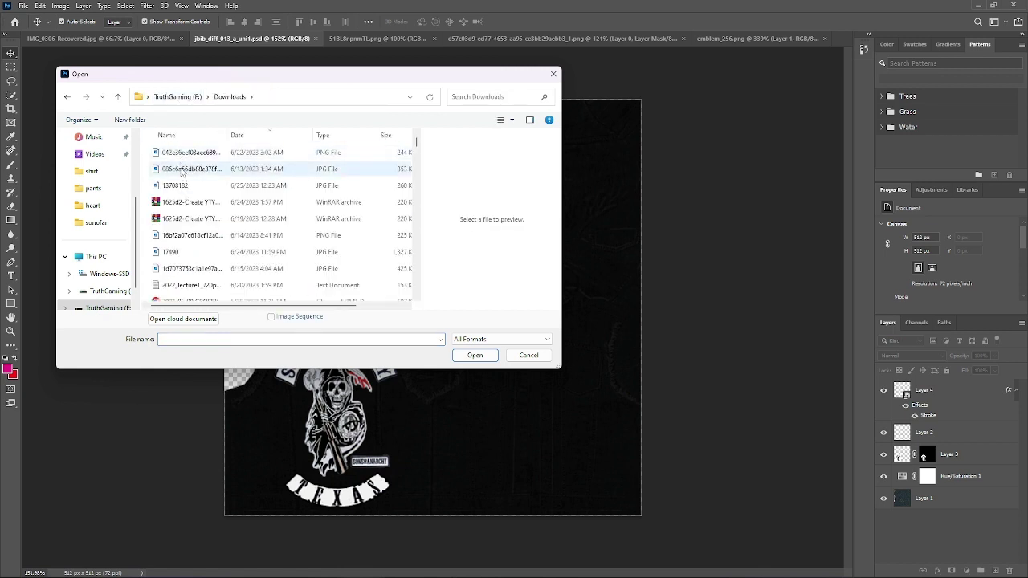
# Step: Look through the Downloads folder for the customers folder
pyautogui.scroll(-5, 196, 181)
pyautogui.scroll(-5, 205, 197)
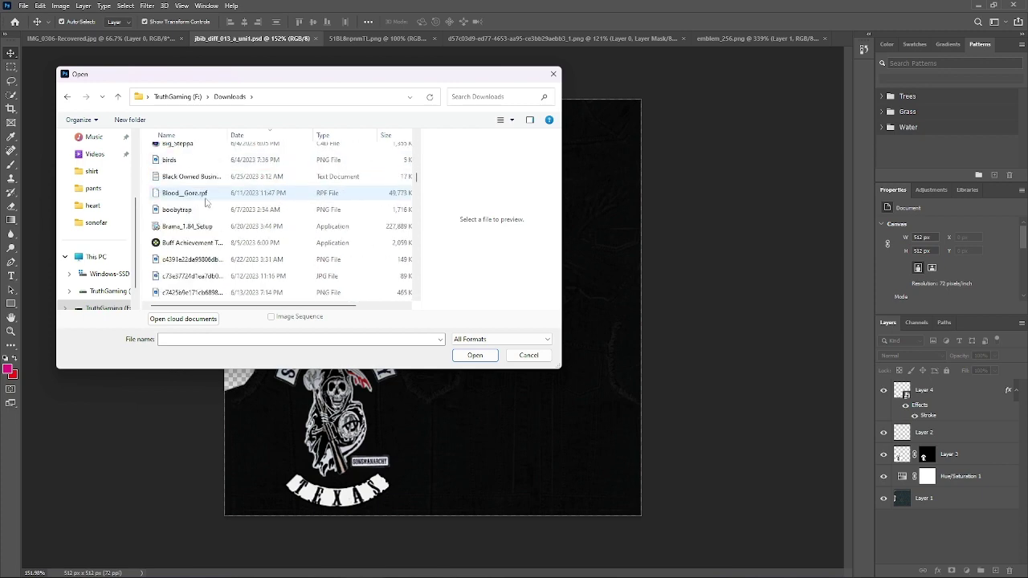
pyautogui.scroll(3, 207, 203)
pyautogui.scroll(-10, 207, 202)
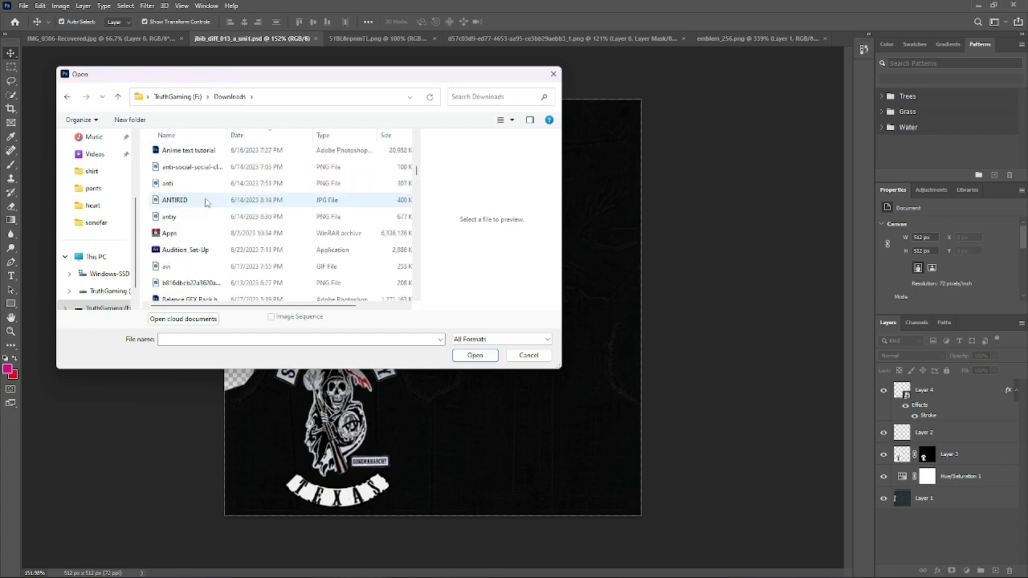
pyautogui.scroll(-1, 207, 202)
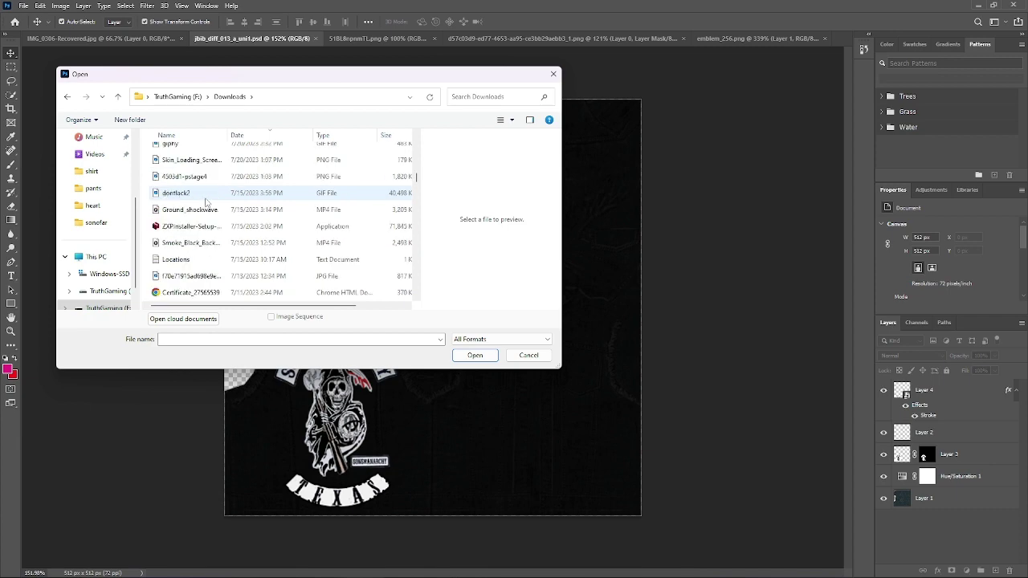
pyautogui.scroll(-8, 206, 202)
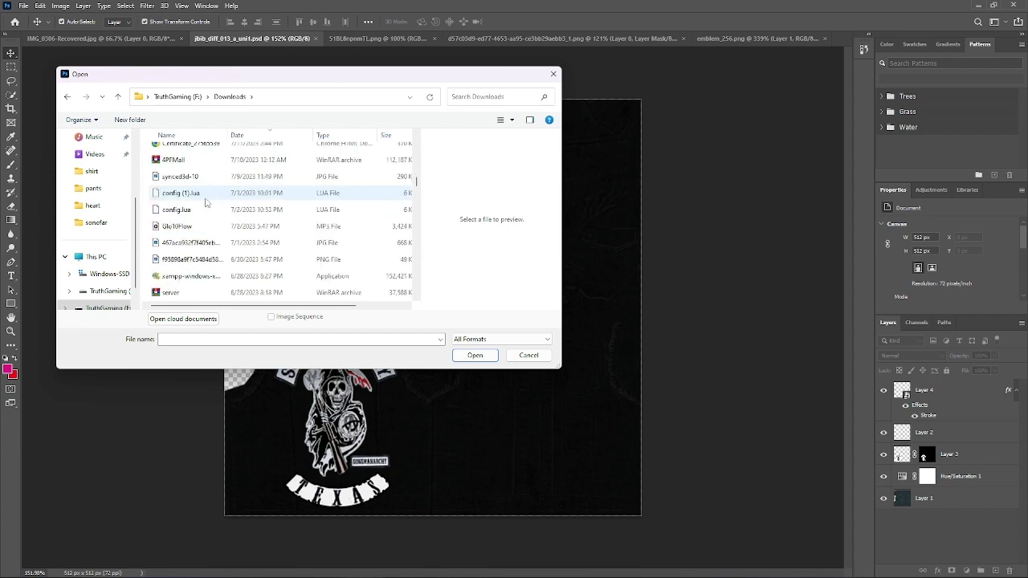
pyautogui.scroll(-8, 205, 203)
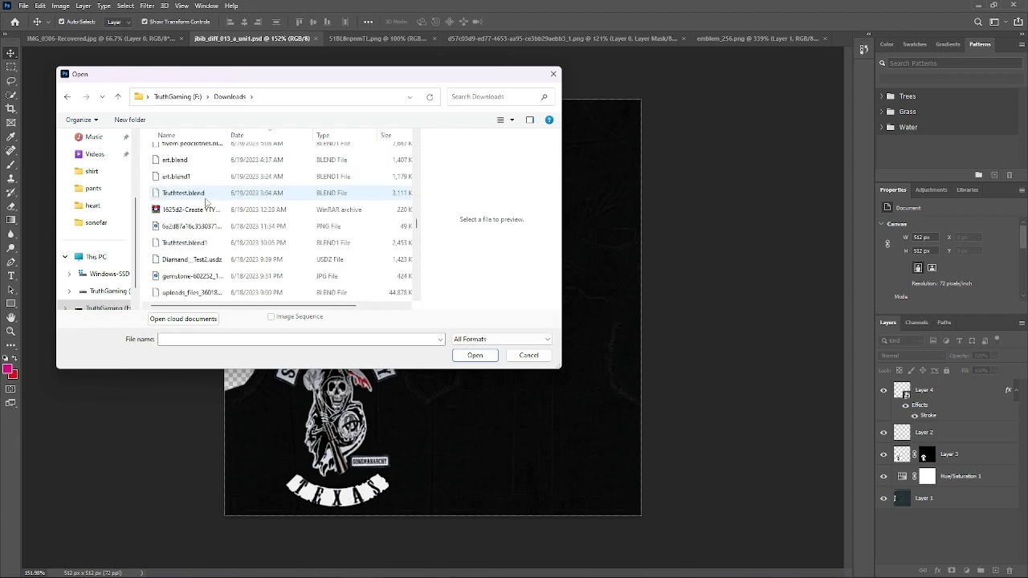
pyautogui.scroll(-8, 206, 203)
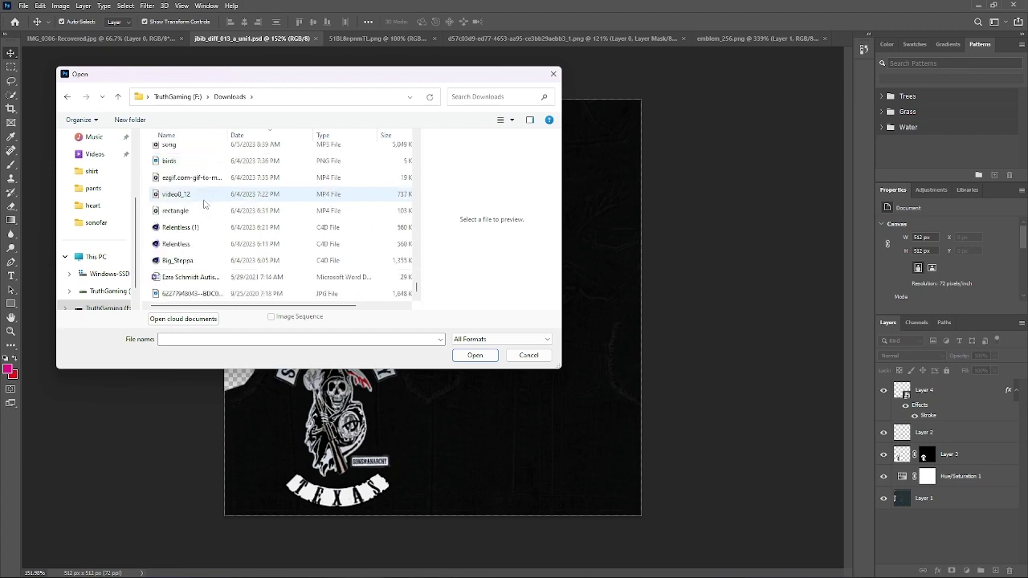
pyautogui.scroll(20, 206, 203)
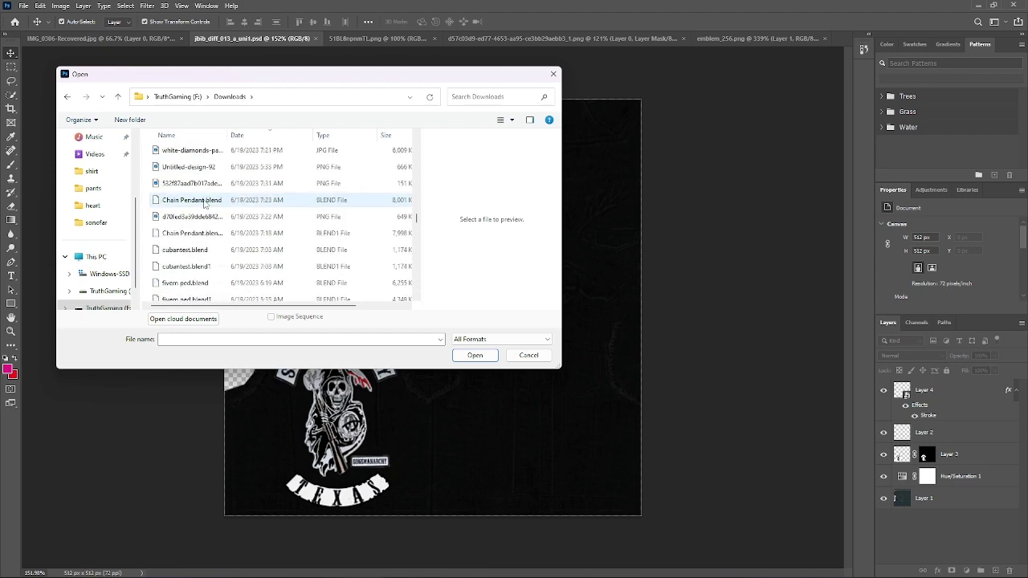
pyautogui.scroll(15, 206, 203)
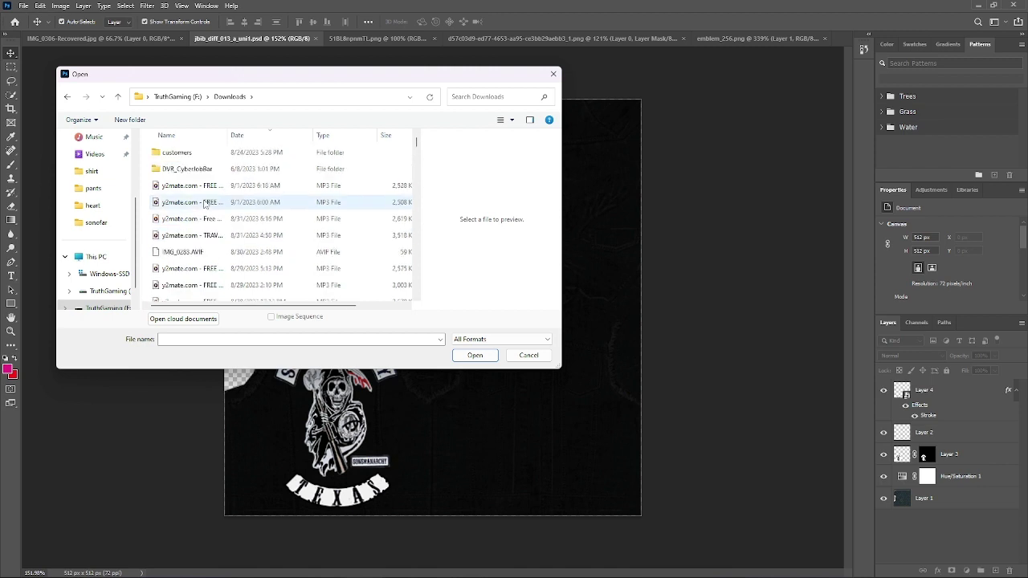
# Step: Open the skeleton middle-finger patch PNG from customers > clothing > logos > bikervest1
pyautogui.doubleClick(175, 153)
pyautogui.doubleClick(174, 154)
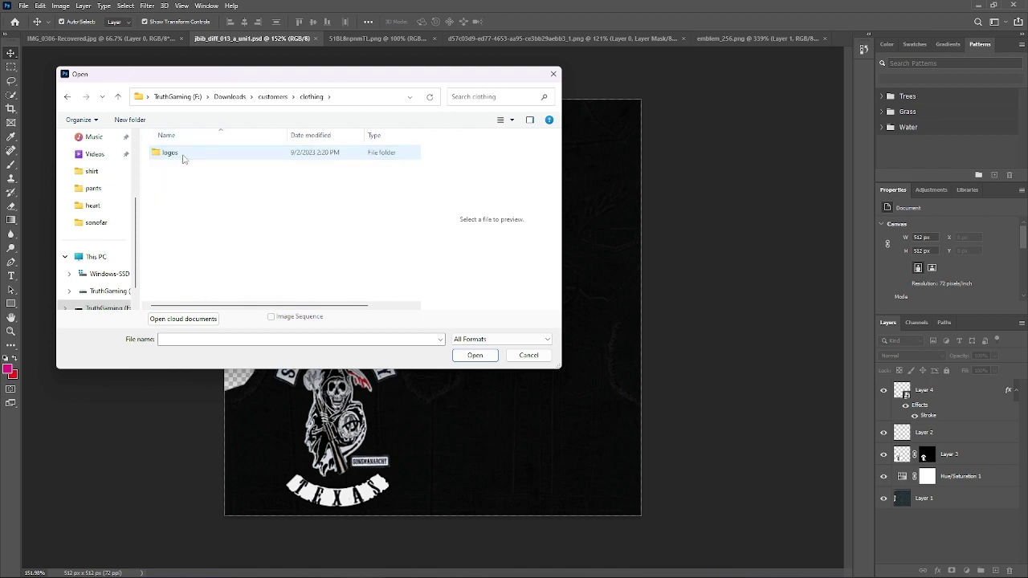
pyautogui.doubleClick(180, 153)
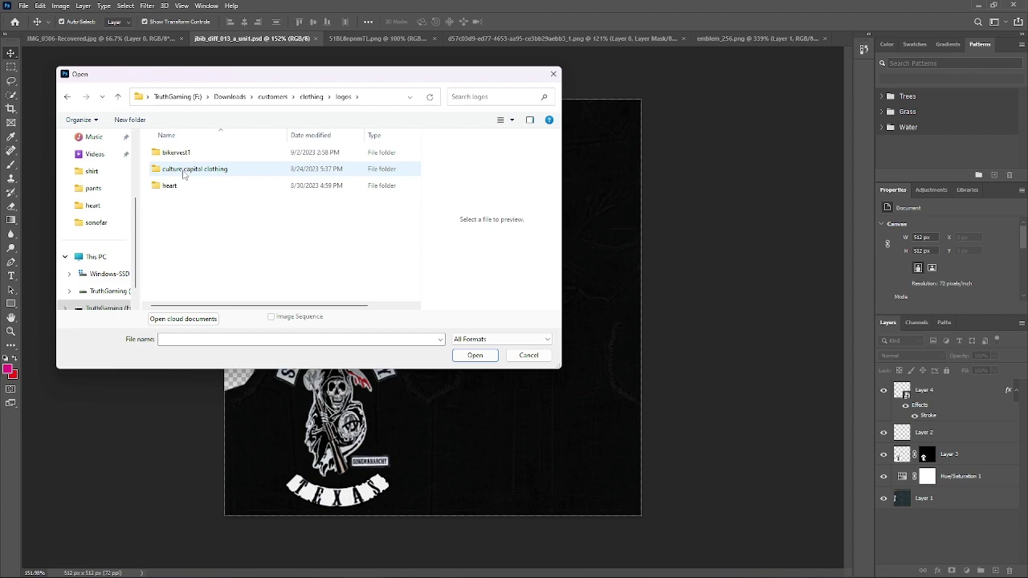
pyautogui.doubleClick(178, 153)
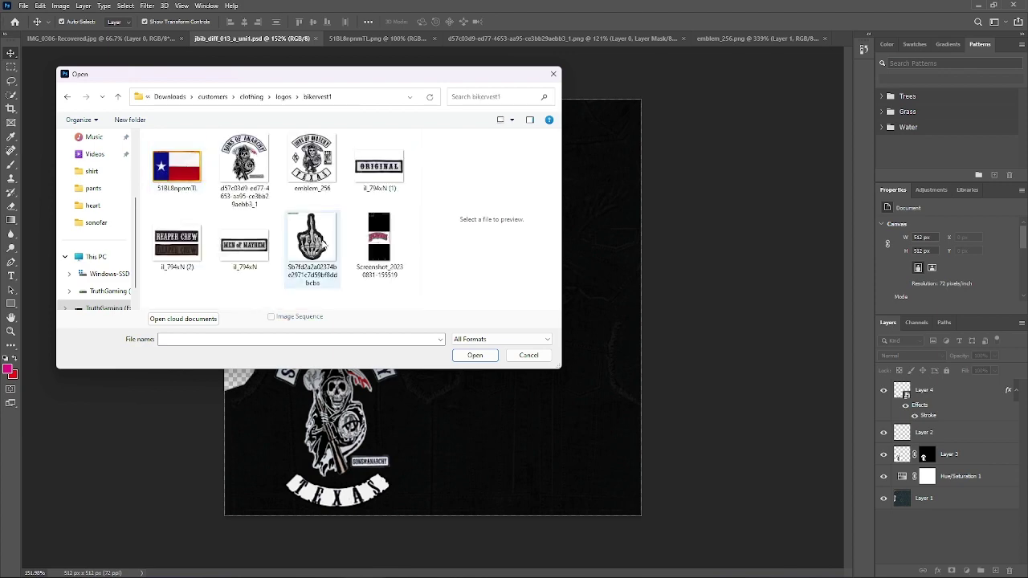
pyautogui.doubleClick(323, 245)
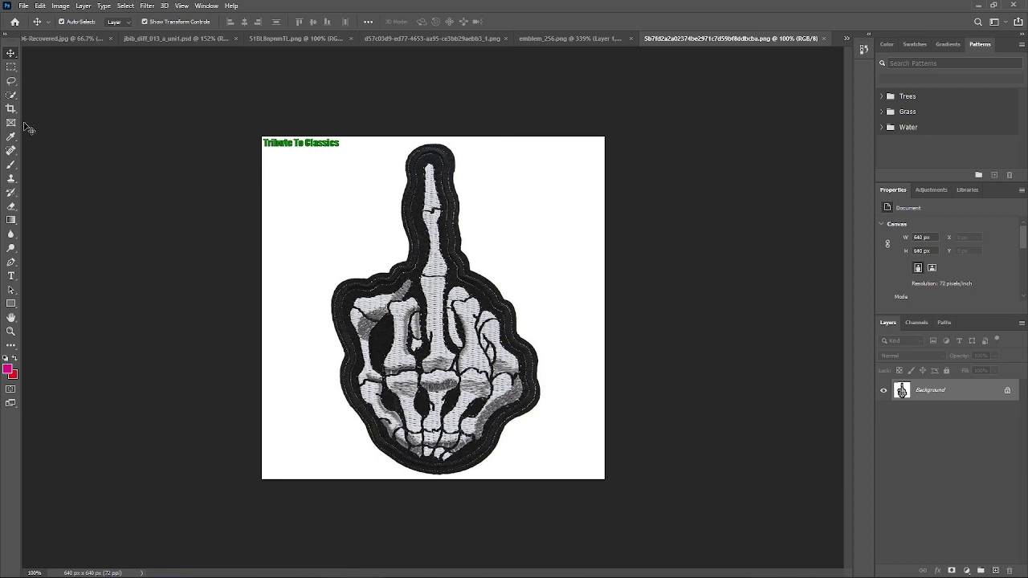
# Step: Select the skeleton hand patch using Quick Selection with a size 20 brush, and mask out its white background
pyautogui.click(11, 95)
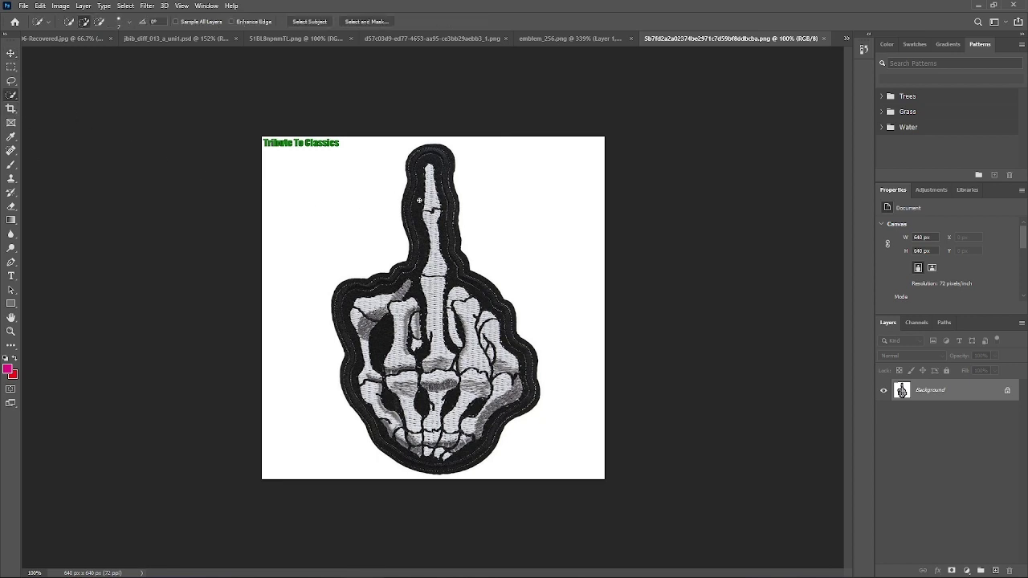
pyautogui.press(']')
pyautogui.press(']')
pyautogui.press(']')
pyautogui.press(']')
pyautogui.moveTo(413, 189)
pyautogui.mouseDown()
pyautogui.moveTo(415, 173)
pyautogui.moveTo(424, 193)
pyautogui.moveTo(437, 189)
pyautogui.moveTo(446, 225)
pyautogui.moveTo(415, 281)
pyautogui.moveTo(394, 294)
pyautogui.moveTo(449, 262)
pyautogui.moveTo(451, 297)
pyautogui.moveTo(457, 277)
pyautogui.moveTo(466, 294)
pyautogui.moveTo(446, 314)
pyautogui.moveTo(370, 299)
pyautogui.moveTo(373, 287)
pyautogui.moveTo(354, 315)
pyautogui.moveTo(374, 344)
pyautogui.moveTo(352, 324)
pyautogui.moveTo(355, 368)
pyautogui.moveTo(378, 379)
pyautogui.moveTo(417, 331)
pyautogui.moveTo(483, 320)
pyautogui.moveTo(490, 353)
pyautogui.moveTo(502, 368)
pyautogui.moveTo(506, 338)
pyautogui.moveTo(520, 379)
pyautogui.moveTo(454, 379)
pyautogui.moveTo(359, 399)
pyautogui.moveTo(398, 449)
pyautogui.moveTo(415, 406)
pyautogui.moveTo(442, 400)
pyautogui.moveTo(471, 411)
pyautogui.mouseUp()
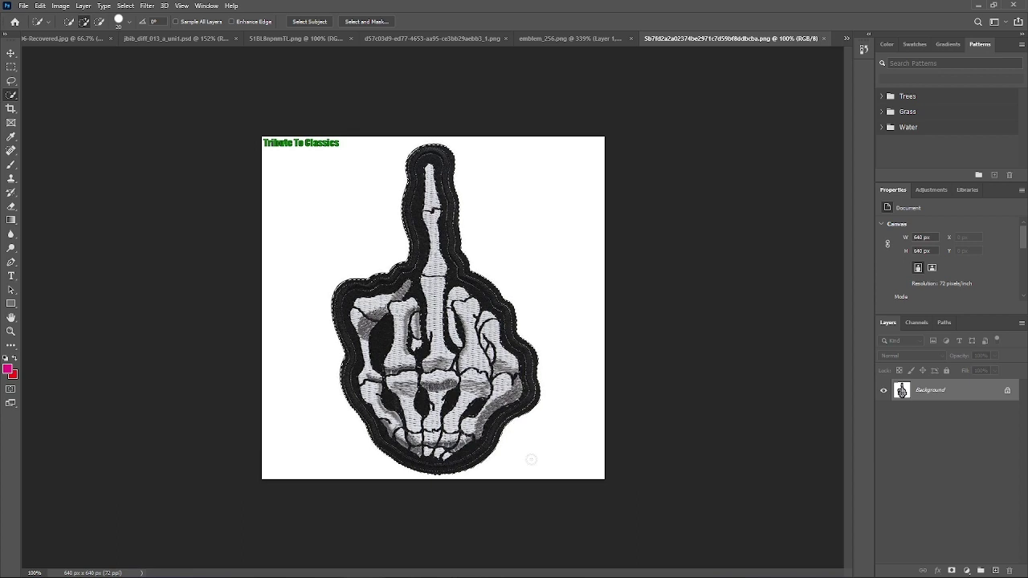
pyautogui.click(952, 570)
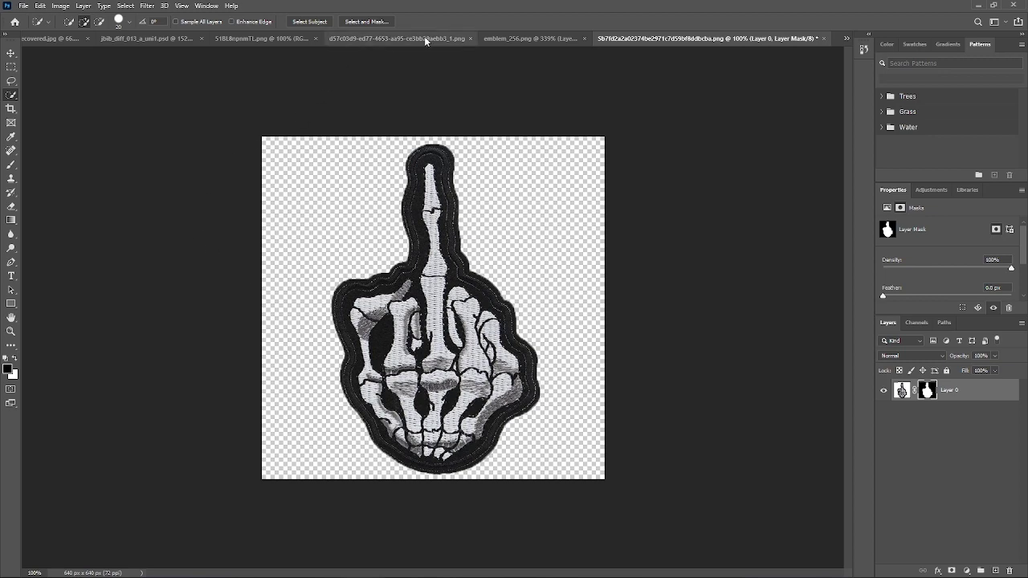
# Step: Paste the masked skeleton hand into the jbib_diff_013_a_uni1.psd vest texture and activate the Move tool
pyautogui.click(167, 37)
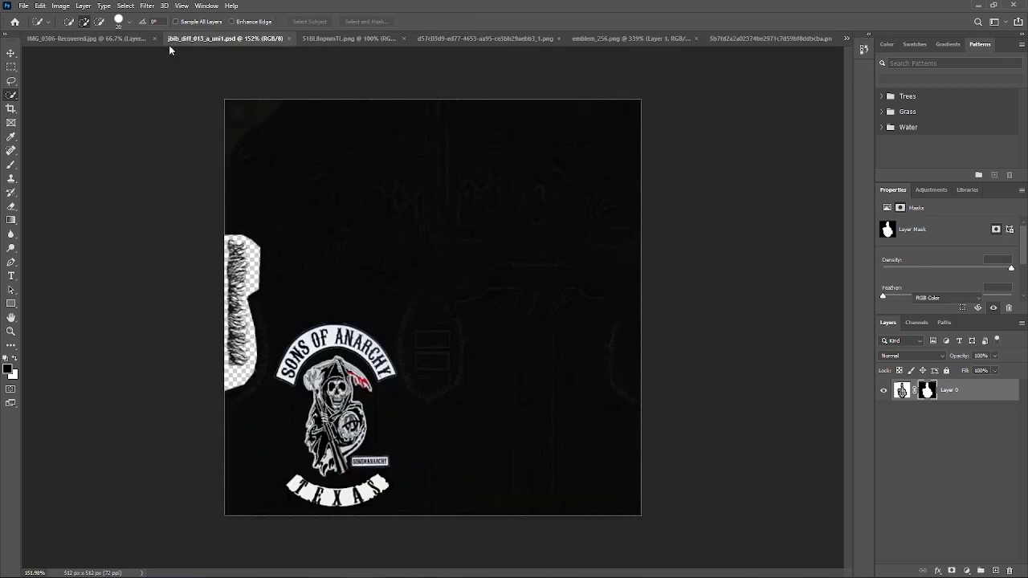
pyautogui.hotkey('ctrl', 'v')
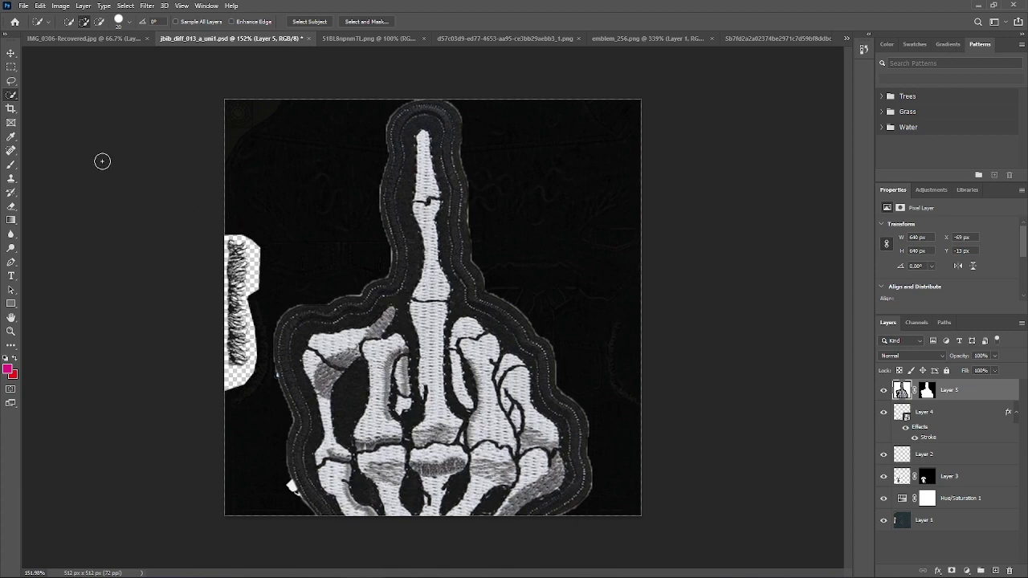
pyautogui.click(11, 53)
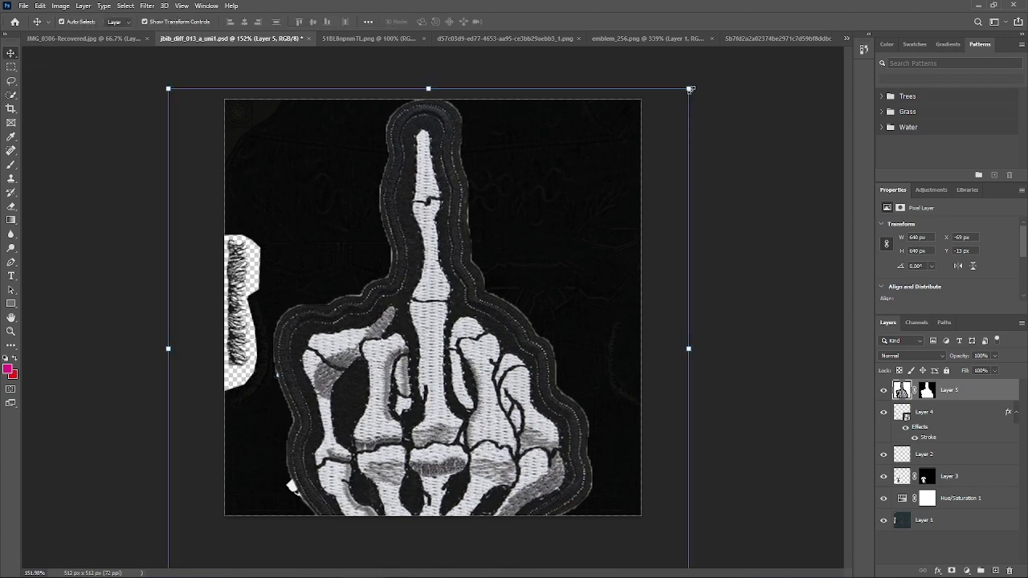
# Step: Scale the skeleton hand patch to about 8.4% and place it beside the reaper, opposite the small SONSOFANARCHY patch
pyautogui.moveTo(689, 89); pyautogui.dragTo(326, 471)
pyautogui.moveTo(249, 496); pyautogui.dragTo(433, 176)
pyautogui.moveTo(502, 170); pyautogui.dragTo(422, 230)
pyautogui.moveTo(381, 265); pyautogui.dragTo(276, 434)
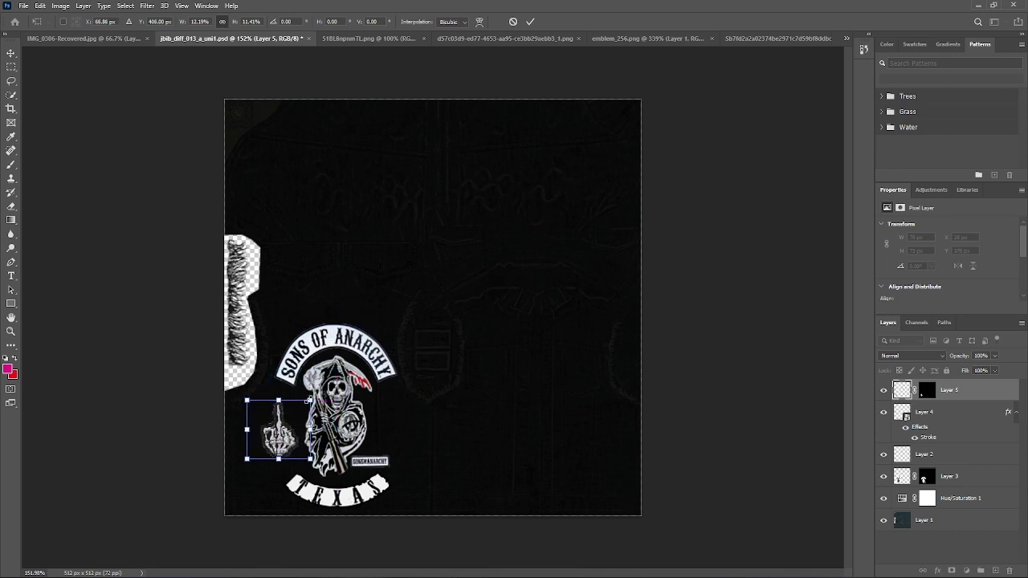
pyautogui.moveTo(309, 399); pyautogui.dragTo(287, 425)
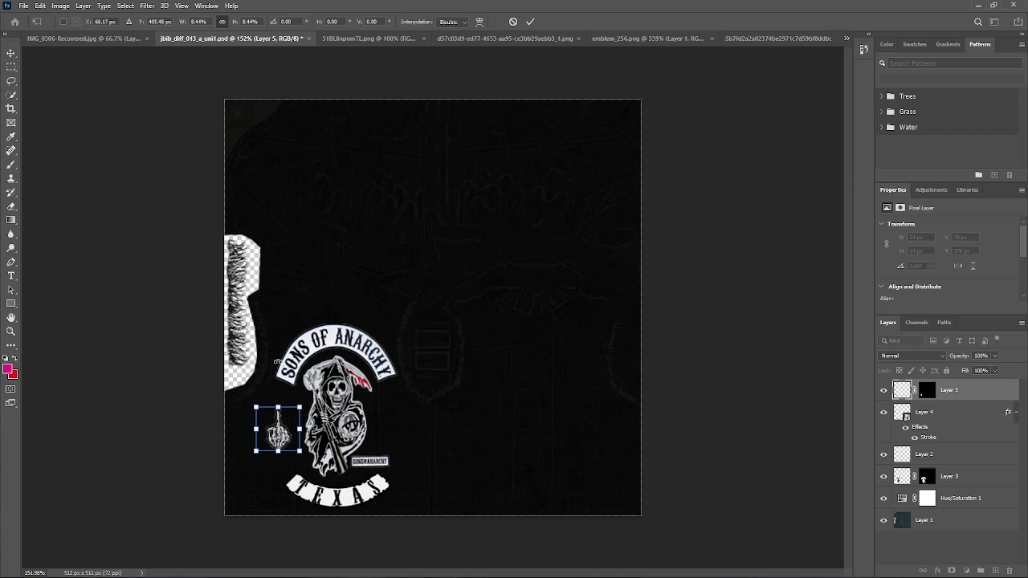
pyautogui.click(530, 22)
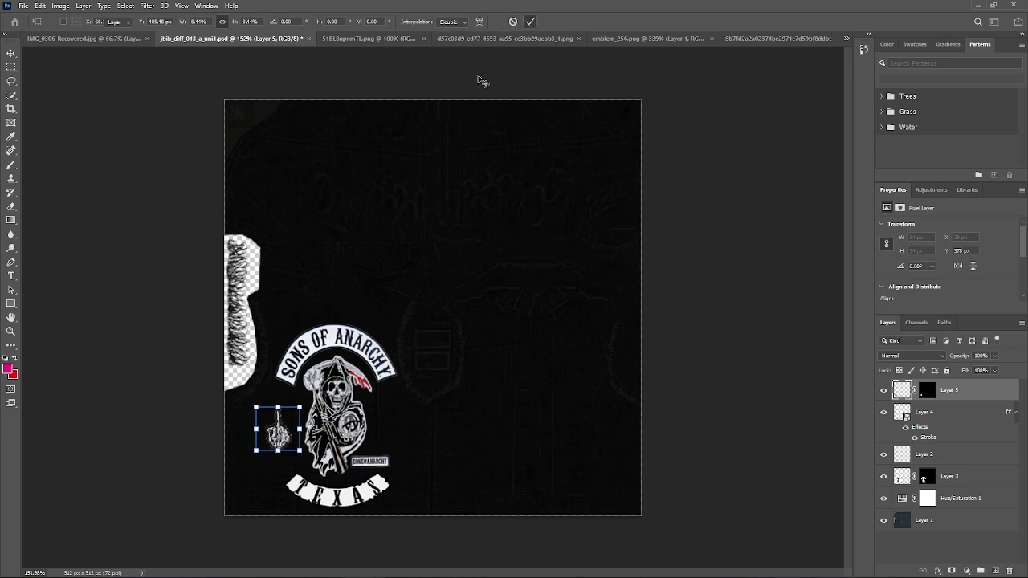
pyautogui.click(254, 383)
pyautogui.click(202, 413)
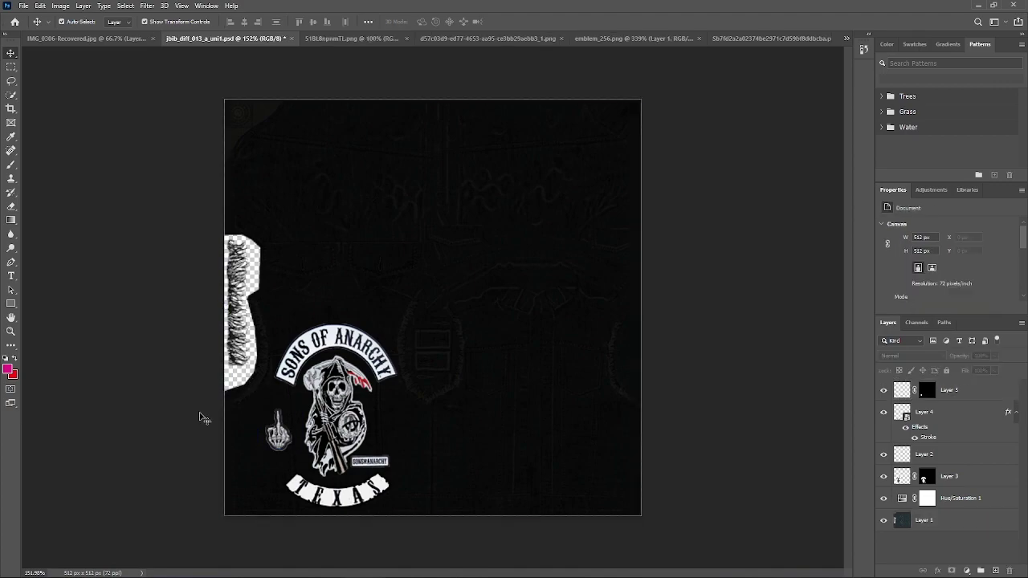
# Step: Switch to Discord and review the replacement Texas flag patch and its instructions in the biker-vest channel
pyautogui.press('z')
pyautogui.moveTo(243, 436)
pyautogui.mouseDown()
pyautogui.moveTo(286, 422)
pyautogui.moveTo(239, 431)
pyautogui.moveTo(246, 424)
pyautogui.mouseUp()
pyautogui.press('v')
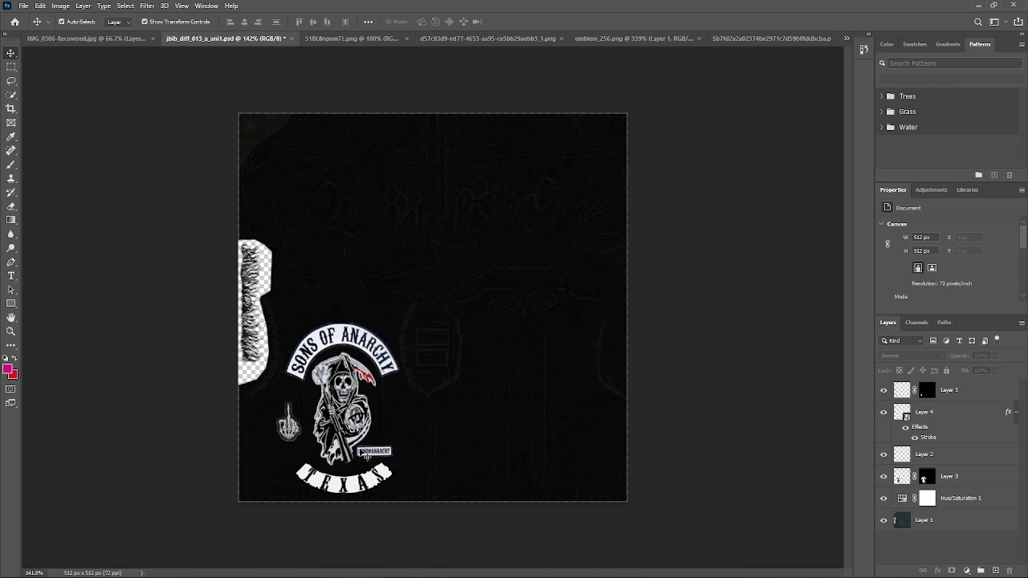
pyautogui.hotkey('shift', 'Up')
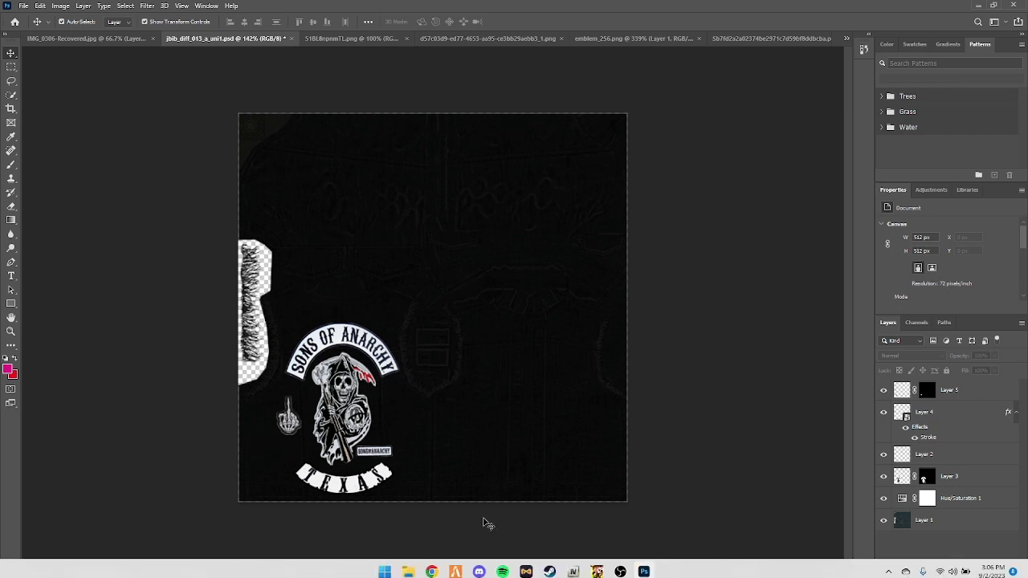
pyautogui.moveTo(557, 568)
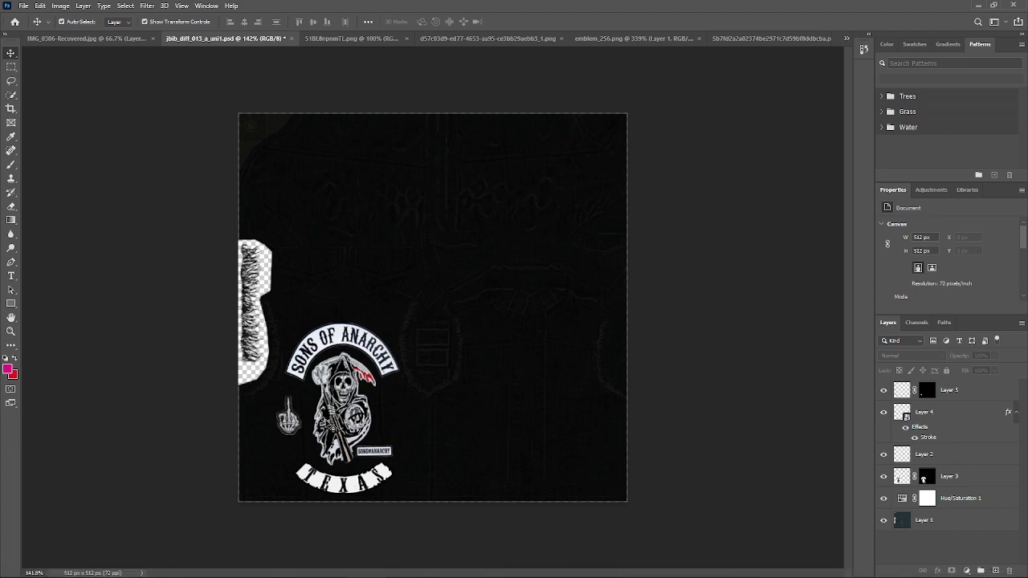
pyautogui.moveTo(497, 570)
pyautogui.moveTo(408, 566)
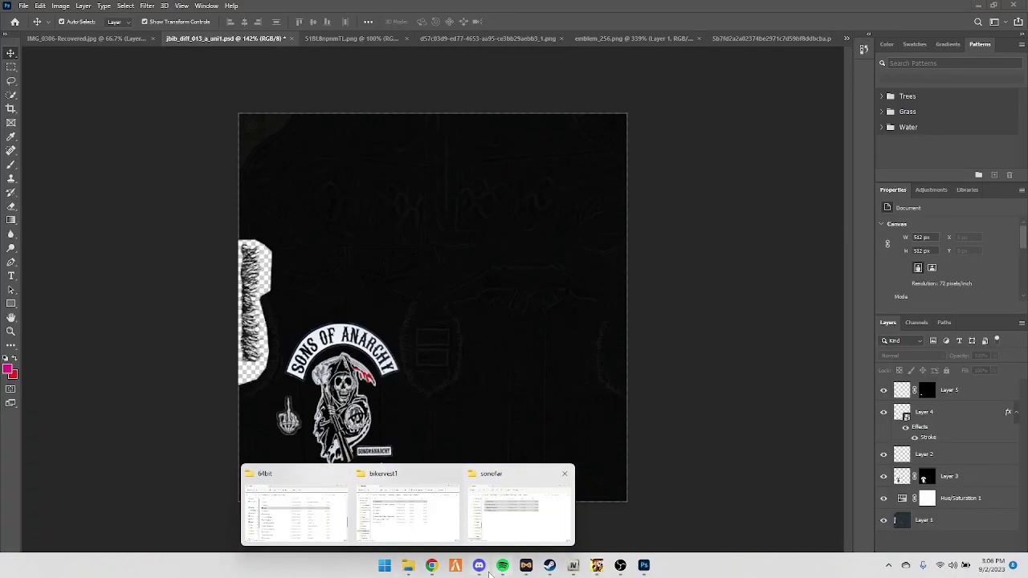
pyautogui.click(485, 569)
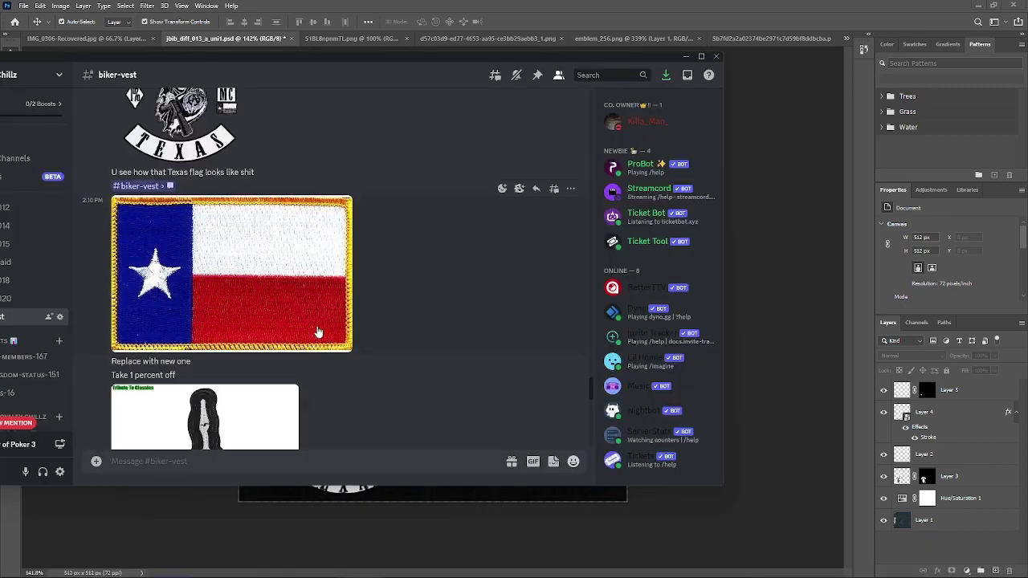
pyautogui.click(293, 305)
pyautogui.rightClick(302, 283)
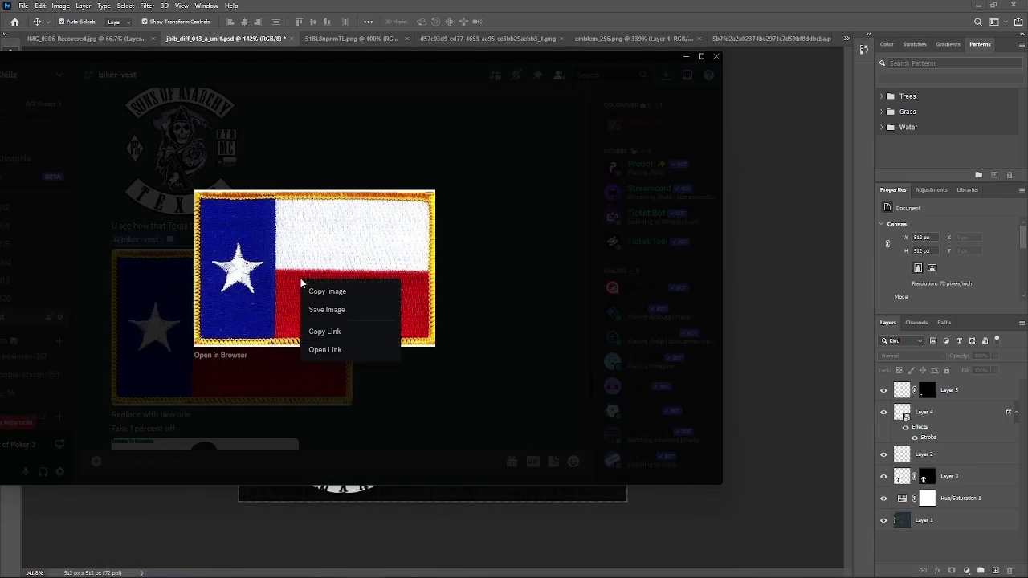
pyautogui.press('Escape')
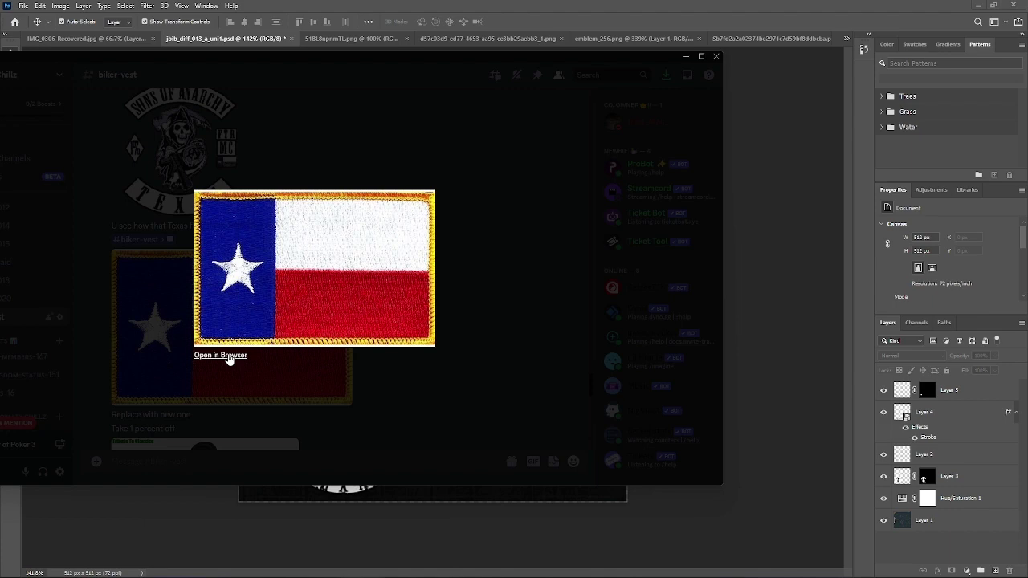
pyautogui.click(418, 381)
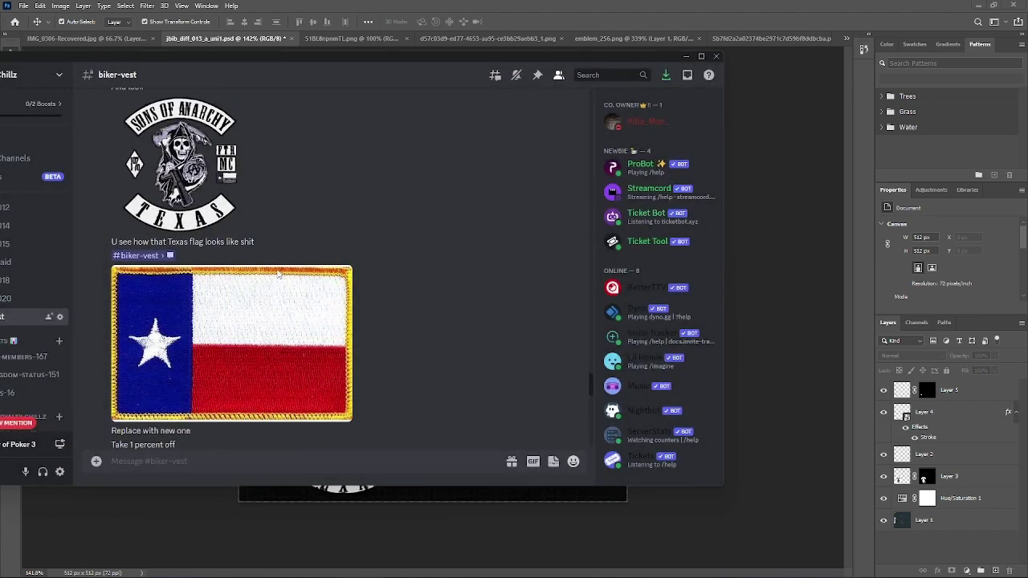
pyautogui.scroll(1, 283, 285)
pyautogui.scroll(-1, 285, 273)
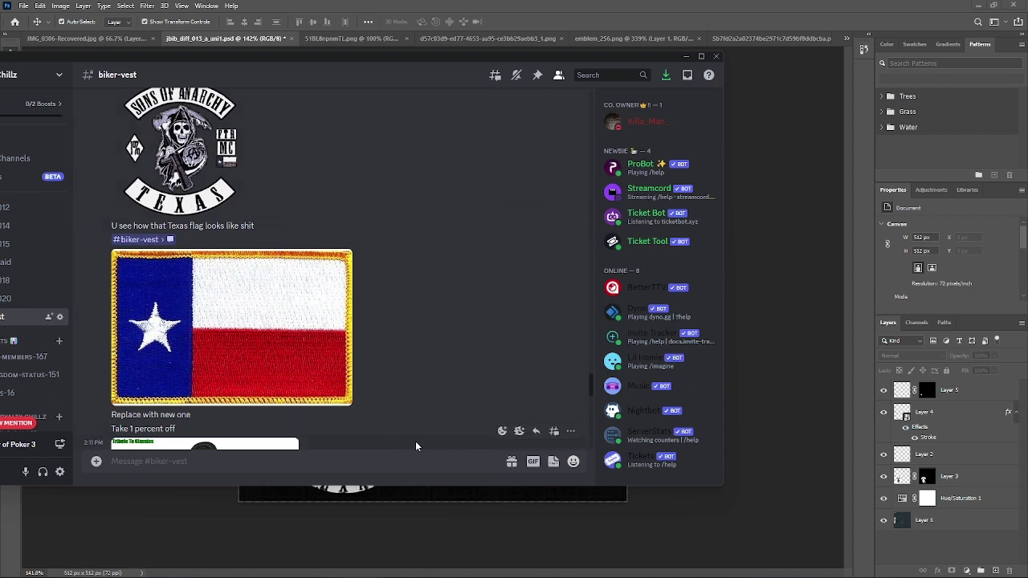
pyautogui.moveTo(482, 571)
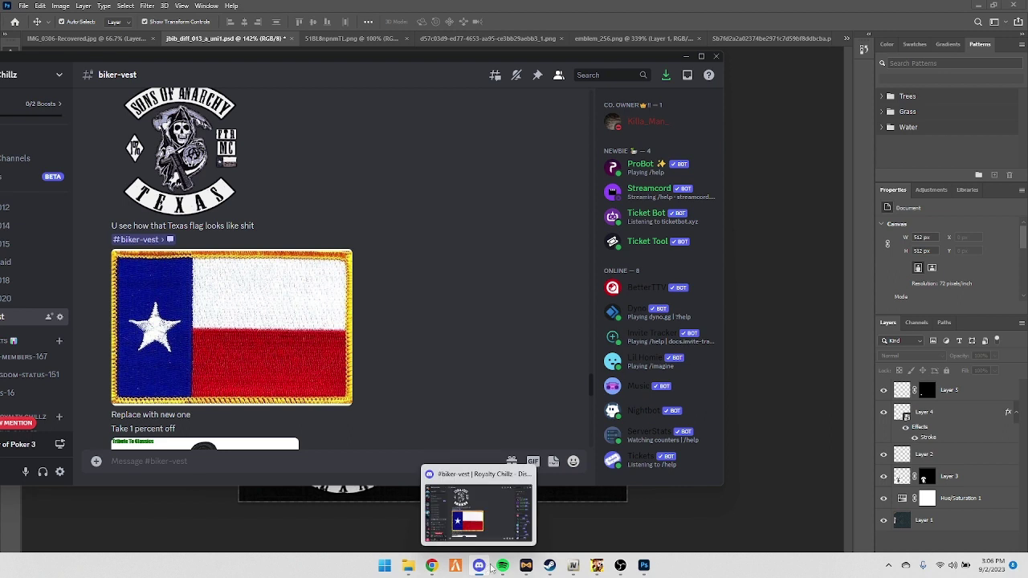
# Step: Switch back to Photoshop and open the Texas flag patch PNG
pyautogui.click(643, 567)
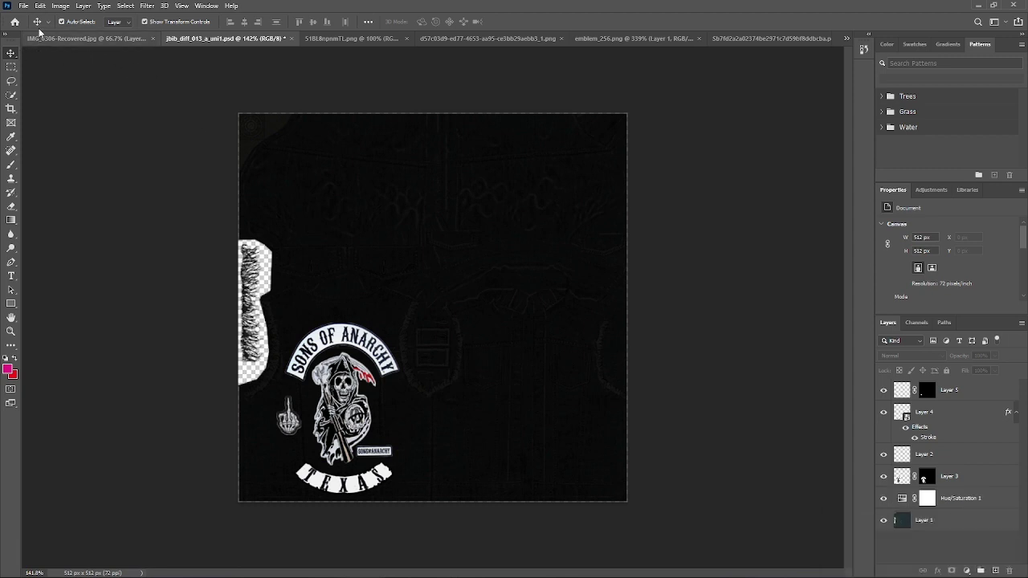
pyautogui.click(23, 6)
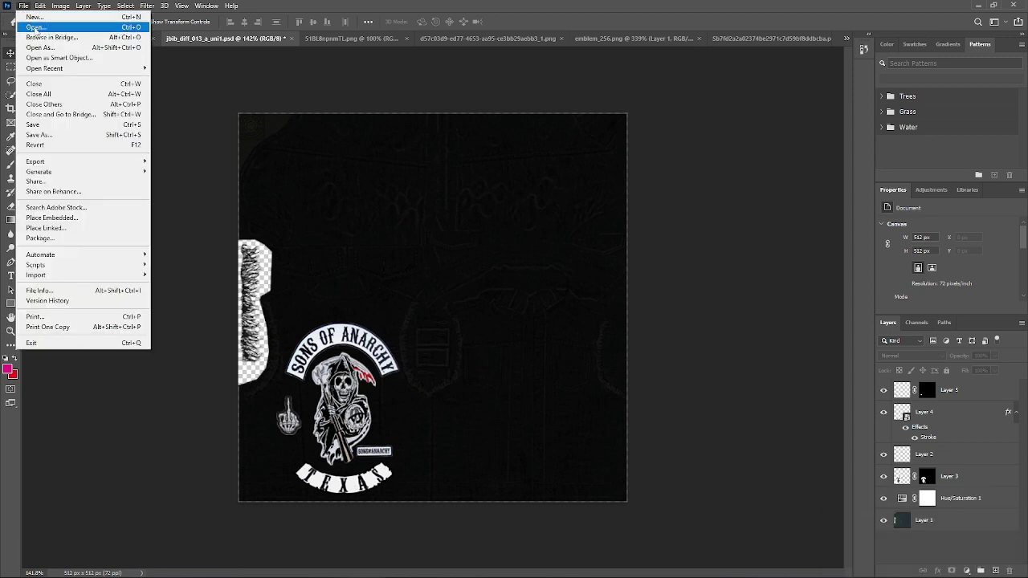
pyautogui.click(36, 28)
pyautogui.doubleClick(173, 170)
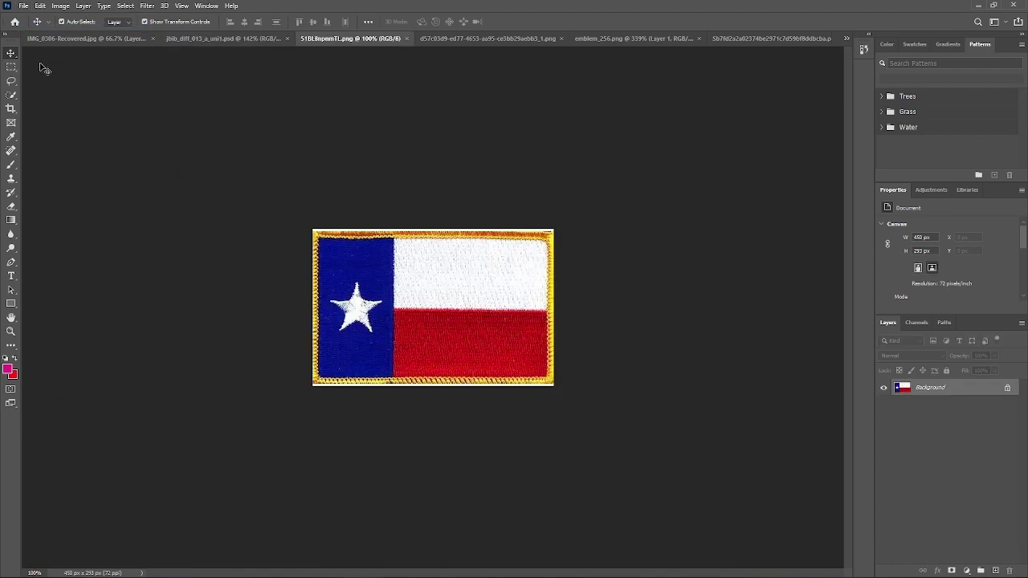
# Step: Select the Texas flag patch using Quick Selection with a size 20 brush, and mask out its white edges
pyautogui.click(11, 95)
pyautogui.moveTo(470, 303); pyautogui.dragTo(397, 288)
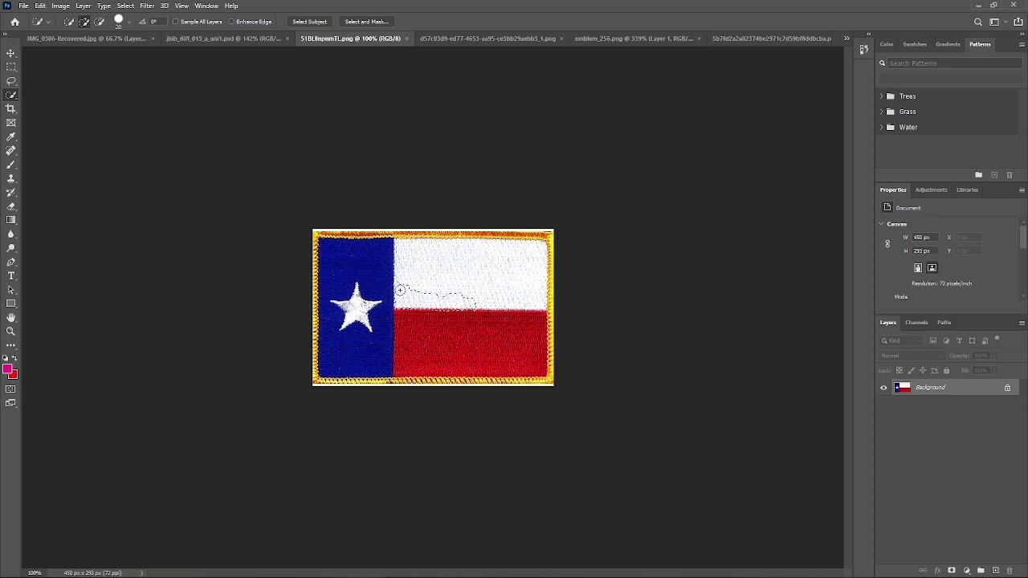
pyautogui.moveTo(335, 314)
pyautogui.mouseDown()
pyautogui.moveTo(322, 319)
pyautogui.moveTo(319, 308)
pyautogui.mouseUp()
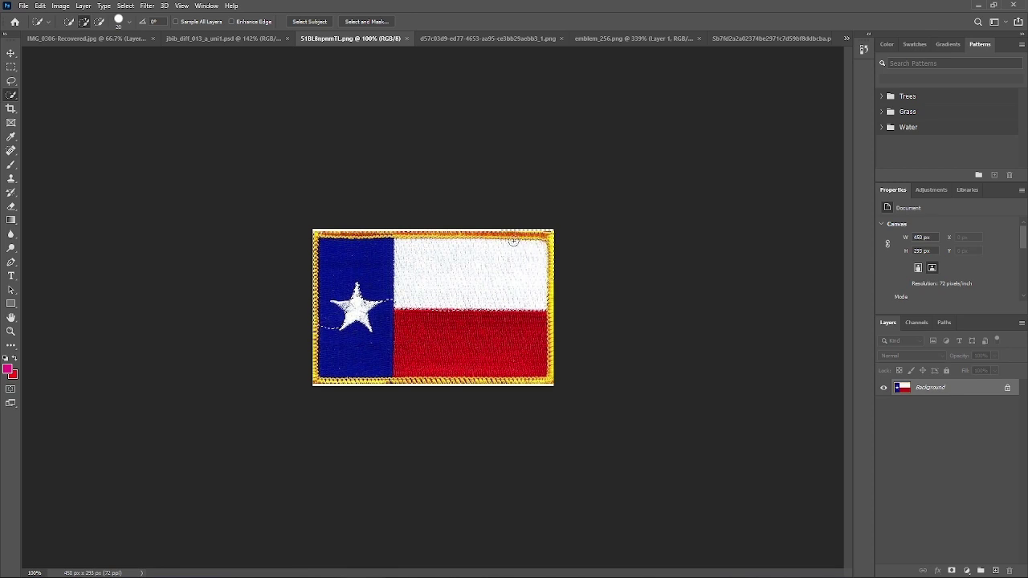
pyautogui.keyDown('alt'); pyautogui.click(485, 236); pyautogui.keyUp('alt')
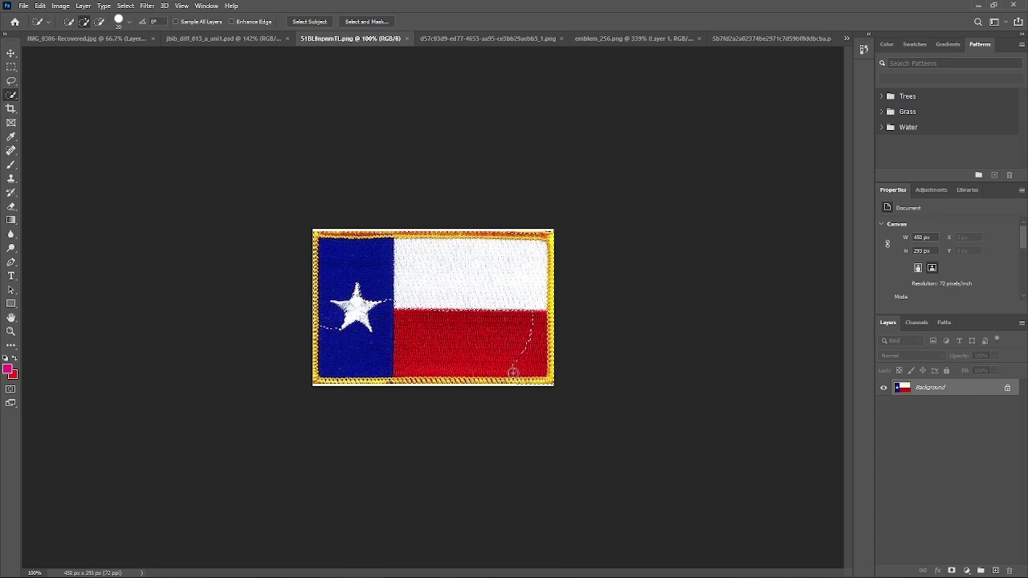
pyautogui.moveTo(512, 372); pyautogui.dragTo(319, 367)
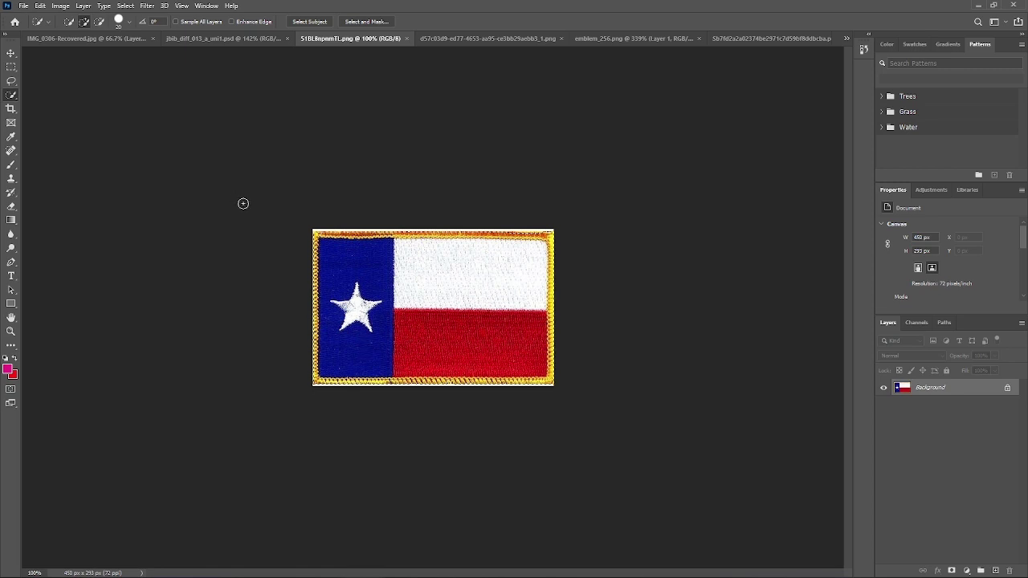
pyautogui.click(952, 570)
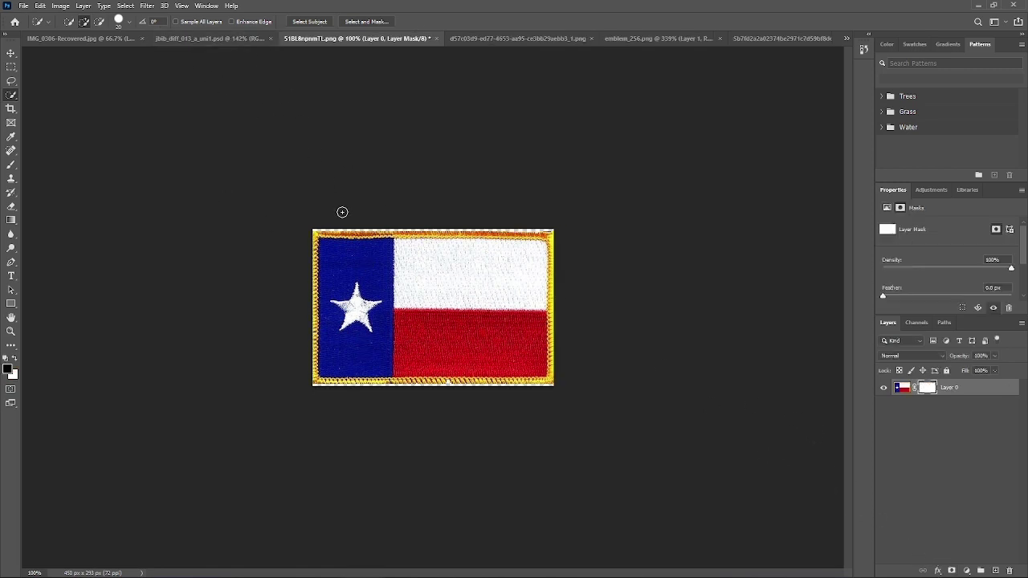
# Step: Paste the masked Texas flag into the vest texture, scale it to about 35 by 18 px, and place it above the small SONSOFANARCHY patch
pyautogui.click(213, 40)
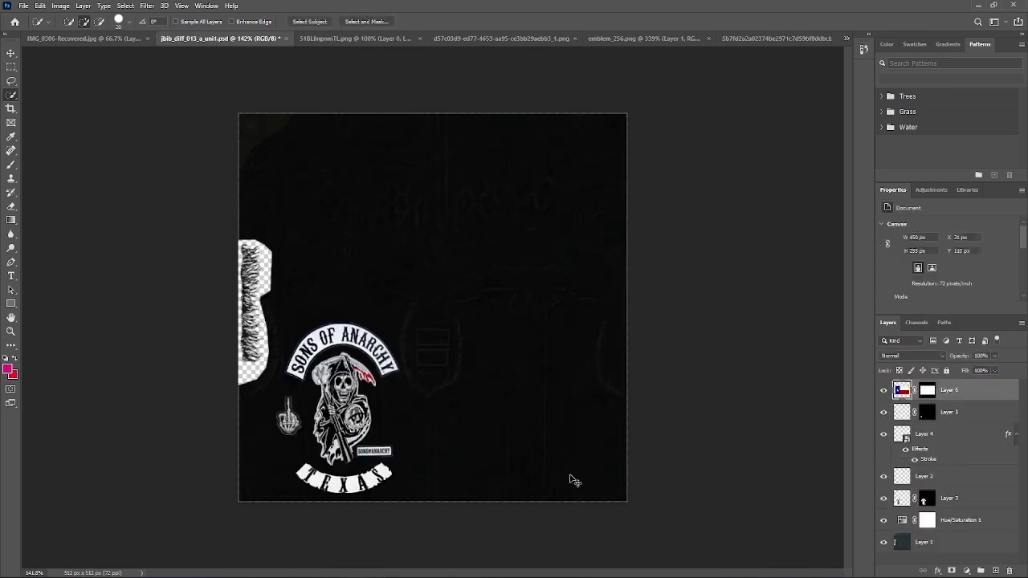
pyautogui.hotkey('ctrl', 'v')
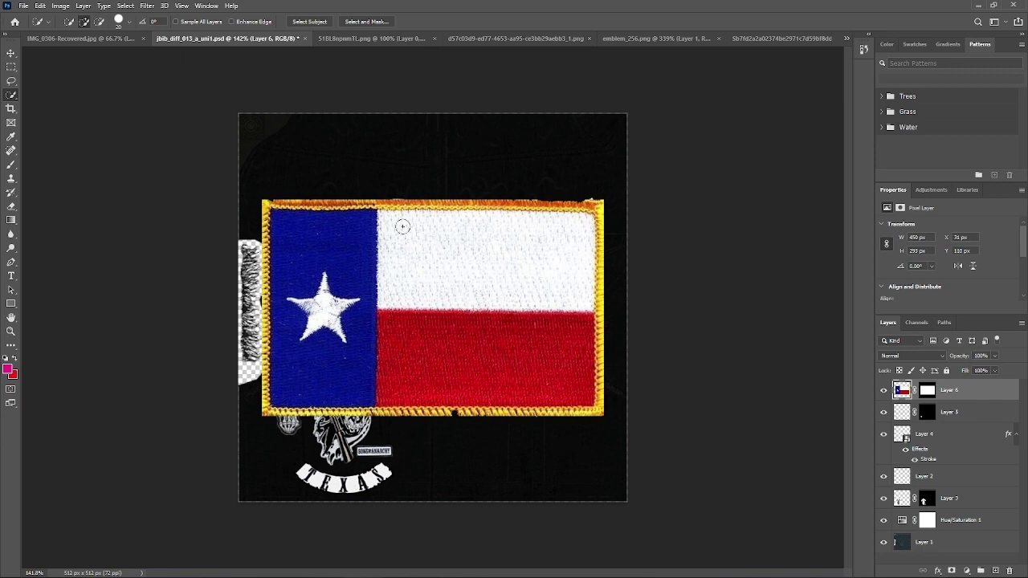
pyautogui.click(11, 53)
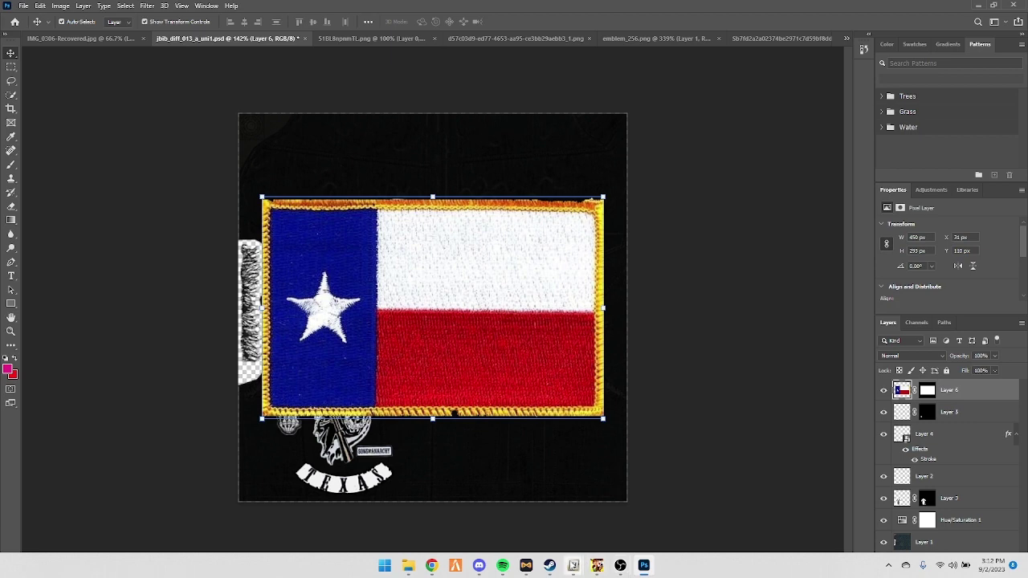
pyautogui.moveTo(583, 572)
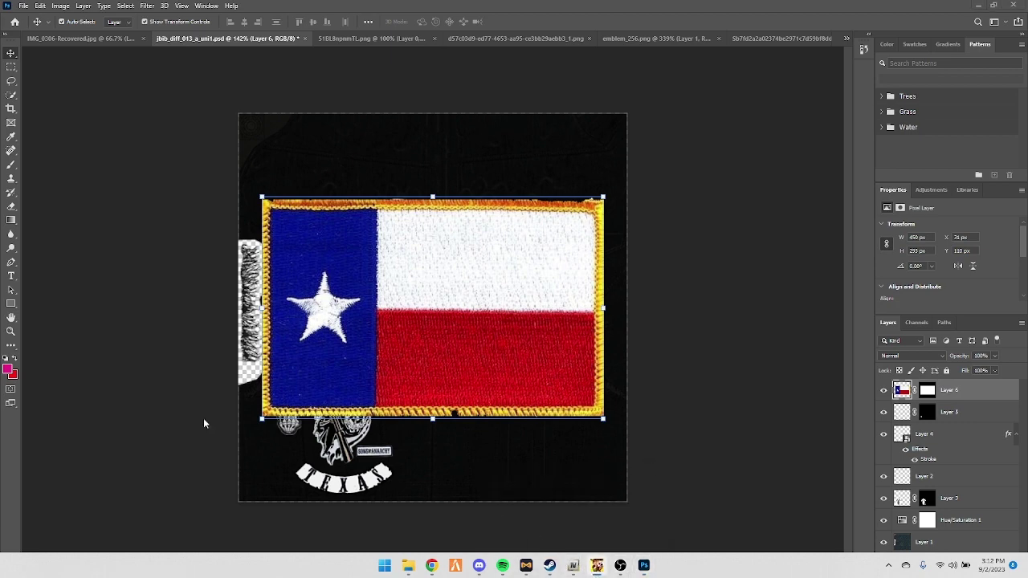
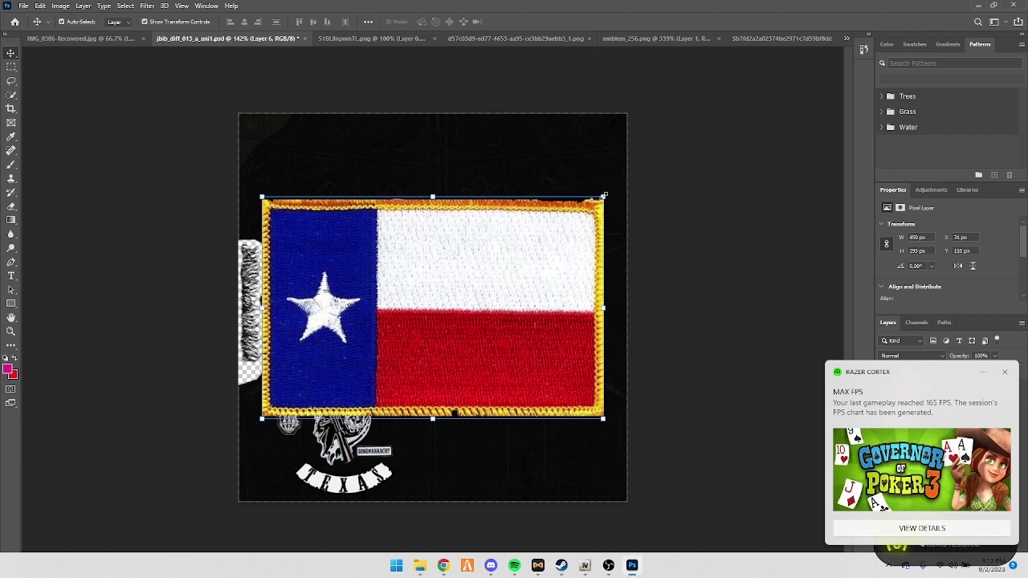
pyautogui.moveTo(603, 199); pyautogui.dragTo(404, 431)
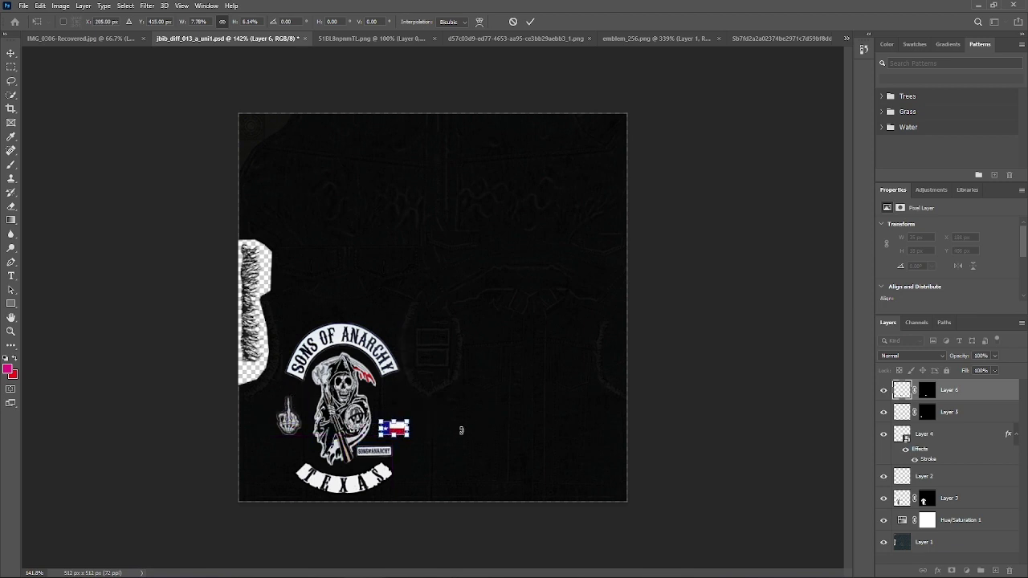
pyautogui.click(530, 21)
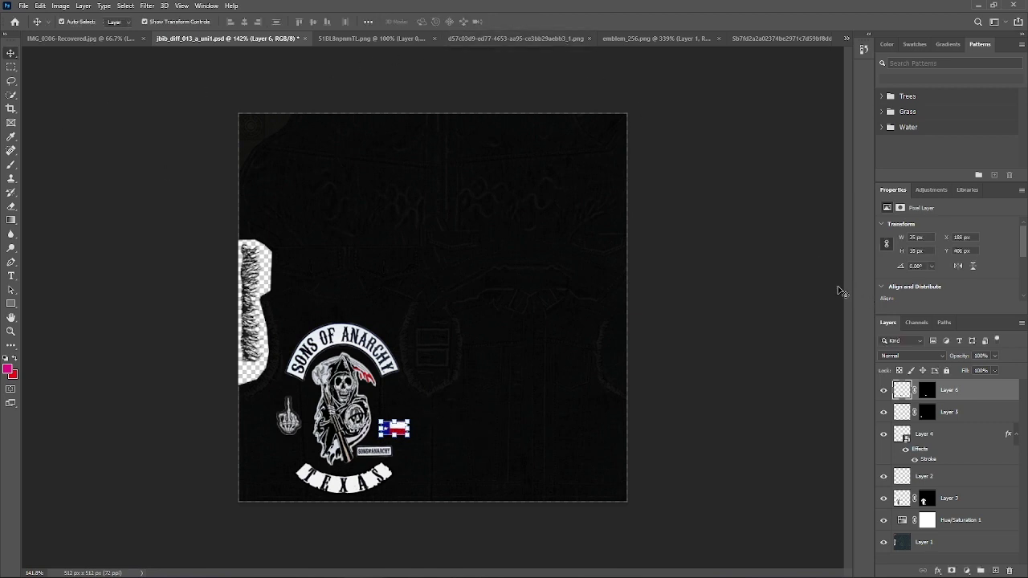
pyautogui.click(773, 307)
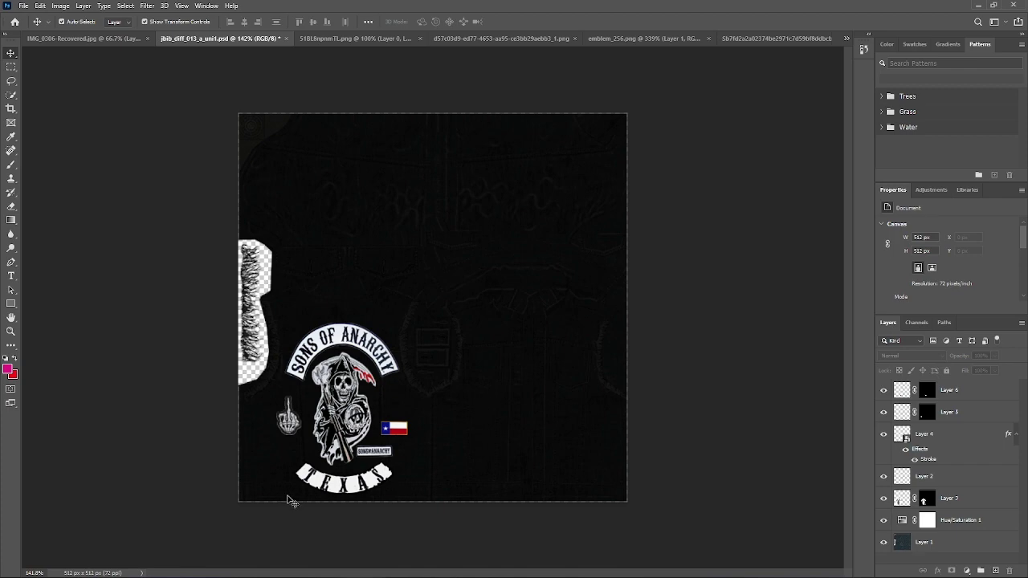
# Step: Open the MEN OF MAYHEM patch image il_794xN.png and mask out its background
pyautogui.hotkey('ctrl', 'o')
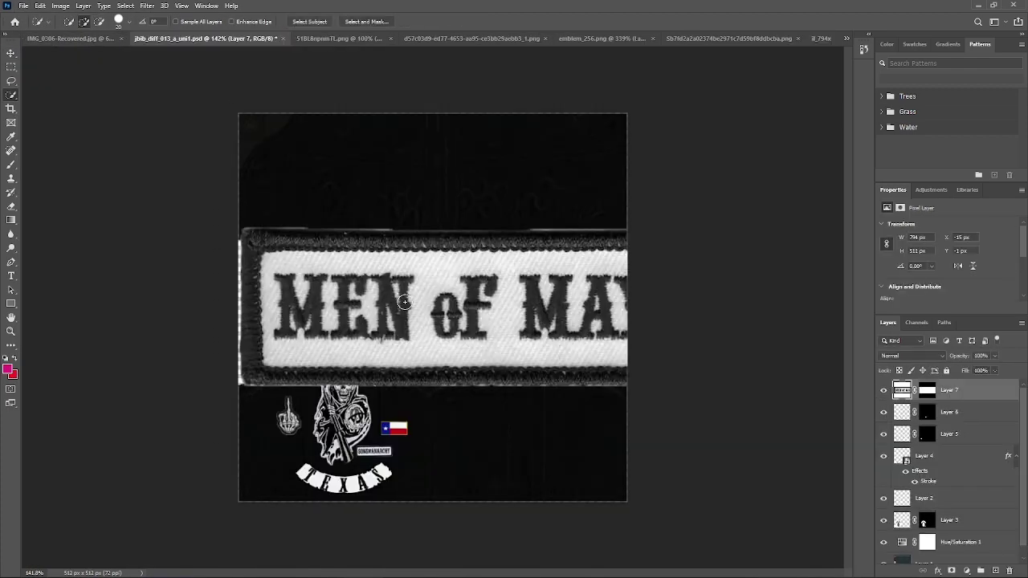
pyautogui.click(950, 570)
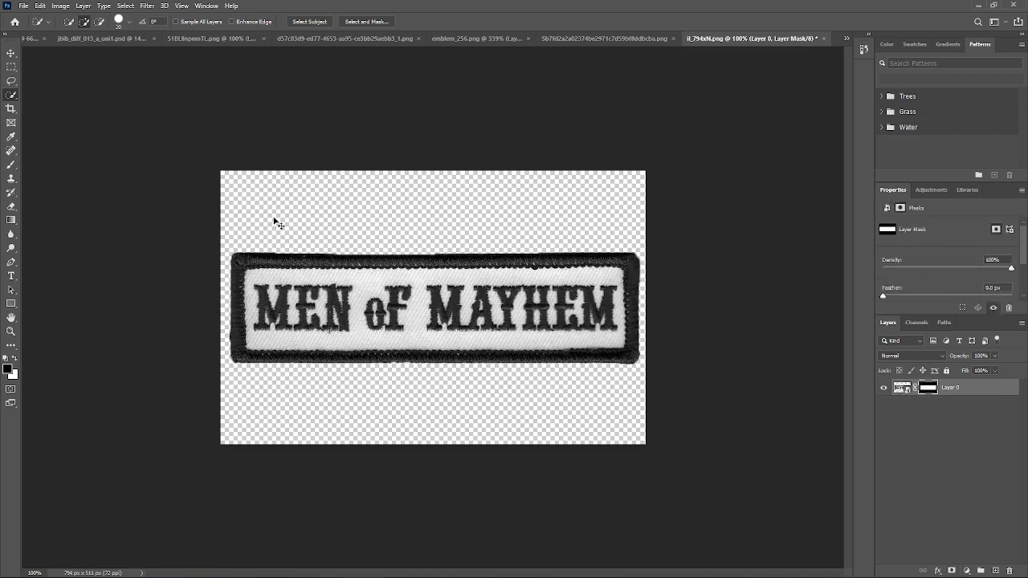
# Step: Paste the masked MEN OF MAYHEM patch into the vest texture, scale it to about 51 by 17 px, and place it above the Texas flag
pyautogui.click(70, 40)
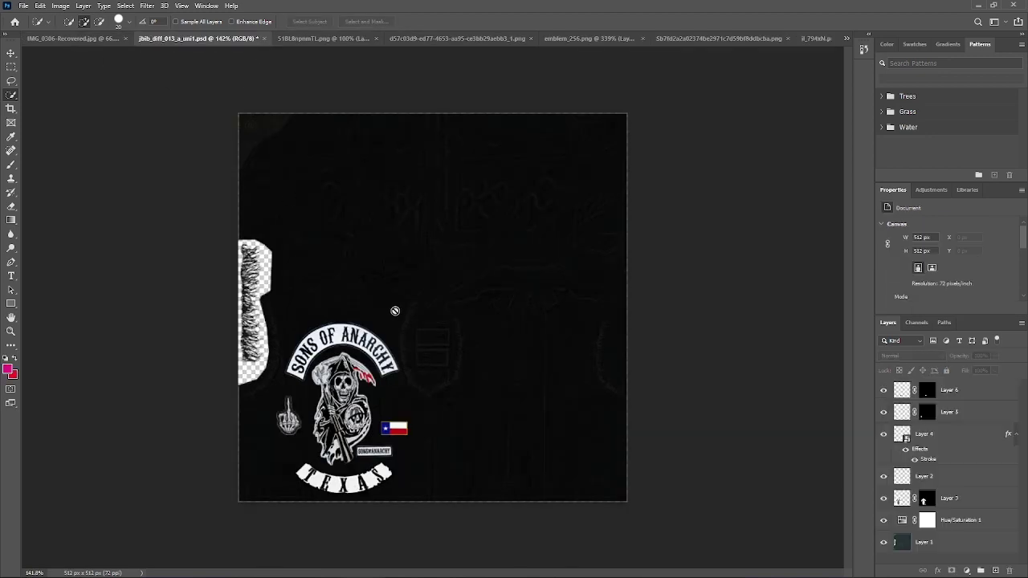
pyautogui.hotkey('ctrl', 'v')
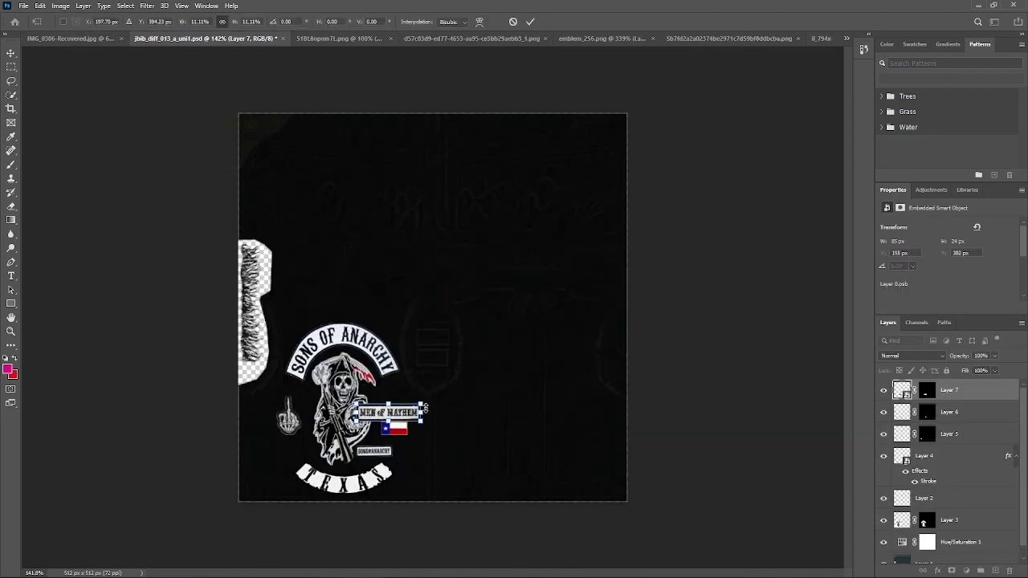
pyautogui.moveTo(423, 403); pyautogui.dragTo(403, 416)
pyautogui.press('Return')
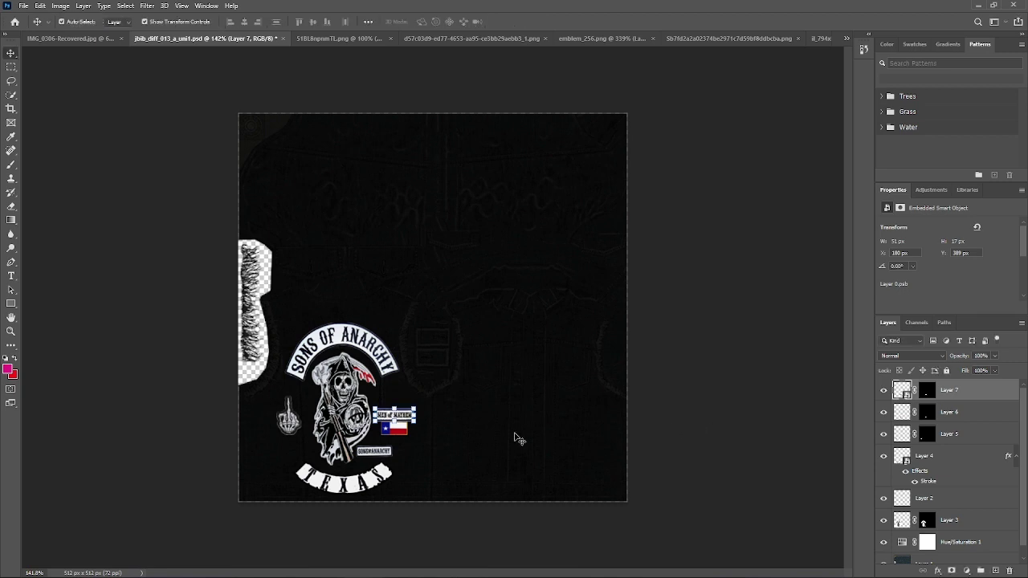
pyautogui.click(704, 419)
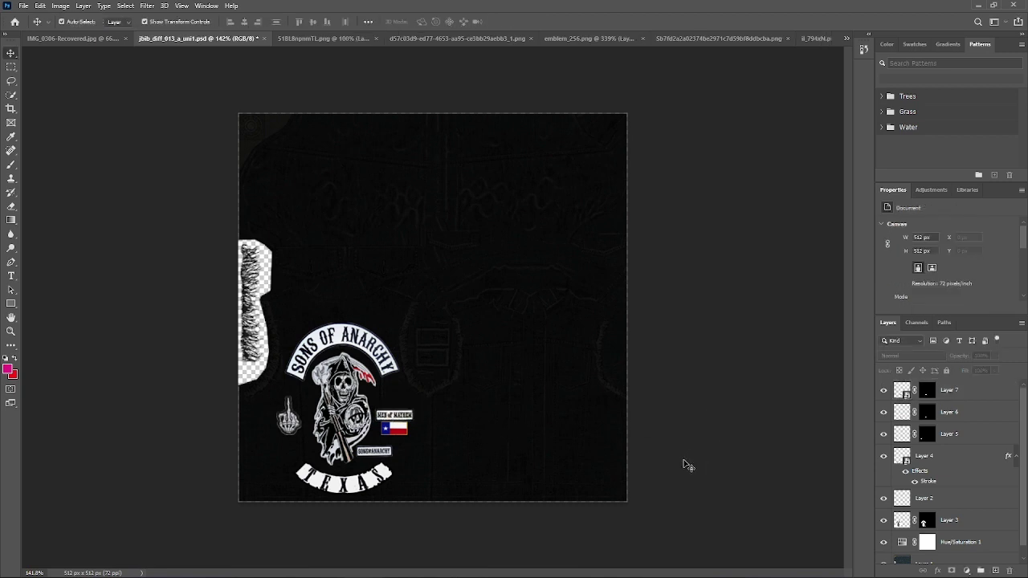
# Step: Export the vest texture as a PNG over the existing jbib_diff_013_a_uni1 file, and save the PSD
pyautogui.moveTo(611, 572)
pyautogui.click(25, 6)
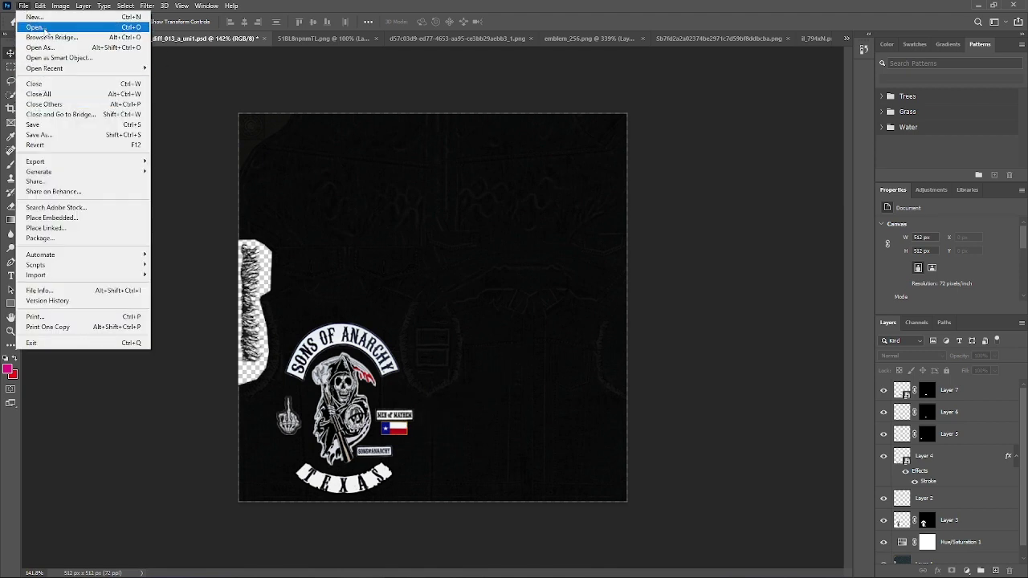
pyautogui.moveTo(59, 163)
pyautogui.click(172, 171)
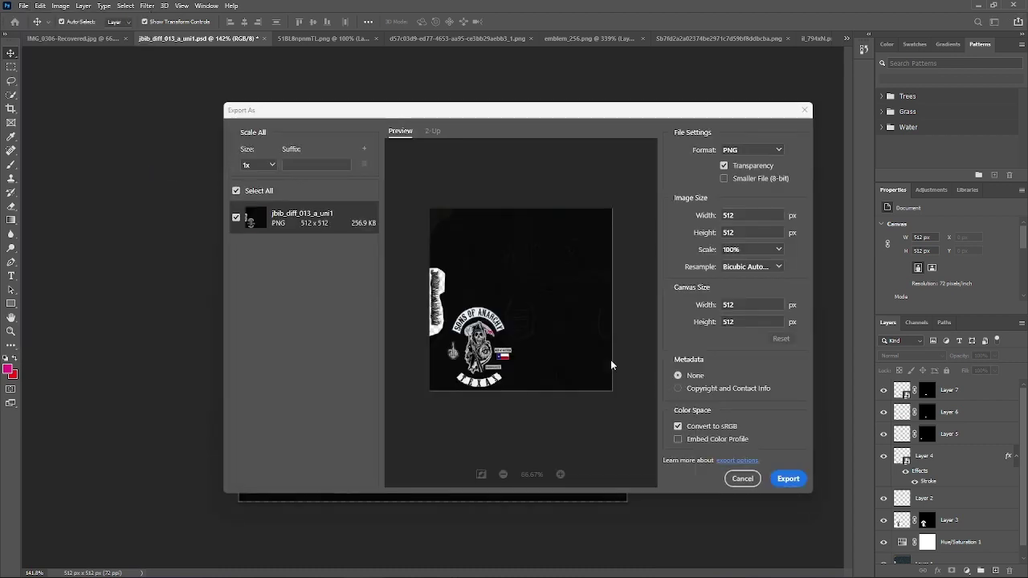
pyautogui.click(787, 480)
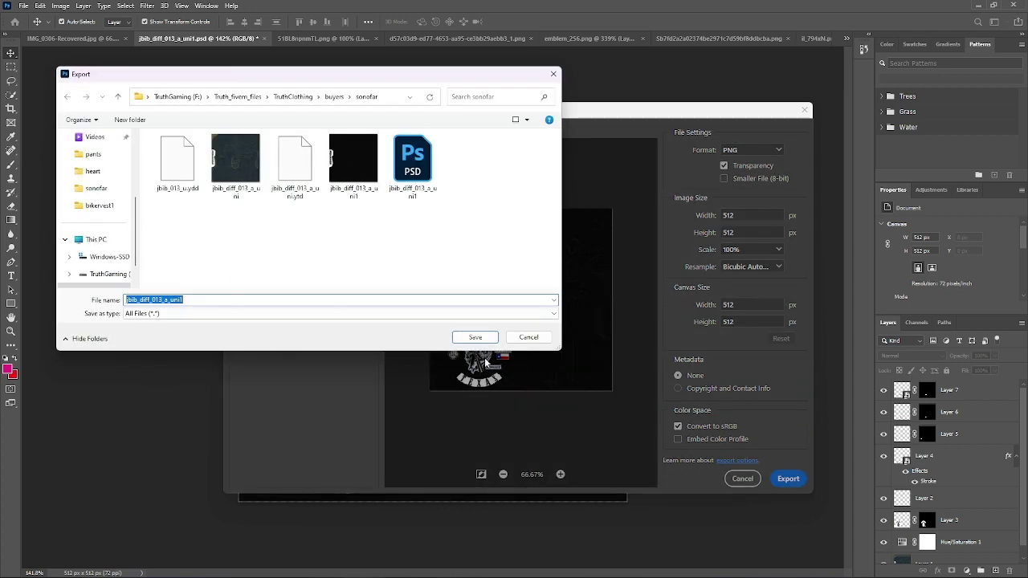
pyautogui.click(475, 337)
pyautogui.click(541, 294)
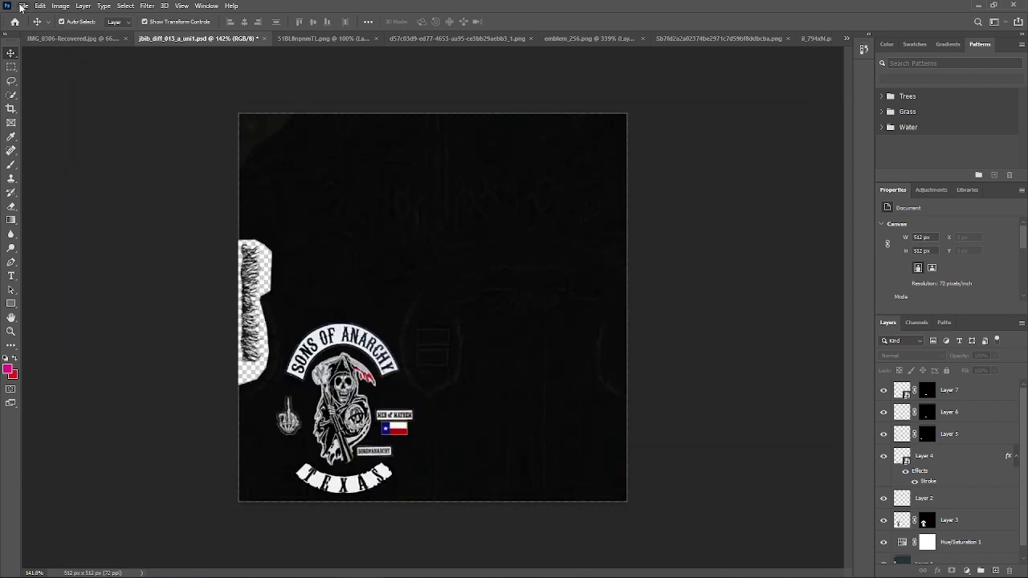
pyautogui.click(22, 6)
pyautogui.click(48, 126)
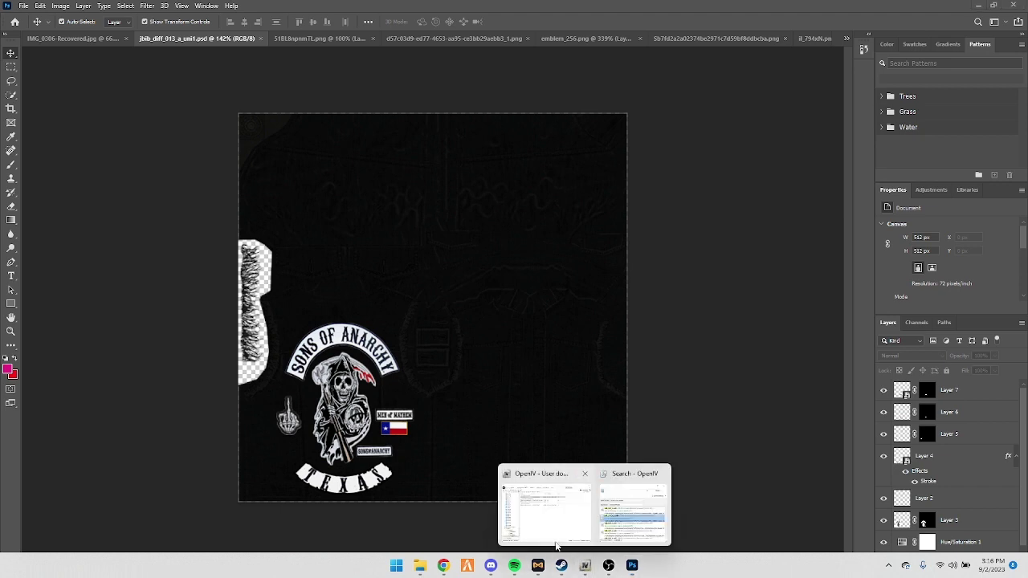
# Step: Switch to OpenIV and replace the texture in jbib_diff_013_a_uni.ytd with the exported jbib_diff_013_a_uni1 PNG, saving the dictionary
pyautogui.click(546, 505)
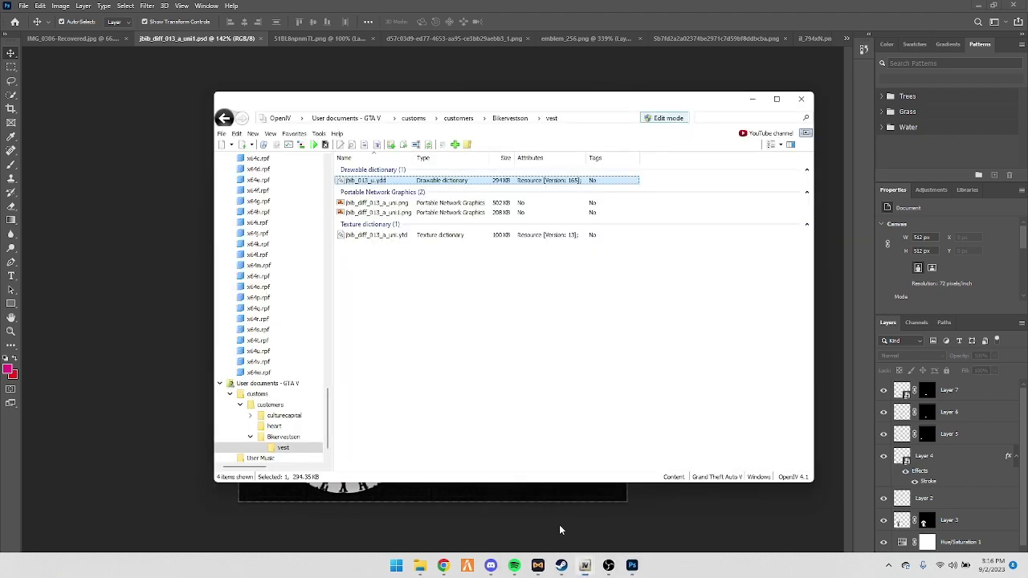
pyautogui.click(366, 235)
pyautogui.doubleClick(366, 235)
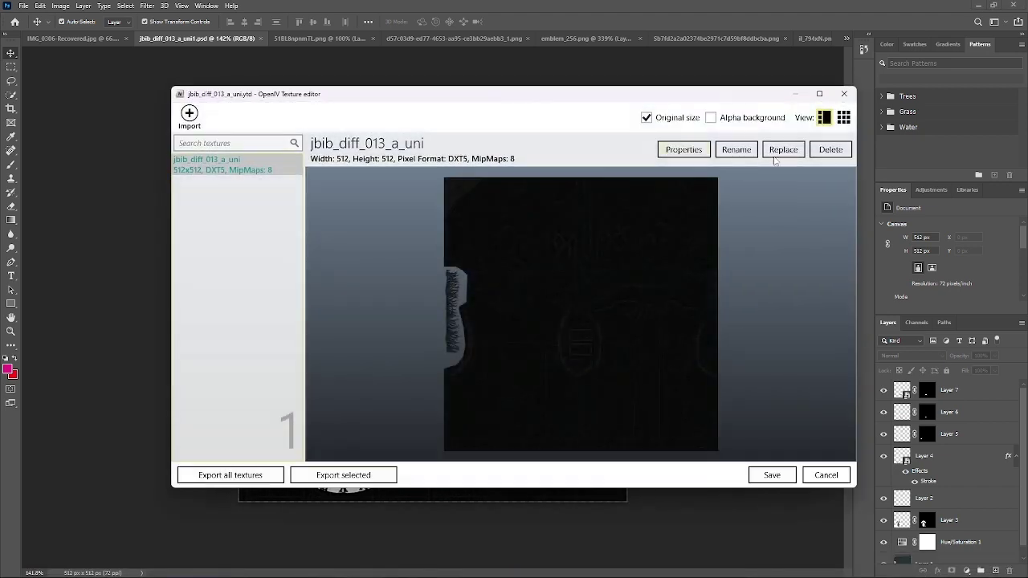
pyautogui.doubleClick(356, 197)
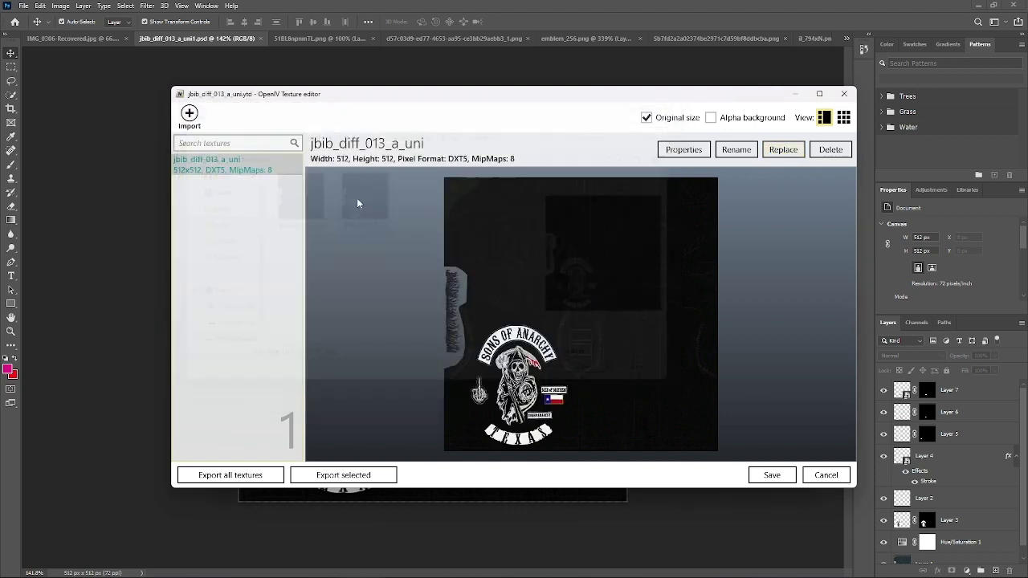
pyautogui.click(757, 474)
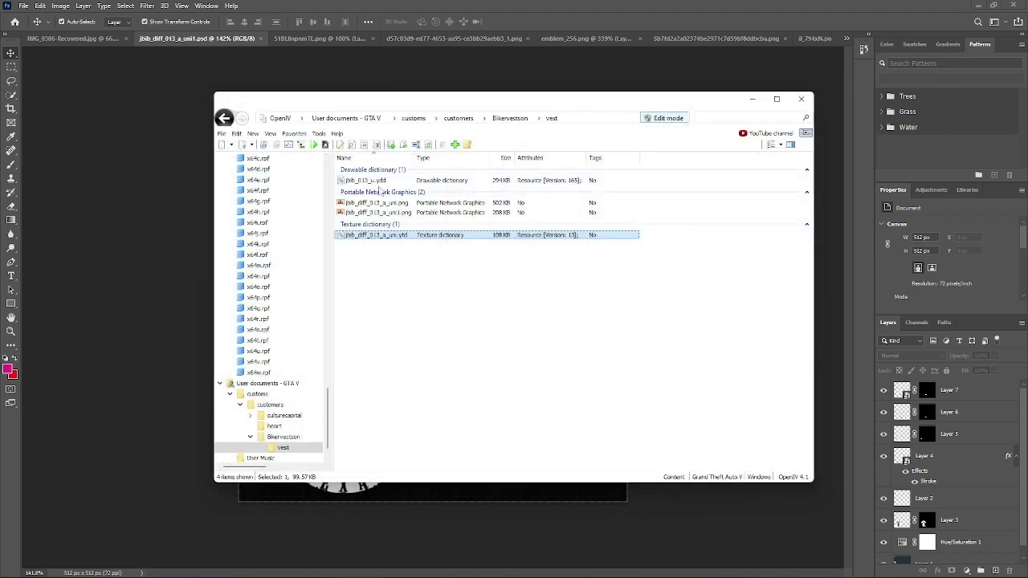
# Step: Inspect the patches on the back of the jbib_013_u.ydd vest model, and view the ORIGINAL patch image in Discord
pyautogui.click(376, 180)
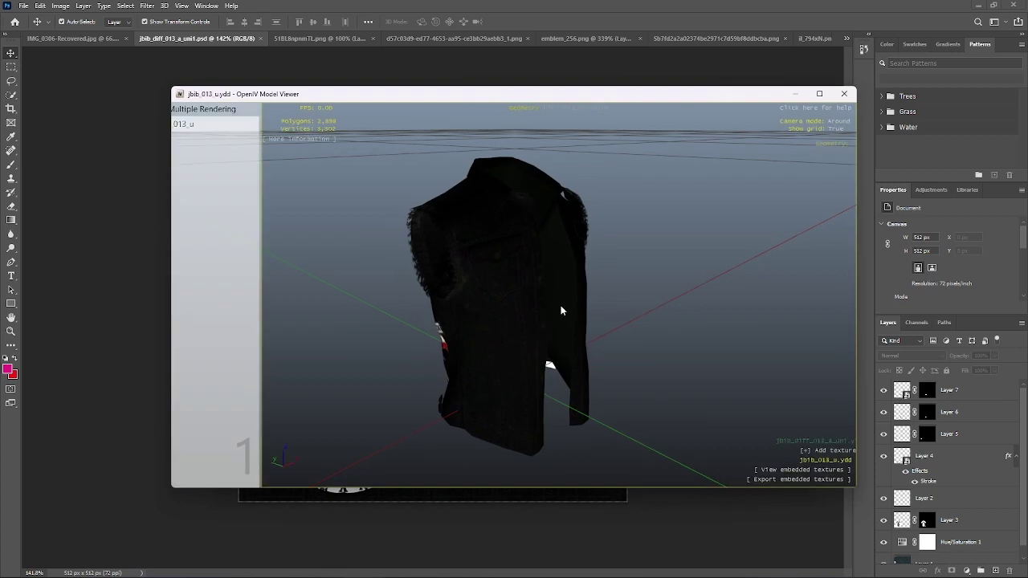
pyautogui.moveTo(539, 315); pyautogui.dragTo(543, 354)
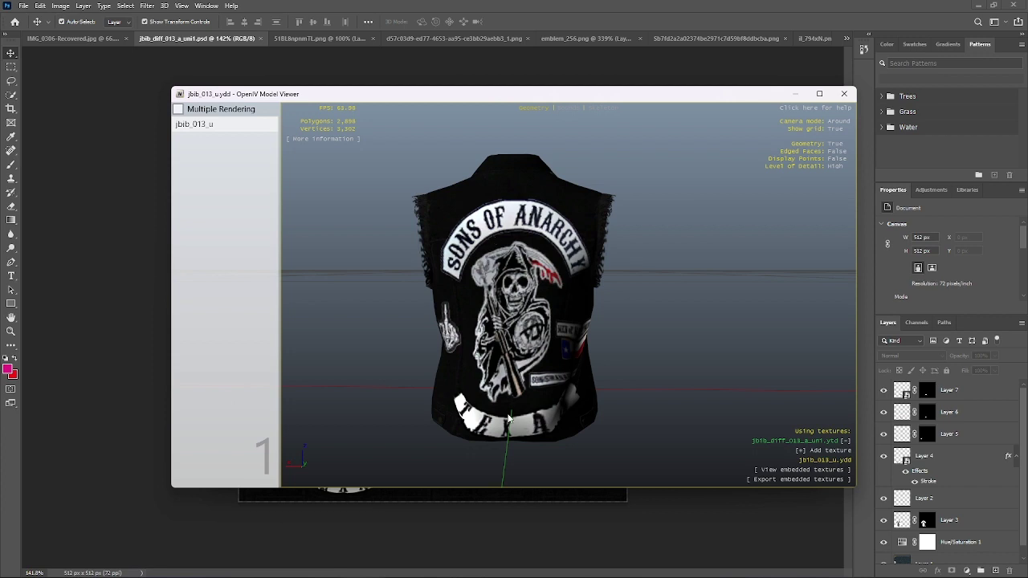
pyautogui.moveTo(511, 575)
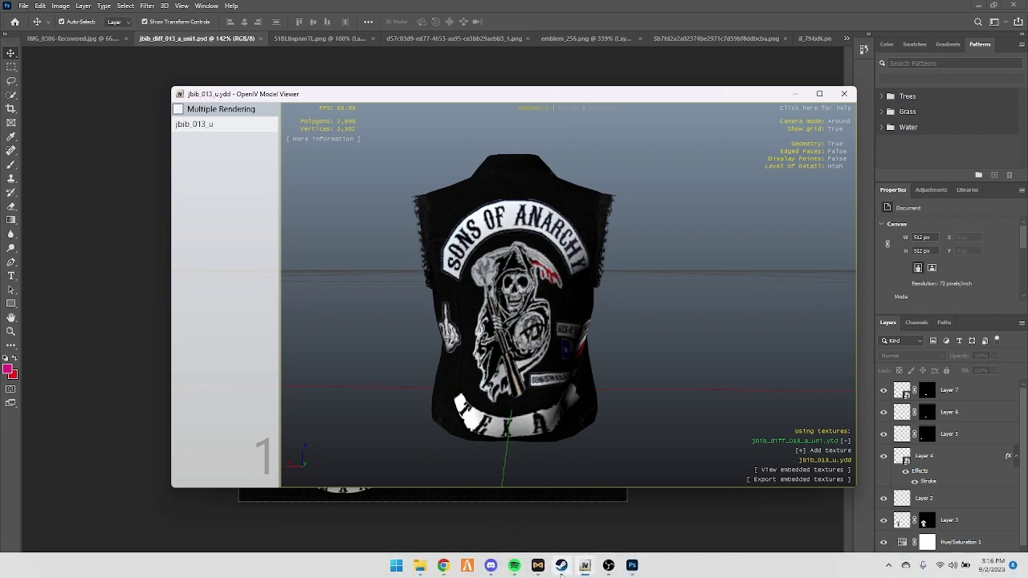
pyautogui.click(491, 566)
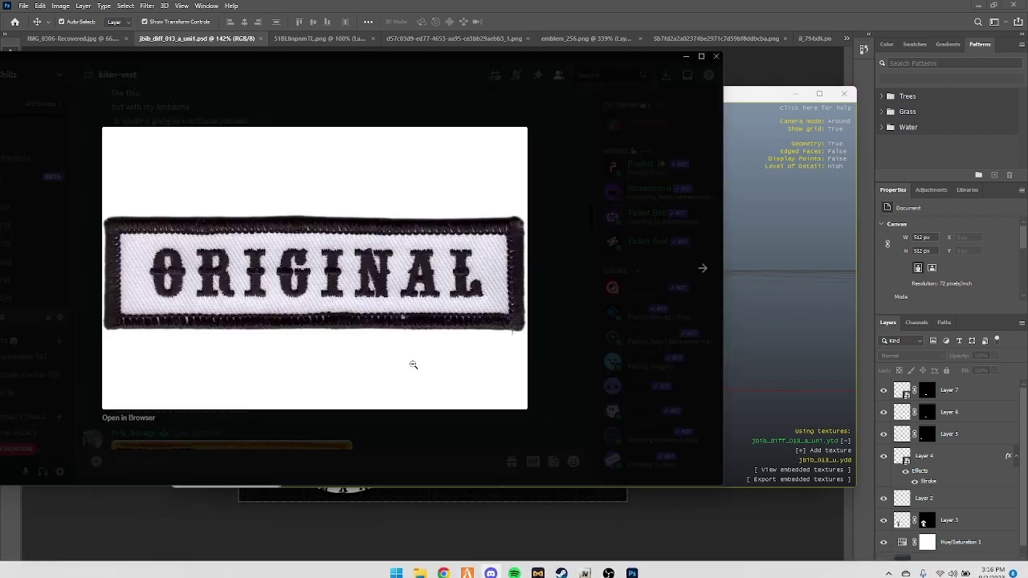
# Step: Switch back to Photoshop and scale the TEXAS patch down to about 102 by 35 px
pyautogui.click(630, 566)
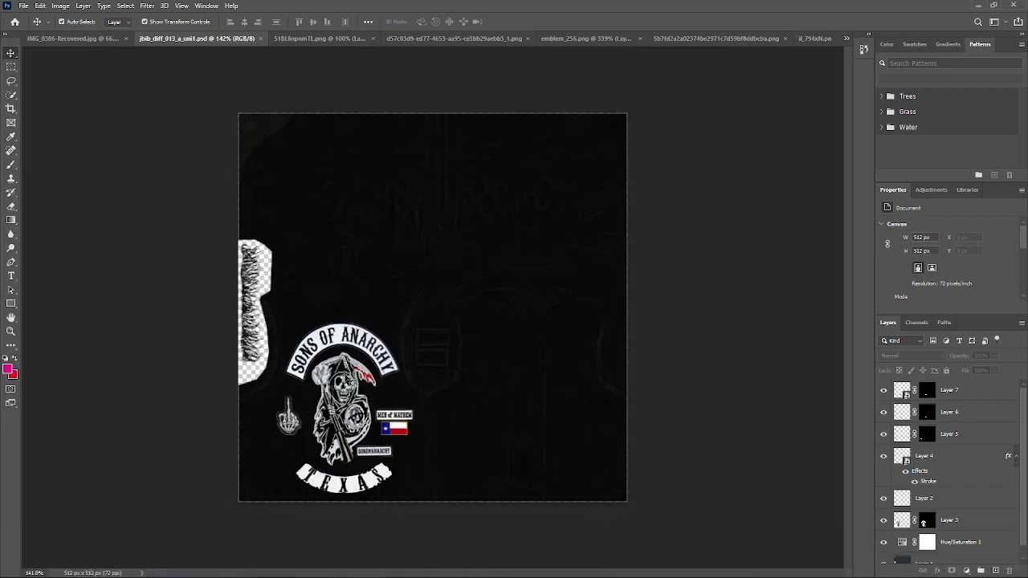
pyautogui.click(350, 471)
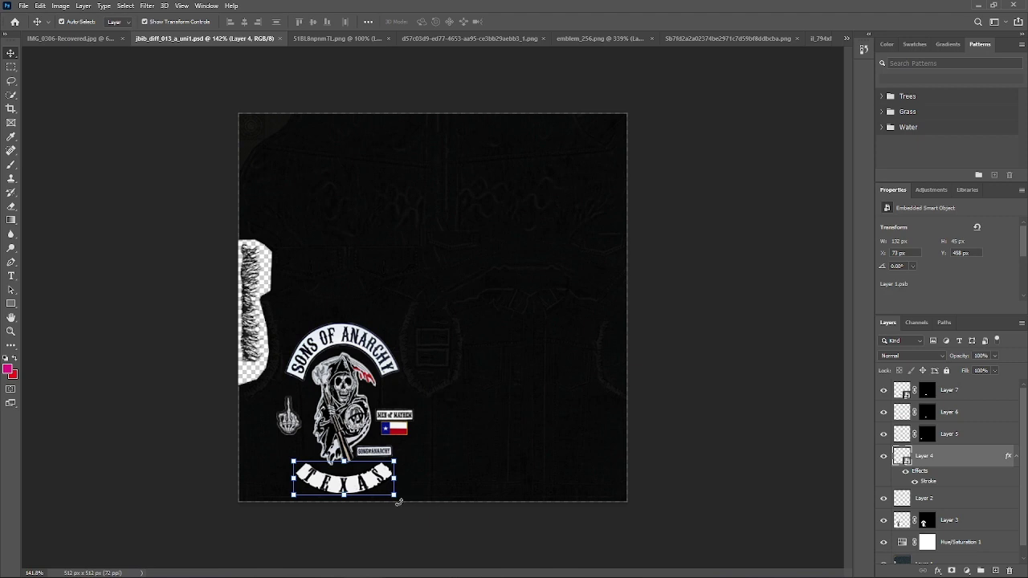
pyautogui.hotkey('ctrl', 't')
pyautogui.moveTo(395, 495); pyautogui.dragTo(373, 486)
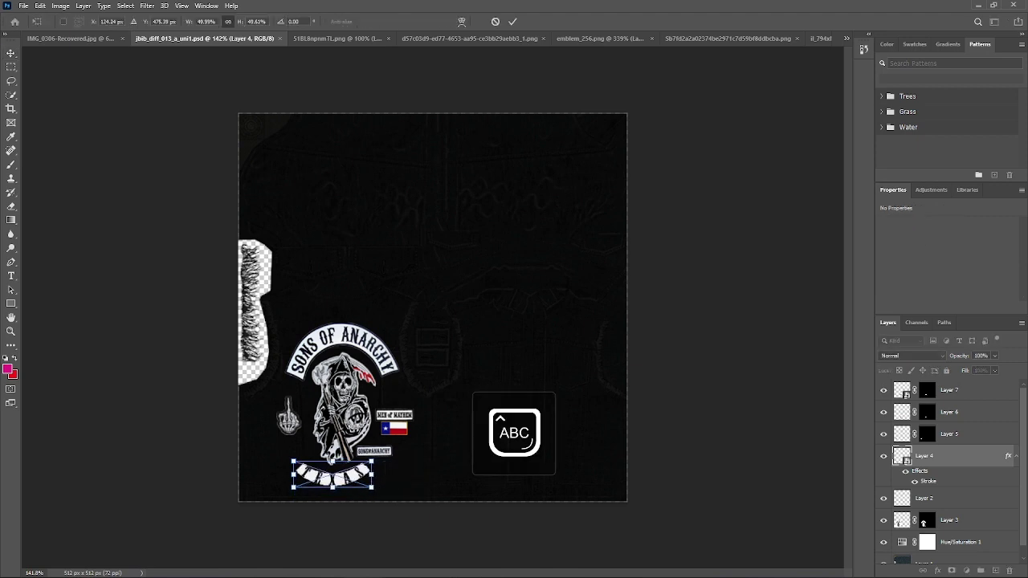
pyautogui.click(512, 22)
# Step: Scale the SONS OF ANARCHY reaper patch to about 83%, rotate it about -0.4°, and center it above the TEXAS patch
pyautogui.click(353, 377)
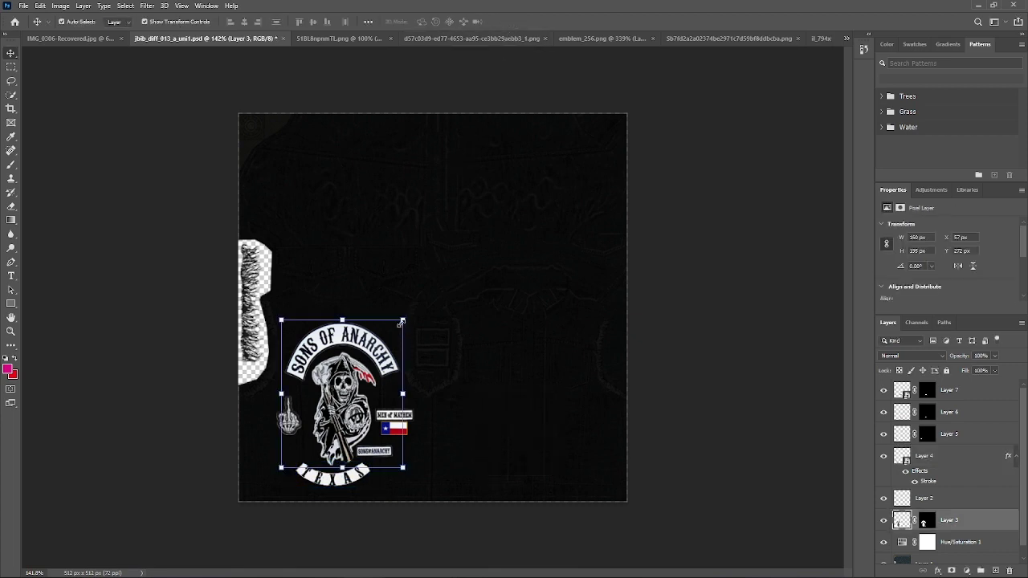
pyautogui.hotkey('ctrl', 't')
pyautogui.moveTo(403, 321); pyautogui.dragTo(382, 345)
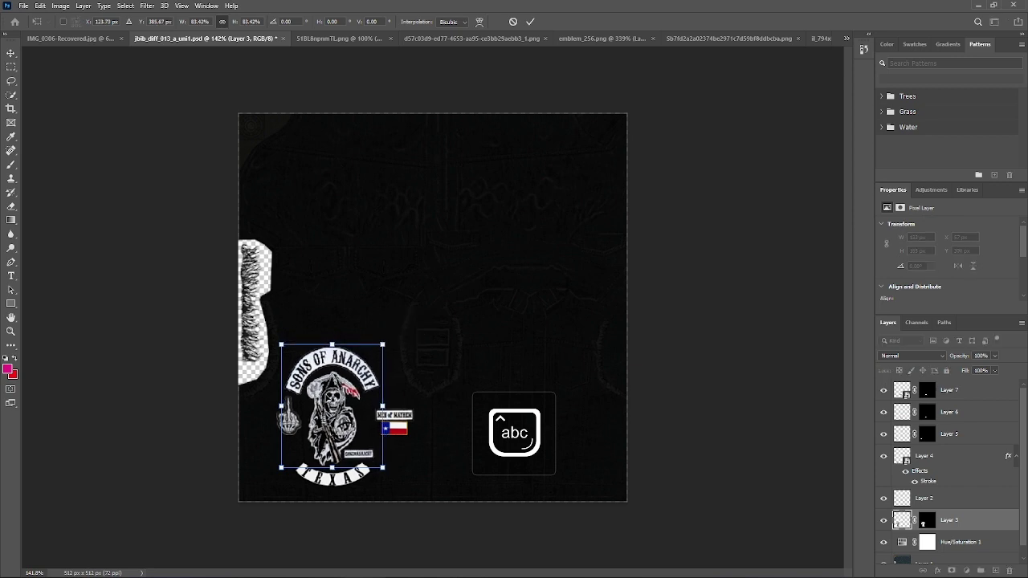
pyautogui.moveTo(332, 390); pyautogui.dragTo(344, 378)
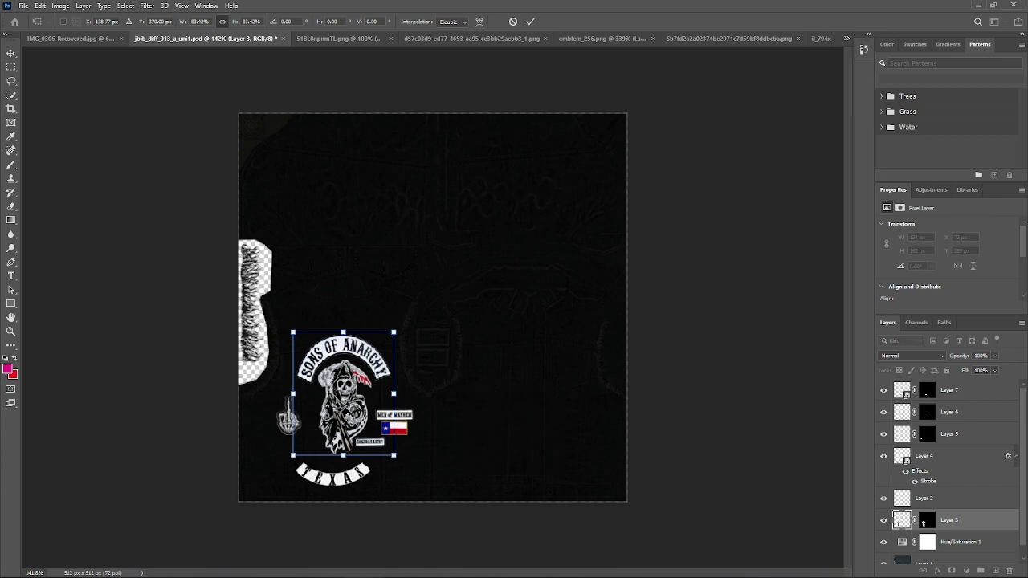
pyautogui.moveTo(346, 411); pyautogui.dragTo(340, 410)
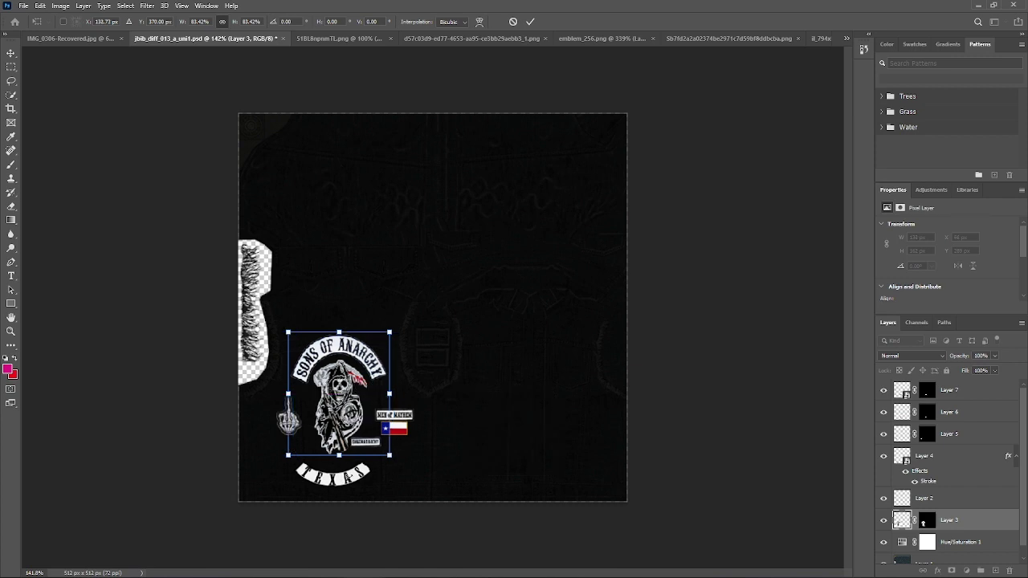
pyautogui.moveTo(366, 459); pyautogui.dragTo(368, 460)
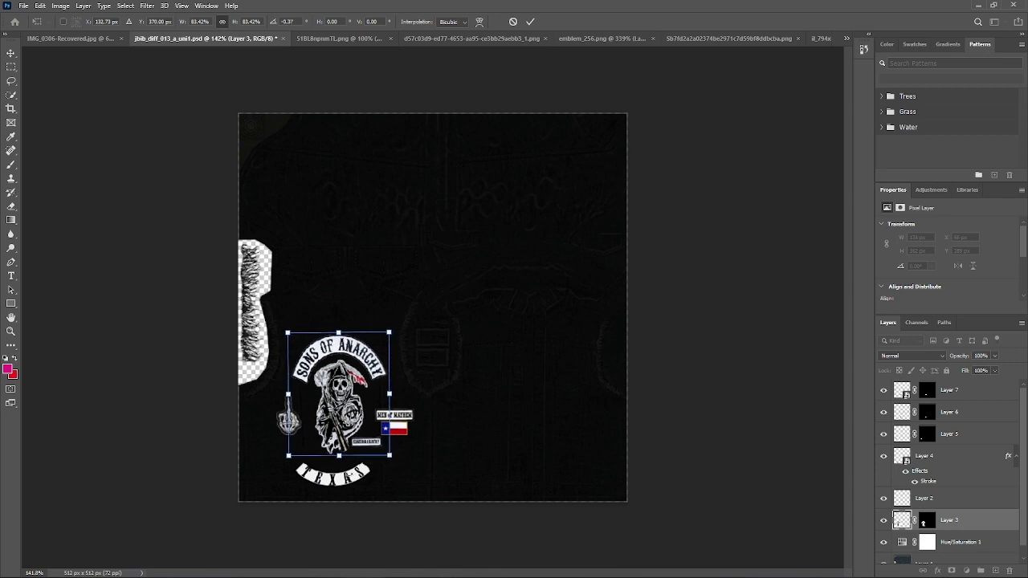
pyautogui.click(530, 22)
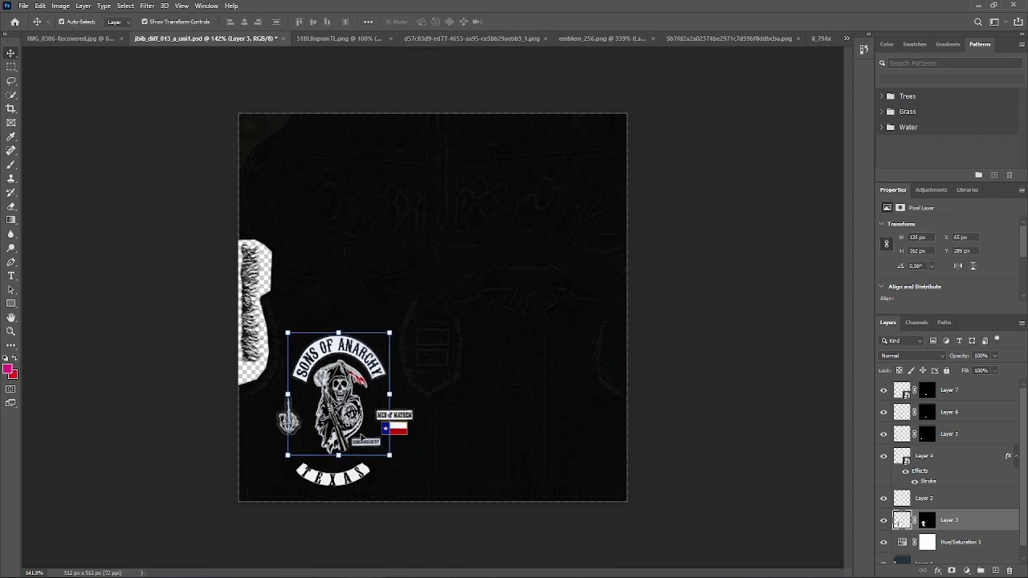
# Step: Move the TEXAS patch up close beneath the reaper, to about X 78 and Y 440 px, and fine-tune its scale
pyautogui.click(337, 488)
pyautogui.click(337, 480)
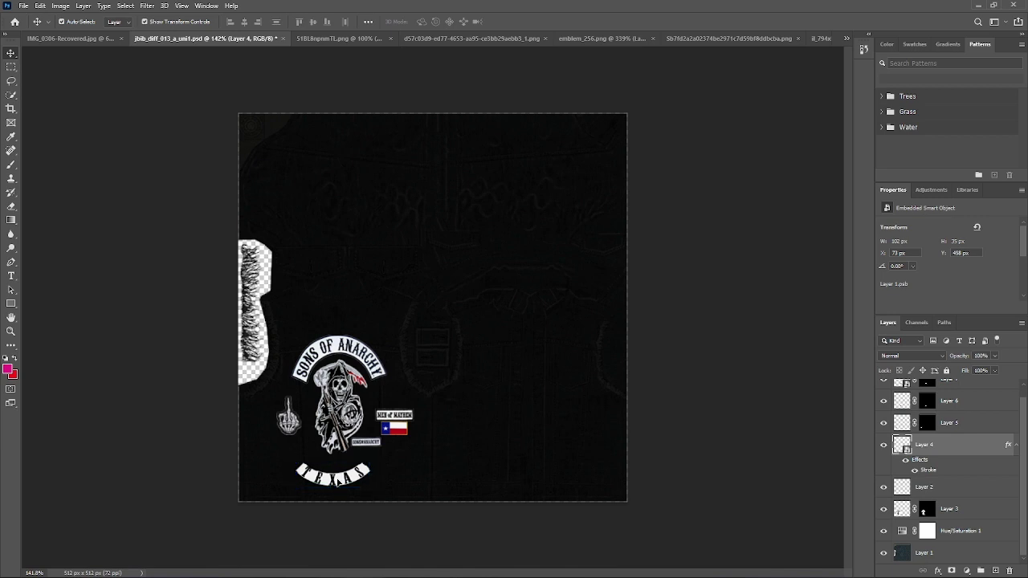
pyautogui.moveTo(337, 480); pyautogui.dragTo(338, 468)
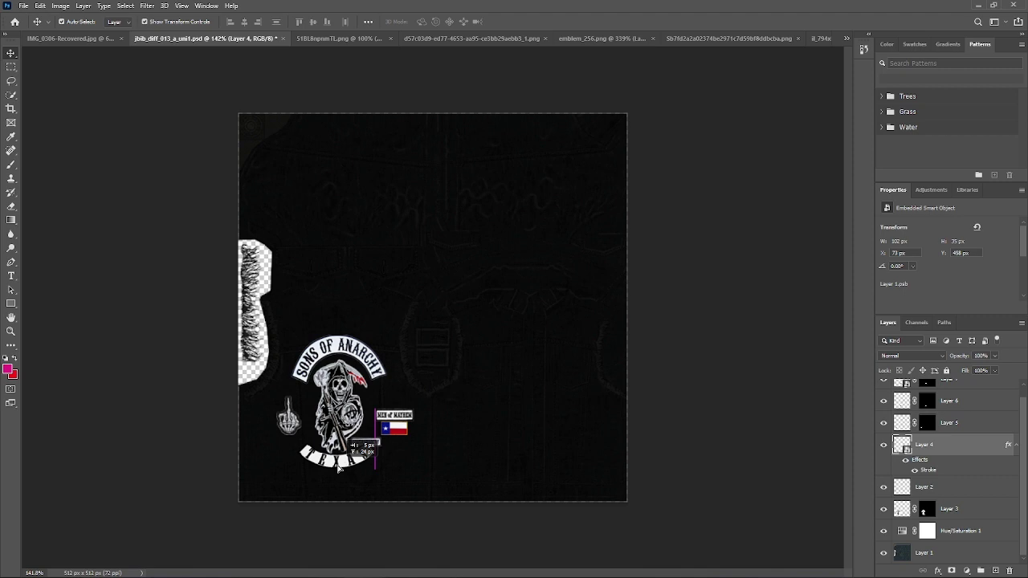
pyautogui.moveTo(338, 469); pyautogui.dragTo(338, 469)
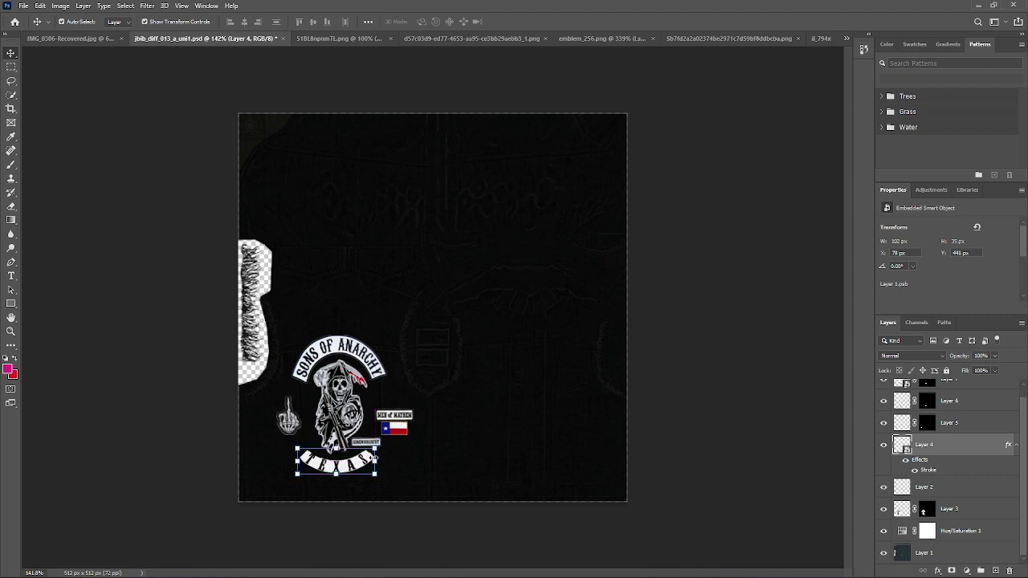
pyautogui.hotkey('ctrl', 't')
pyautogui.moveTo(373, 460); pyautogui.dragTo(376, 461)
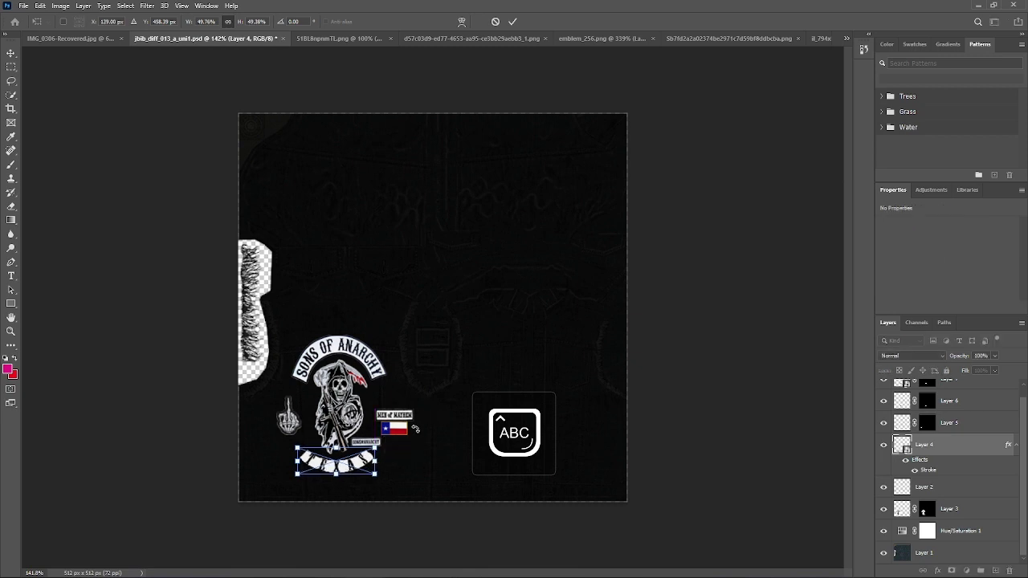
pyautogui.click(510, 25)
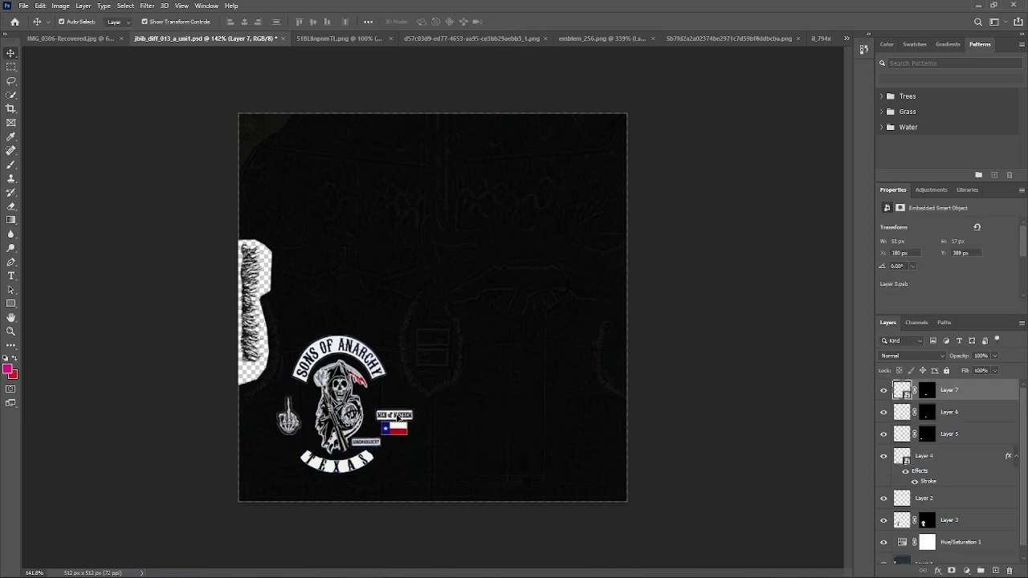
# Step: Scale the MEN OF MAYHEM patch to about 62%, about 32 px wide, and move it up closer beside the reaper
pyautogui.moveTo(398, 418); pyautogui.dragTo(392, 395)
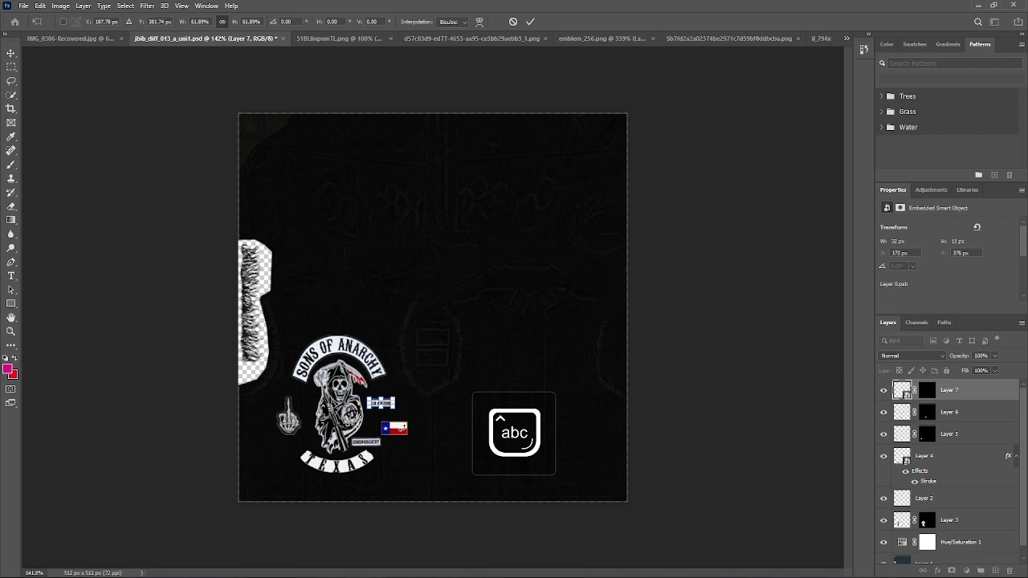
pyautogui.click(530, 23)
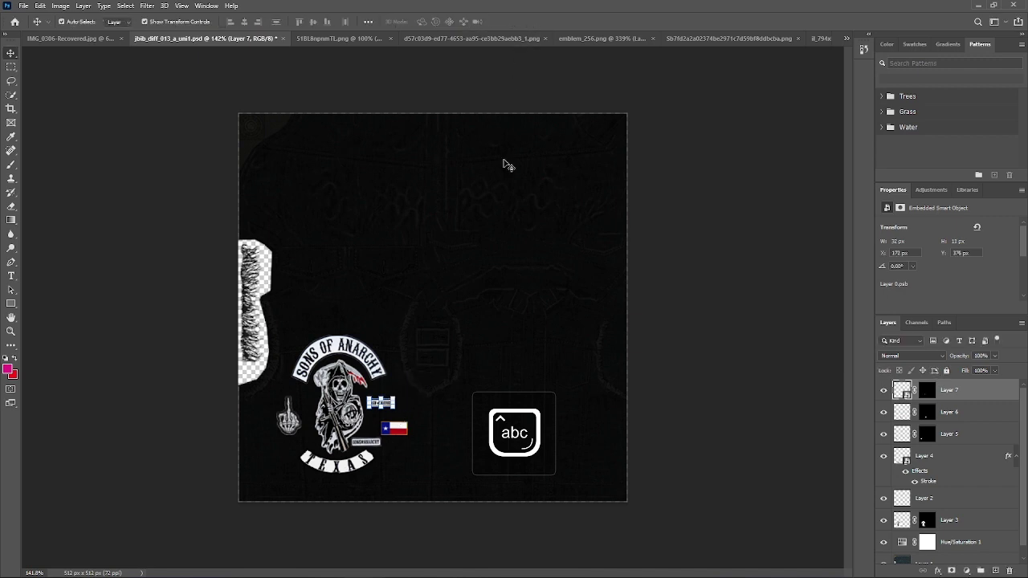
# Step: Move the Texas flag patch up directly beneath the MEN OF MAYHEM patch and scale it down to about 73.58%
pyautogui.click(398, 435)
pyautogui.press('capslock')
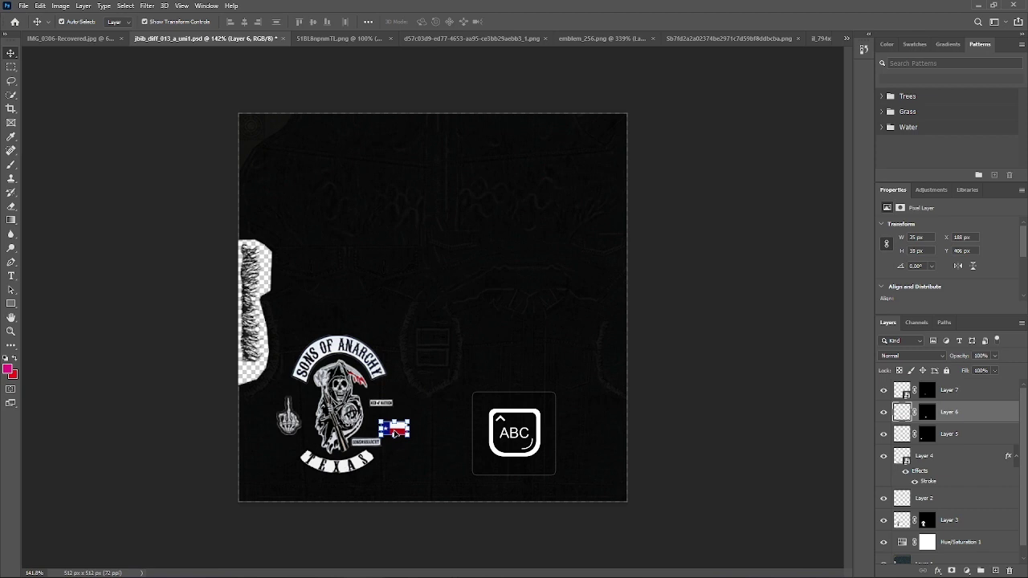
pyautogui.moveTo(394, 432)
pyautogui.mouseDown()
pyautogui.moveTo(385, 421)
pyautogui.moveTo(396, 412)
pyautogui.moveTo(387, 416)
pyautogui.mouseUp()
pyautogui.press('capslock')
pyautogui.press('capslock')
pyautogui.hotkey('ctrl', 't')
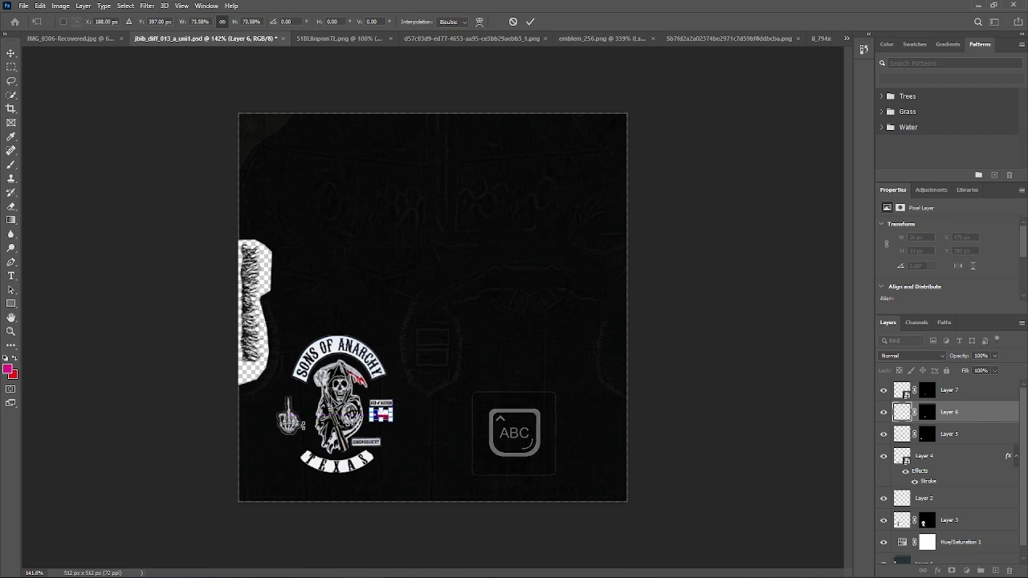
pyautogui.click(530, 21)
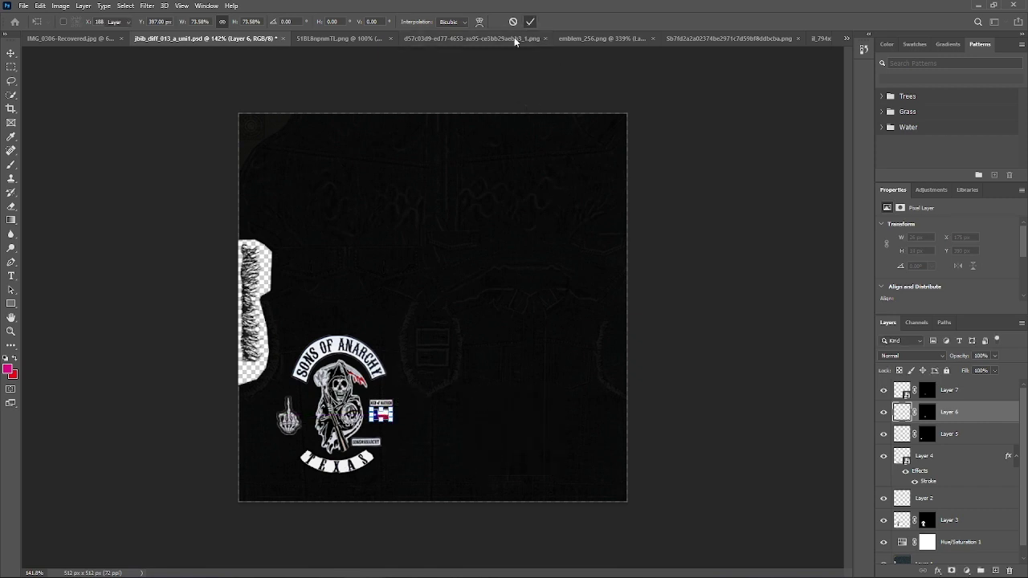
# Step: Move the skeleton hand patch closer to the reaper at about X 61, Y 373 px, sized about 36 by 36 px, and deselect it
pyautogui.click(286, 419)
pyautogui.moveTo(286, 419); pyautogui.dragTo(287, 399)
pyautogui.press('capslock')
pyautogui.press('capslock')
pyautogui.press('Return')
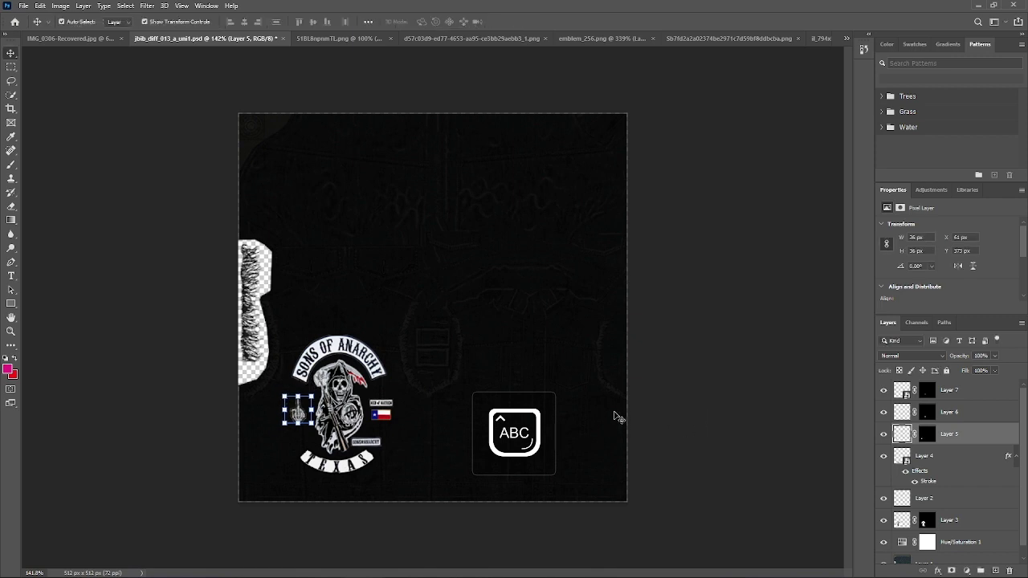
pyautogui.click(671, 412)
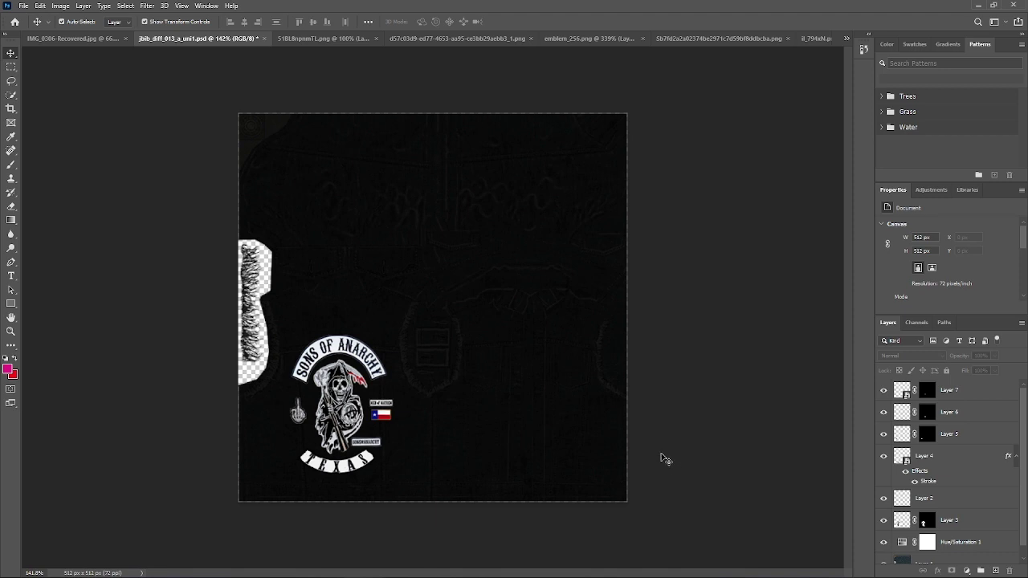
# Step: Export the vest texture as a 512 by 512 px PNG with transparency, overwriting jbib_diff_013_a_uni1 in the sonofar folder
pyautogui.click(24, 5)
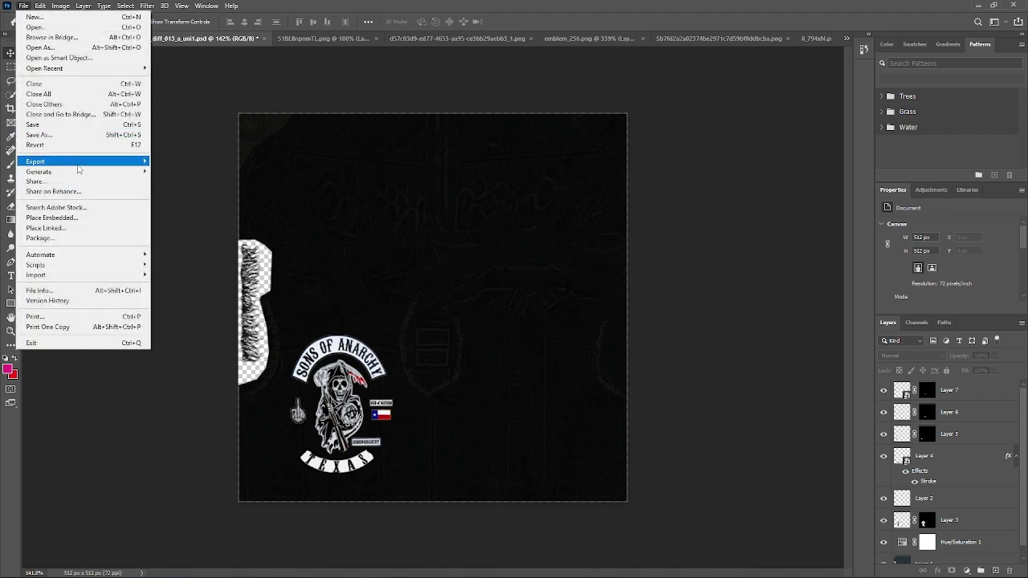
pyautogui.moveTo(79, 164)
pyautogui.click(193, 178)
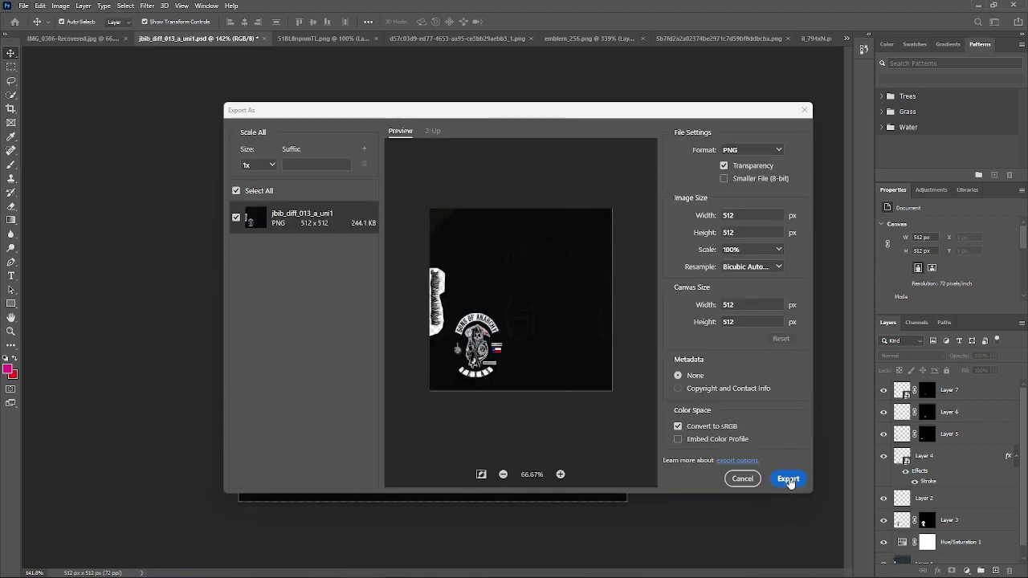
pyautogui.click(789, 479)
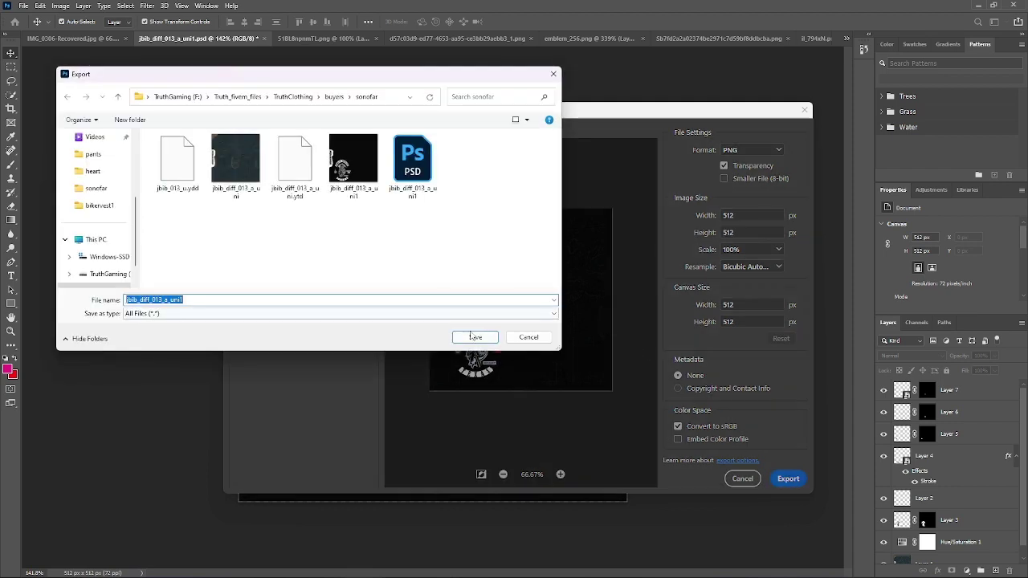
pyautogui.click(480, 340)
pyautogui.click(540, 298)
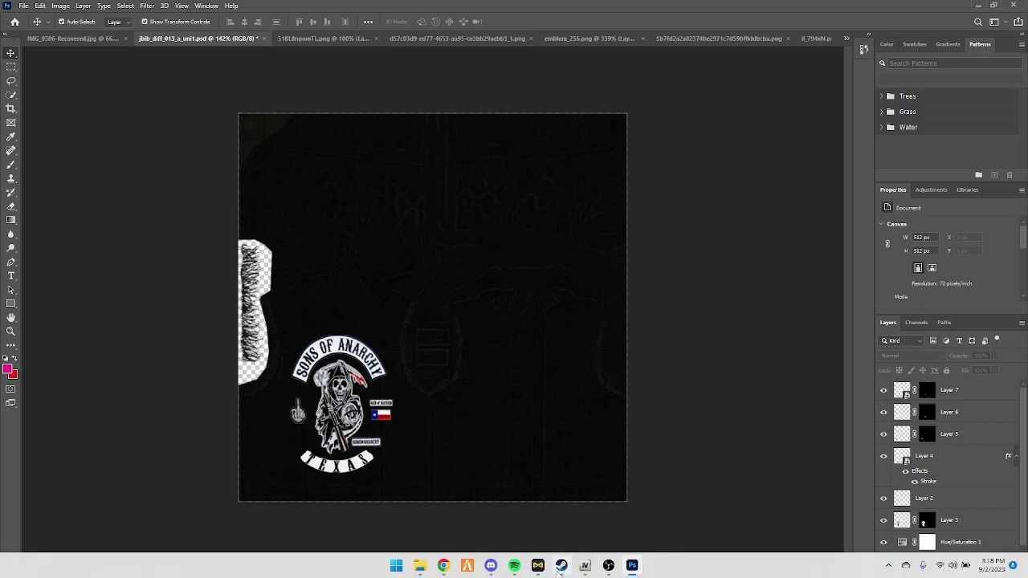
# Step: Switch to OpenIV, replace the texture in jbib_diff_013_a_uni.ytd with the exported jbib_diff_013_a_uni1 PNG, and save the dictionary
pyautogui.moveTo(585, 566)
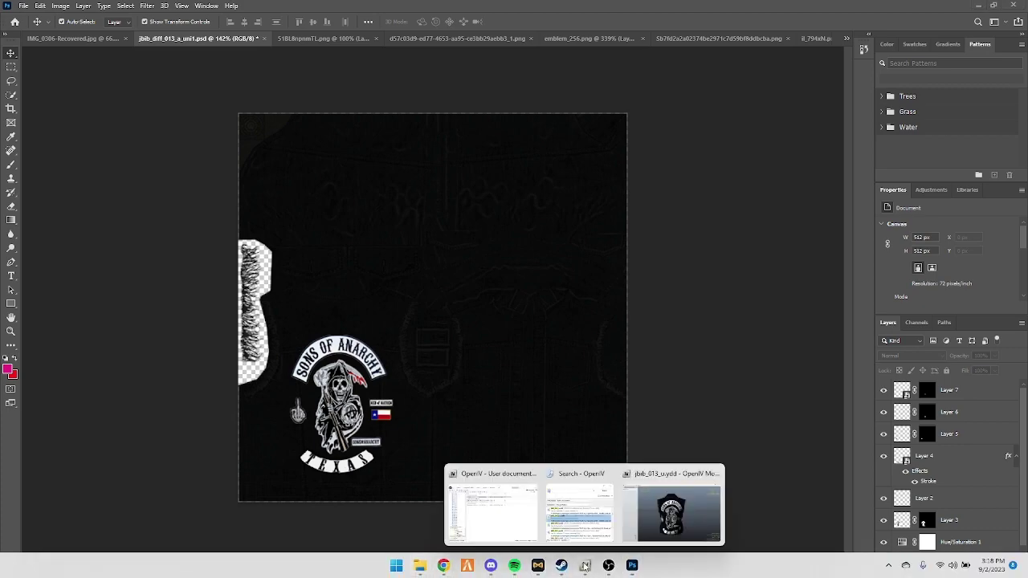
pyautogui.click(504, 518)
pyautogui.doubleClick(377, 235)
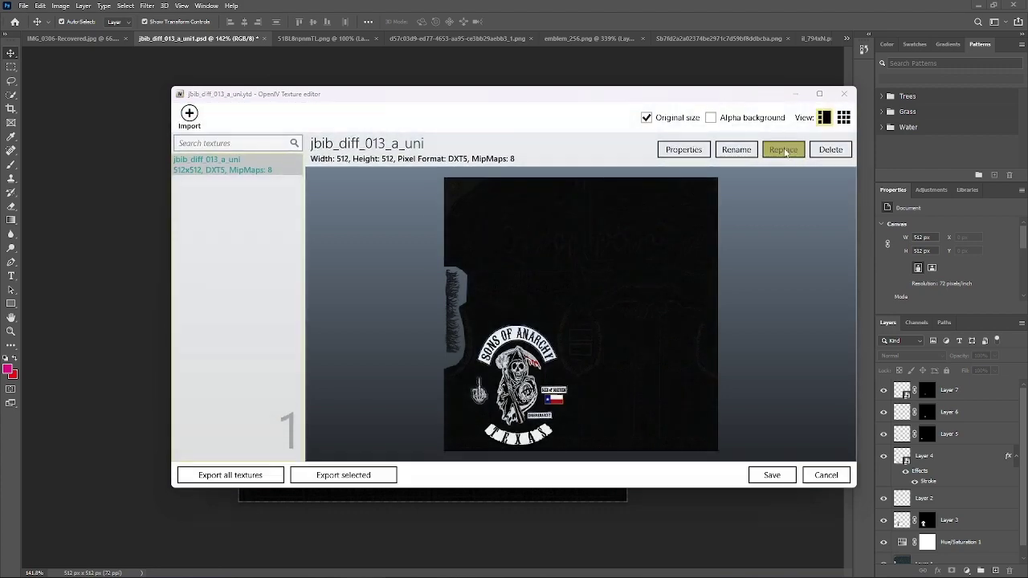
pyautogui.click(782, 150)
pyautogui.doubleClick(363, 195)
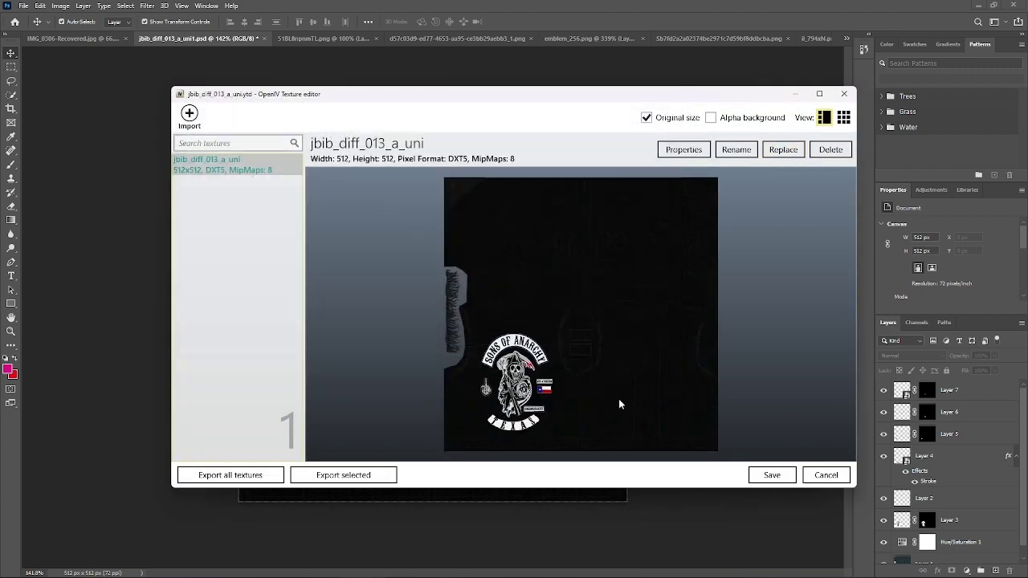
pyautogui.click(767, 474)
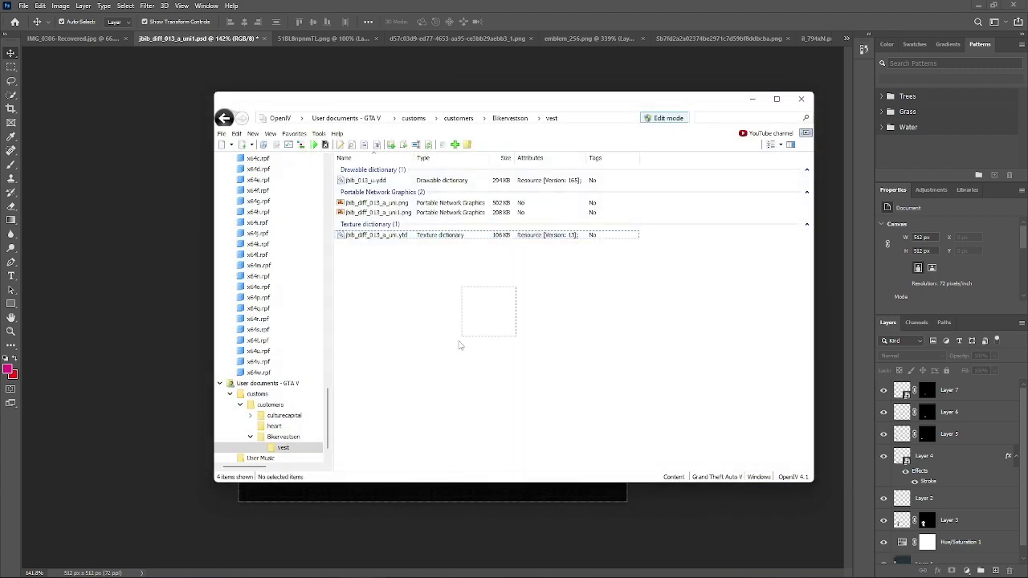
# Step: Reload the jbib_013_u.ydd vest model with the updated texture and examine the patch layout on its back
pyautogui.doubleClick(394, 184)
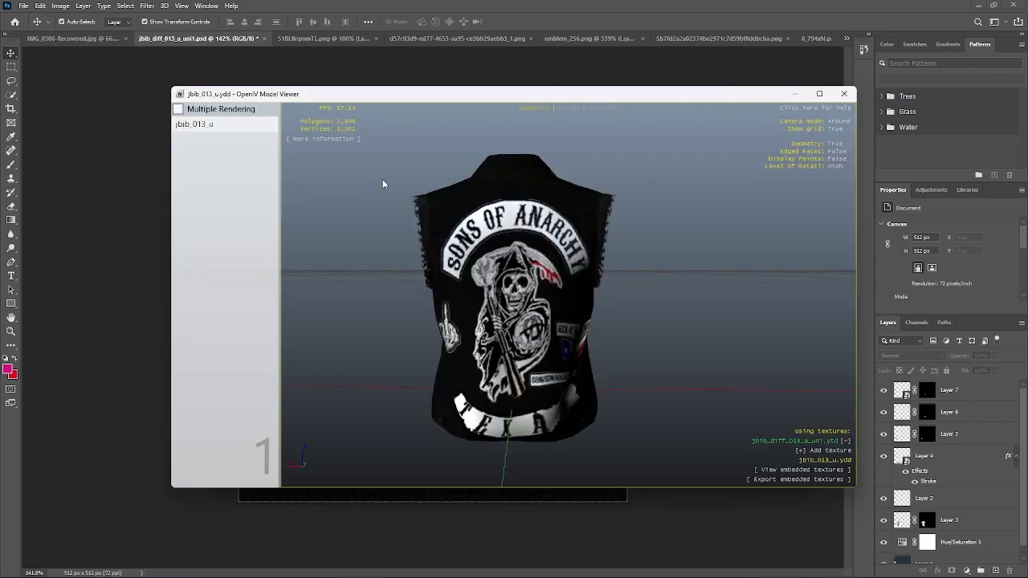
pyautogui.click(844, 94)
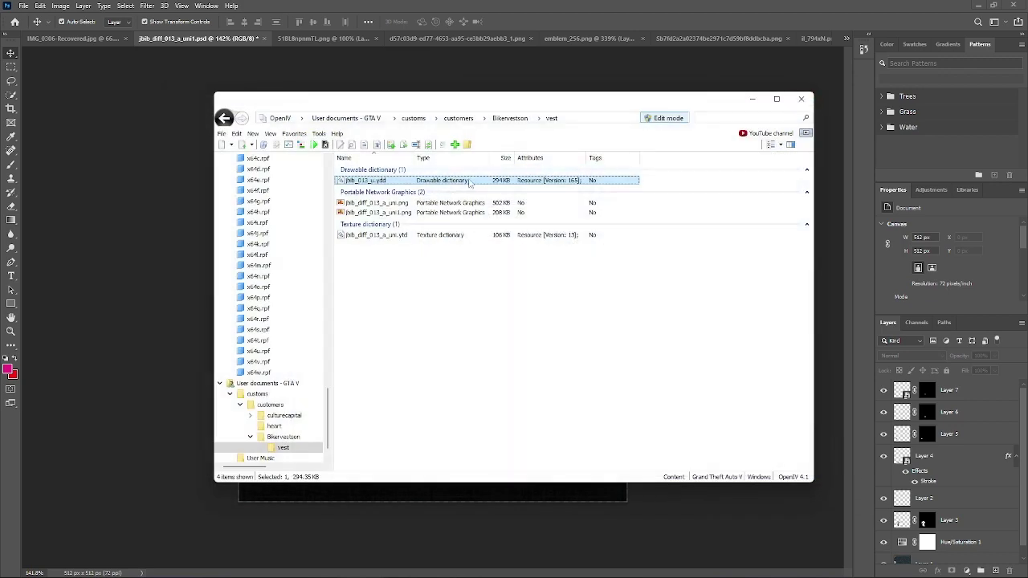
pyautogui.moveTo(462, 226); pyautogui.dragTo(617, 351)
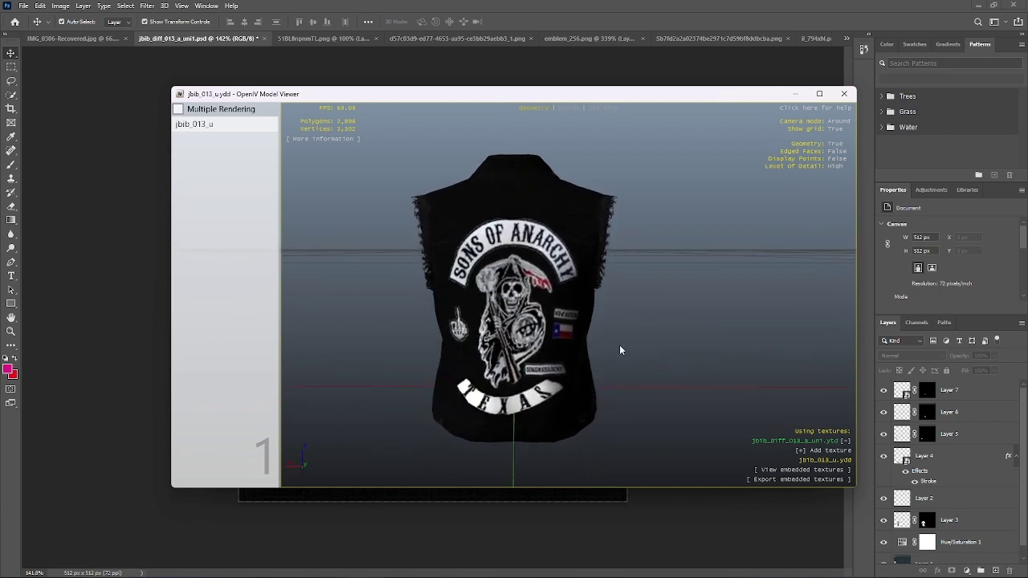
pyautogui.moveTo(508, 249); pyautogui.dragTo(524, 281)
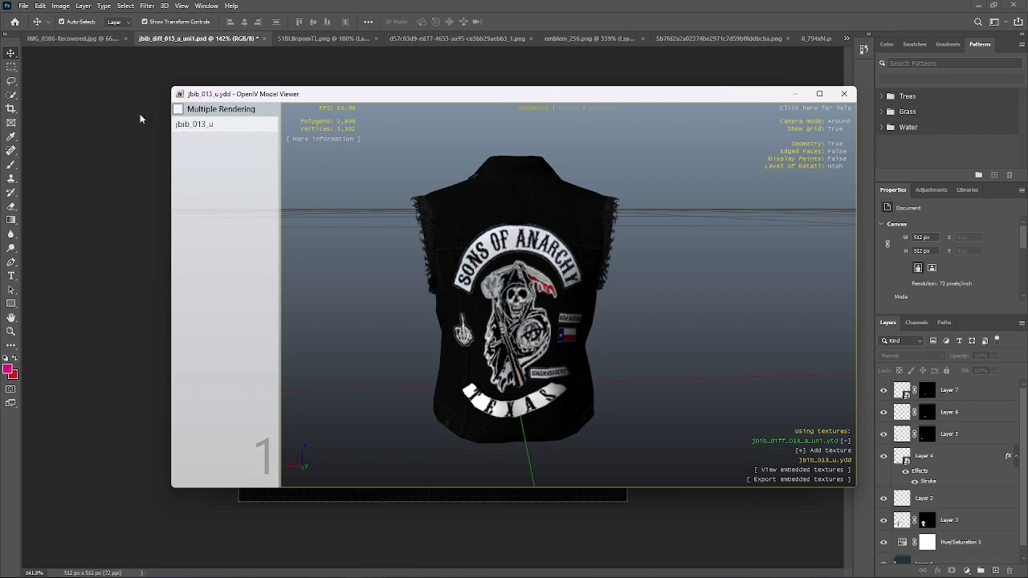
# Step: Capture two screenshots of the vest's back in the model viewer, one nearly straight on and one from an angle
pyautogui.press('super+shift+s')
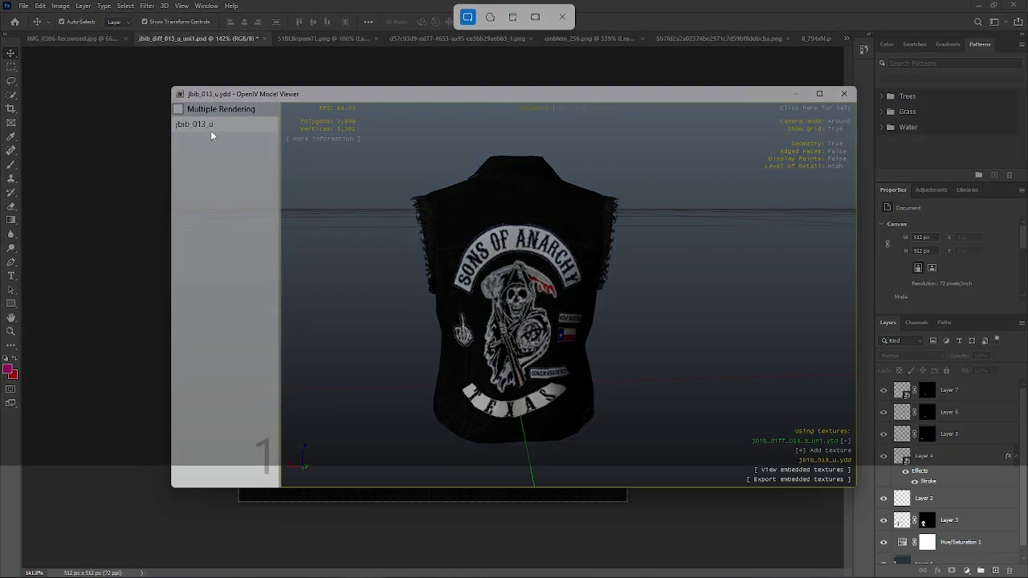
pyautogui.moveTo(178, 93); pyautogui.dragTo(815, 453)
pyautogui.moveTo(649, 376)
pyautogui.mouseDown()
pyautogui.moveTo(635, 372)
pyautogui.moveTo(646, 373)
pyautogui.mouseUp()
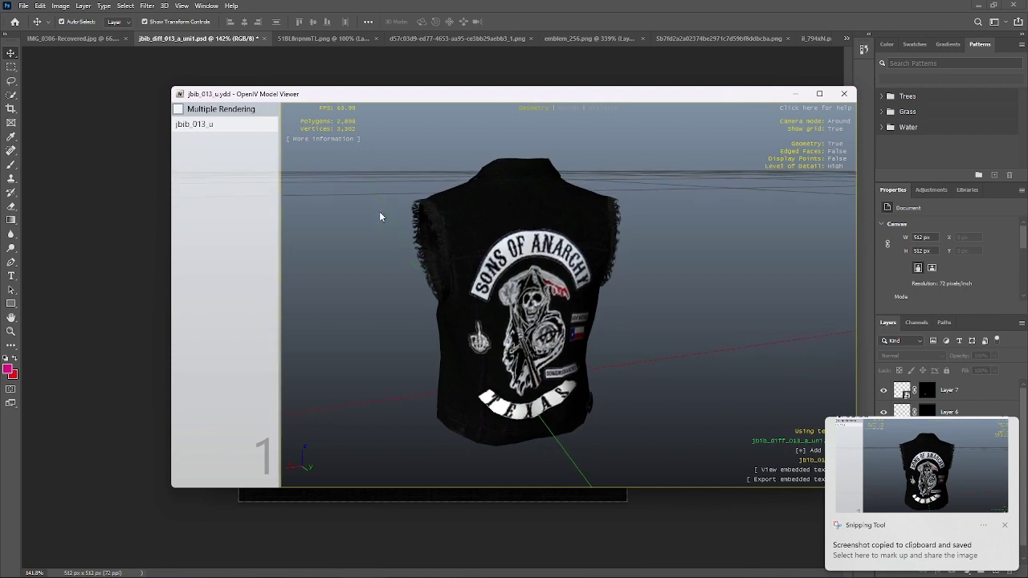
pyautogui.press('super+shift+s')
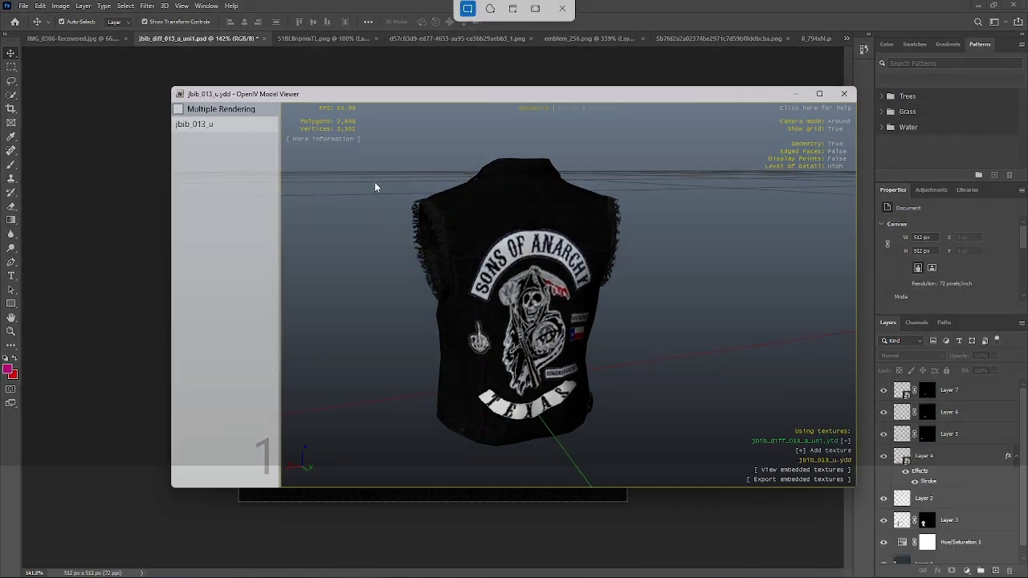
pyautogui.moveTo(248, 100); pyautogui.dragTo(825, 464)
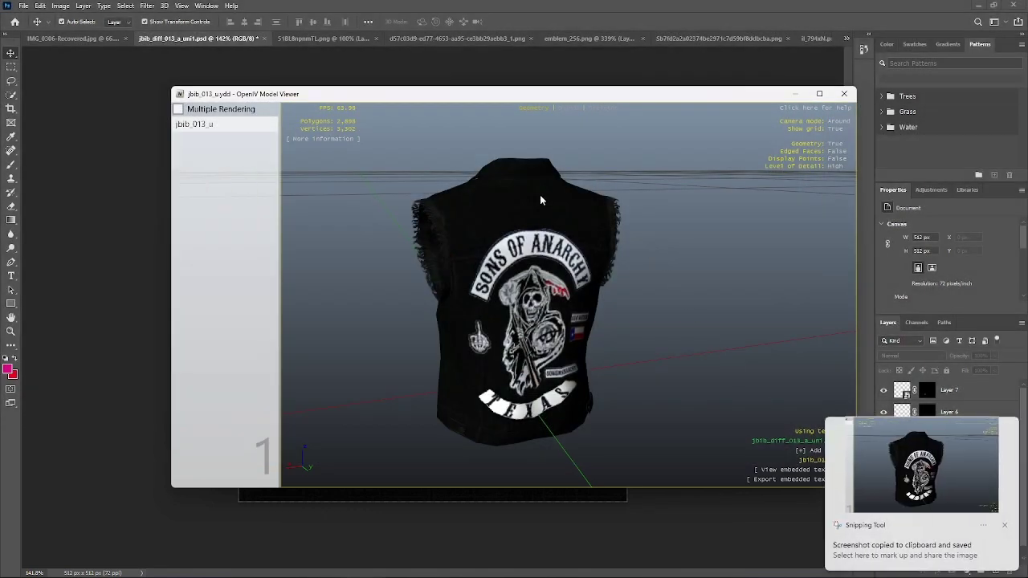
pyautogui.moveTo(624, 252); pyautogui.dragTo(603, 314)
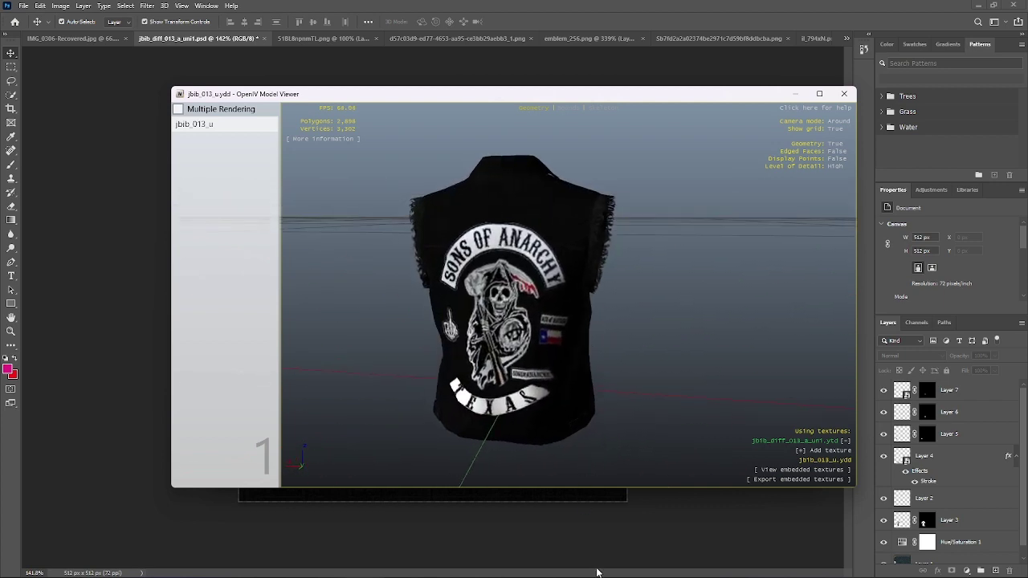
# Step: Switch back to Photoshop and close the patch source images, including MEN OF MAYHEM and the Texas flag, saving their changes
pyautogui.moveTo(607, 566)
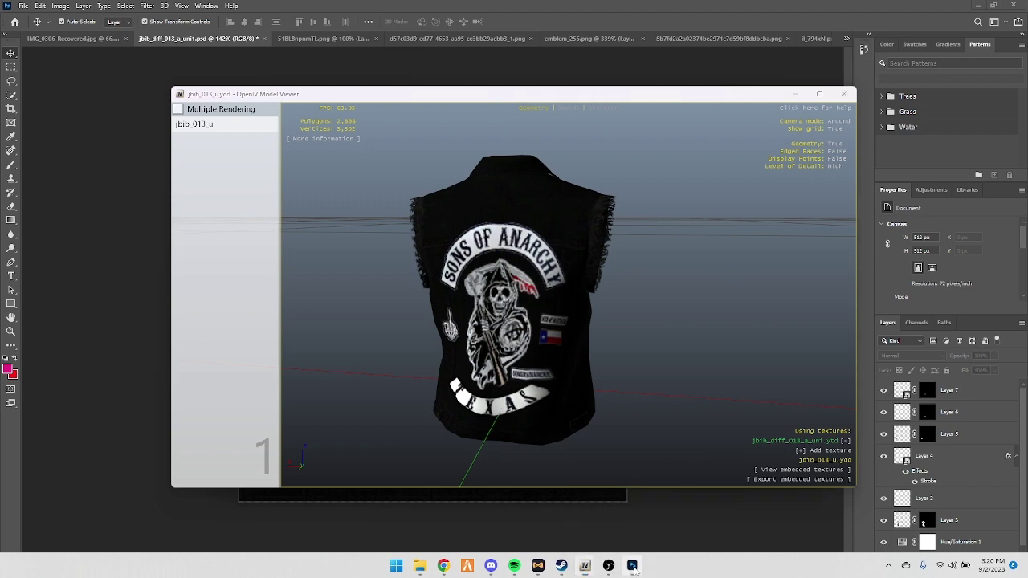
pyautogui.click(637, 38)
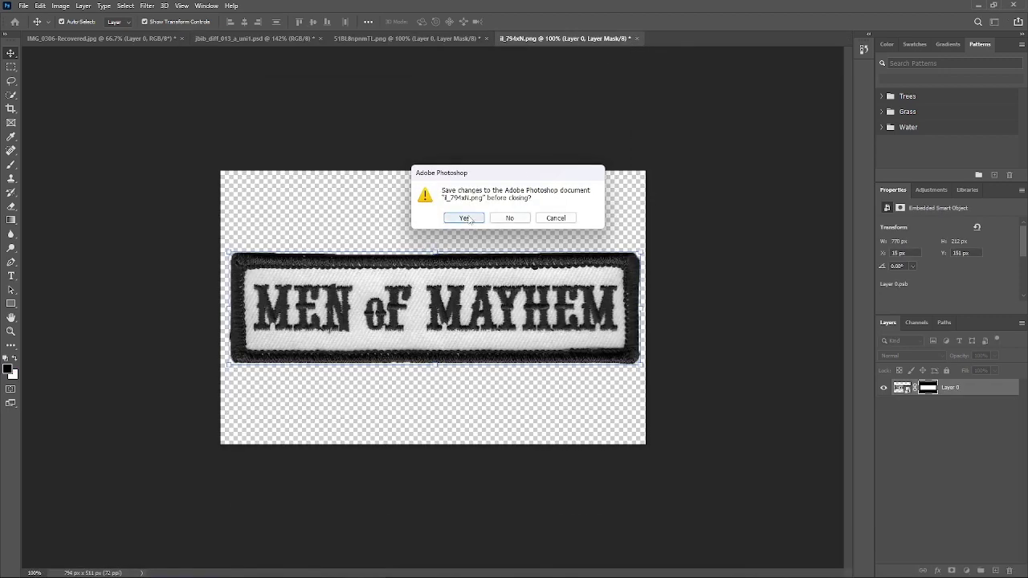
pyautogui.click(469, 218)
pyautogui.click(413, 38)
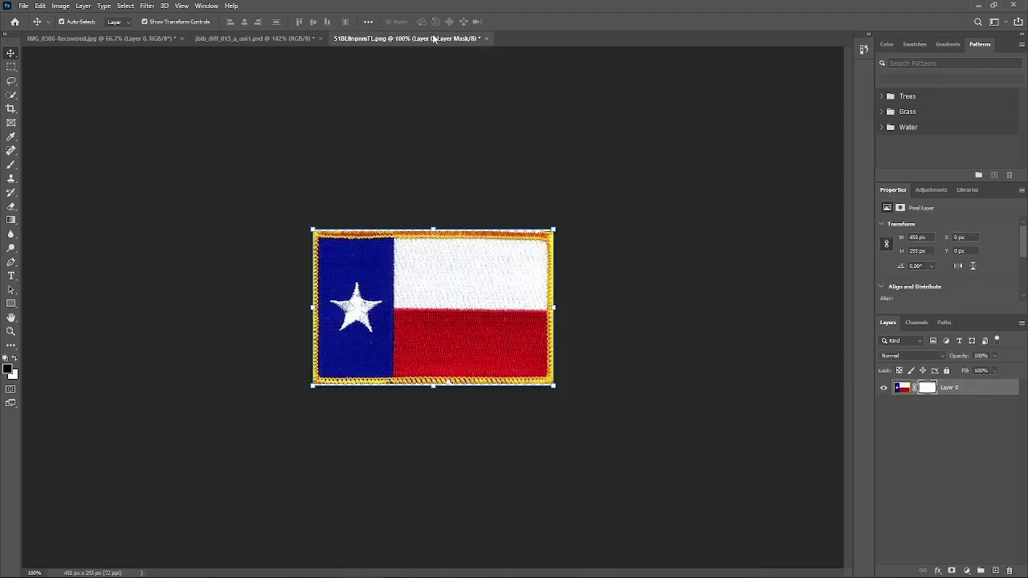
pyautogui.click(486, 37)
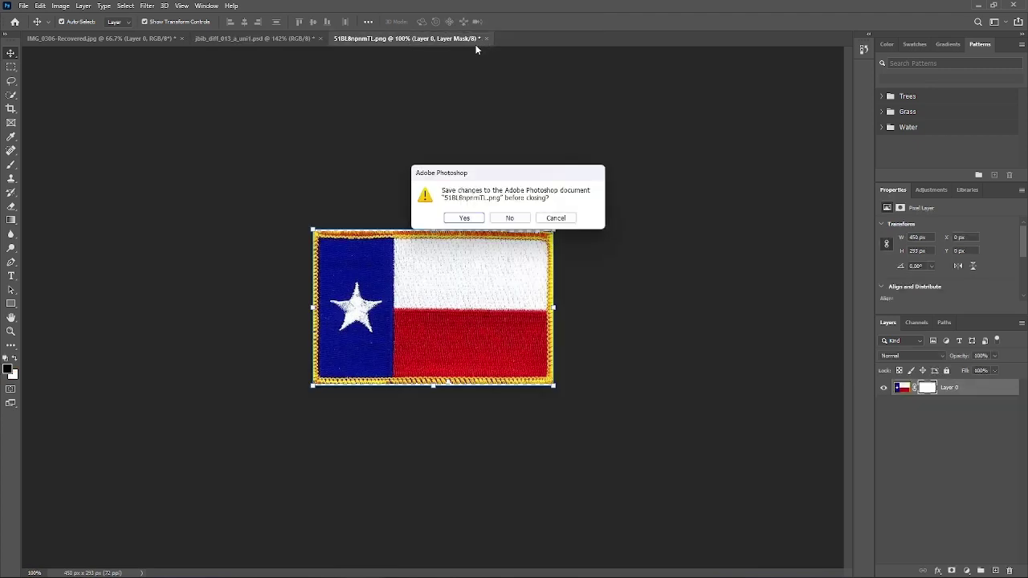
pyautogui.click(469, 217)
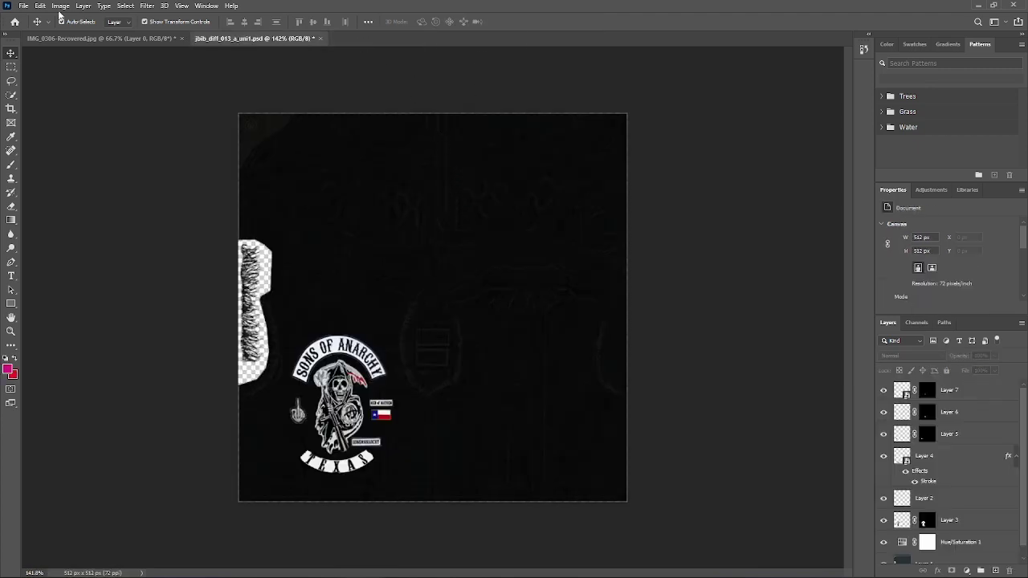
# Step: Start opening another patch image from the bikervest1 logos folder
pyautogui.click(24, 6)
pyautogui.click(42, 31)
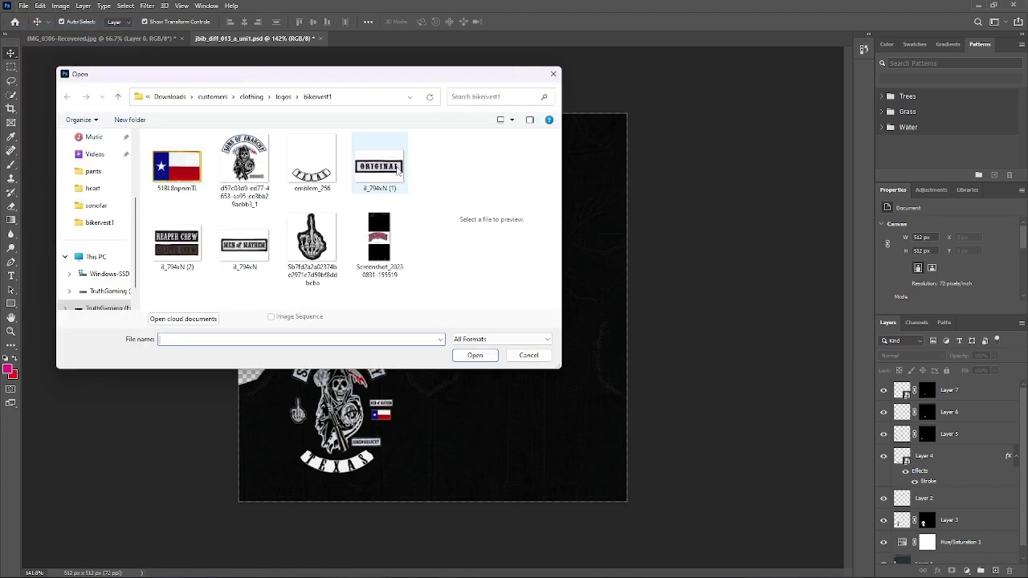
# Step: Open the image il_794xN (2) and mask out the white background around both REAPER CREW patches
pyautogui.click(189, 250)
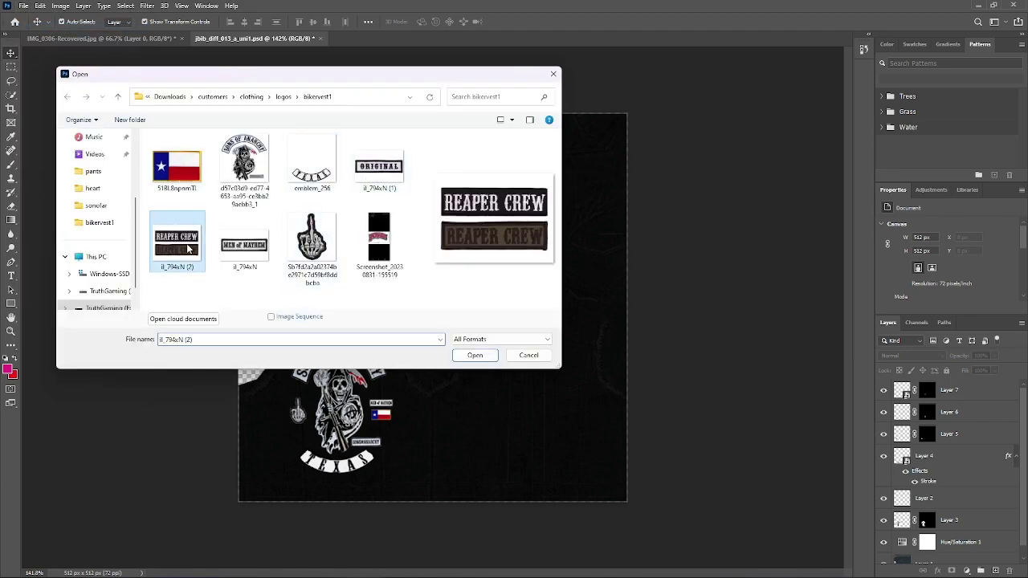
pyautogui.doubleClick(189, 250)
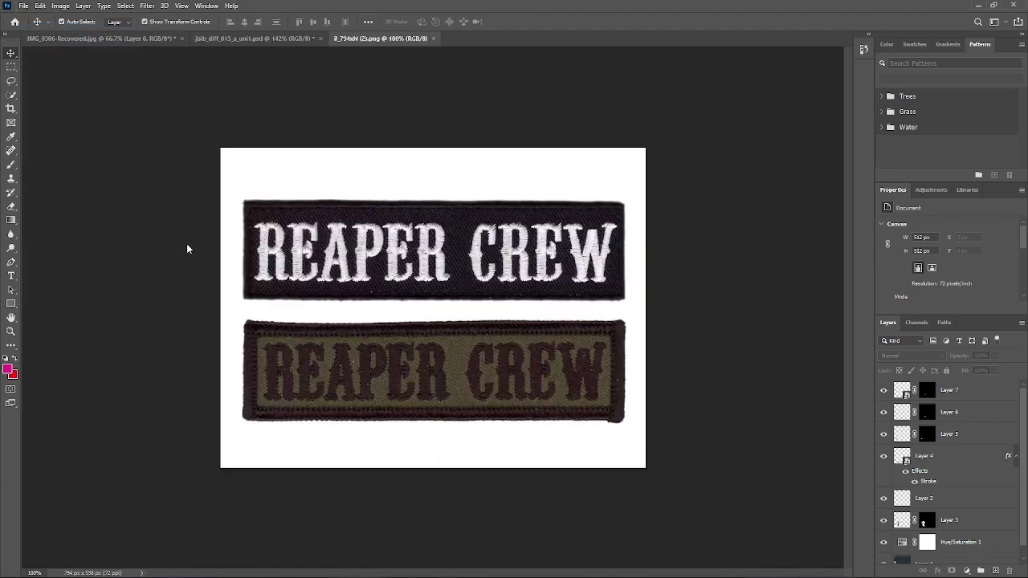
pyautogui.click(10, 95)
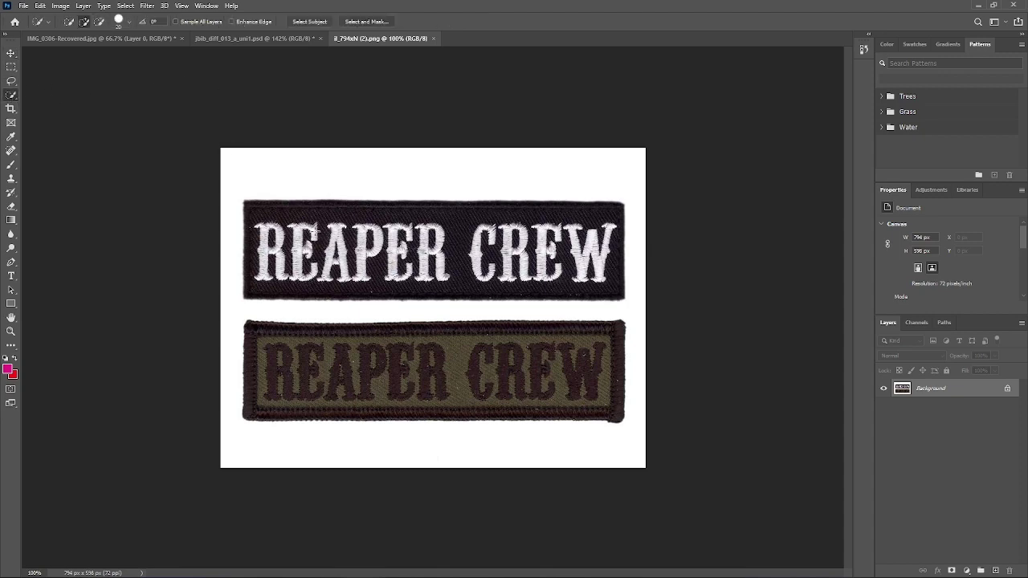
pyautogui.moveTo(322, 230)
pyautogui.mouseDown()
pyautogui.moveTo(455, 251)
pyautogui.moveTo(528, 243)
pyautogui.moveTo(440, 248)
pyautogui.mouseUp()
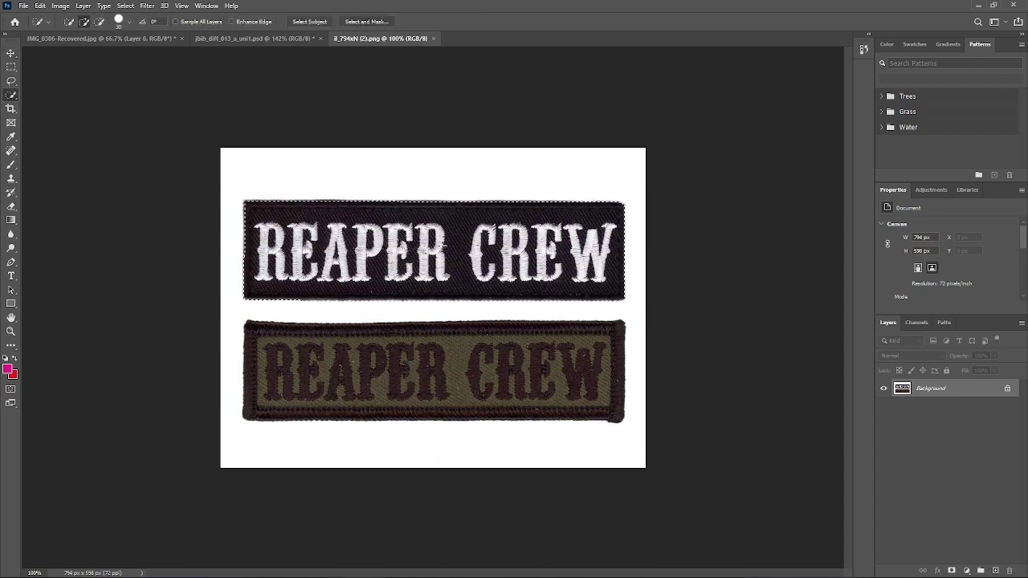
pyautogui.click(952, 570)
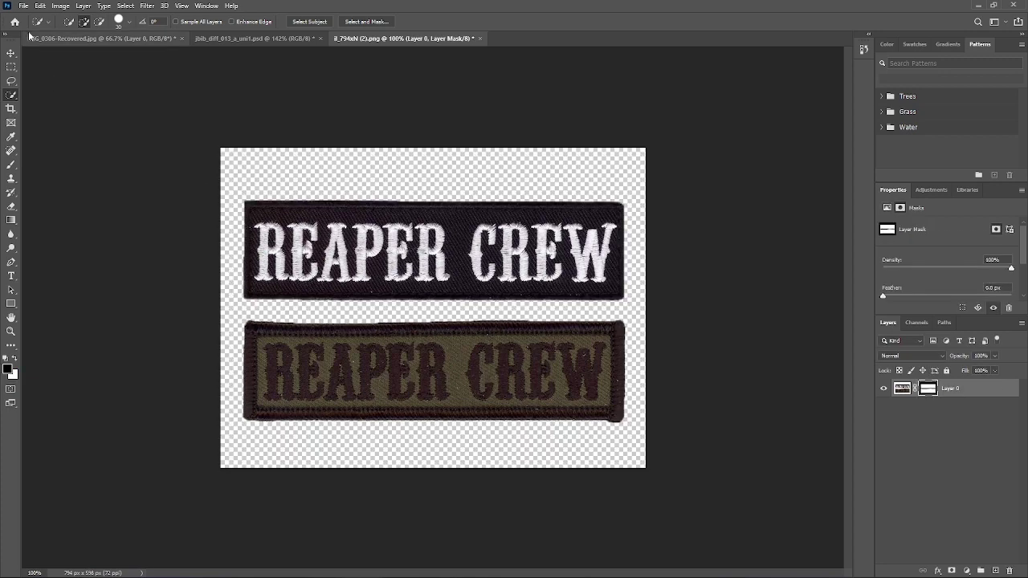
# Step: Copy the masked REAPER CREW layer into the vest texture document jbib_diff_013_a_uni1.psd
pyautogui.click(24, 5)
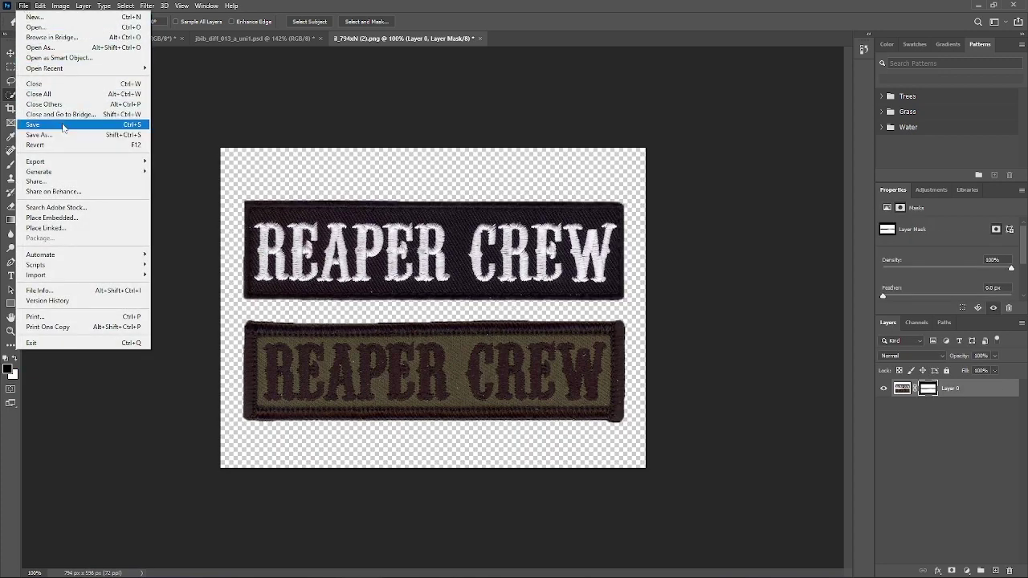
pyautogui.click(275, 97)
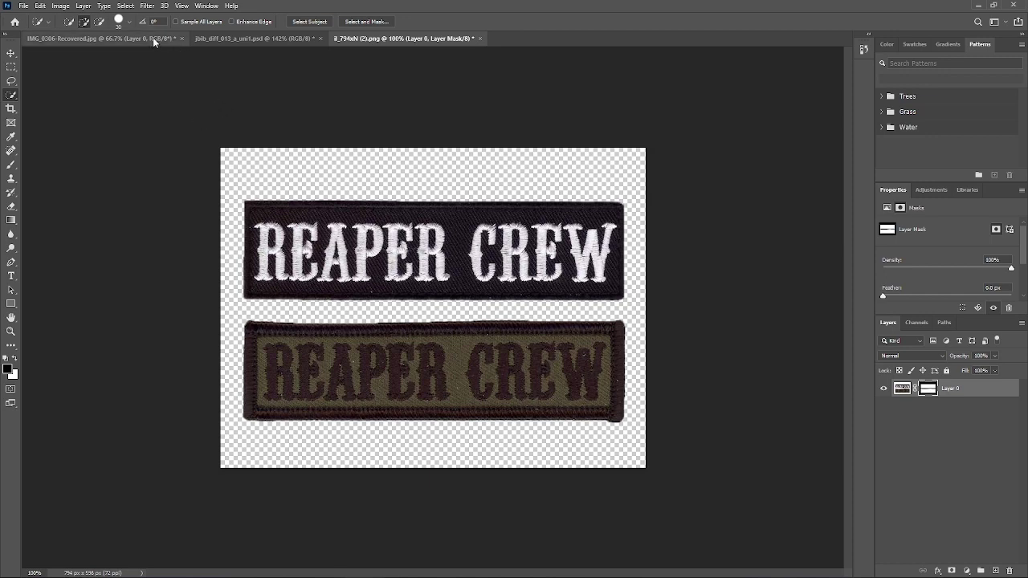
pyautogui.click(211, 39)
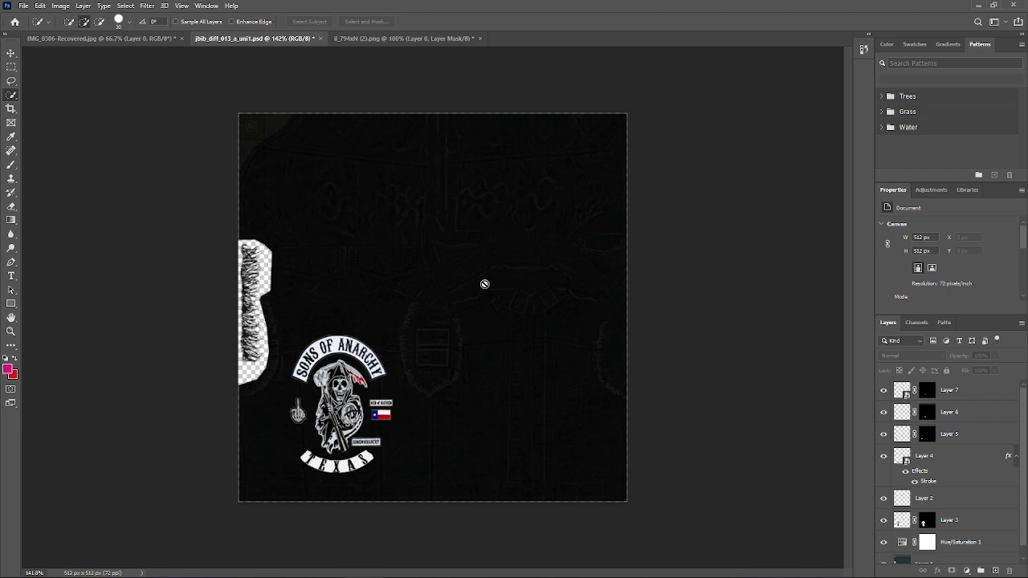
pyautogui.hotkey('ctrl', 'v')
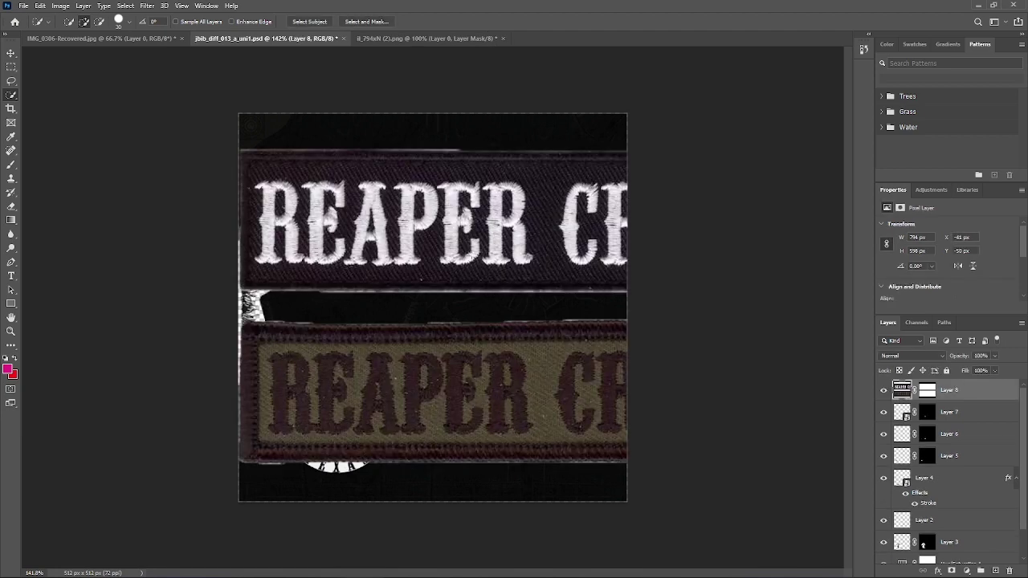
# Step: Scale the pasted REAPER CREW layer to about 53 × 21 px and place it on the right half of the vest texture
pyautogui.click(10, 53)
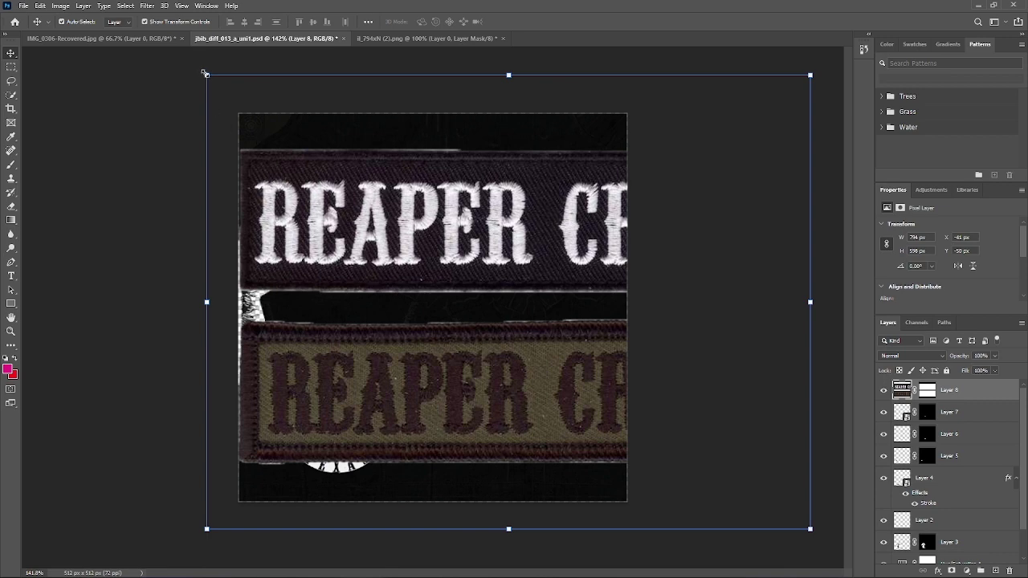
pyautogui.moveTo(205, 73); pyautogui.dragTo(581, 403)
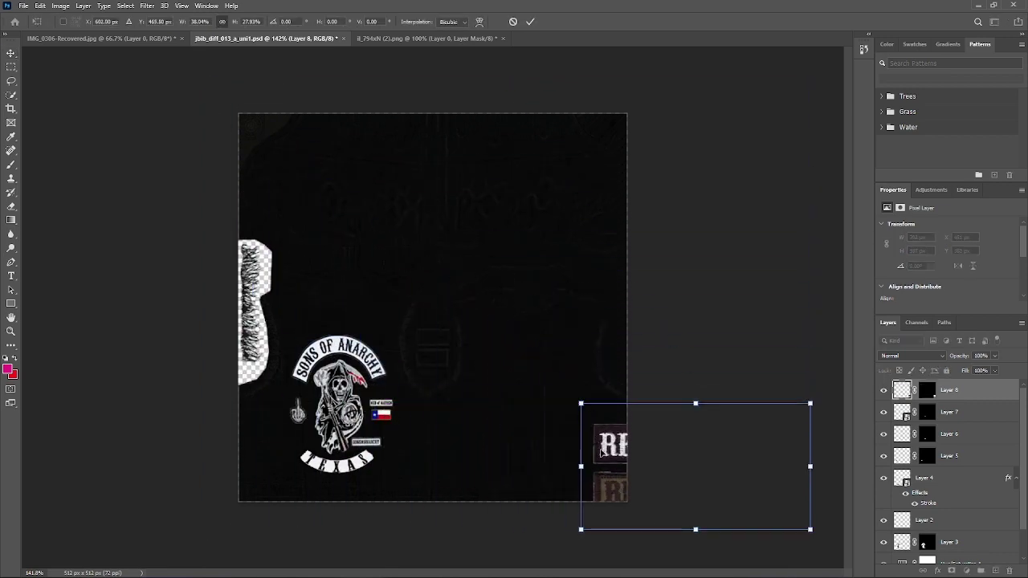
pyautogui.moveTo(600, 452); pyautogui.dragTo(584, 342)
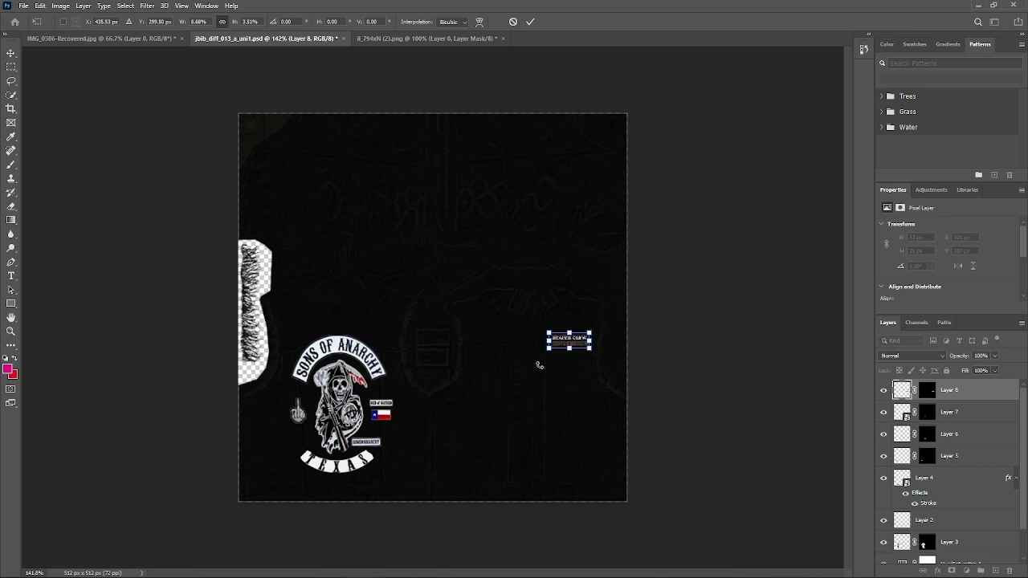
pyautogui.click(529, 22)
pyautogui.click(699, 385)
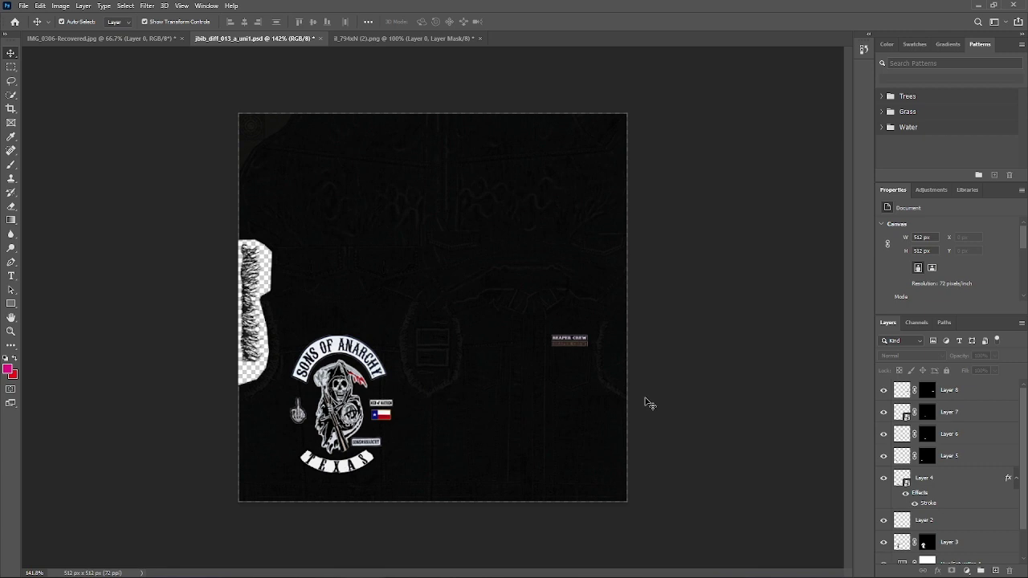
# Step: Move the REAPER CREW patch slightly up and rotate it about 11° clockwise
pyautogui.click(582, 351)
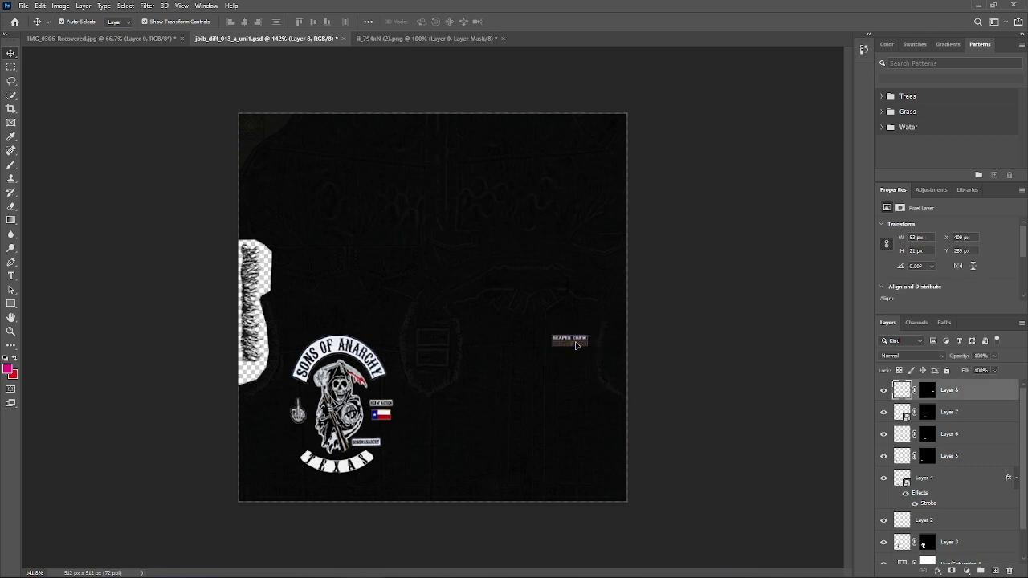
pyautogui.moveTo(575, 345); pyautogui.dragTo(574, 341)
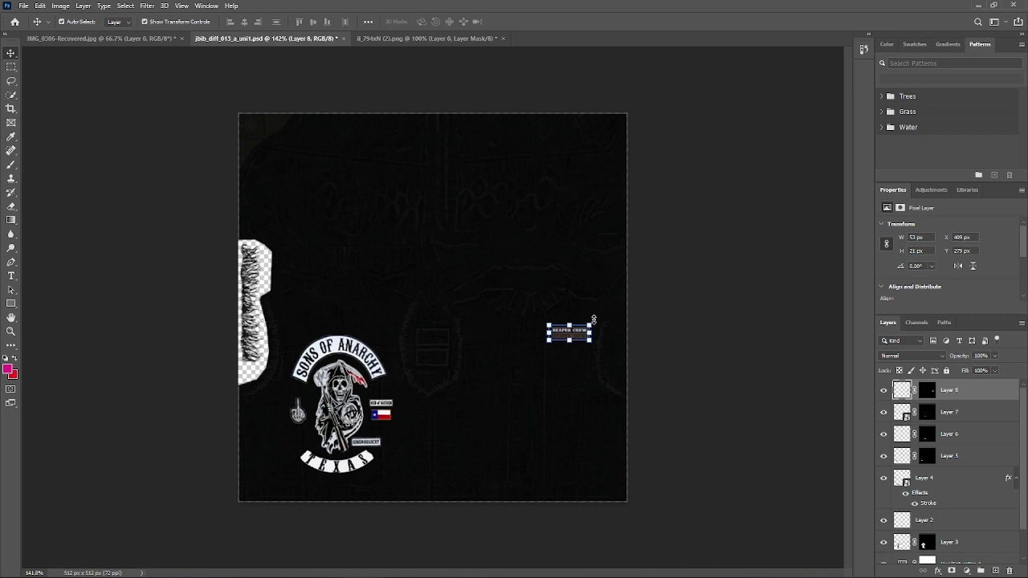
pyautogui.moveTo(595, 319); pyautogui.dragTo(599, 321)
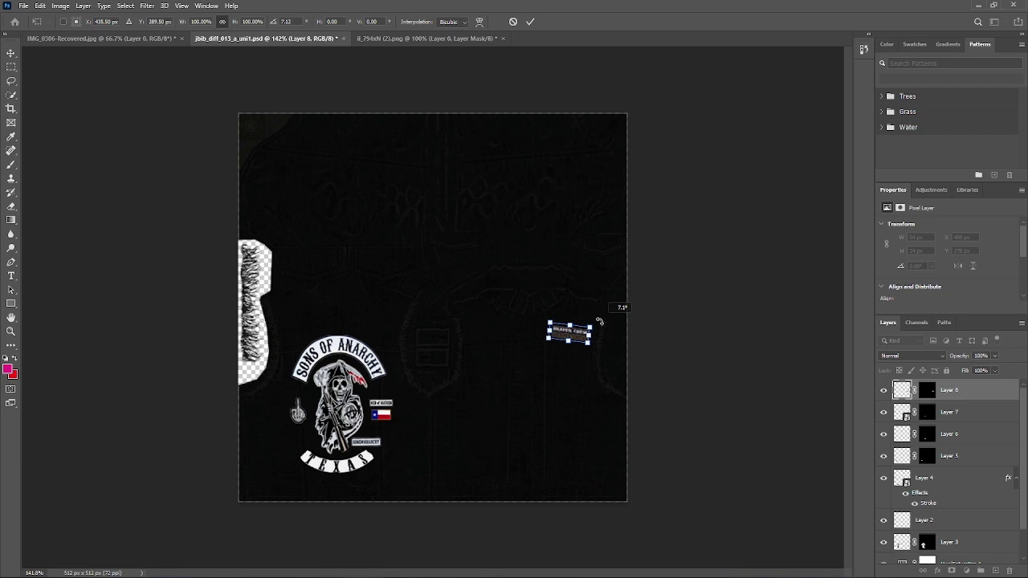
pyautogui.moveTo(599, 321); pyautogui.dragTo(600, 322)
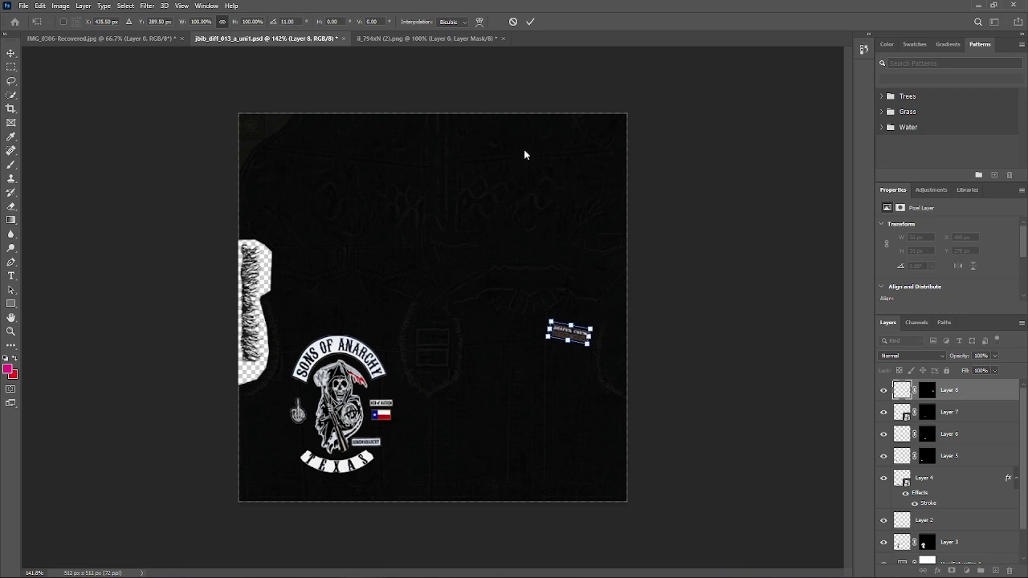
pyautogui.click(530, 22)
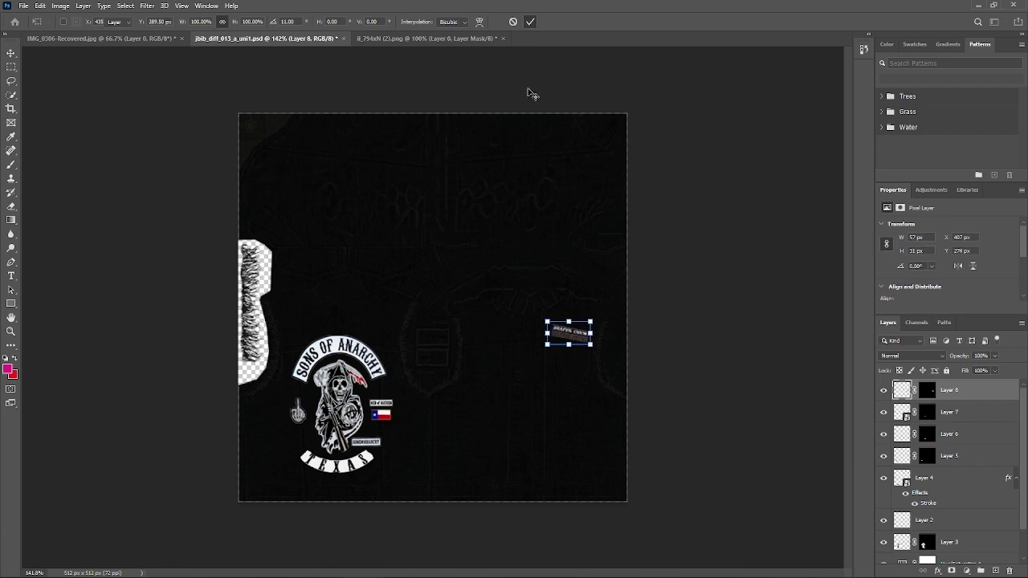
# Step: Shift the rotated REAPER CREW patch about 7 px to the right on the vest texture
pyautogui.click(575, 395)
pyautogui.click(573, 339)
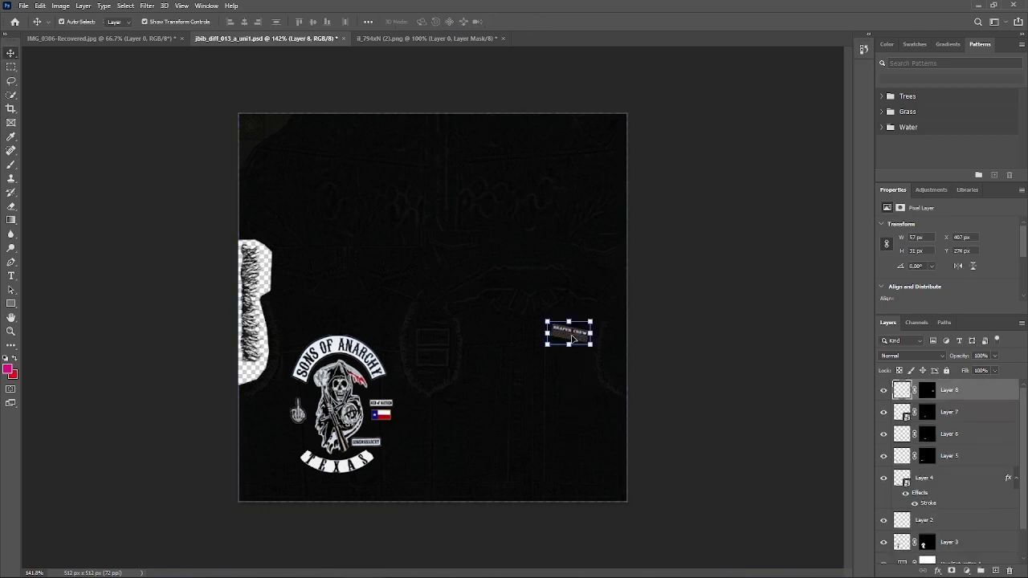
pyautogui.moveTo(572, 339); pyautogui.dragTo(577, 341)
pyautogui.click(610, 411)
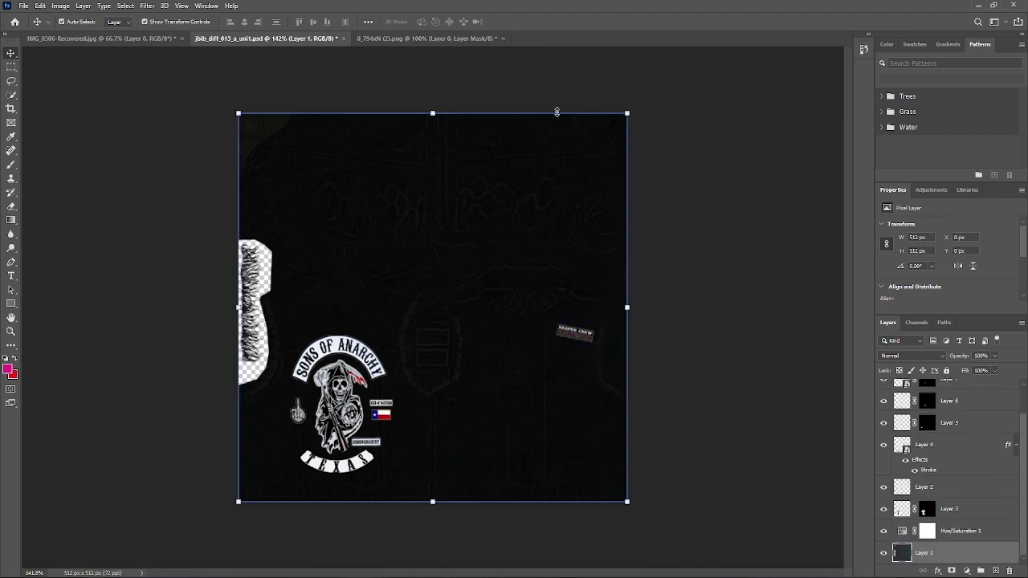
# Step: Rotate the REAPER CREW patch back slightly counter-clockwise by about 3° and apply the transform
pyautogui.click(582, 335)
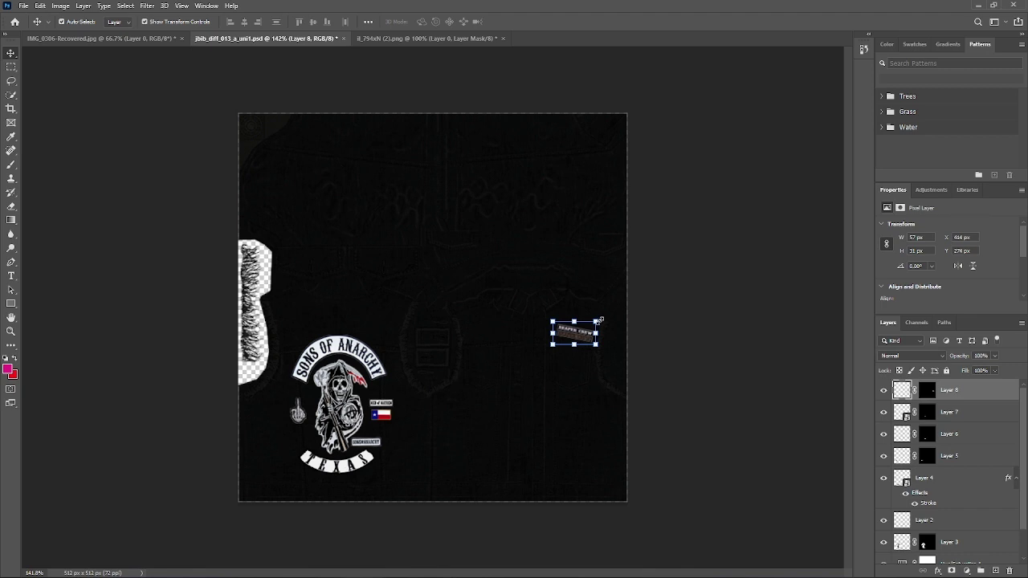
pyautogui.click(600, 318)
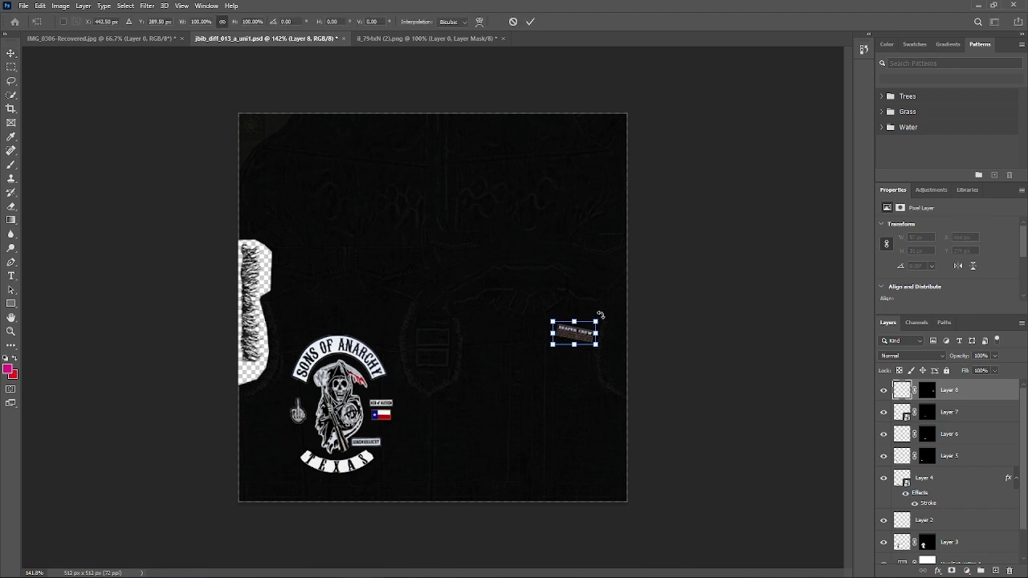
pyautogui.moveTo(599, 315); pyautogui.dragTo(601, 313)
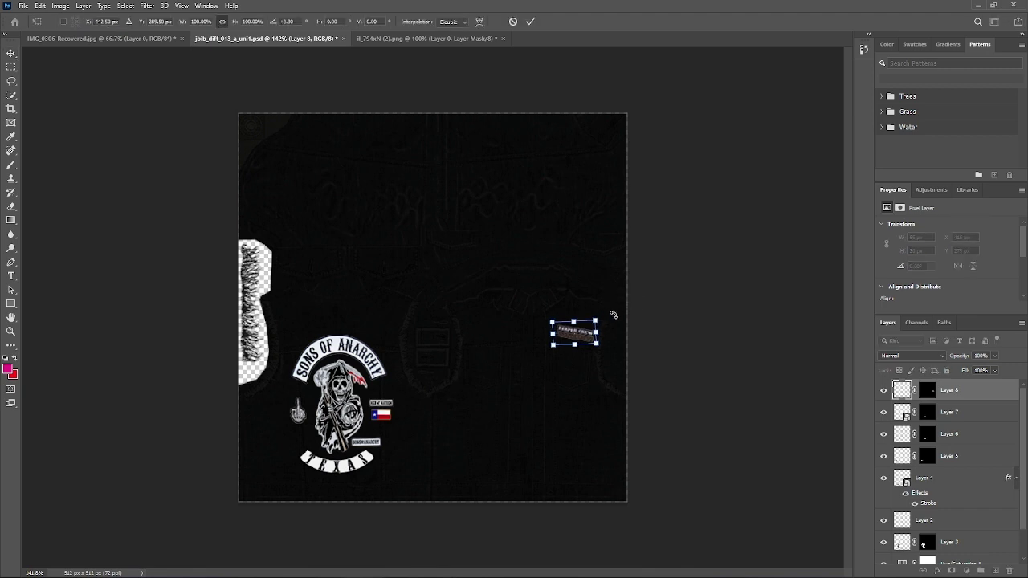
pyautogui.click(530, 22)
pyautogui.click(657, 337)
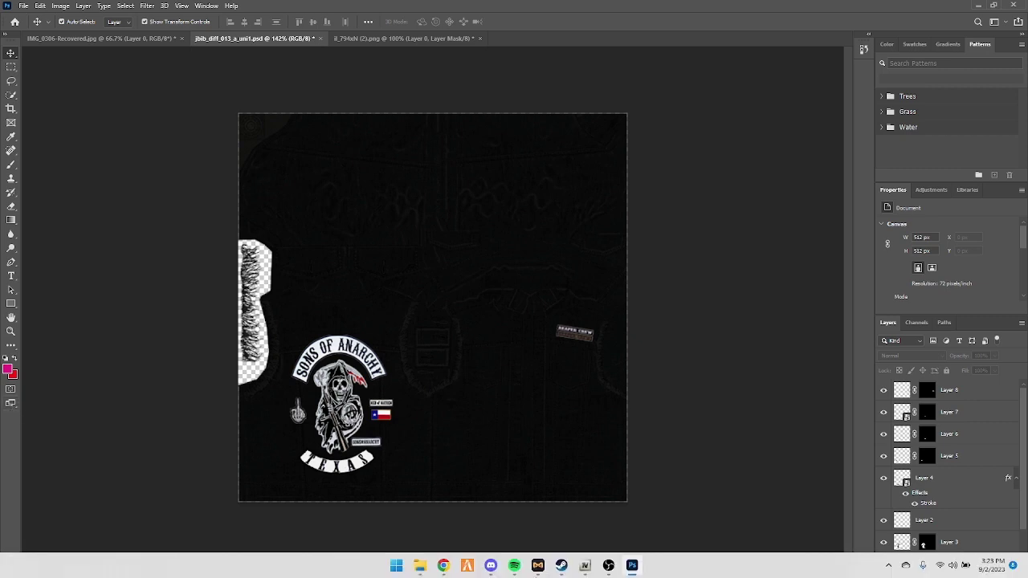
# Step: Switch to OpenIV Model Viewer and examine the placement of the patches on the jbib_013_u vest model
pyautogui.moveTo(574, 572)
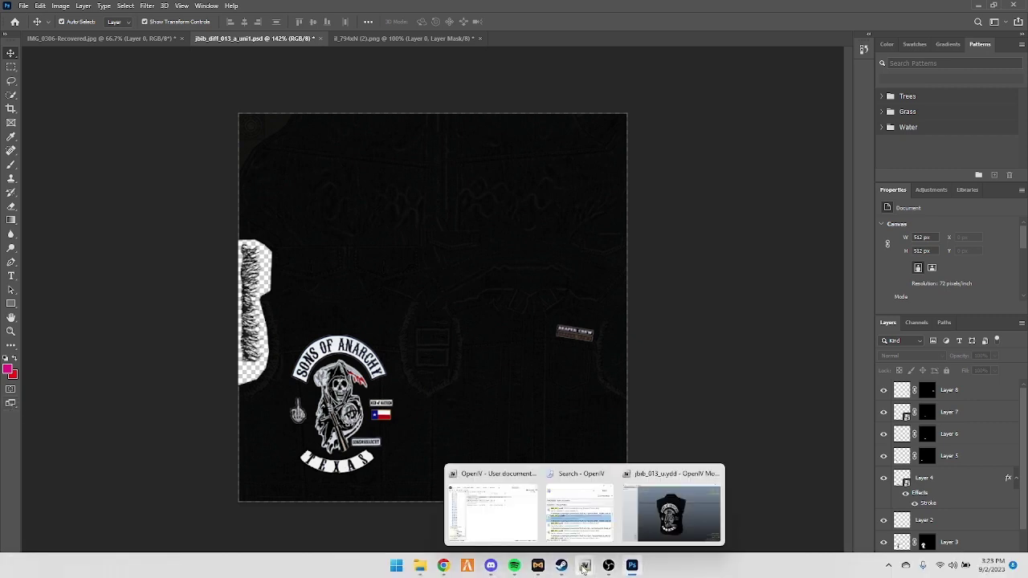
pyautogui.click(670, 506)
pyautogui.moveTo(566, 411); pyautogui.dragTo(513, 444)
pyautogui.moveTo(538, 565)
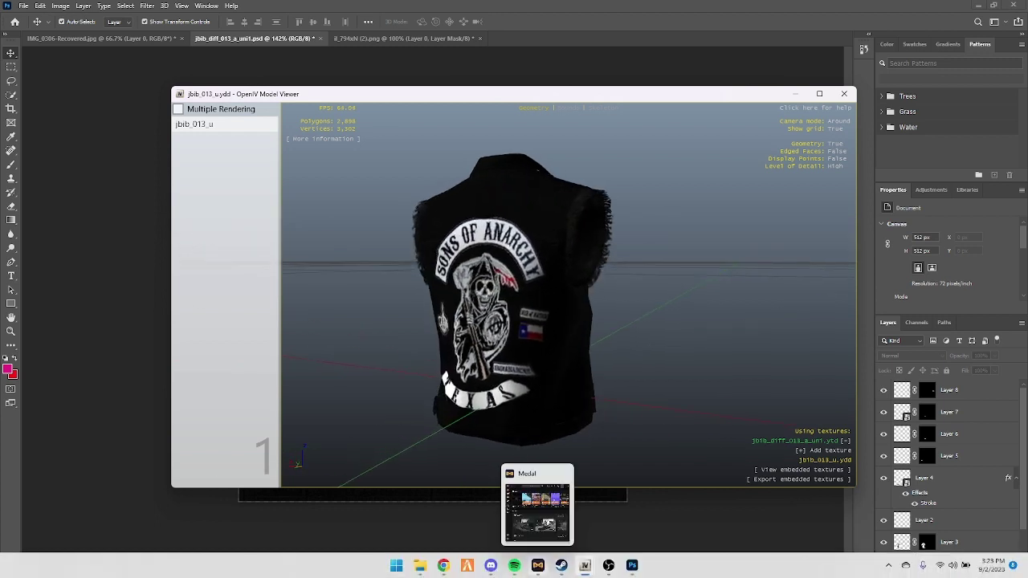
pyautogui.click(586, 567)
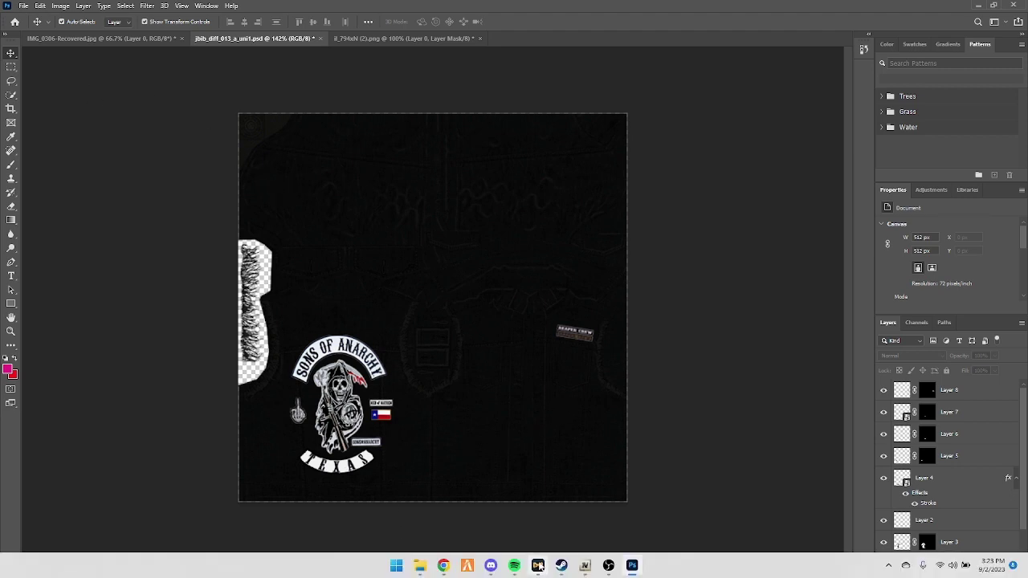
# Step: Switch to Discord and check the reference patches in the biker-vest channel, enlarging the ORIGINAL patch, before returning to Photoshop
pyautogui.click(491, 566)
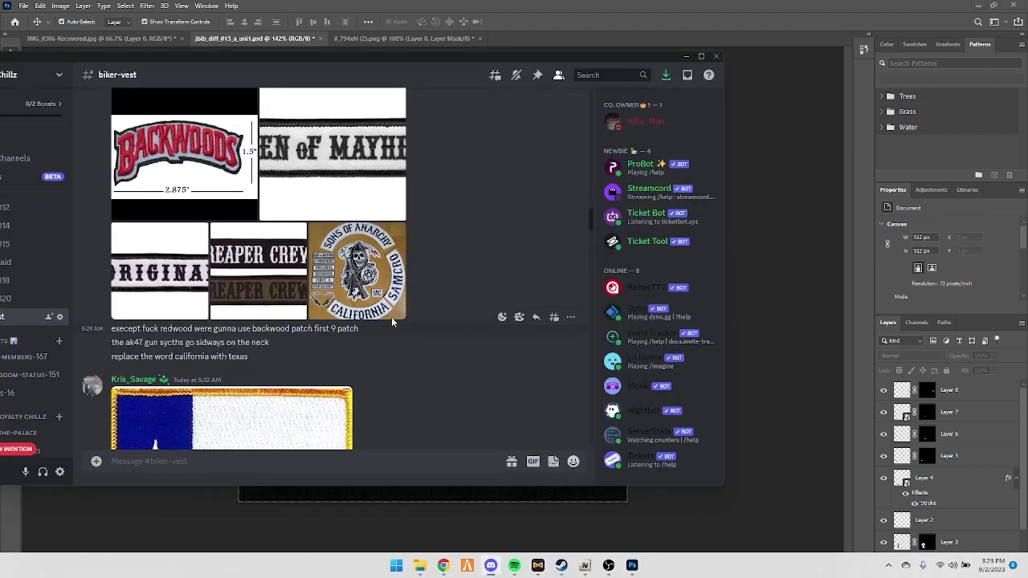
pyautogui.click(181, 291)
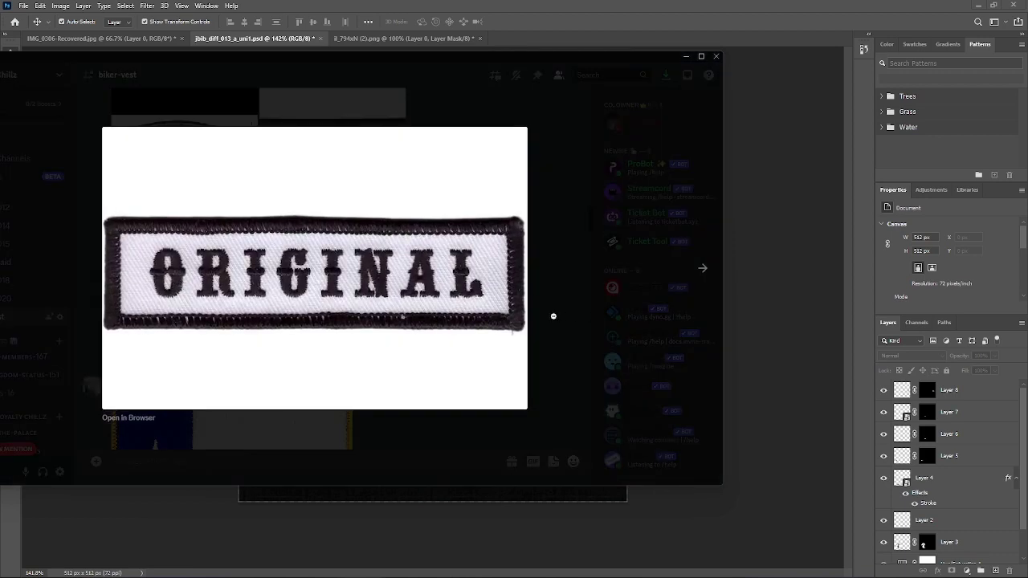
pyautogui.click(554, 316)
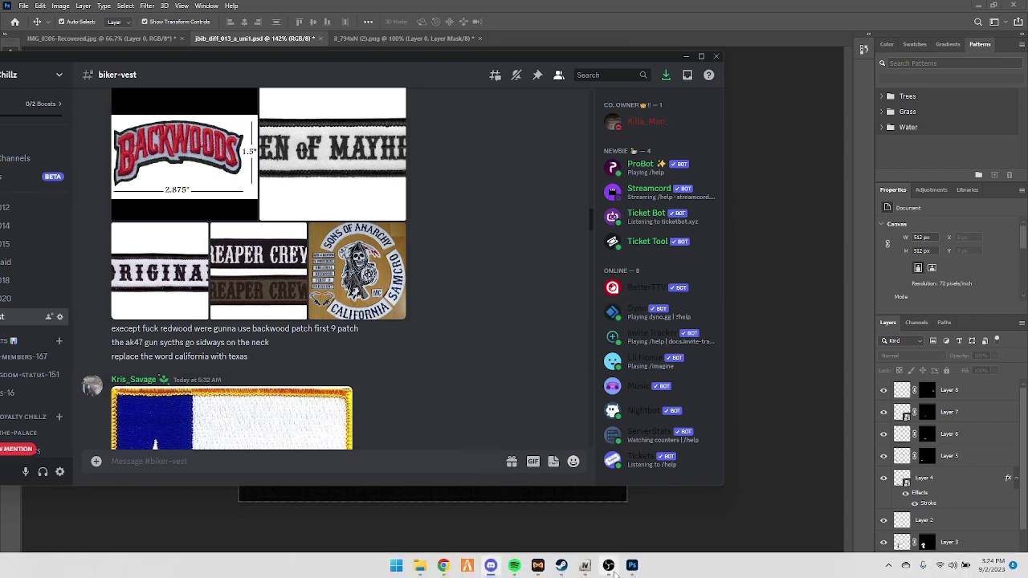
pyautogui.click(773, 407)
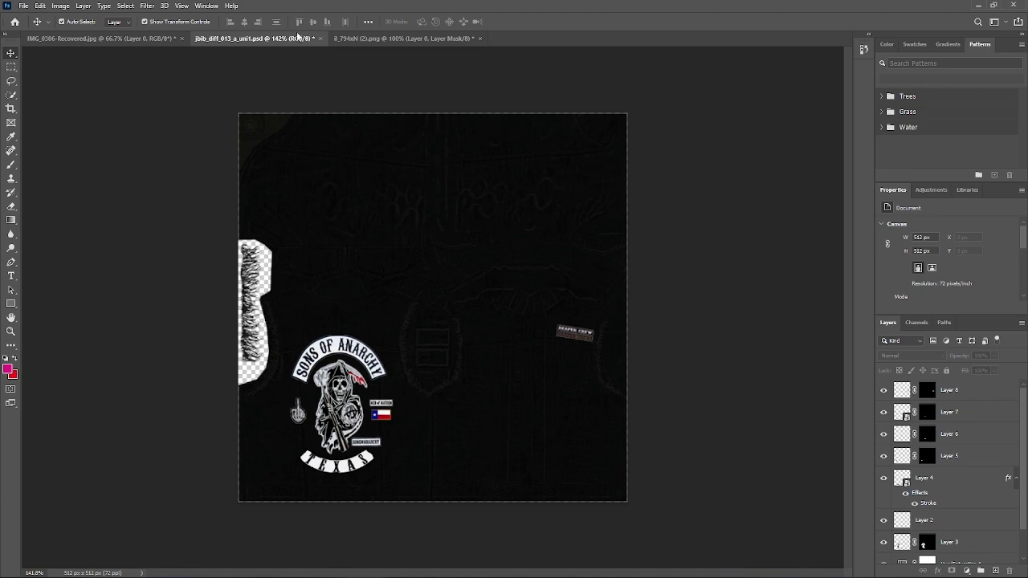
# Step: Open the Backwoods patch image Screenshot_20230831-155519.png from the bikervest1 folder
pyautogui.click(375, 39)
pyautogui.click(112, 37)
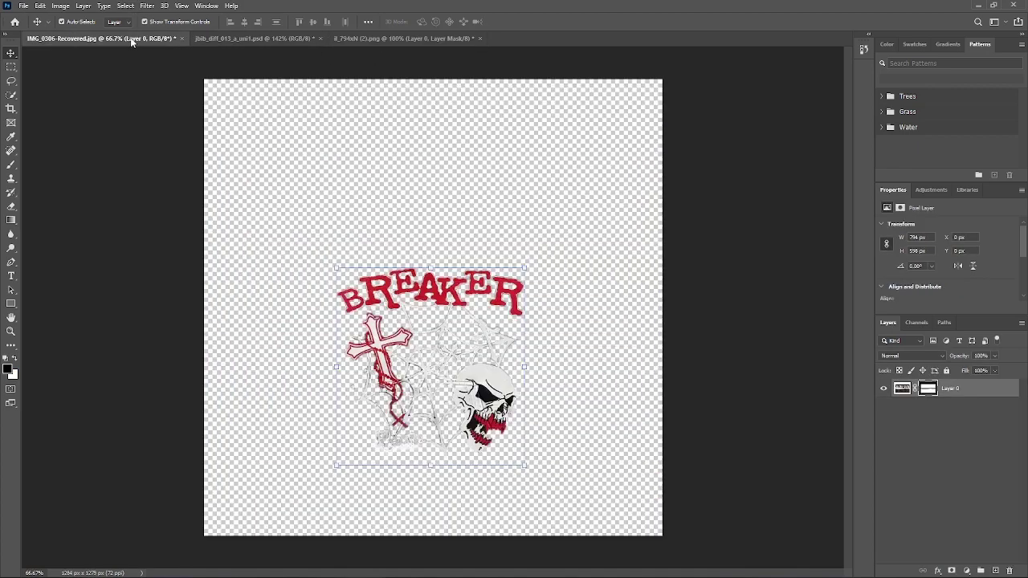
pyautogui.click(192, 38)
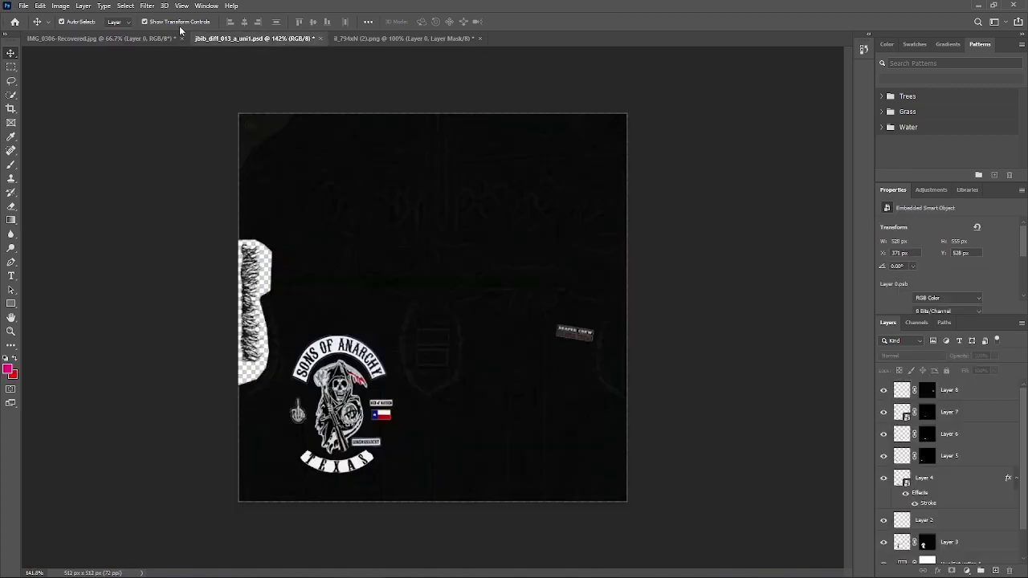
pyautogui.click(23, 5)
pyautogui.click(48, 26)
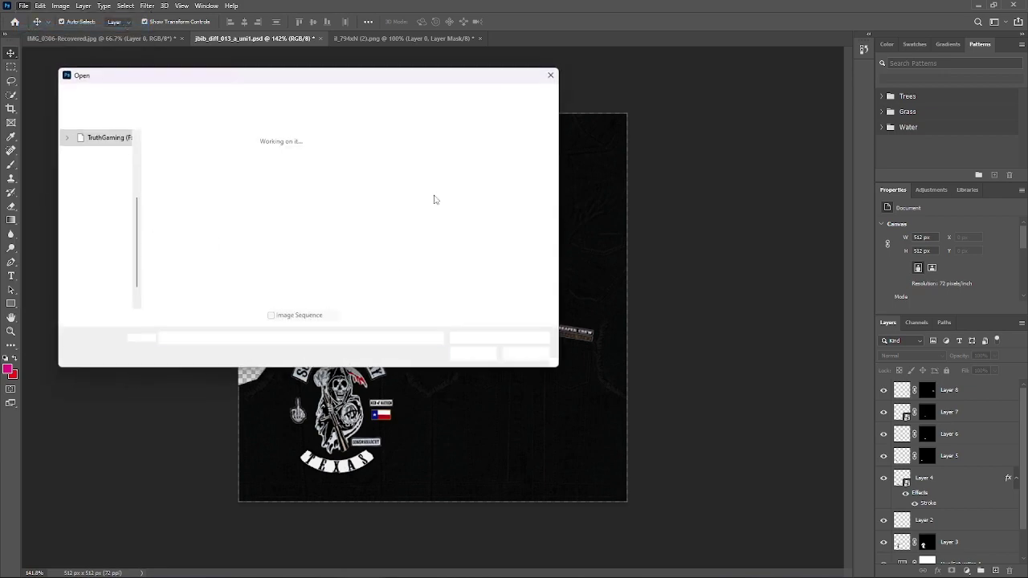
pyautogui.doubleClick(374, 239)
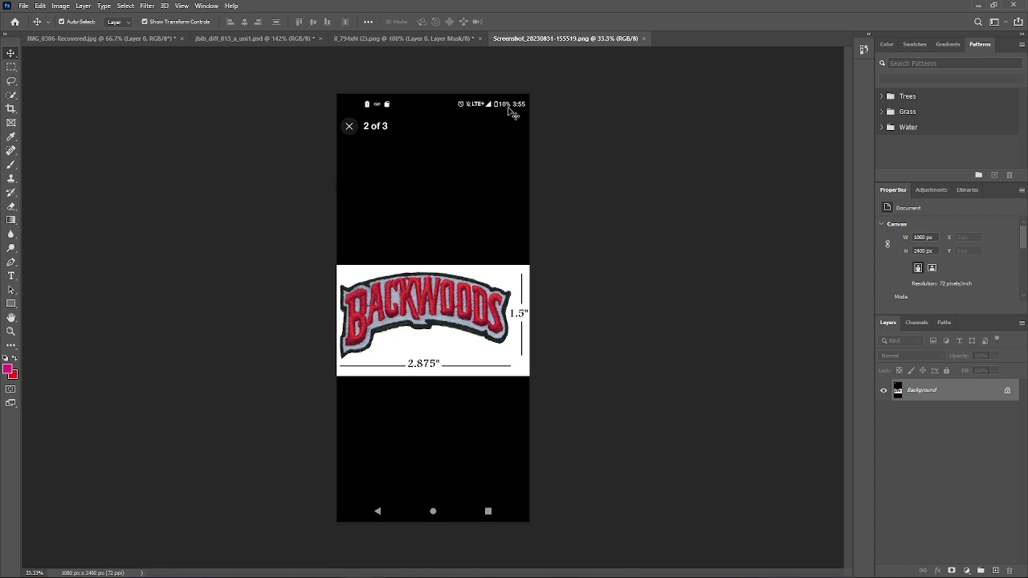
# Step: Quick-select the whole Backwoods patch and mask out the rest of the screenshot
pyautogui.click(11, 95)
pyautogui.moveTo(389, 294)
pyautogui.mouseDown()
pyautogui.moveTo(354, 307)
pyautogui.moveTo(370, 284)
pyautogui.moveTo(345, 307)
pyautogui.moveTo(382, 313)
pyautogui.moveTo(348, 315)
pyautogui.moveTo(344, 291)
pyautogui.moveTo(364, 340)
pyautogui.mouseUp()
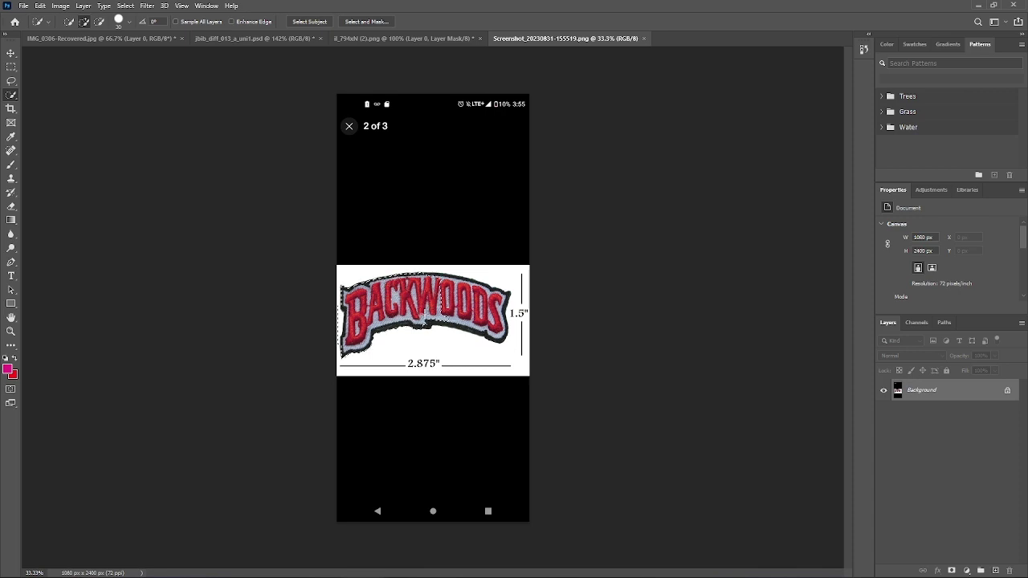
pyautogui.moveTo(424, 320)
pyautogui.mouseDown()
pyautogui.moveTo(494, 330)
pyautogui.moveTo(506, 306)
pyautogui.moveTo(474, 281)
pyautogui.moveTo(441, 300)
pyautogui.mouseUp()
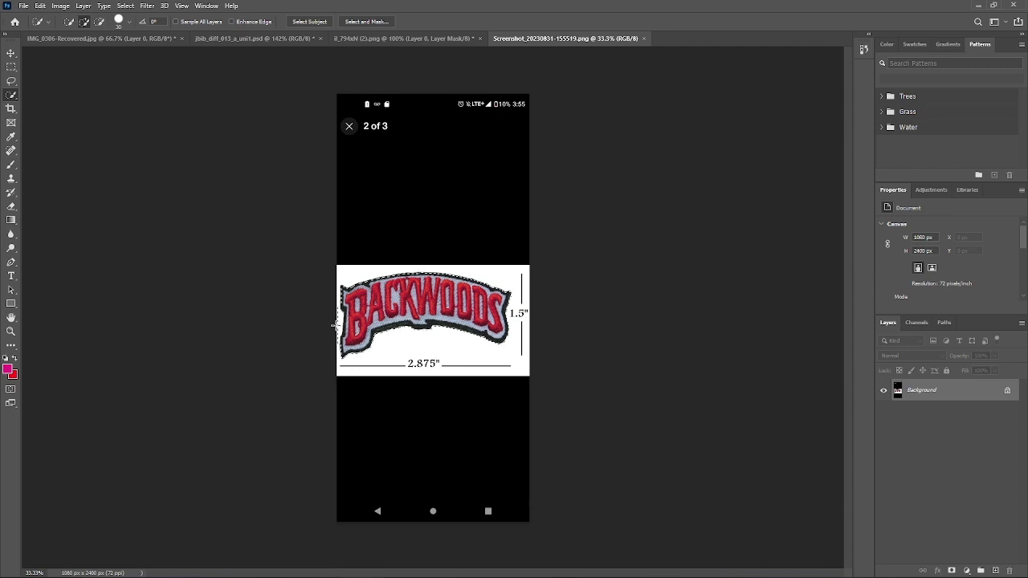
pyautogui.press('alt')
pyautogui.click(950, 570)
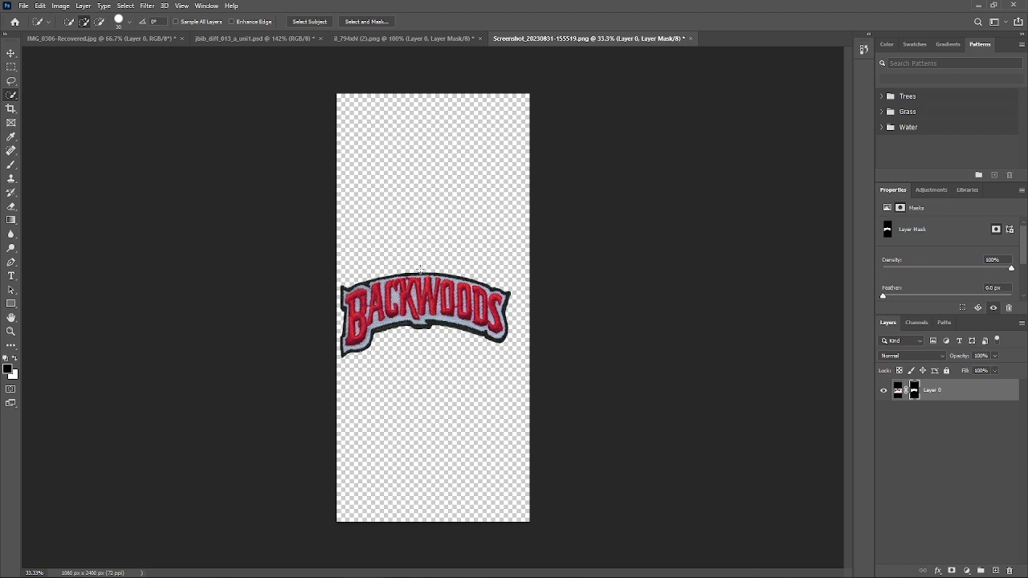
# Step: Paste the masked Backwoods patch into jbib_diff_013_a_uni1.psd and reposition it over the texture, undoing the stray move of the base layer
pyautogui.click(285, 38)
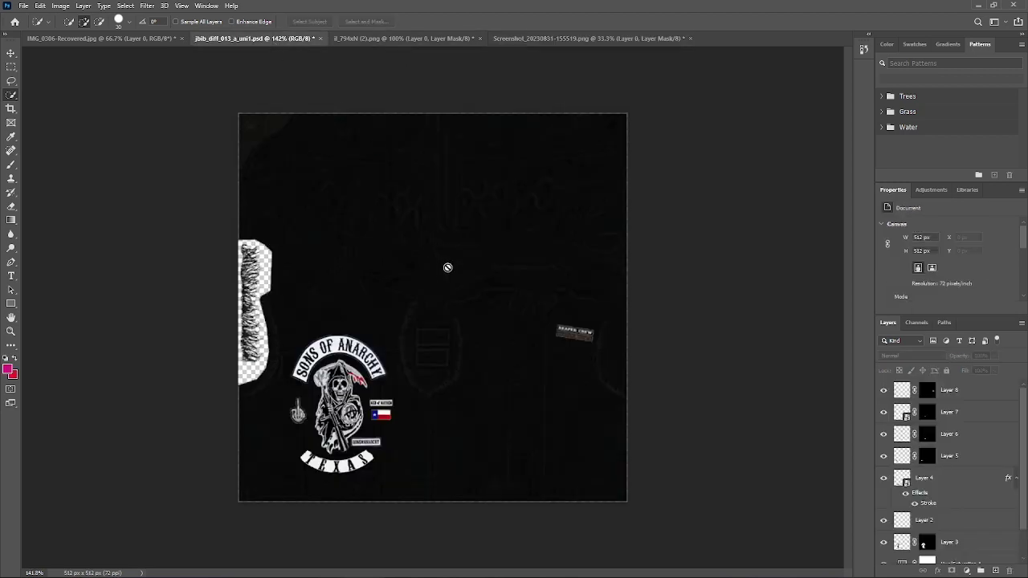
pyautogui.hotkey('ctrl', 'v')
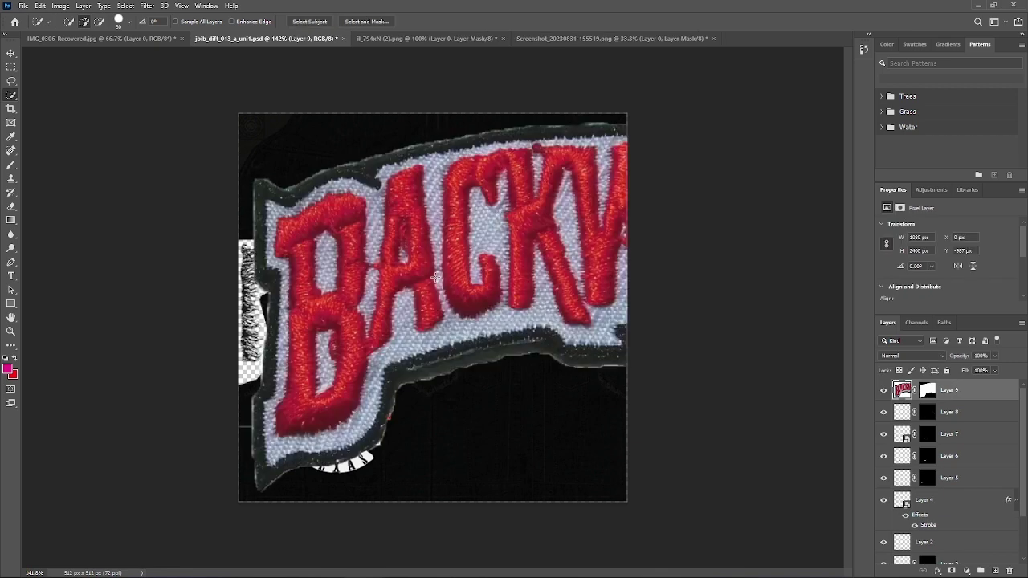
pyautogui.click(10, 54)
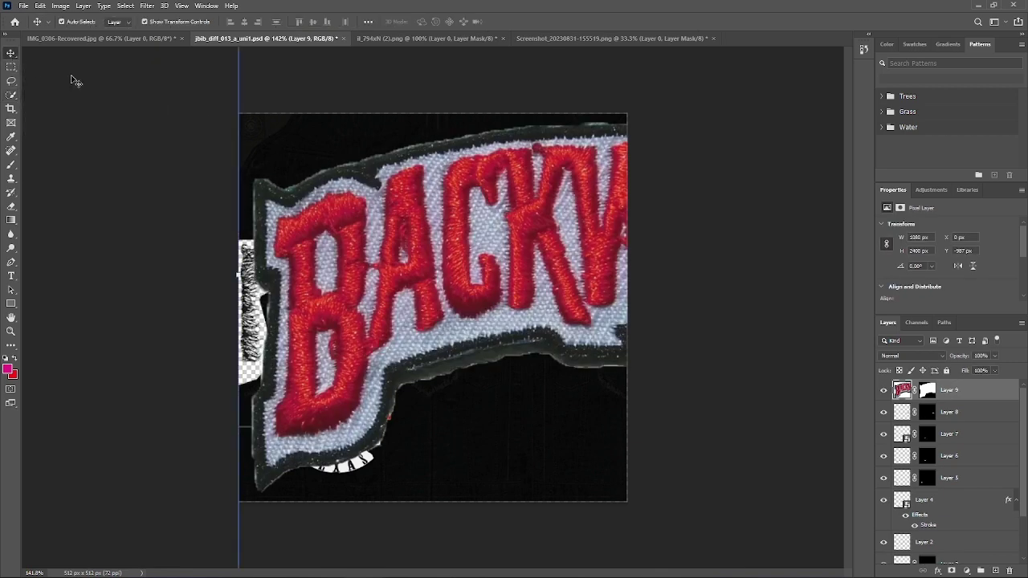
pyautogui.moveTo(528, 278); pyautogui.dragTo(497, 279)
pyautogui.moveTo(351, 235); pyautogui.dragTo(375, 444)
pyautogui.moveTo(365, 265); pyautogui.dragTo(354, 290)
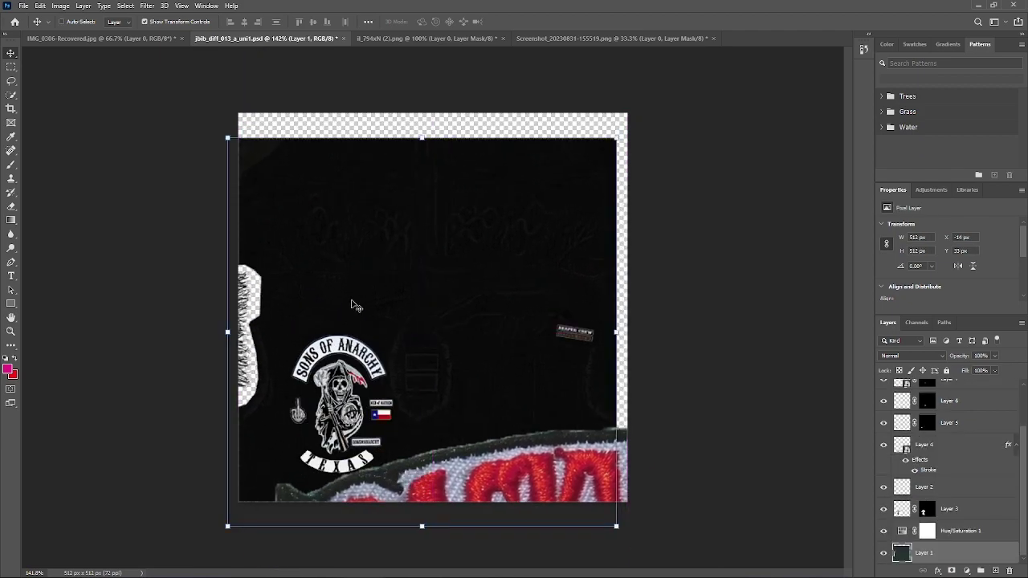
pyautogui.hotkey('ctrl', 'z')
pyautogui.moveTo(566, 472); pyautogui.dragTo(604, 279)
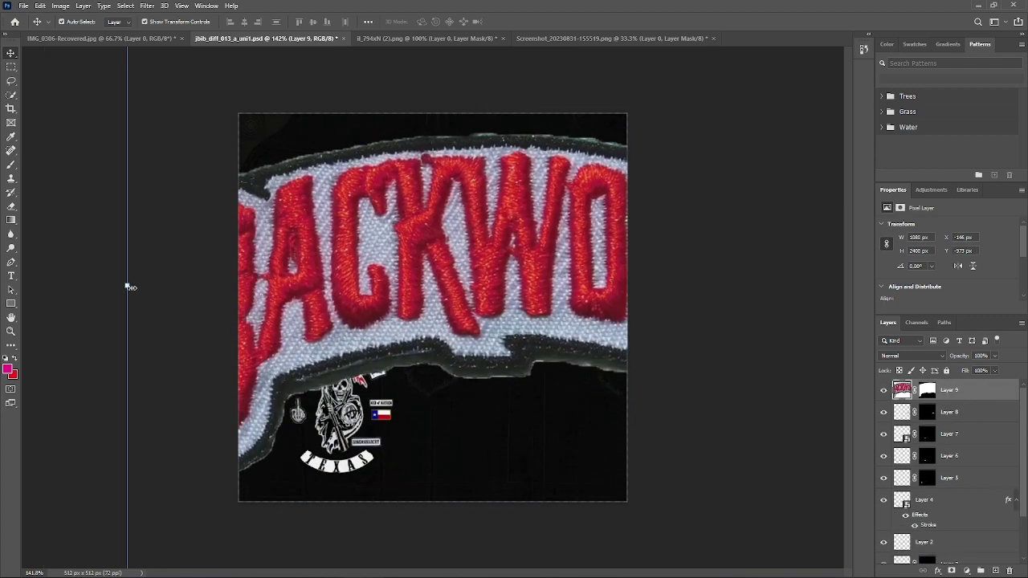
# Step: Scale the Backwoods patch down to about 13% width and 6% height and place it at the lower middle of the vest texture
pyautogui.hotkey('ctrl', 't')
pyautogui.moveTo(129, 286); pyautogui.dragTo(369, 285)
pyautogui.moveTo(454, 279); pyautogui.dragTo(277, 469)
pyautogui.moveTo(369, 383); pyautogui.dragTo(371, 274)
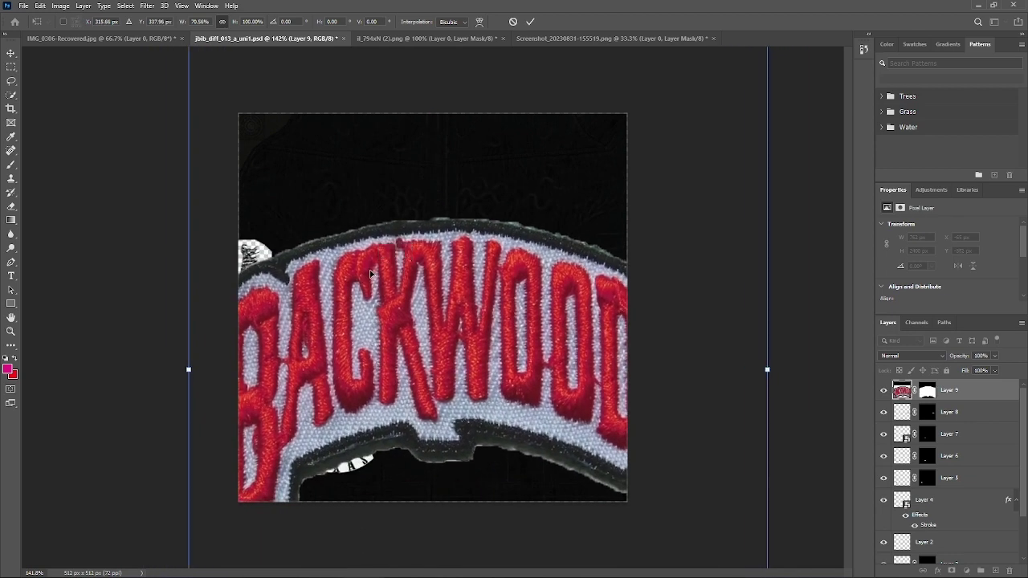
pyautogui.moveTo(314, 184); pyautogui.dragTo(699, 337)
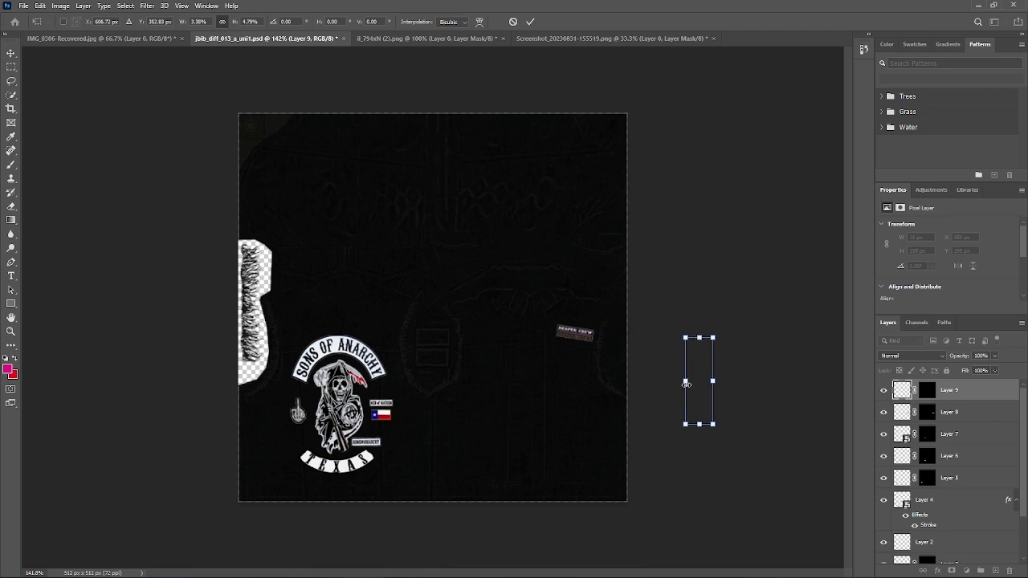
pyautogui.moveTo(686, 384); pyautogui.dragTo(487, 380)
pyautogui.moveTo(715, 384); pyautogui.dragTo(596, 382)
pyautogui.moveTo(543, 337); pyautogui.dragTo(543, 315)
pyautogui.moveTo(548, 358); pyautogui.dragTo(507, 472)
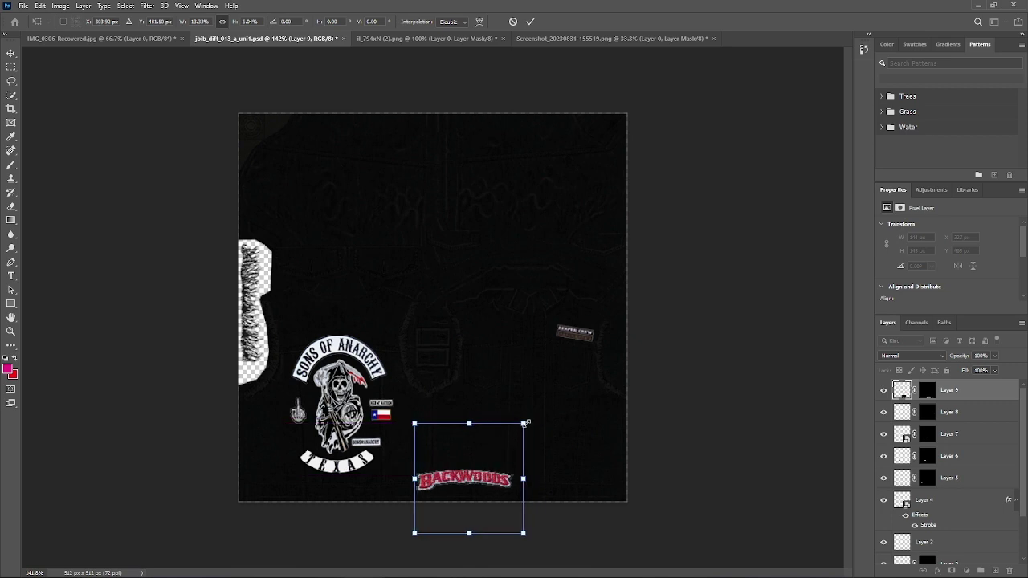
# Step: Shrink the Backwoods patch to about 6.3% width and 3% height, rotate it slightly clockwise, apply the transform and deselect the layer
pyautogui.moveTo(524, 422); pyautogui.dragTo(467, 456)
pyautogui.moveTo(440, 533); pyautogui.dragTo(477, 475)
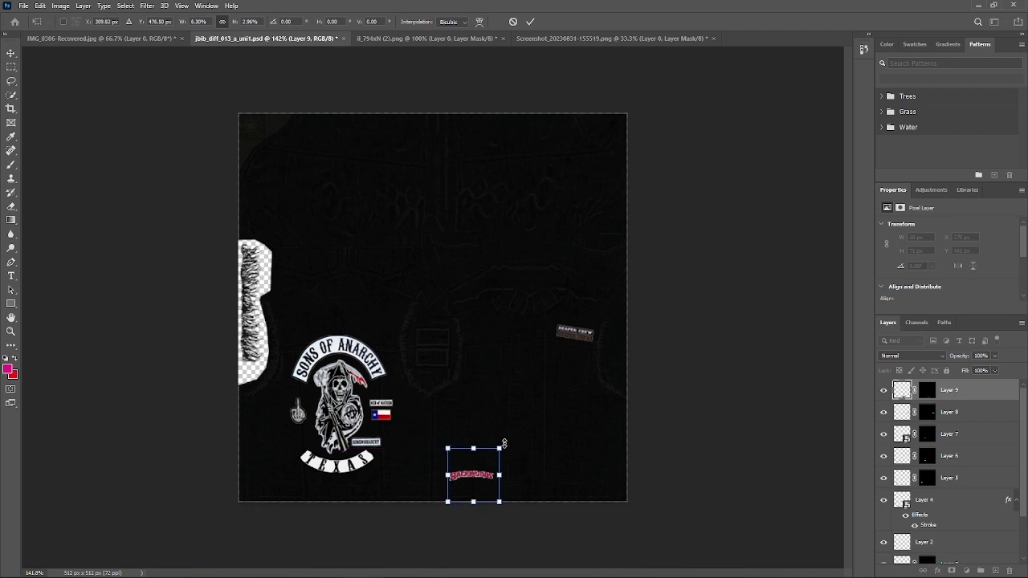
pyautogui.moveTo(506, 441); pyautogui.dragTo(508, 442)
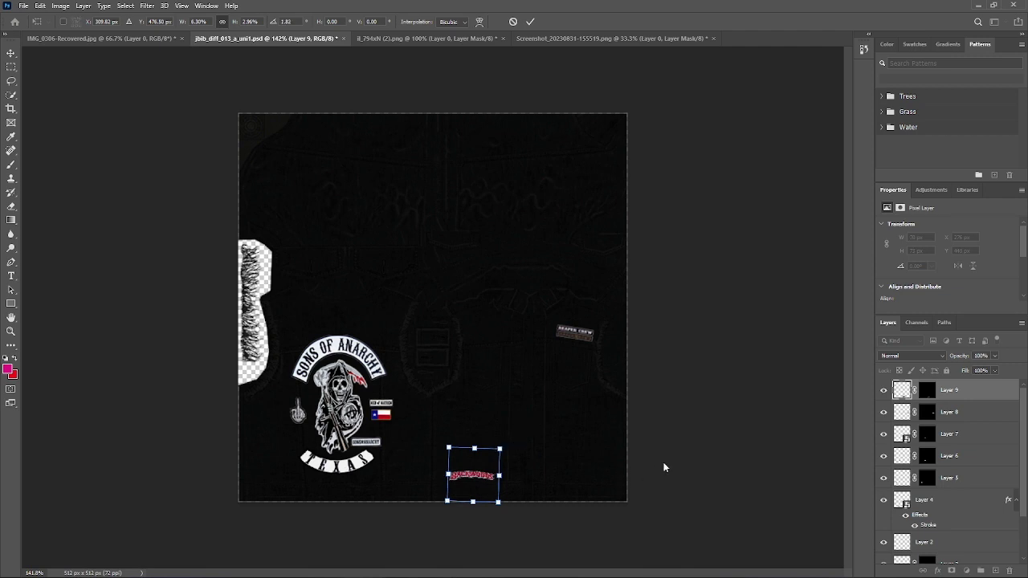
pyautogui.press('Return')
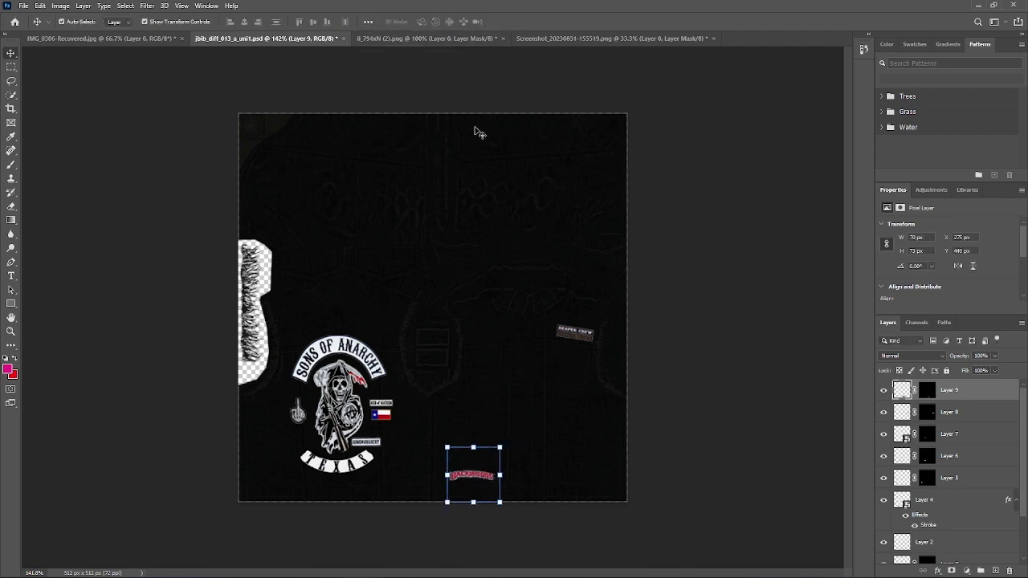
pyautogui.click(501, 98)
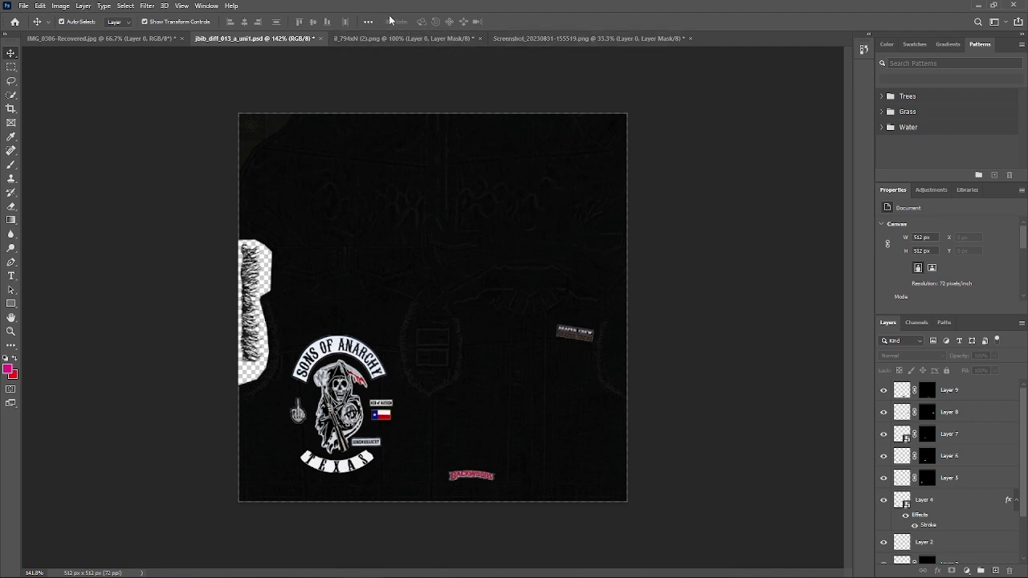
# Step: Close the Backwoods source image and open the ORIGINAL patch image il_794xN (1).png from the bikervest1 folder
pyautogui.click(688, 38)
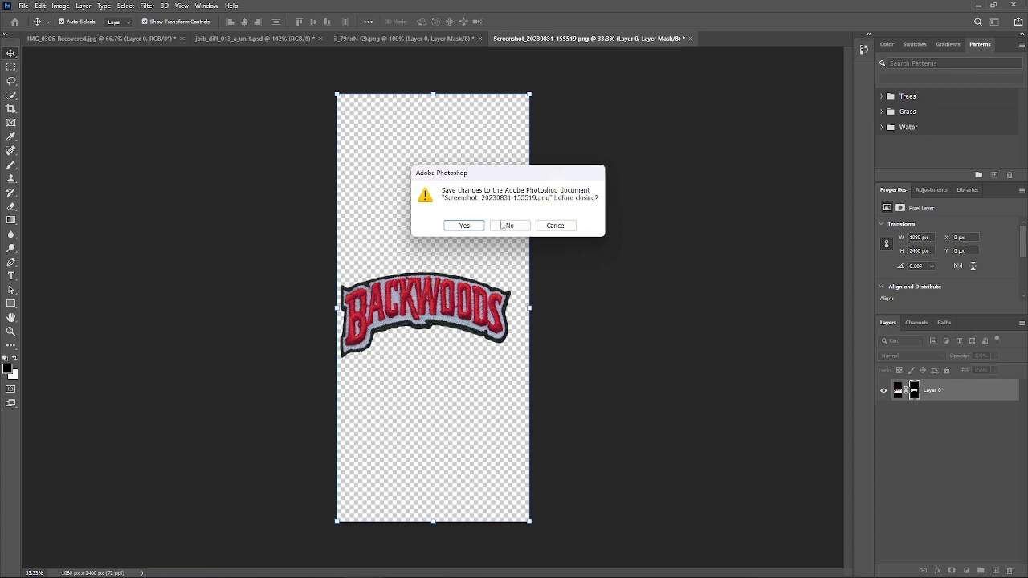
pyautogui.click(464, 228)
pyautogui.click(40, 6)
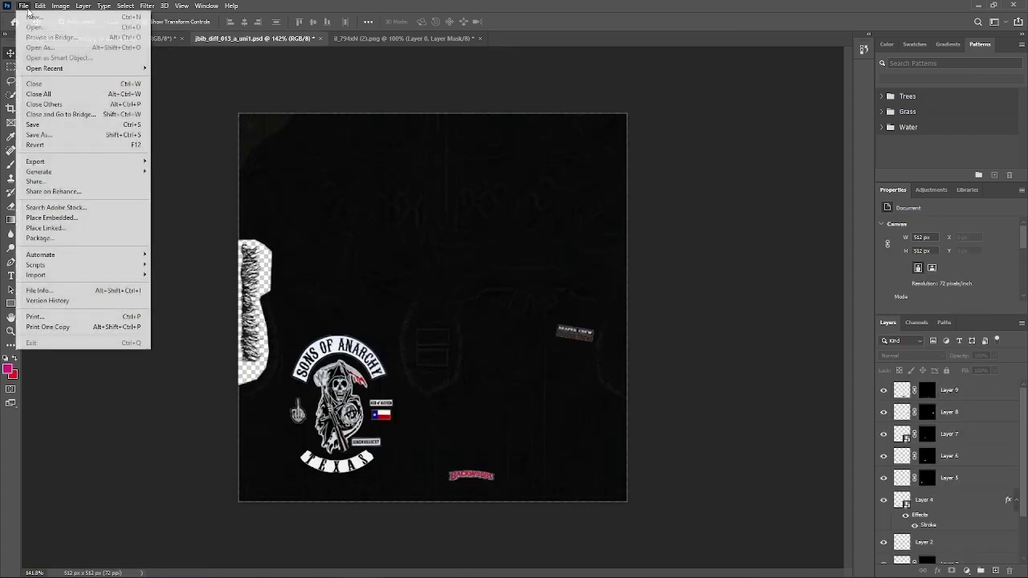
pyautogui.click(23, 6)
pyautogui.click(23, 6)
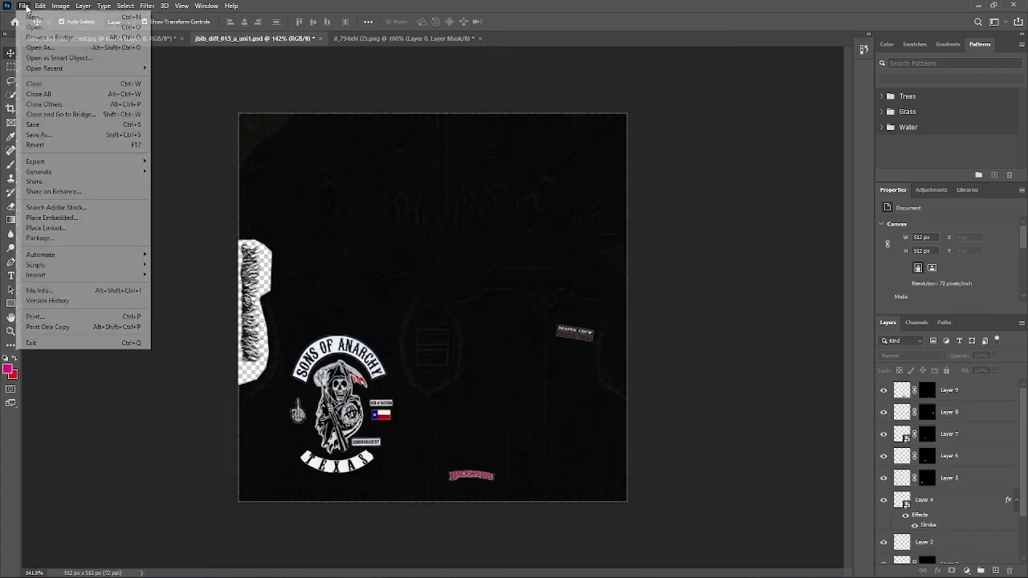
pyautogui.click(54, 45)
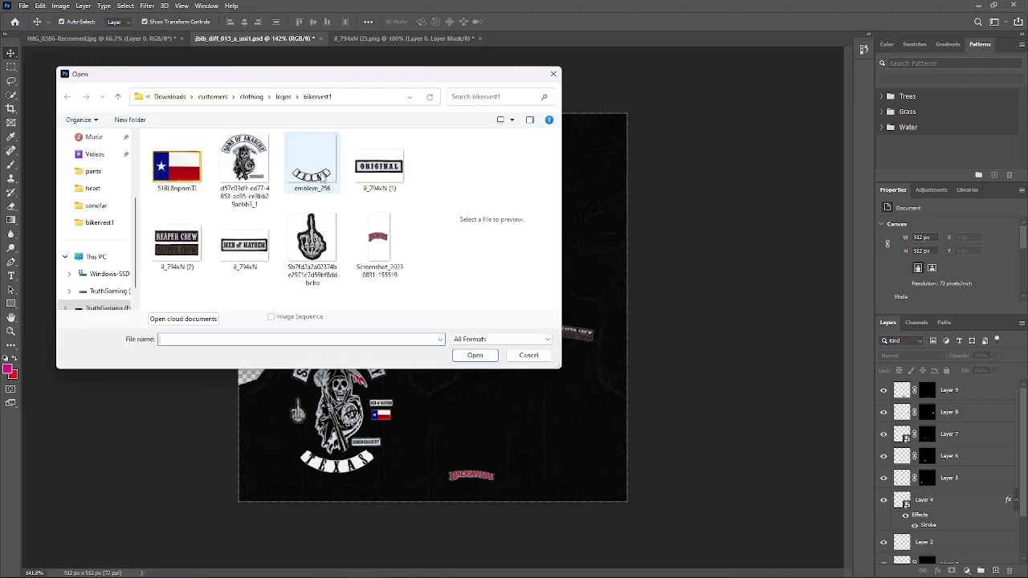
pyautogui.doubleClick(364, 175)
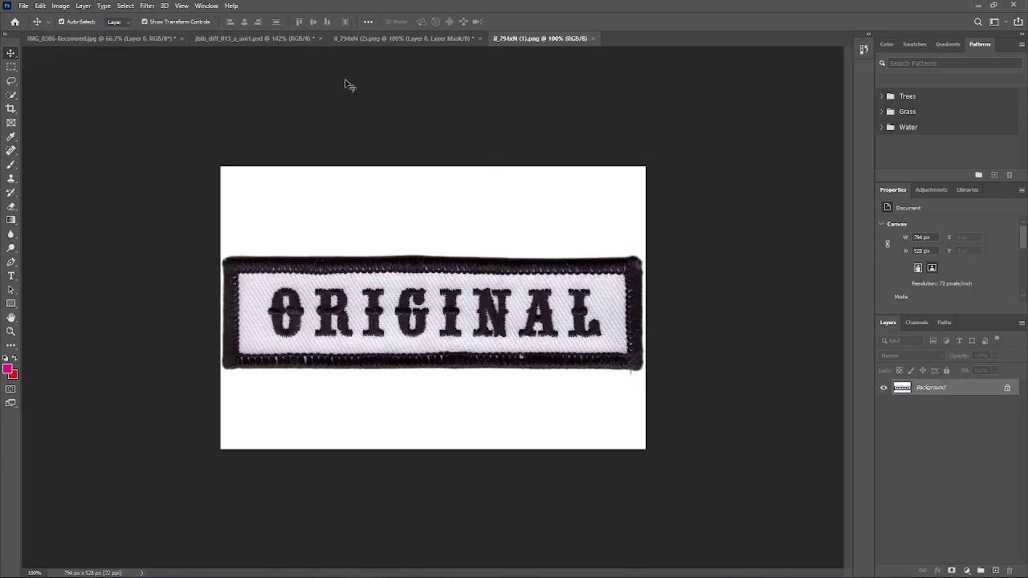
# Step: Quick-select the whole ORIGINAL patch including its black border and mask out the white background
pyautogui.click(11, 96)
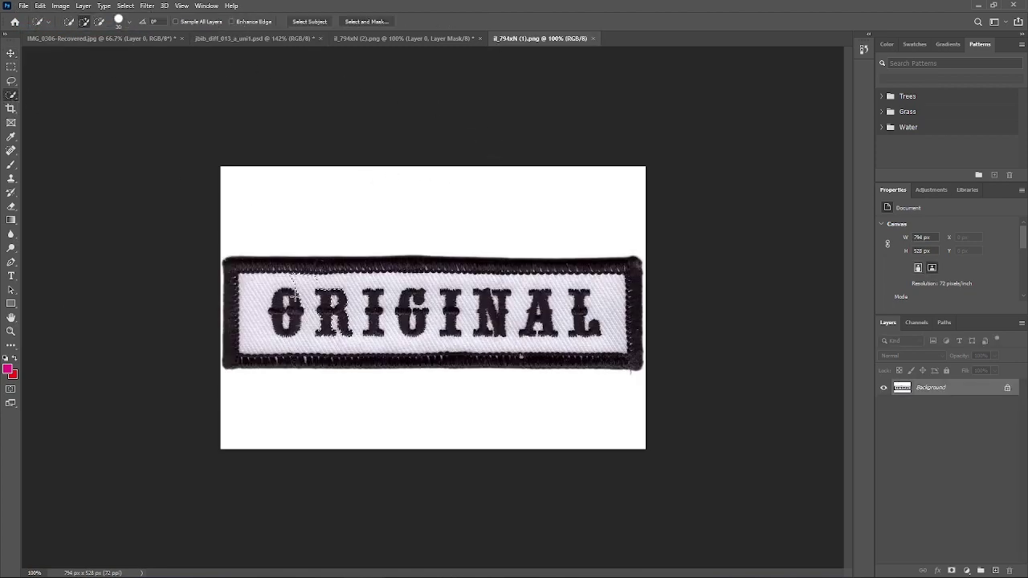
pyautogui.moveTo(245, 282); pyautogui.dragTo(335, 340)
pyautogui.moveTo(235, 305); pyautogui.dragTo(235, 318)
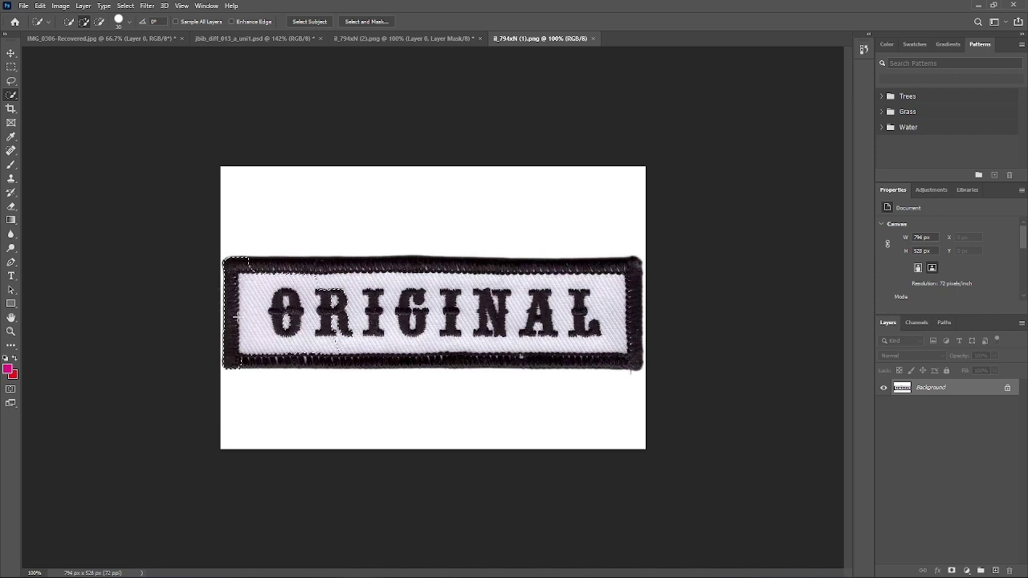
pyautogui.moveTo(265, 351)
pyautogui.mouseDown()
pyautogui.moveTo(514, 356)
pyautogui.moveTo(608, 342)
pyautogui.moveTo(623, 353)
pyautogui.moveTo(630, 301)
pyautogui.moveTo(620, 273)
pyautogui.moveTo(579, 266)
pyautogui.moveTo(253, 261)
pyautogui.mouseUp()
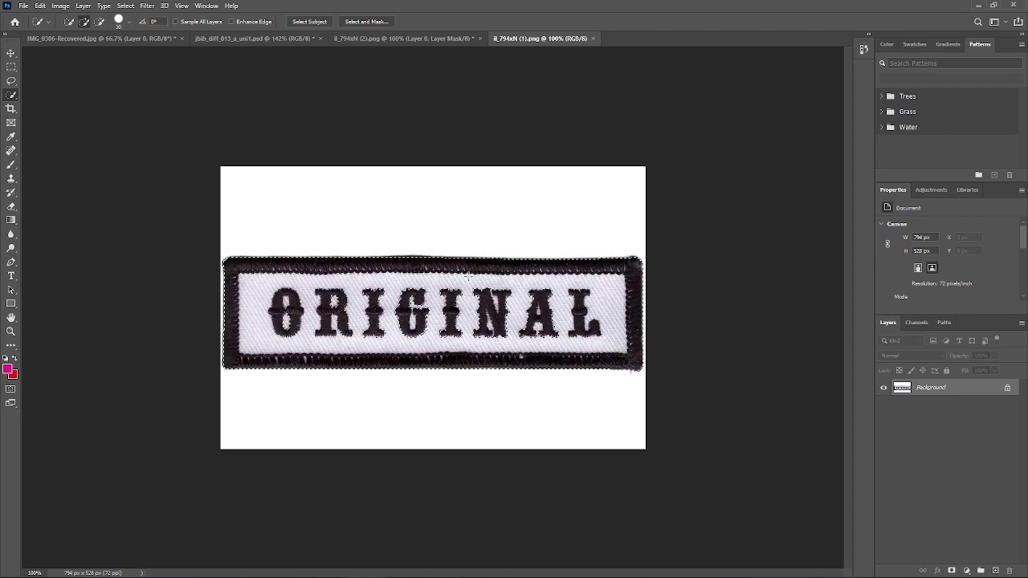
pyautogui.moveTo(467, 278)
pyautogui.mouseDown()
pyautogui.moveTo(491, 330)
pyautogui.moveTo(418, 301)
pyautogui.moveTo(345, 311)
pyautogui.mouseUp()
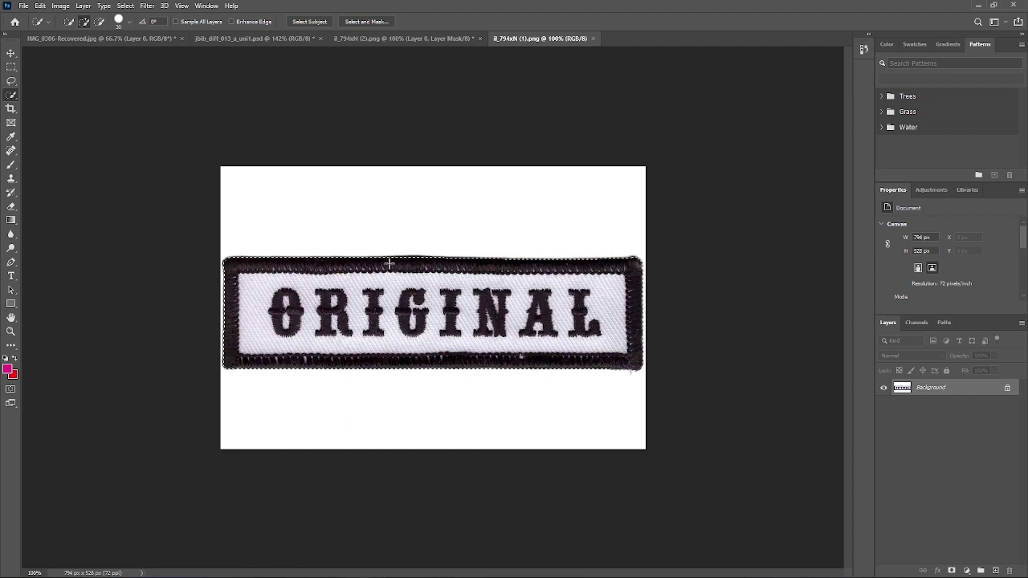
pyautogui.click(952, 570)
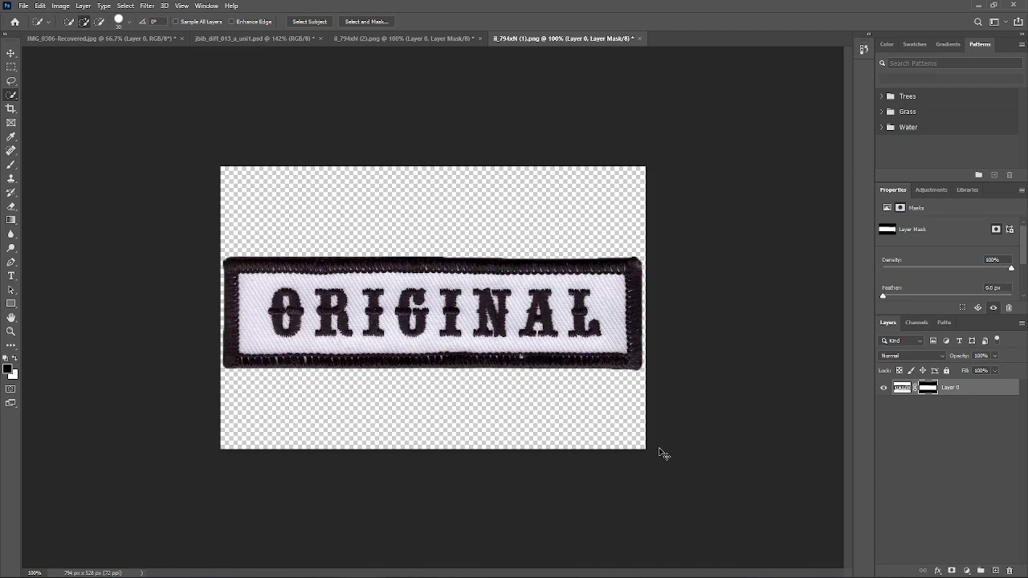
# Step: Paste the masked ORIGINAL patch into jbib_diff_013_a_uni1.psd and show its transform controls
pyautogui.click(294, 38)
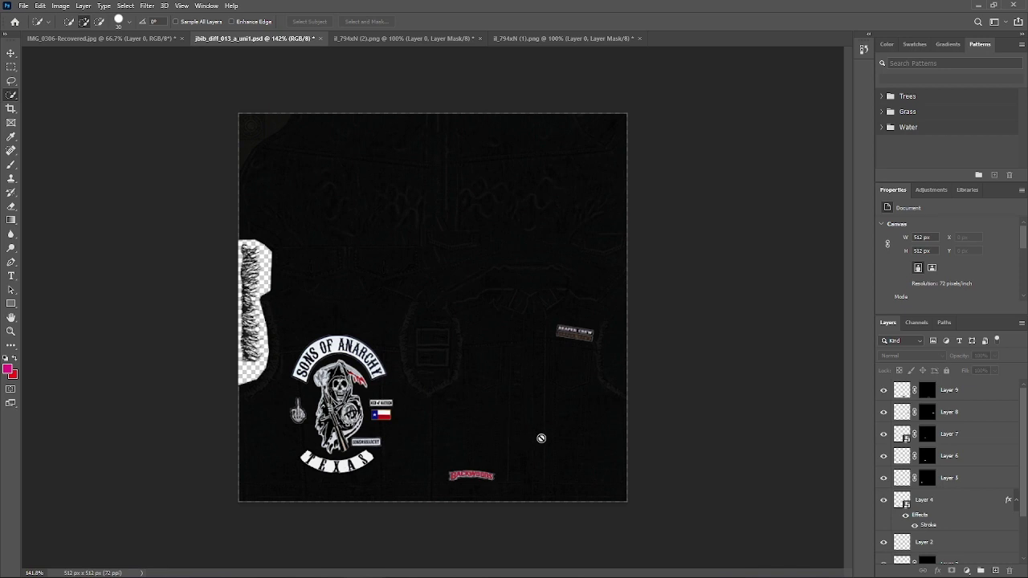
pyautogui.hotkey('ctrl', 'v')
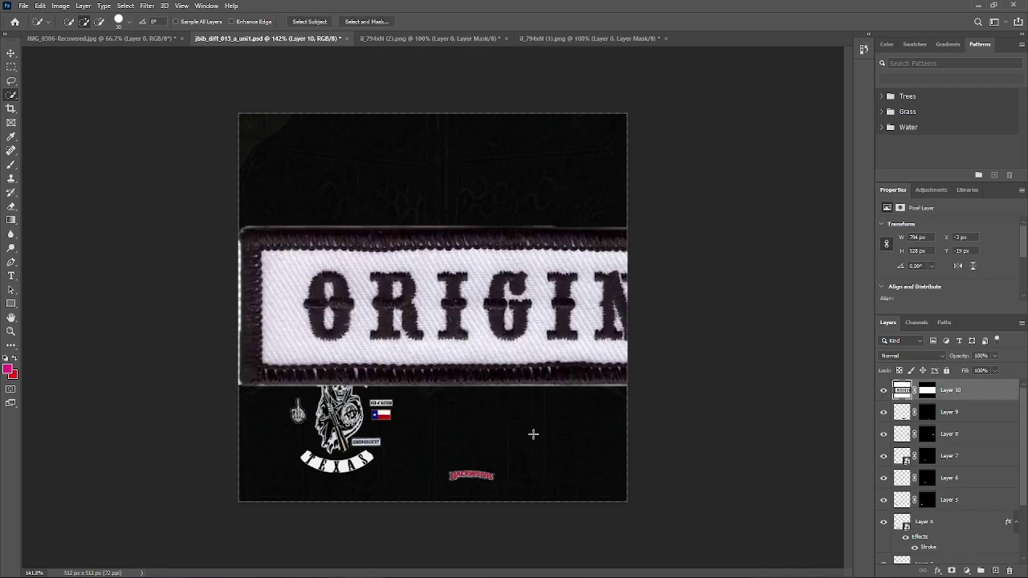
pyautogui.press('v')
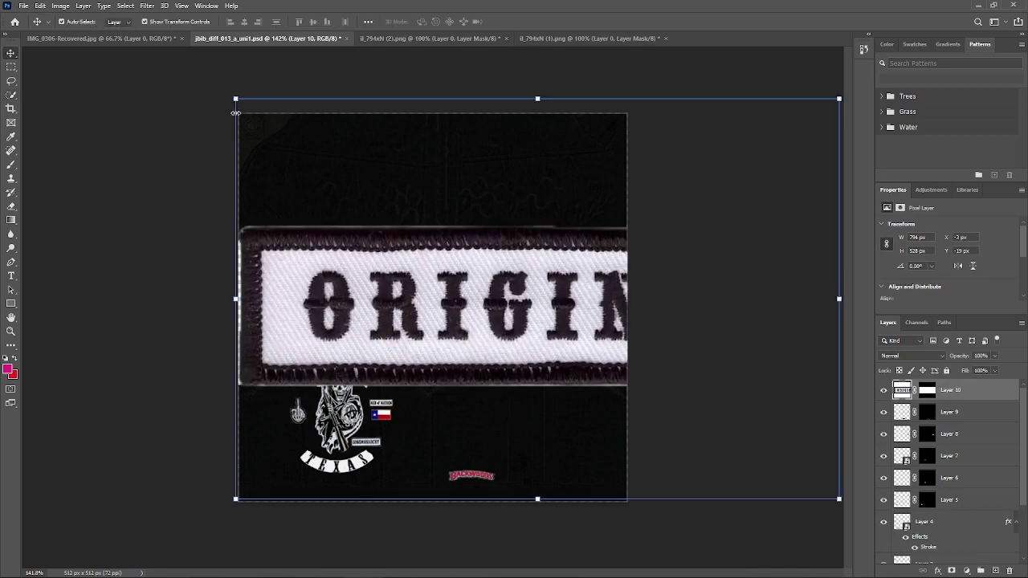
# Step: Scale the ORIGINAL patch down to about 66 × 41 px, place it near the texture's lower-right corner and apply the transform
pyautogui.moveTo(235, 97); pyautogui.dragTo(687, 367)
pyautogui.moveTo(722, 402); pyautogui.dragTo(559, 359)
pyautogui.moveTo(575, 324); pyautogui.dragTo(477, 424)
pyautogui.moveTo(455, 442); pyautogui.dragTo(590, 477)
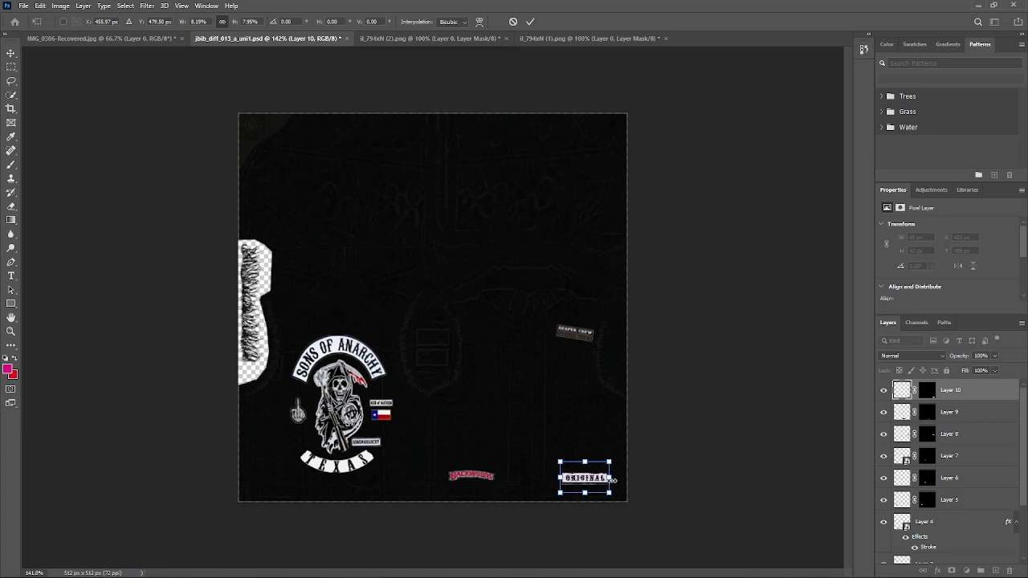
pyautogui.moveTo(612, 479); pyautogui.dragTo(658, 485)
pyautogui.click(530, 22)
pyautogui.click(735, 277)
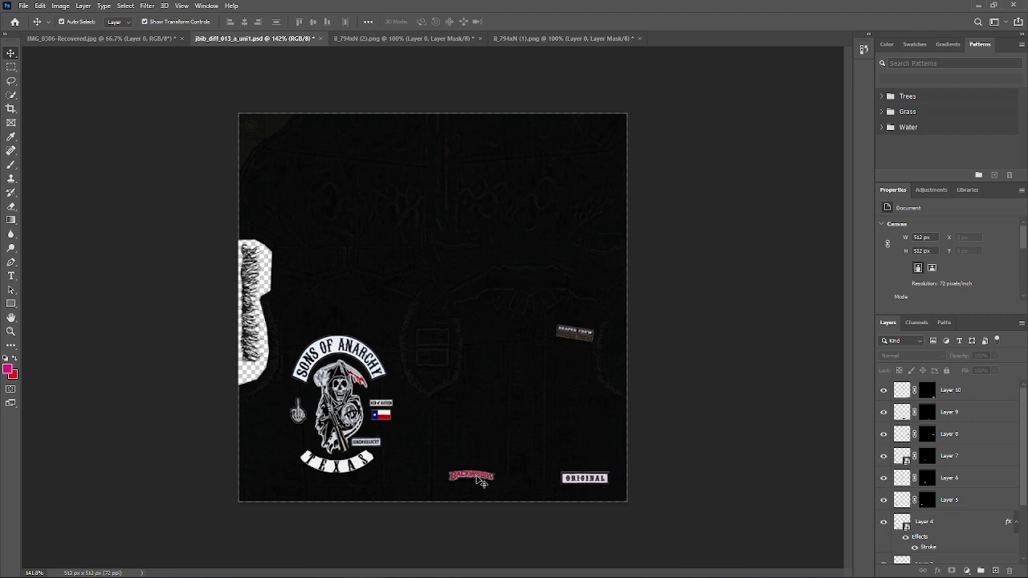
# Step: Scale the Backwoods patch to about 83% width and 86% height, shift it slightly right and apply the transform
pyautogui.moveTo(480, 479); pyautogui.dragTo(480, 480)
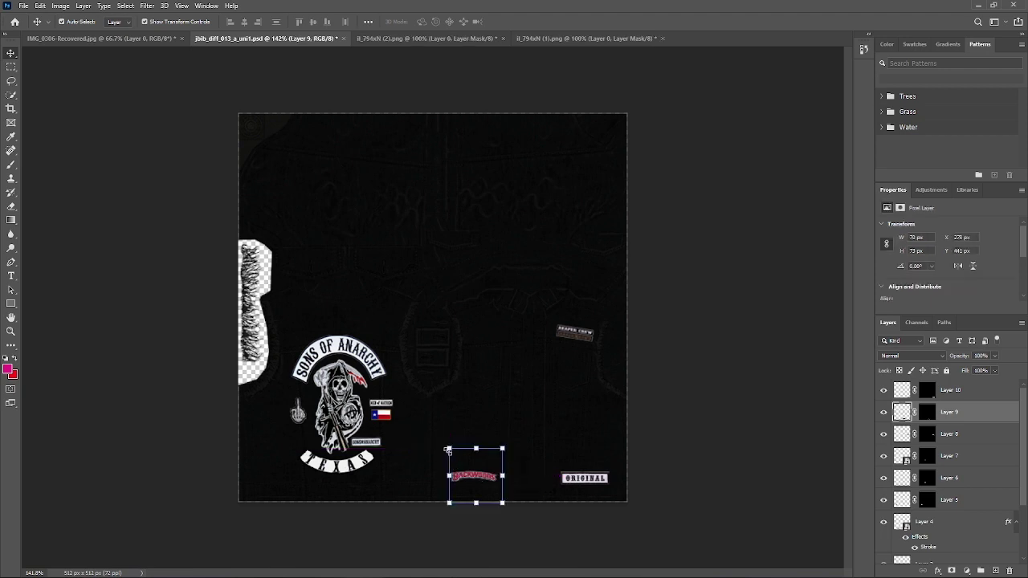
pyautogui.moveTo(454, 452); pyautogui.dragTo(477, 478)
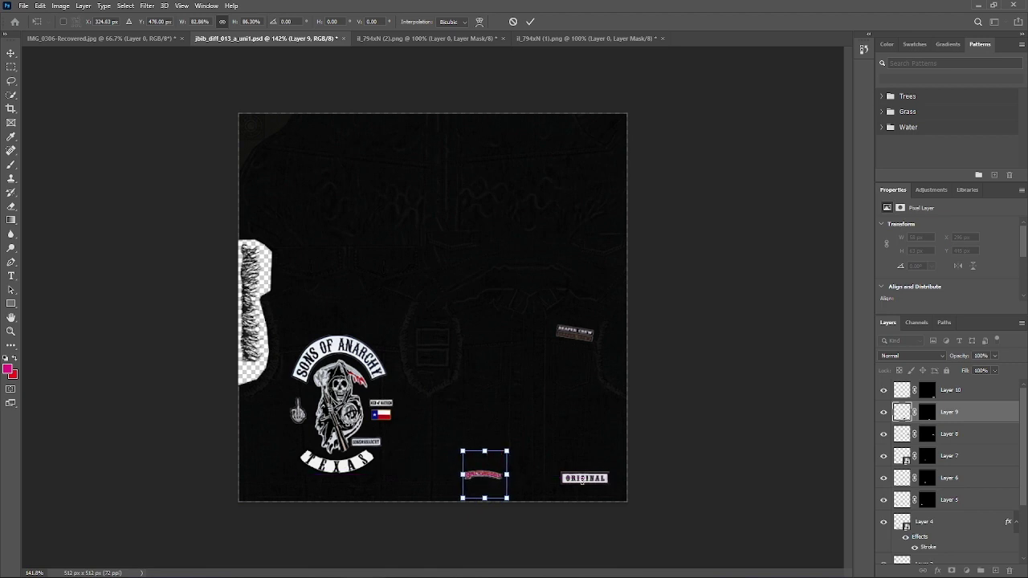
pyautogui.click(530, 21)
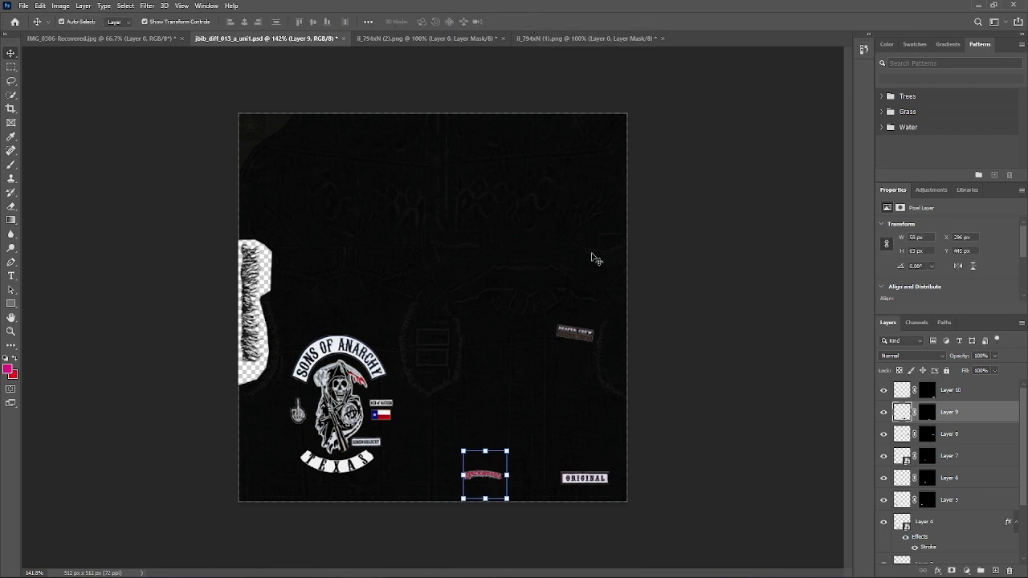
# Step: Scale the ORIGINAL patch down to about 86% width and 83% height and apply the transform
pyautogui.click(595, 481)
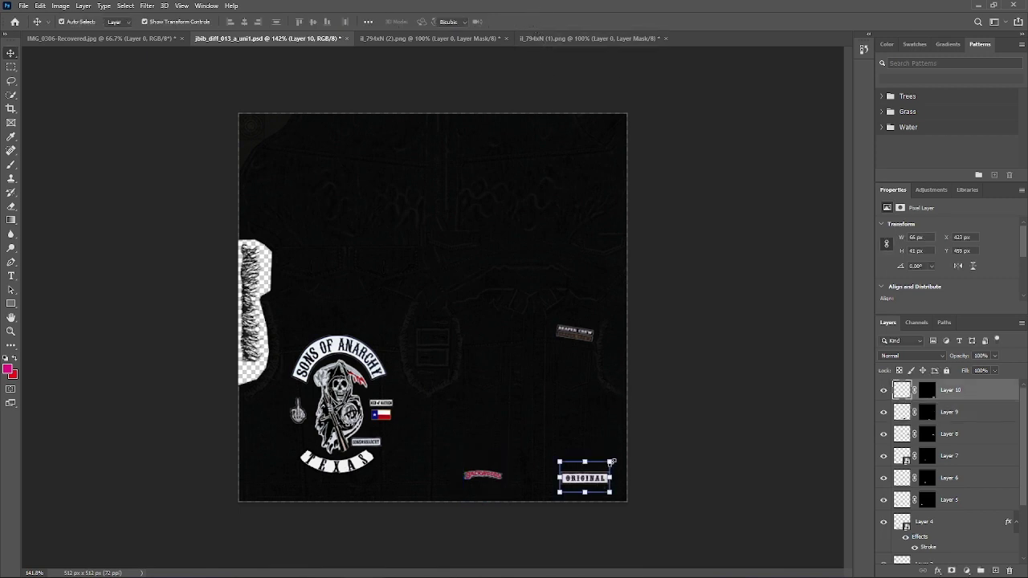
pyautogui.moveTo(610, 463); pyautogui.dragTo(575, 482)
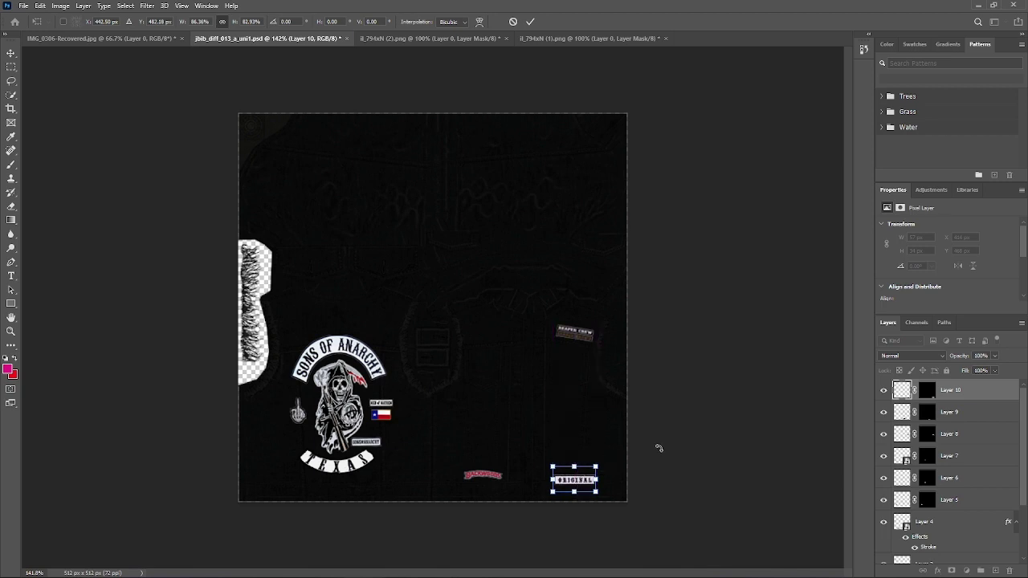
pyautogui.click(530, 22)
pyautogui.click(727, 289)
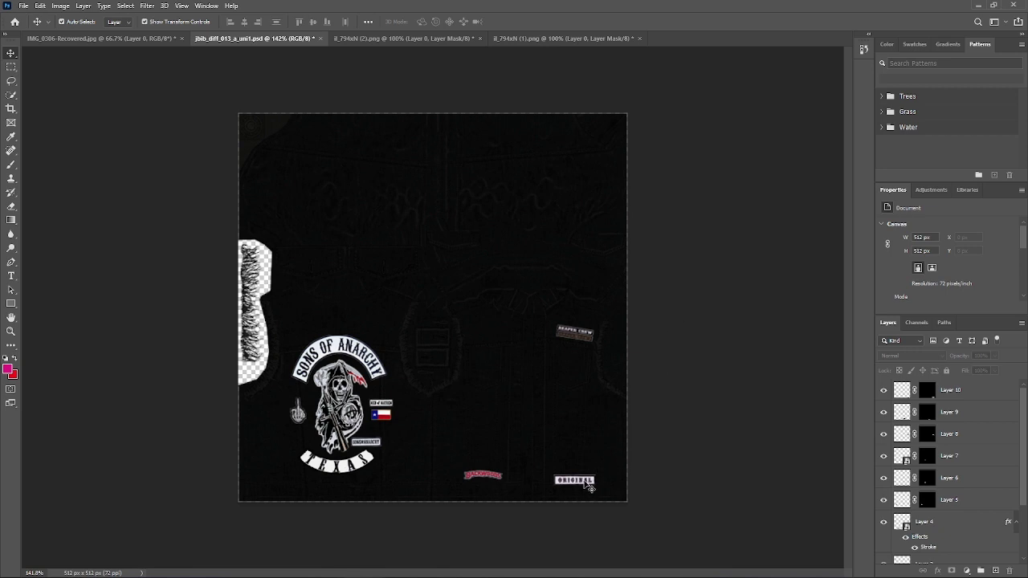
# Step: Nudge the ORIGINAL patch to about X 414 px, Y 460 px, level with the Backwoods patch, and deselect it
pyautogui.click(588, 486)
pyautogui.moveTo(588, 486); pyautogui.dragTo(578, 484)
pyautogui.click(640, 488)
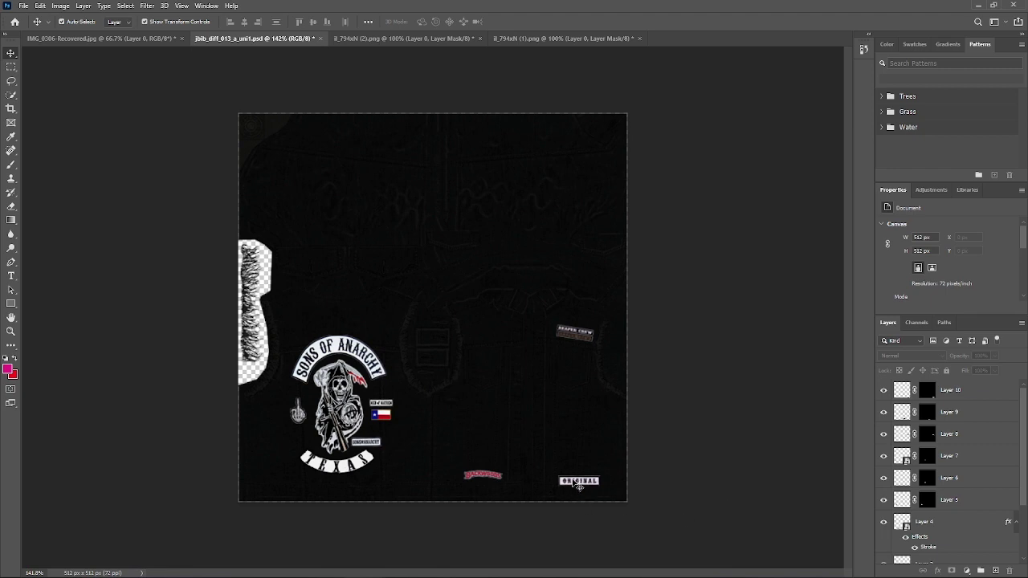
pyautogui.moveTo(578, 485); pyautogui.dragTo(566, 479)
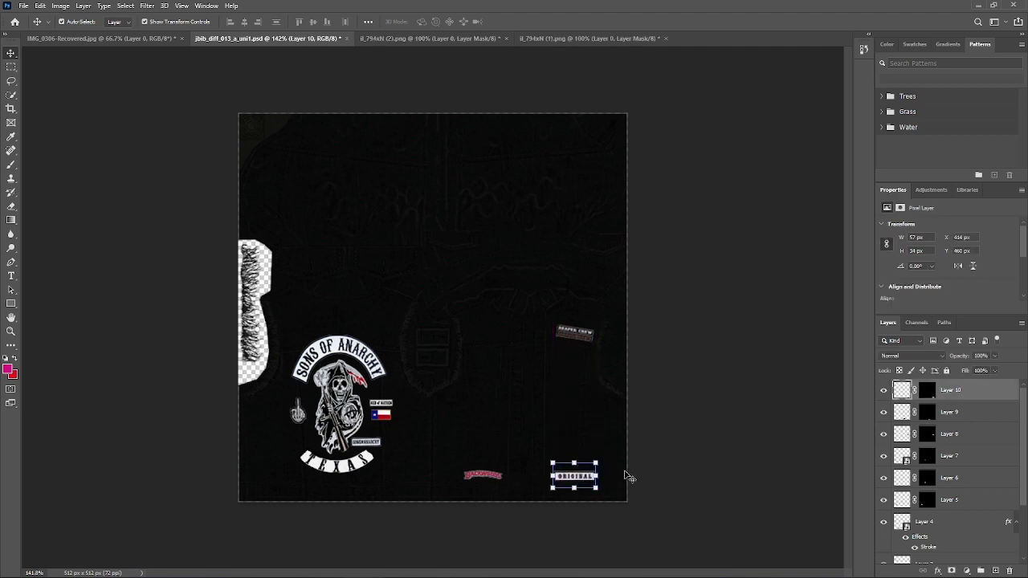
pyautogui.click(645, 479)
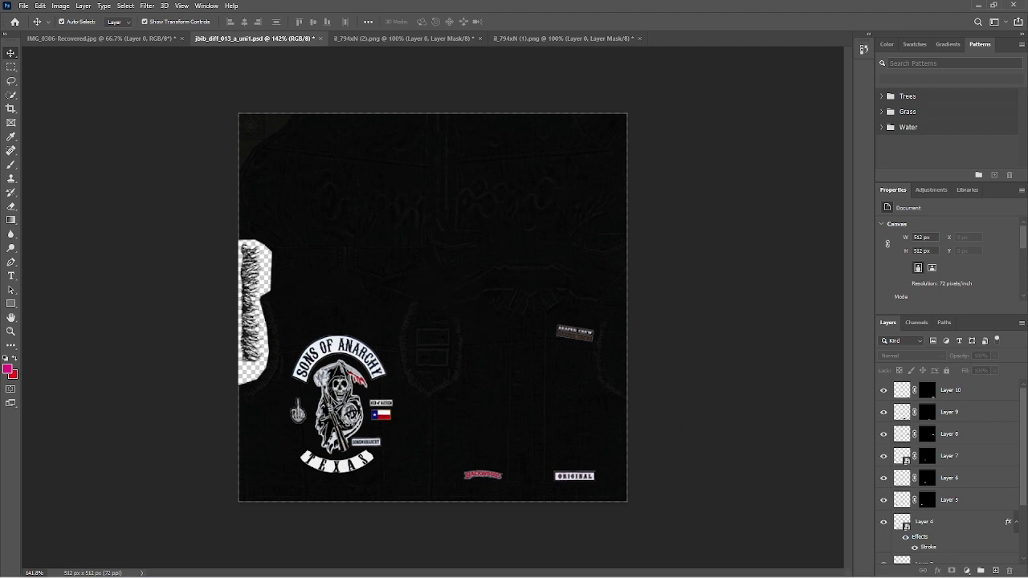
# Step: Switch to Discord and examine the customer's reference photo of the vest's front patches in the biker-vest channel
pyautogui.moveTo(660, 567)
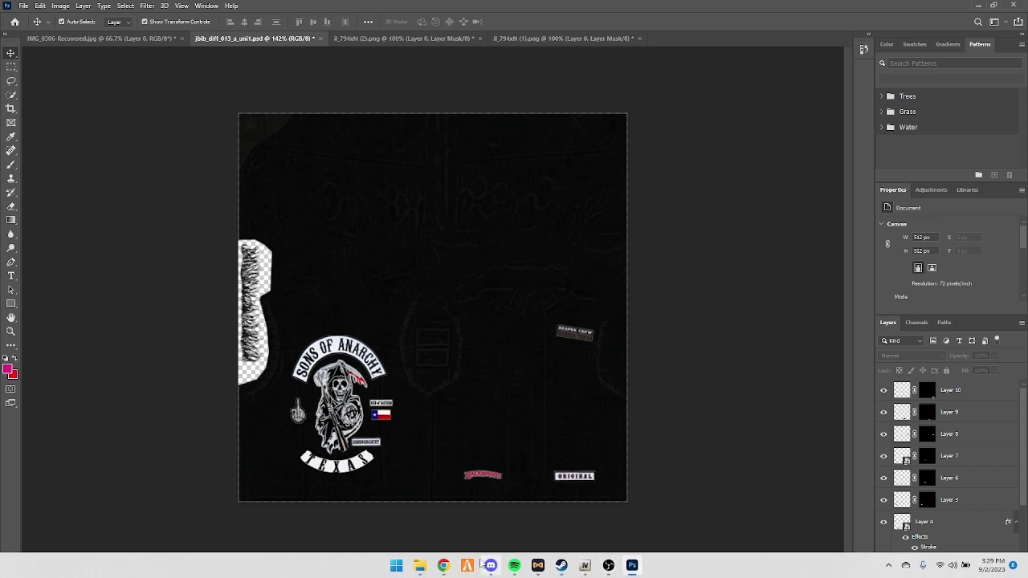
pyautogui.click(491, 566)
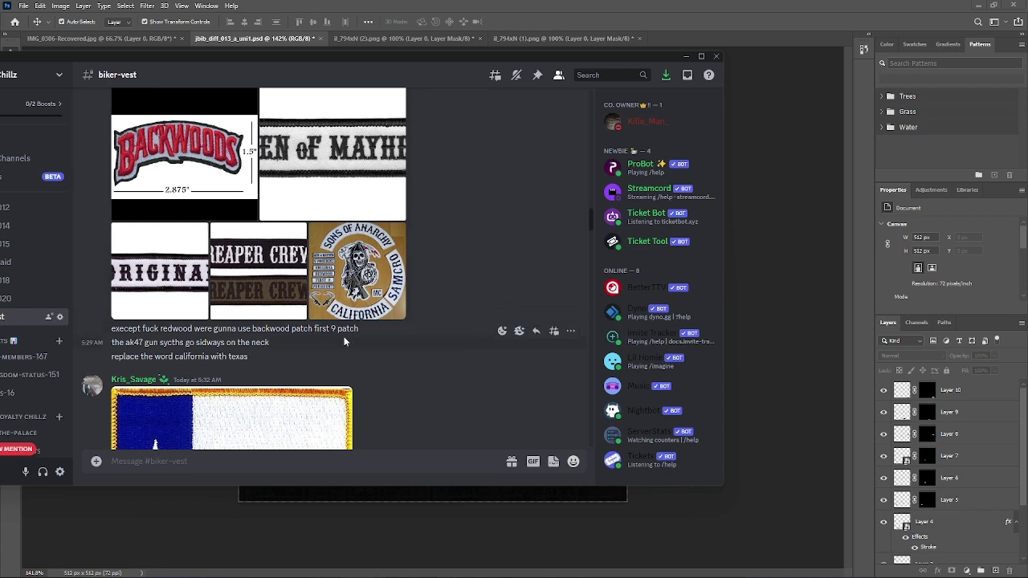
pyautogui.scroll(-7, 344, 341)
pyautogui.scroll(3, 328, 294)
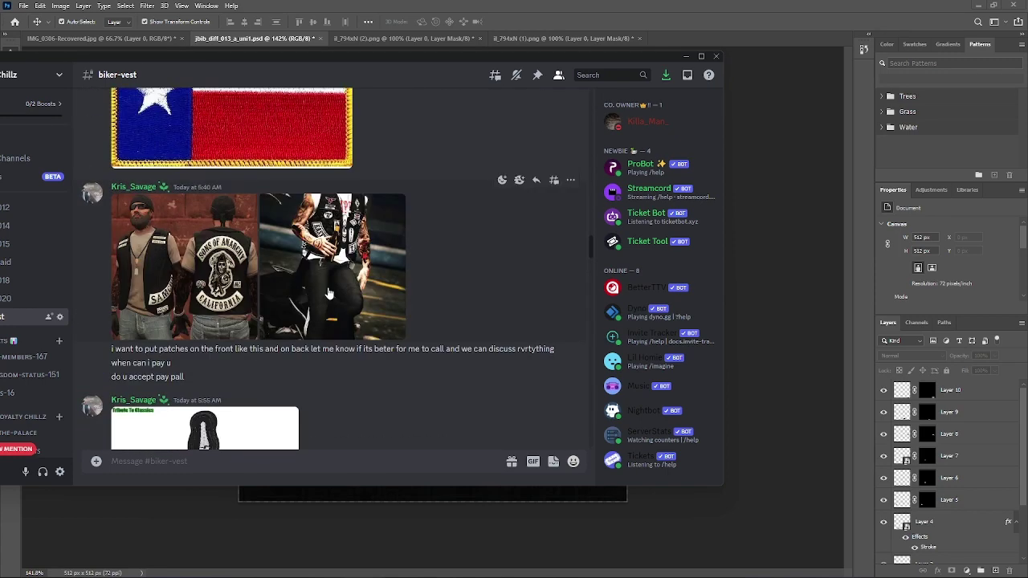
pyautogui.click(328, 294)
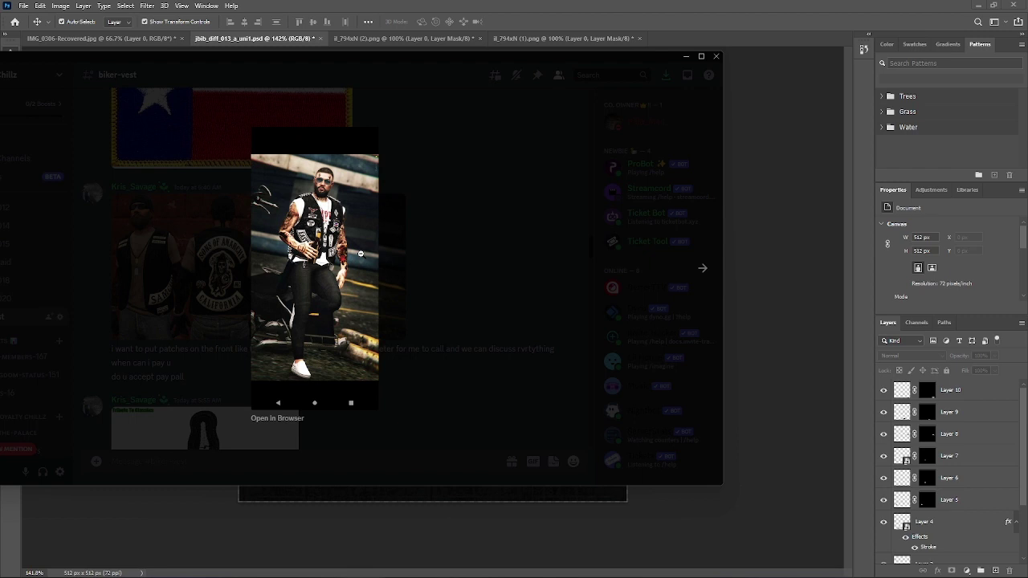
pyautogui.click(509, 28)
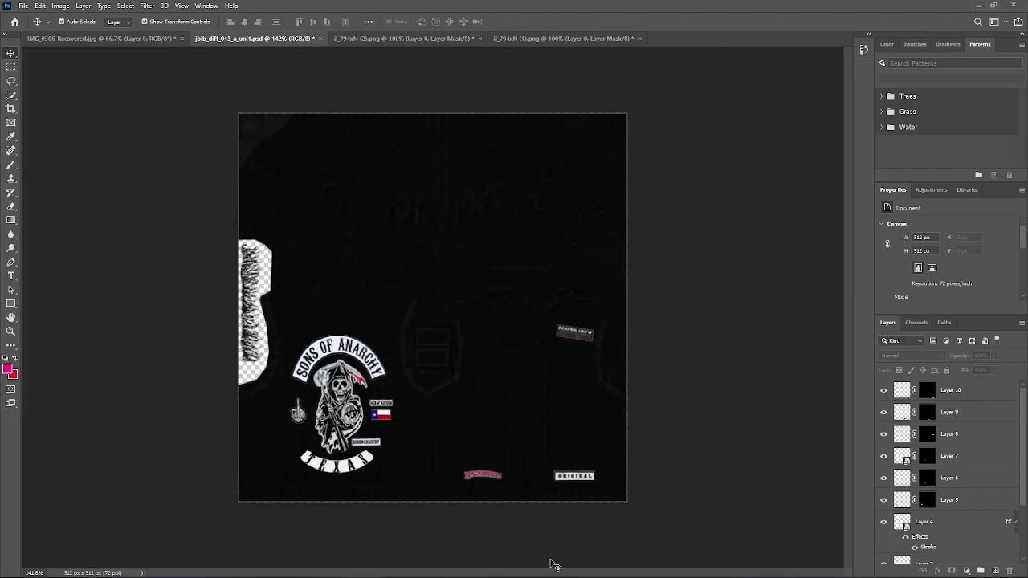
# Step: Switch to Chrome, search Google for "biker patches" and show the image results
pyautogui.moveTo(553, 575)
pyautogui.moveTo(449, 566)
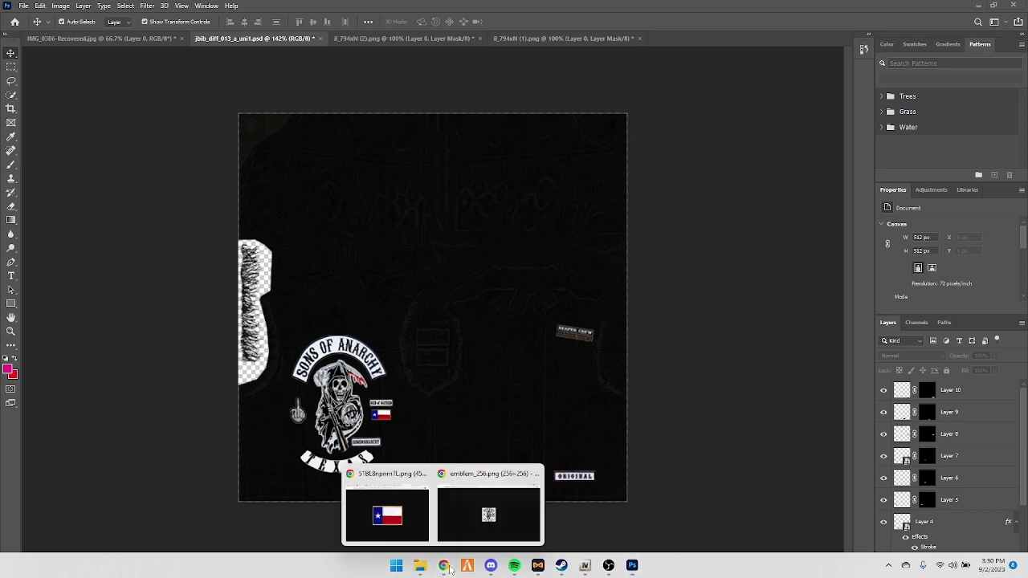
pyautogui.click(470, 523)
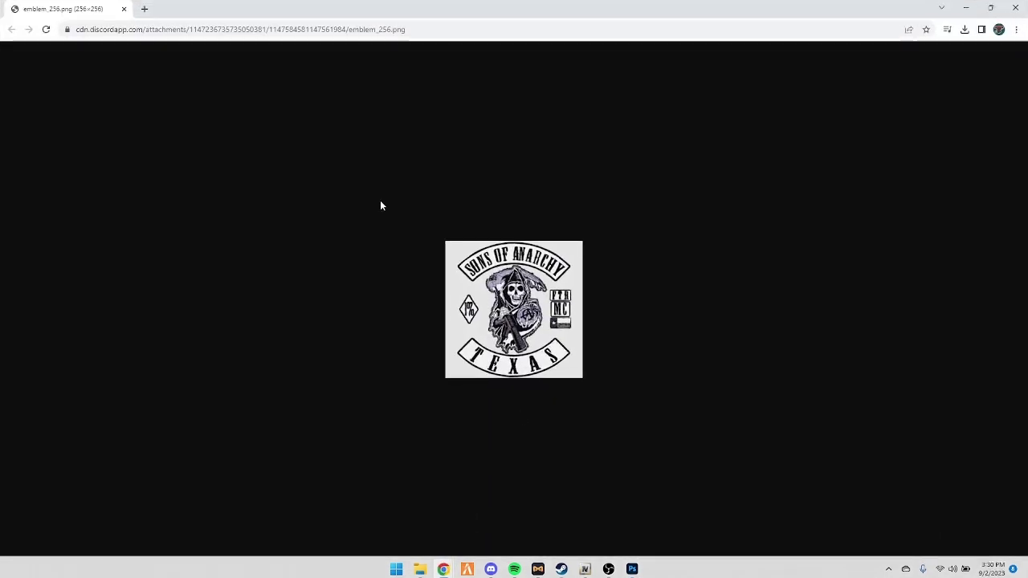
pyautogui.click(208, 30)
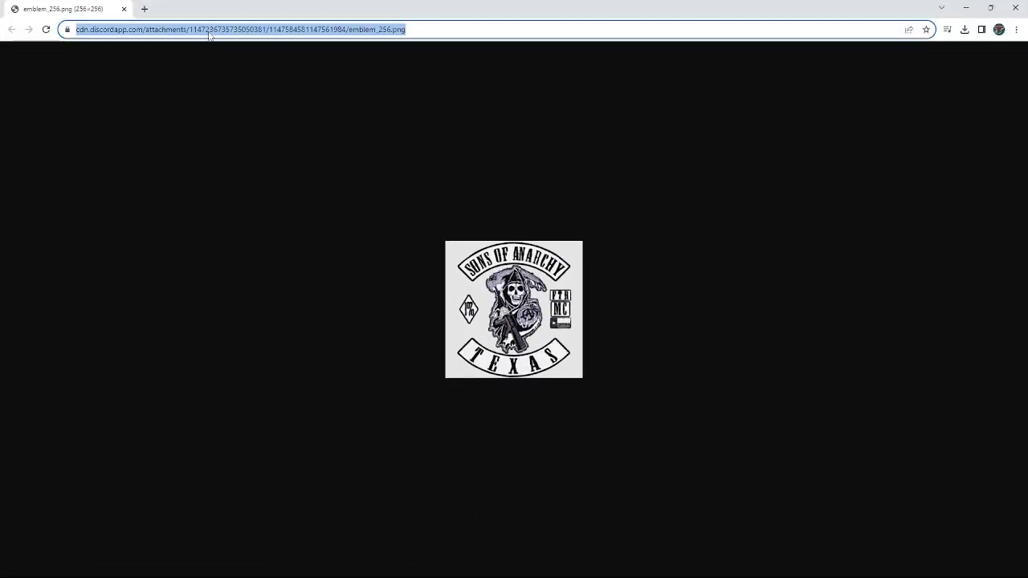
pyautogui.write('BIKER B')
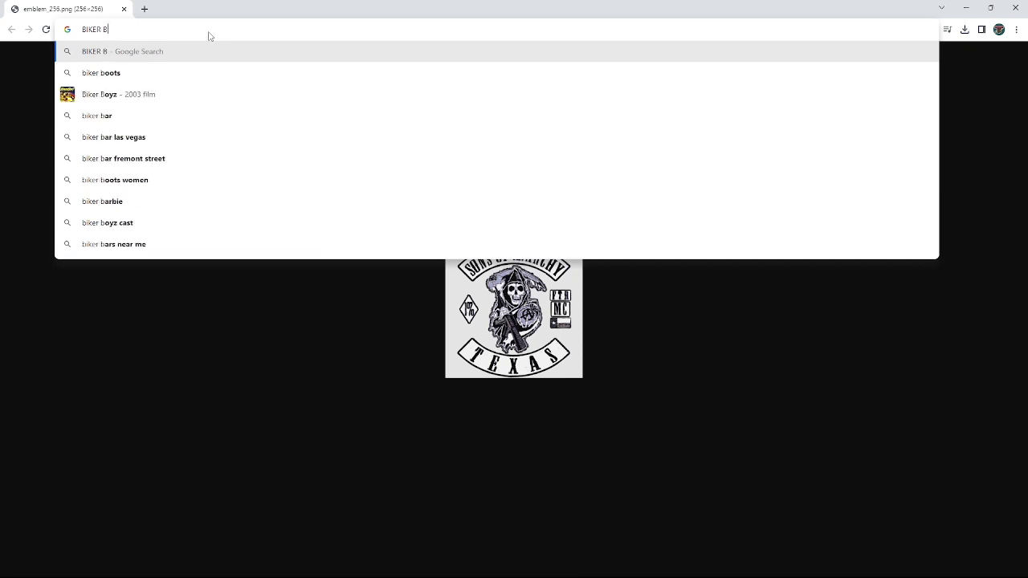
pyautogui.write('A')
pyautogui.press('BackSpace')
pyautogui.press('BackSpace')
pyautogui.write('PATCHE')
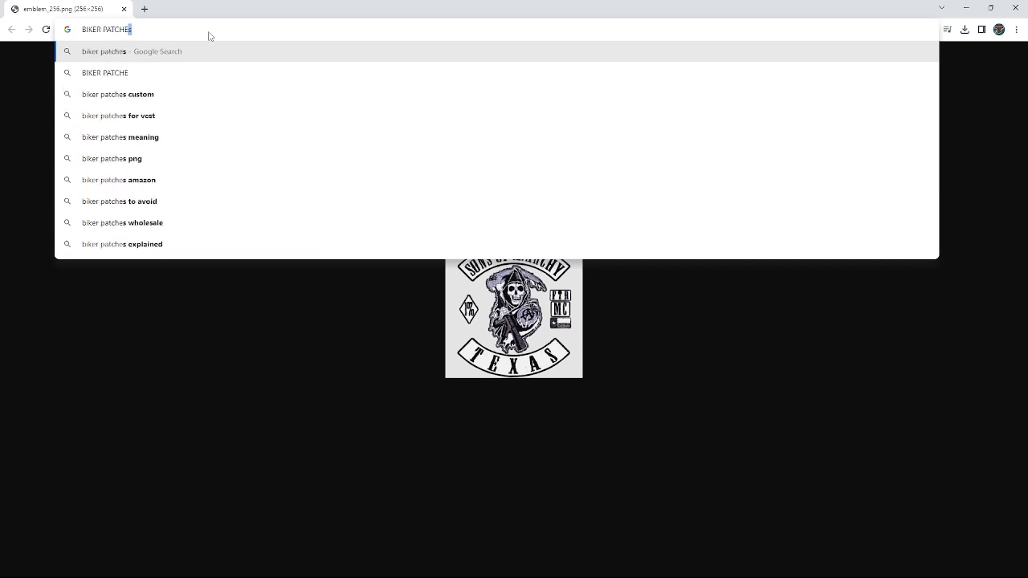
pyautogui.press('Return')
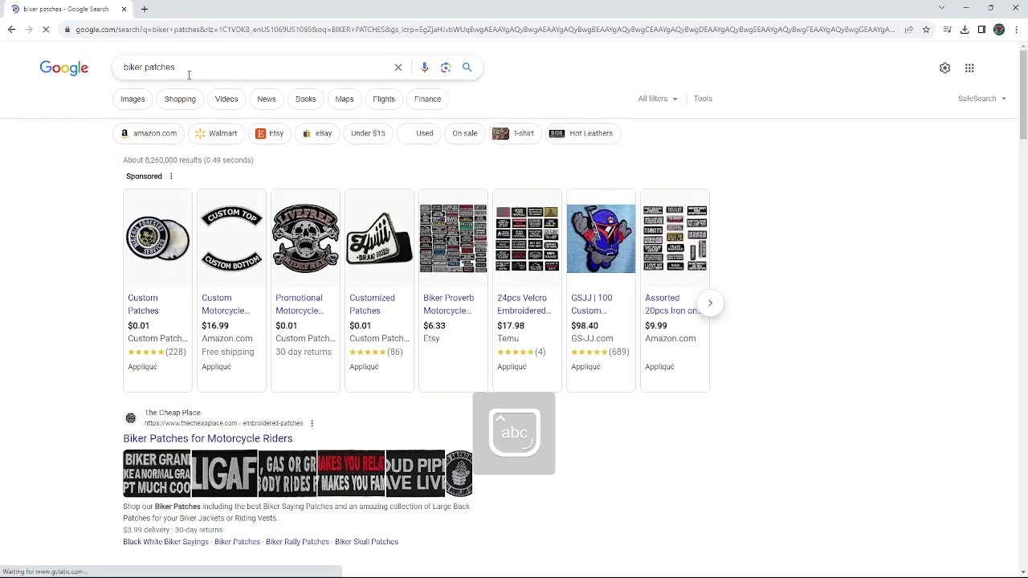
pyautogui.click(171, 107)
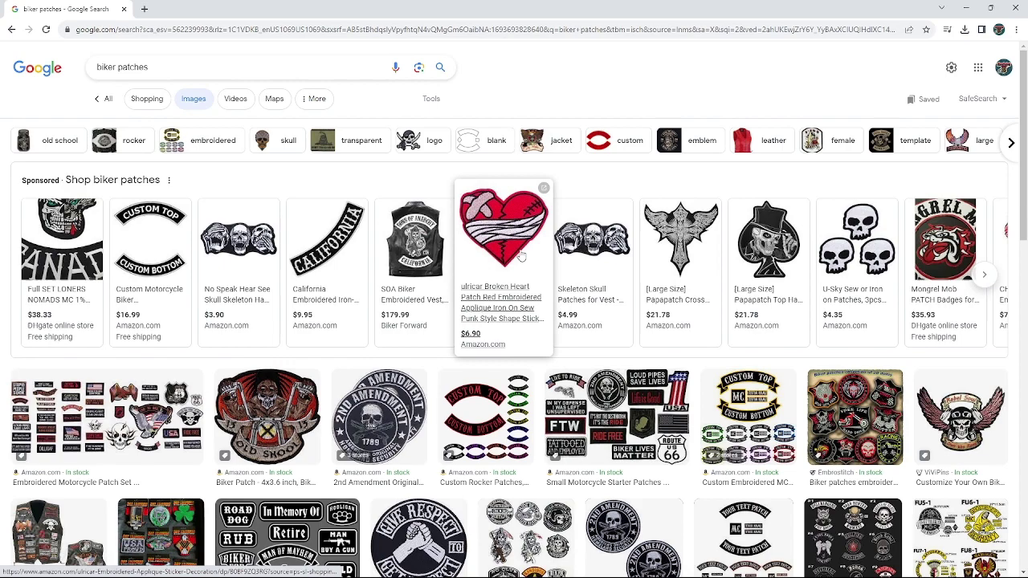
# Step: Save the enlarged Skeleton Skull Patches image from its Amazon listing as a JPEG in the bikervest1 folder and close the listing
pyautogui.click(583, 255)
pyautogui.moveTo(269, 305)
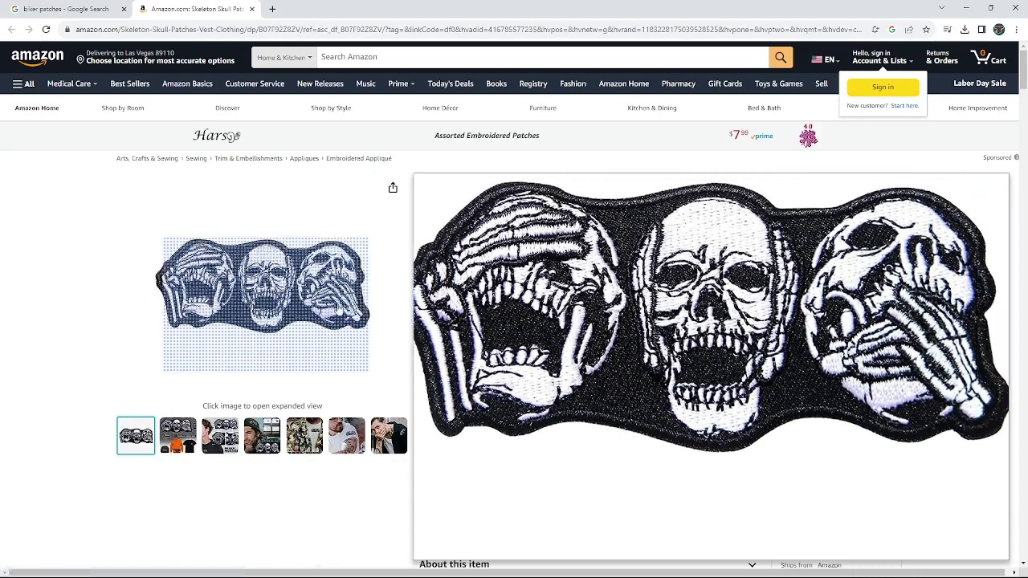
pyautogui.click(346, 307)
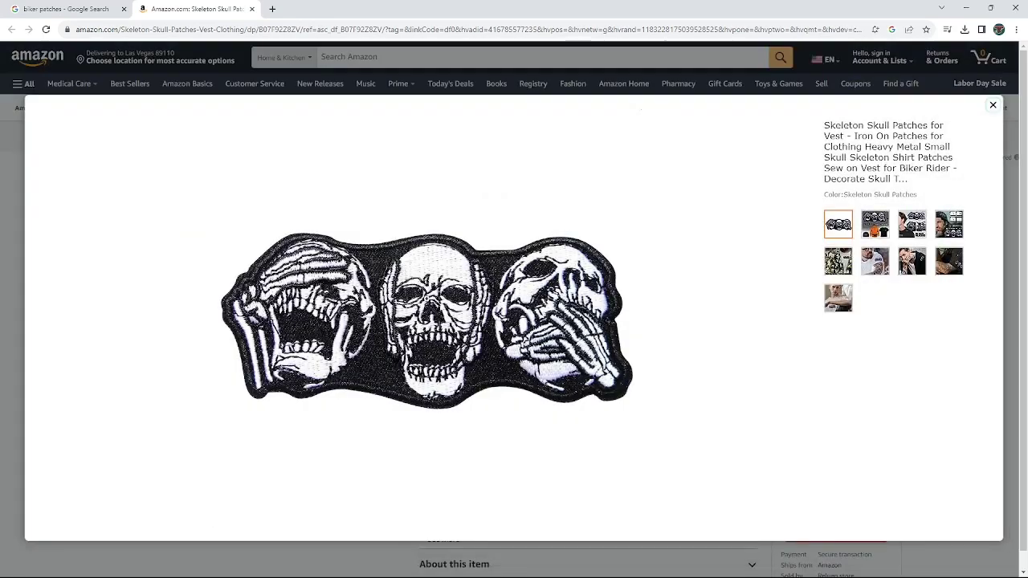
pyautogui.rightClick(426, 297)
pyautogui.click(447, 321)
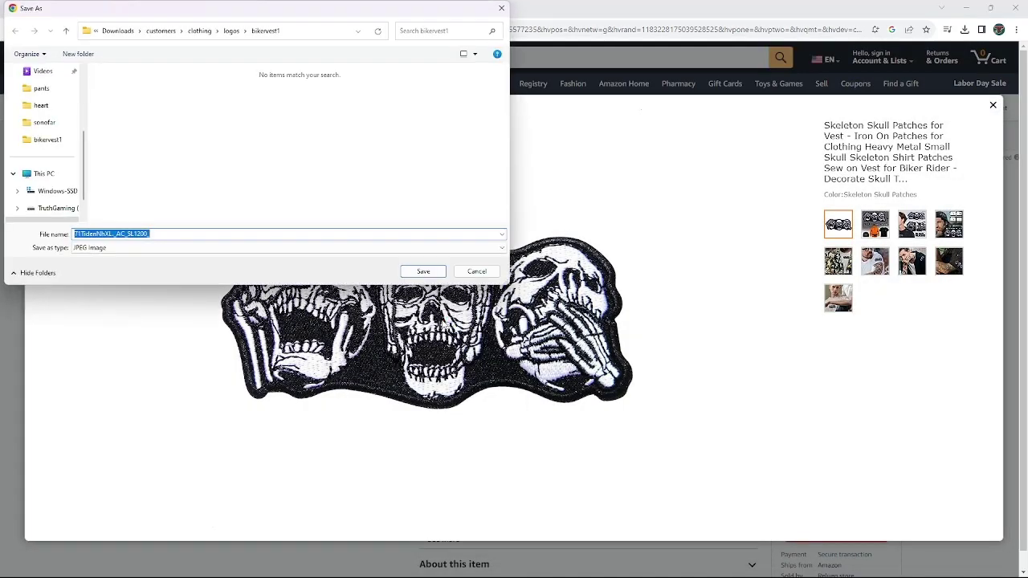
pyautogui.click(410, 274)
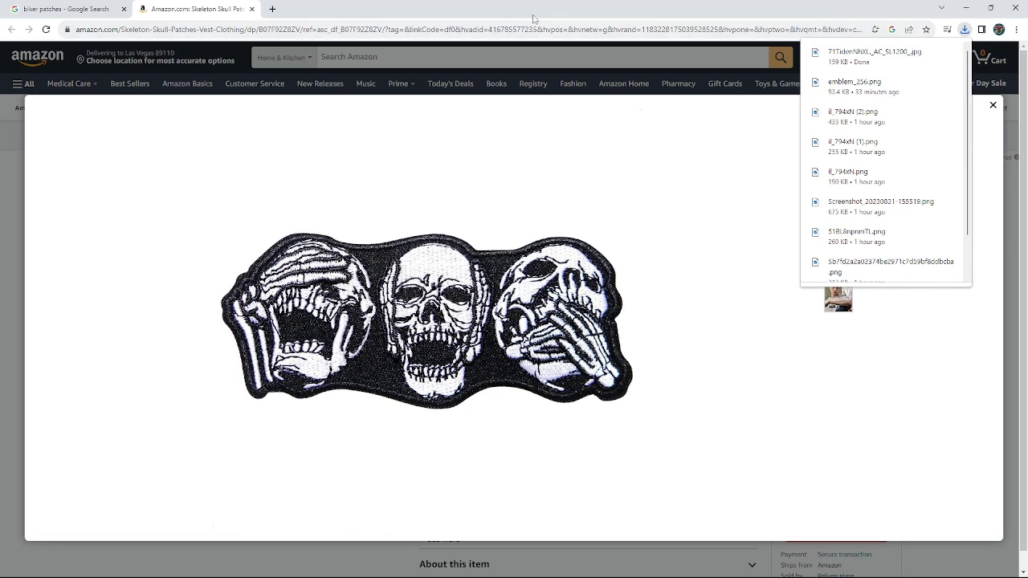
pyautogui.click(991, 107)
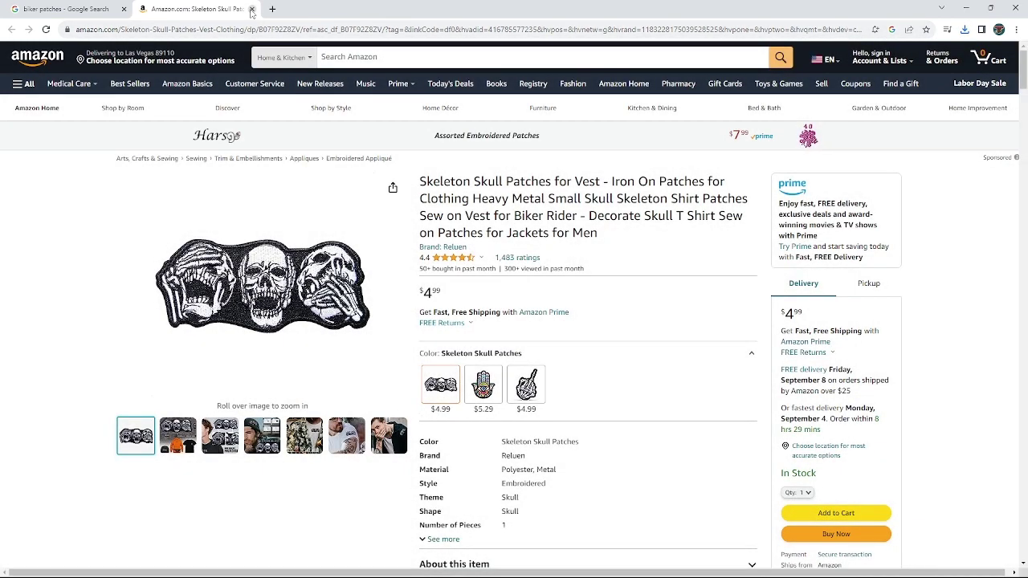
pyautogui.click(251, 10)
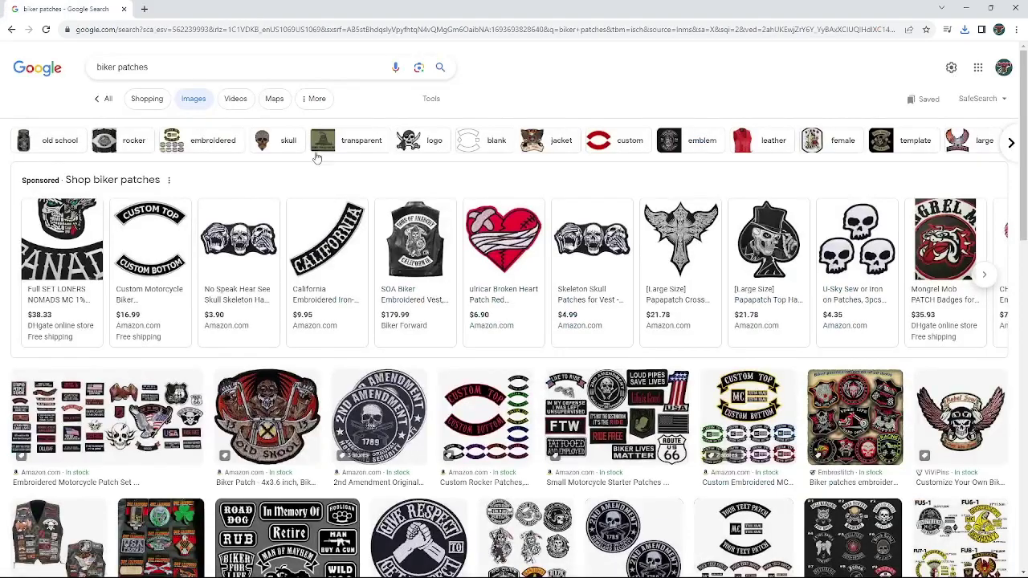
# Step: Open the Papapatch Top Hat Skull Spades listing and save its enlarged image as a JPEG in the bikervest1 folder
pyautogui.click(790, 254)
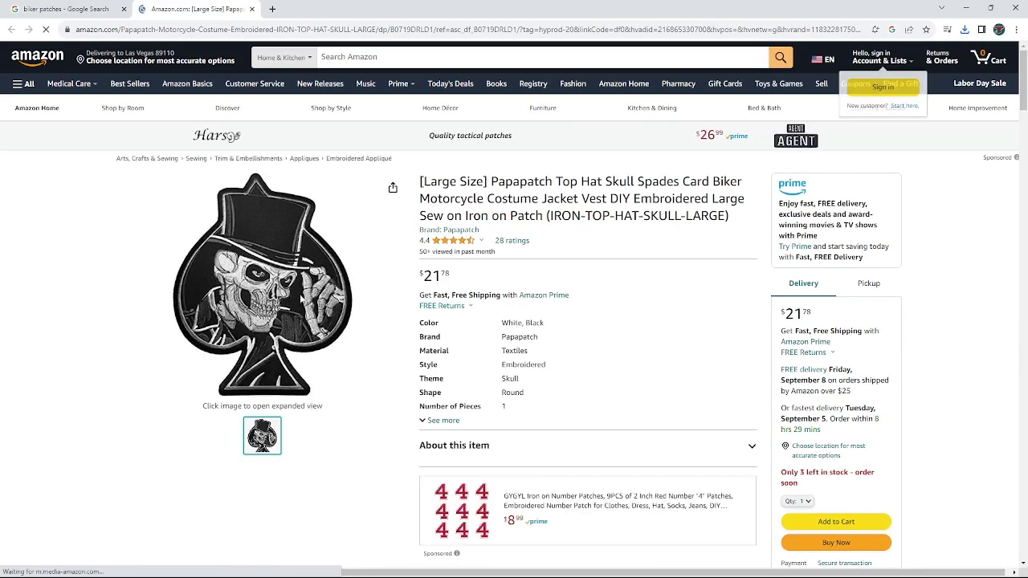
pyautogui.click(264, 298)
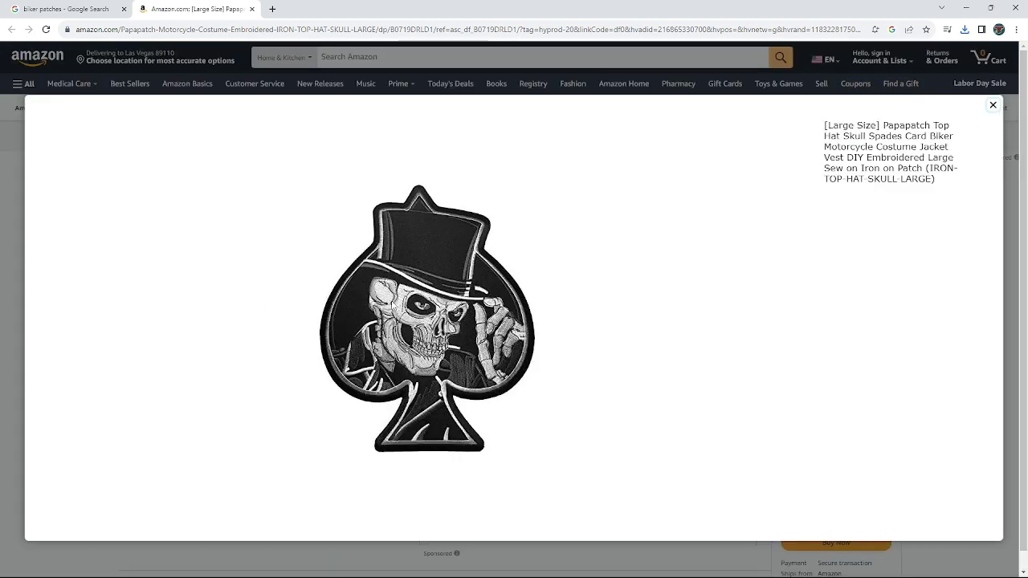
pyautogui.rightClick(391, 305)
pyautogui.click(418, 325)
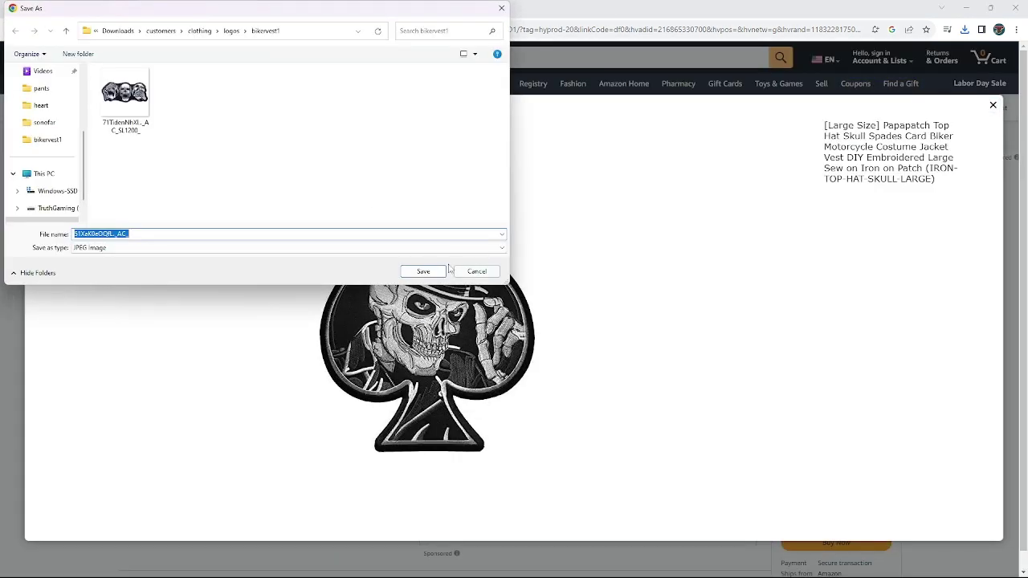
pyautogui.click(421, 272)
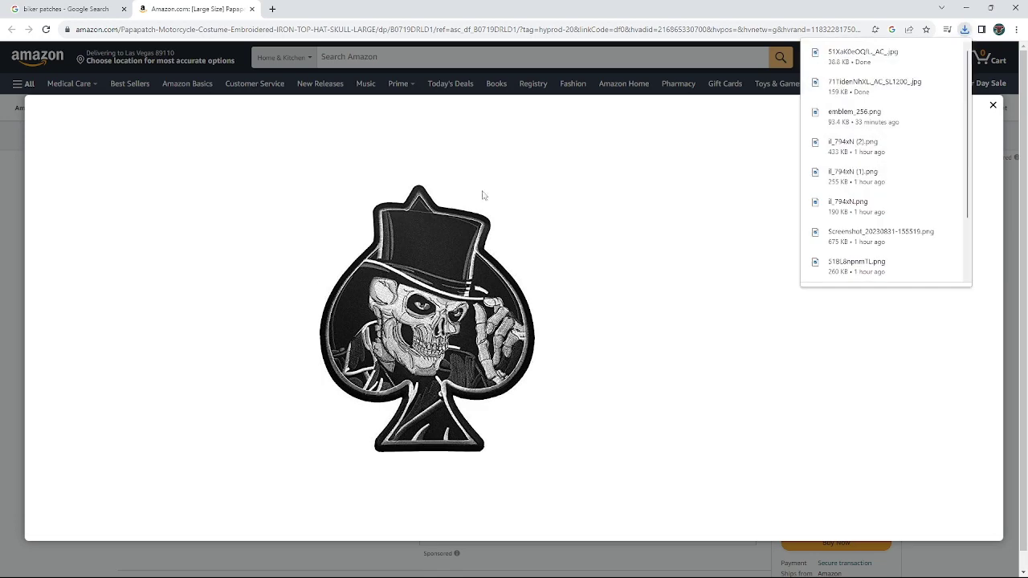
pyautogui.click(14, 252)
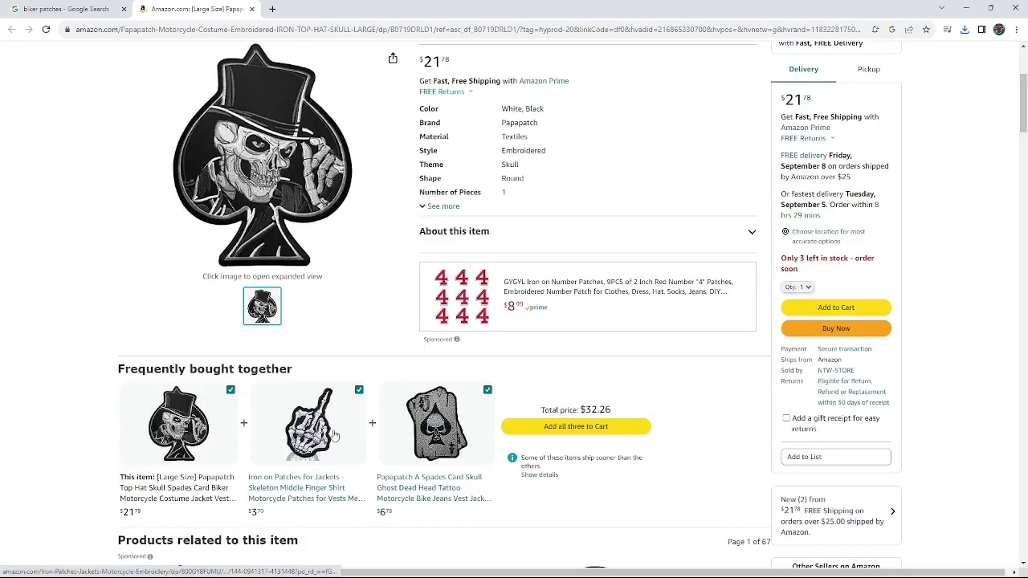
# Step: Open the Papapatch A Spades Card Skull listing and save its enlarged image as a JPEG in the bikervest1 folder
pyautogui.click(431, 434)
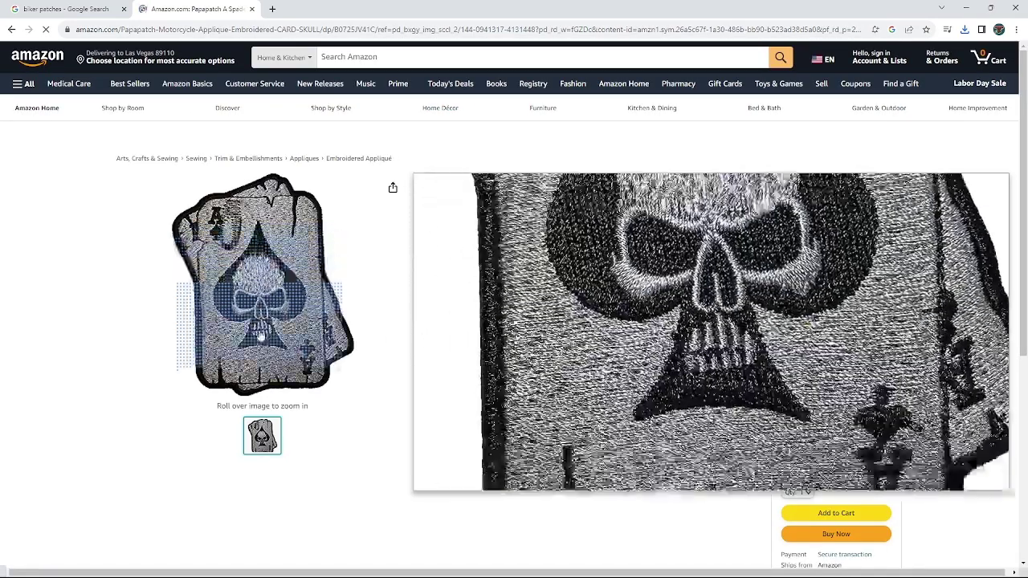
pyautogui.rightClick(262, 300)
pyautogui.click(223, 251)
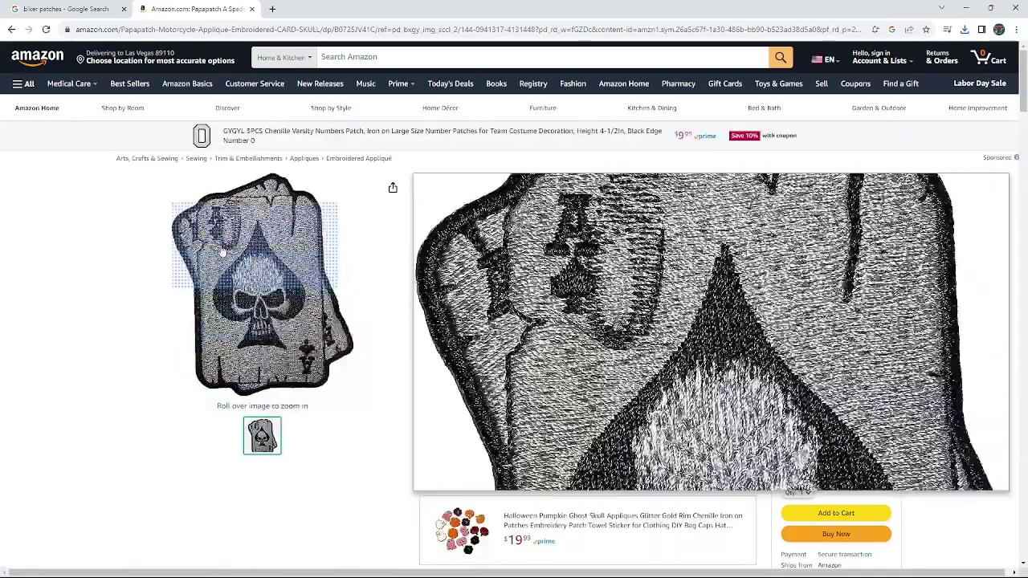
pyautogui.click(224, 251)
pyautogui.rightClick(385, 305)
pyautogui.click(410, 333)
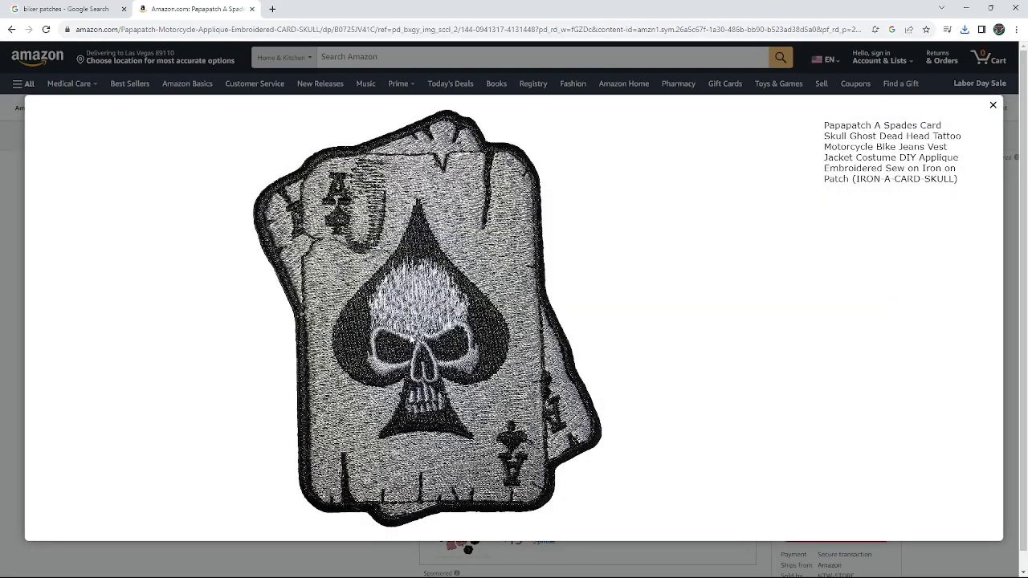
pyautogui.click(423, 273)
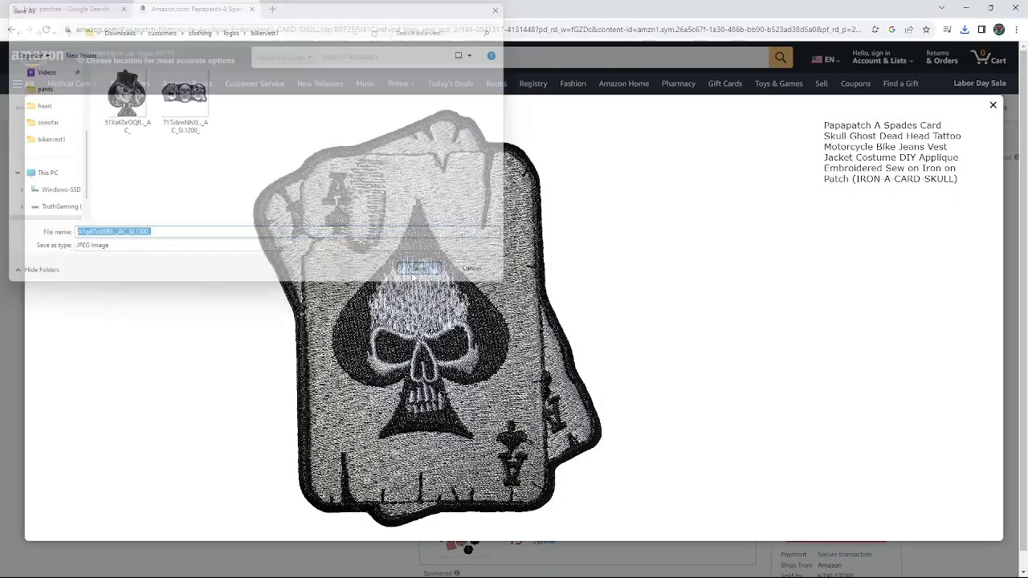
pyautogui.press('Escape')
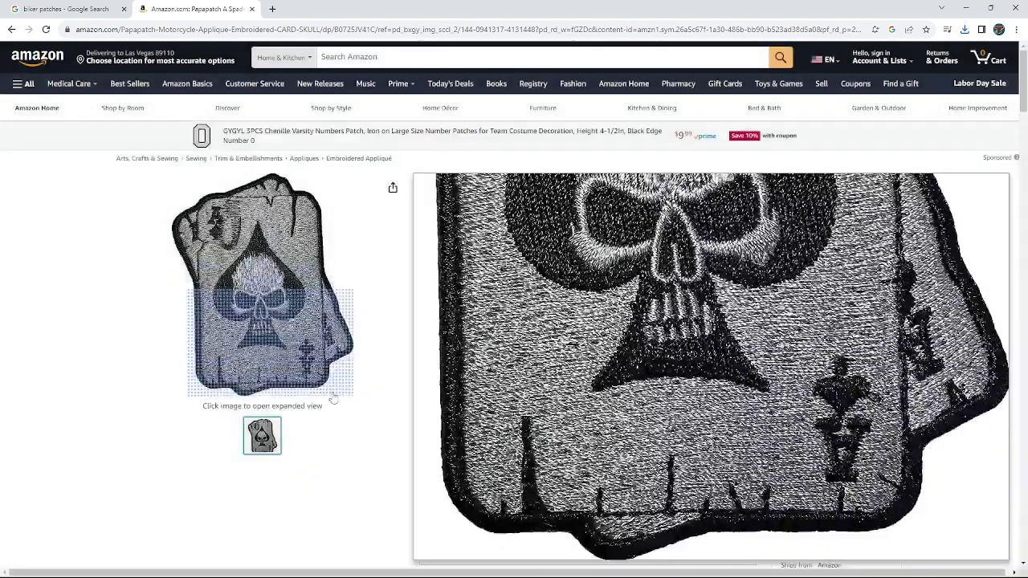
pyautogui.scroll(-5, 354, 289)
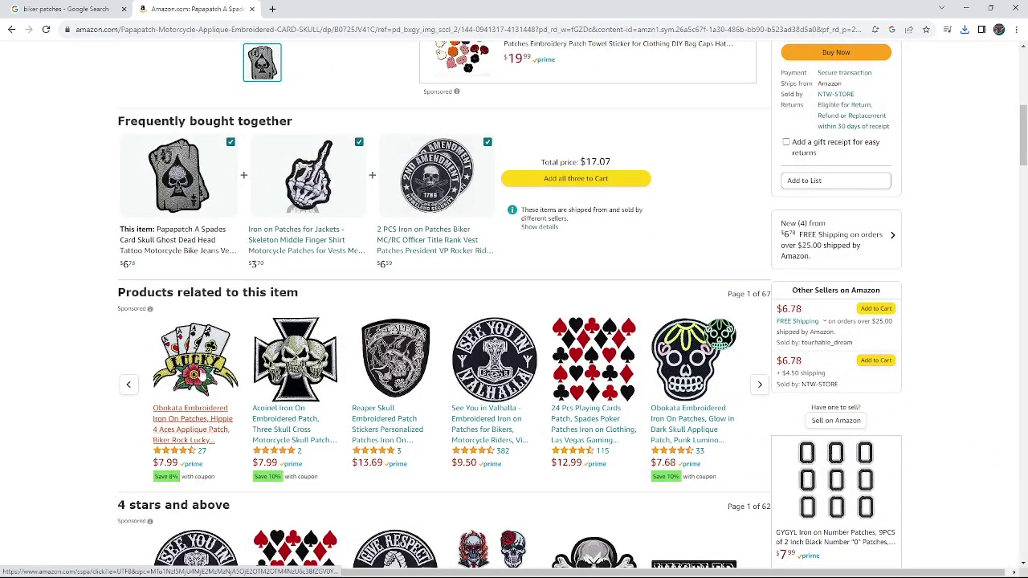
# Step: Open the Acoinel Three Skull Cross patch listing and save its enlarged image as a JPEG in the bikervest1 folder
pyautogui.click(294, 359)
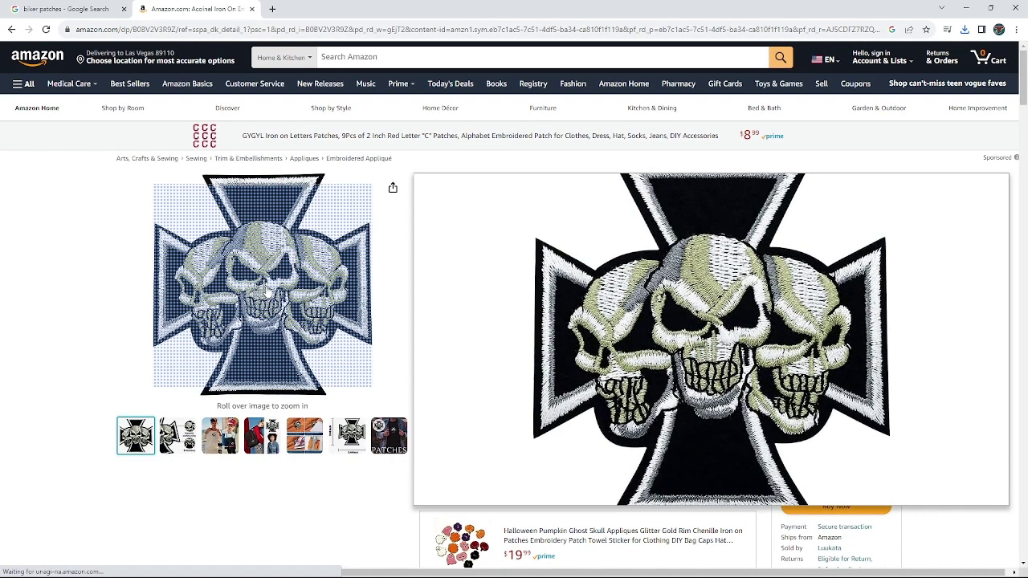
pyautogui.click(265, 301)
pyautogui.rightClick(432, 312)
pyautogui.click(456, 331)
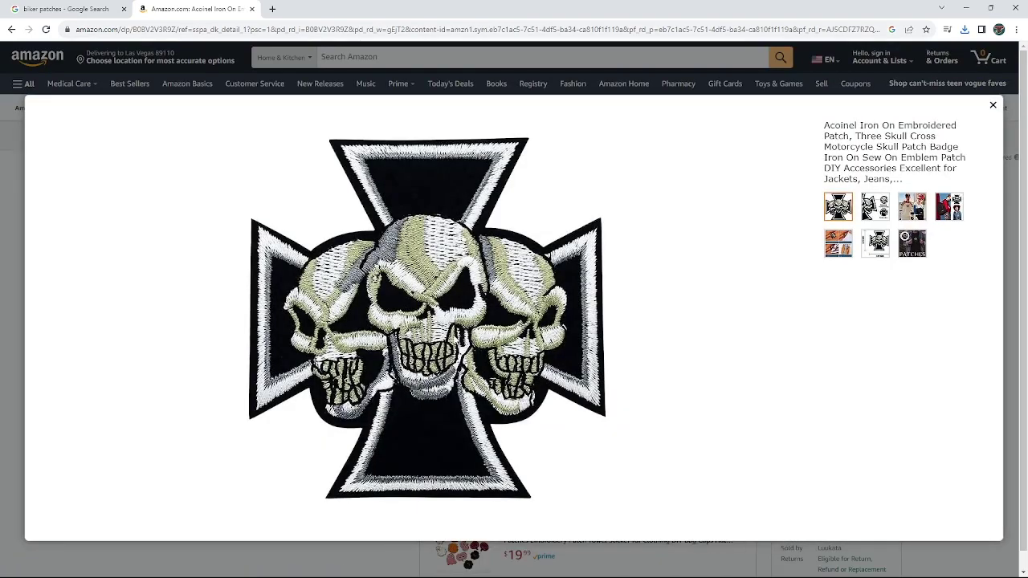
pyautogui.click(411, 273)
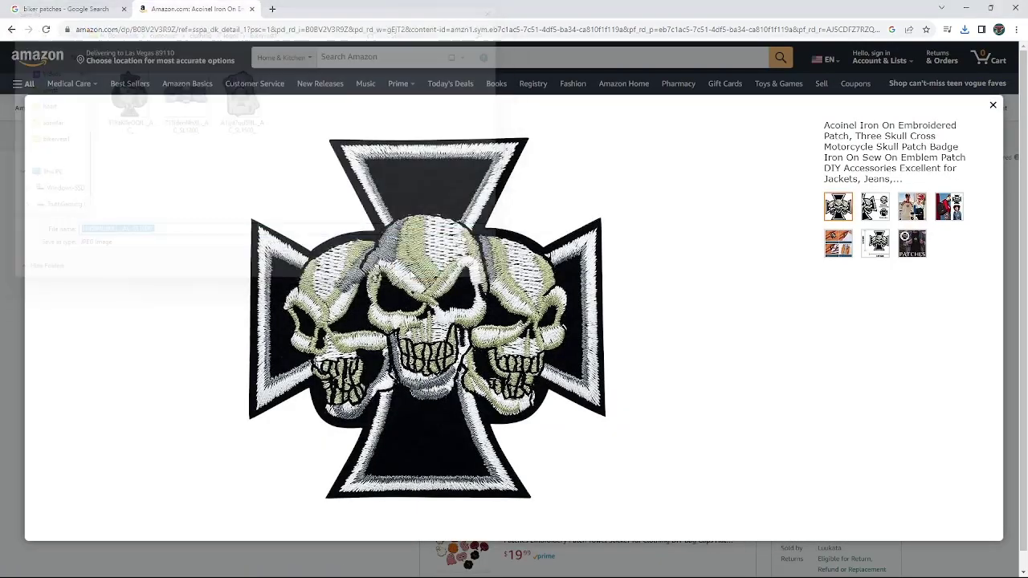
pyautogui.click(18, 277)
# Step: Check the related Acoinel patch listings, including Skull Star and Skull Head, for usable designs and close the Amazon page
pyautogui.scroll(-7, 329, 341)
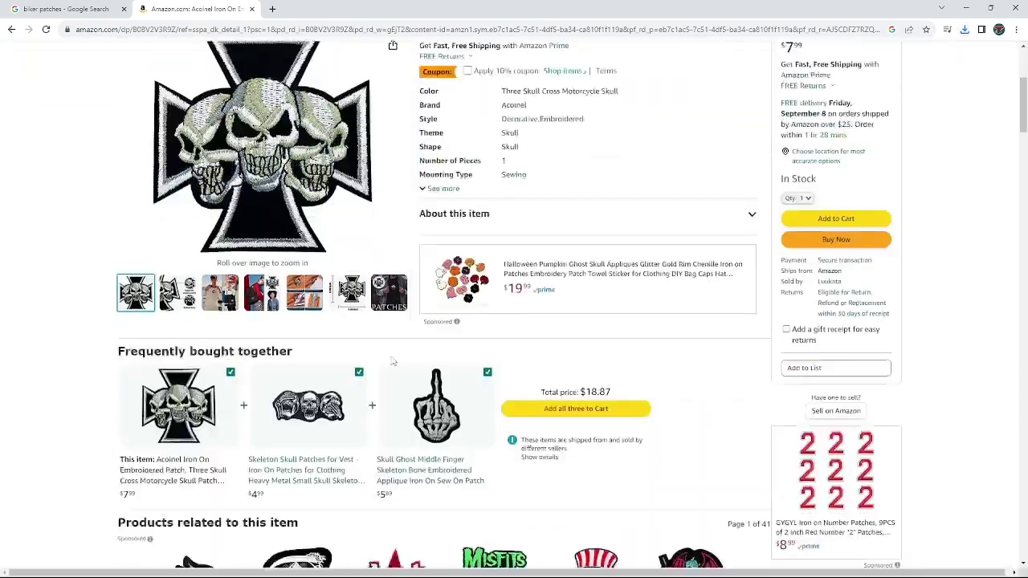
pyautogui.scroll(1, 341, 331)
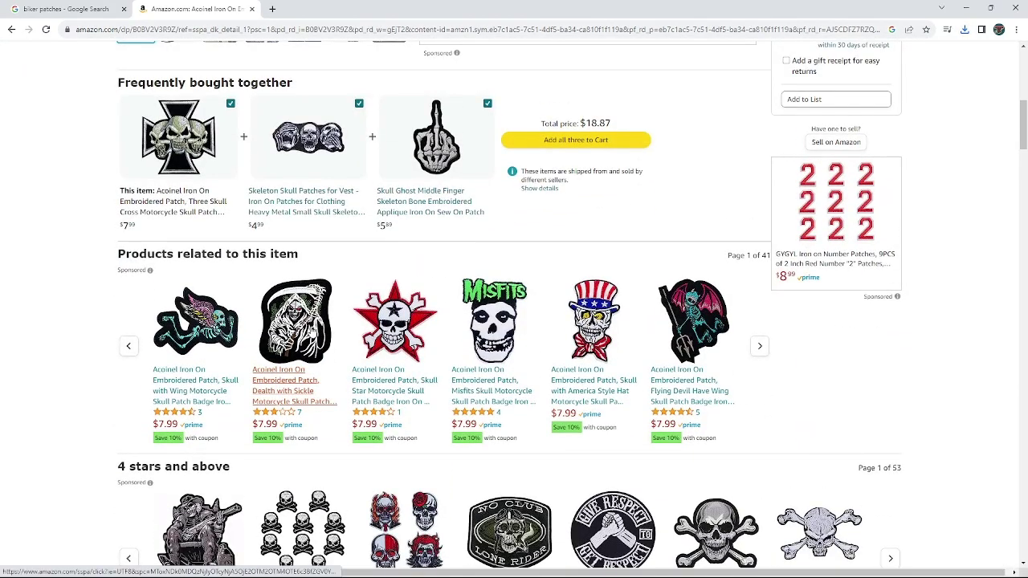
pyautogui.scroll(1, 329, 333)
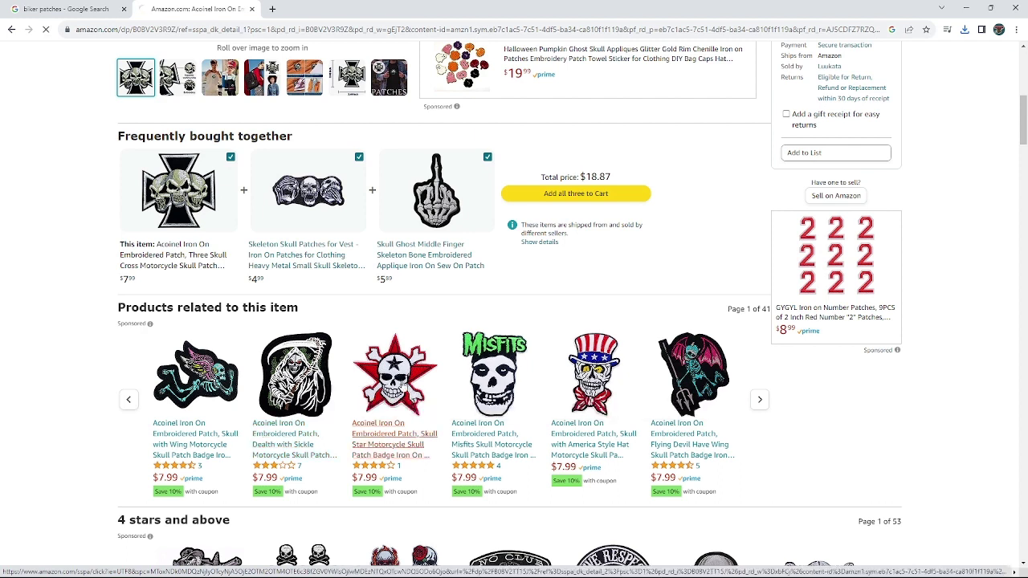
pyautogui.scroll(-2, 321, 326)
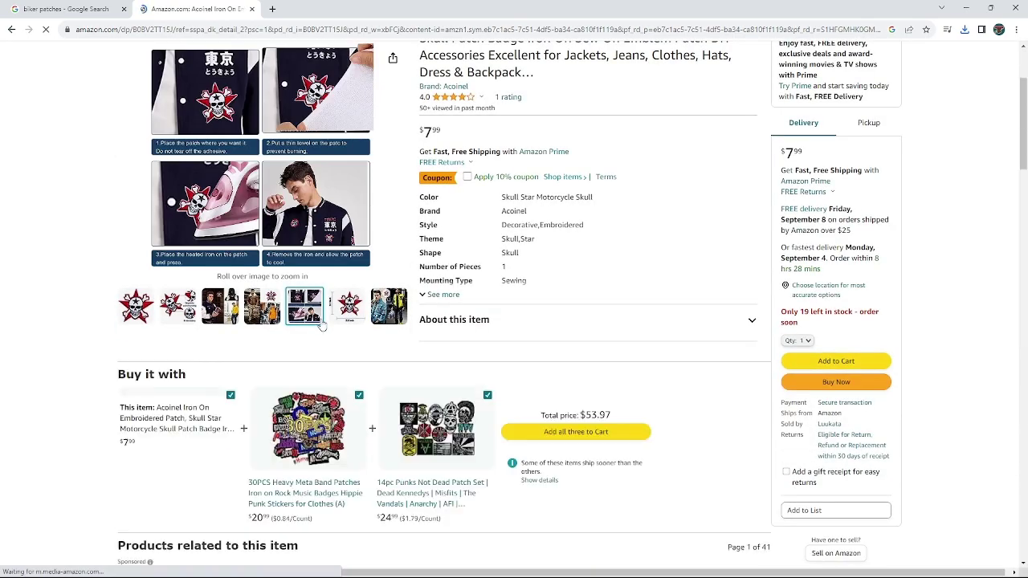
pyautogui.scroll(-3, 322, 325)
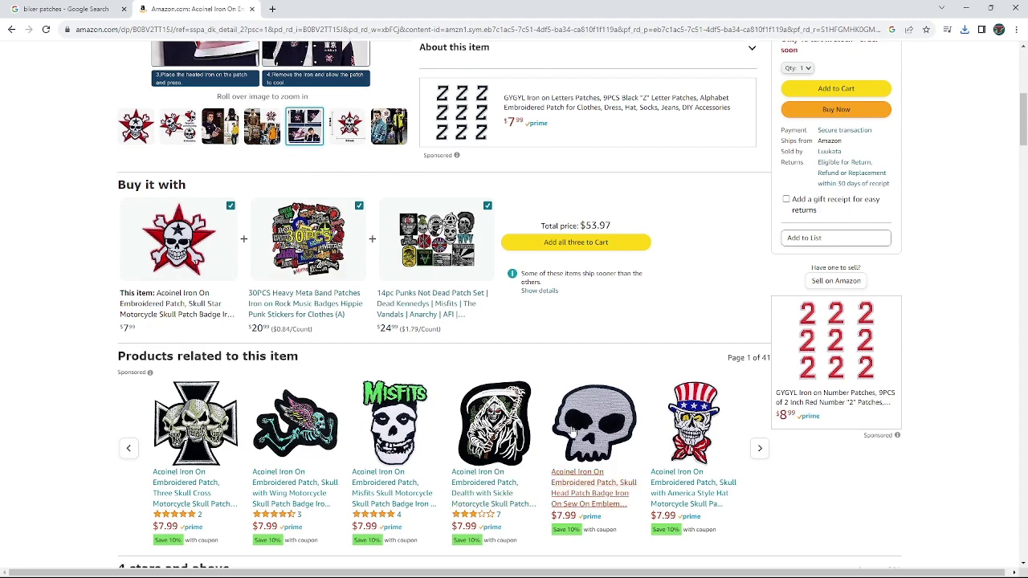
pyautogui.scroll(-1, 572, 432)
pyautogui.click(587, 389)
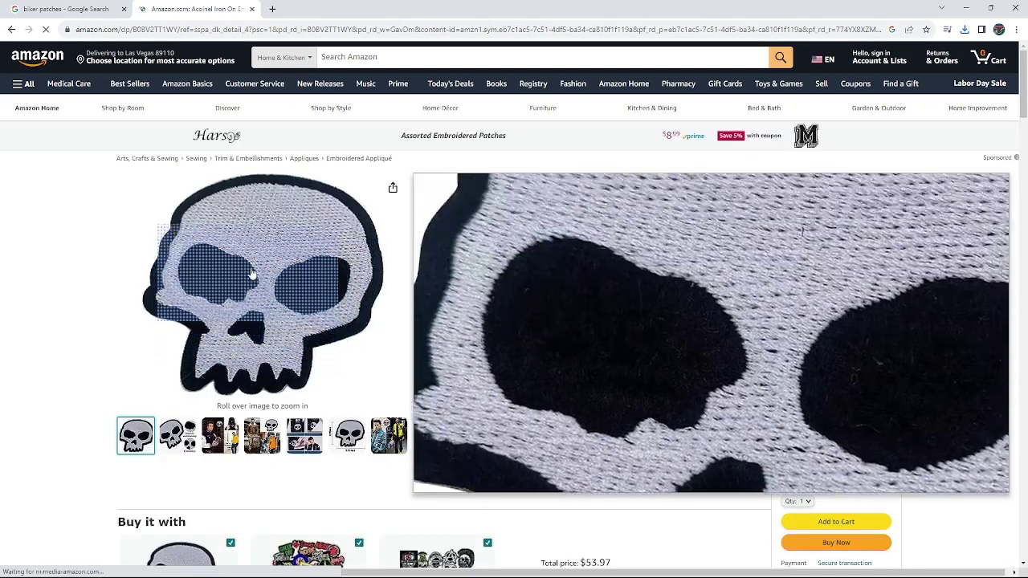
pyautogui.scroll(-10, 313, 394)
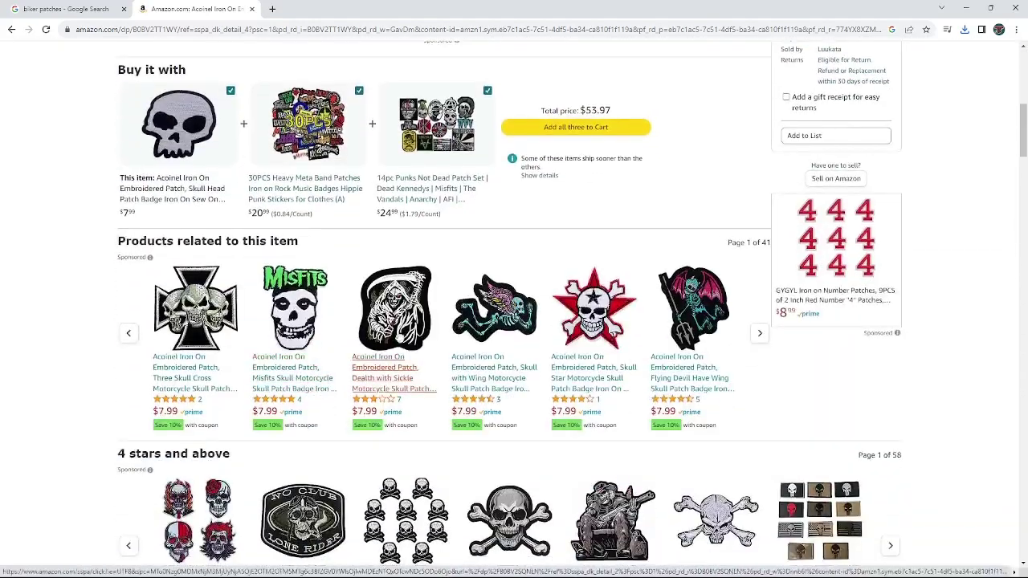
pyautogui.click(252, 9)
# Step: Look through the Google image results and sponsored products for more biker patch designs
pyautogui.scroll(-3, 436, 293)
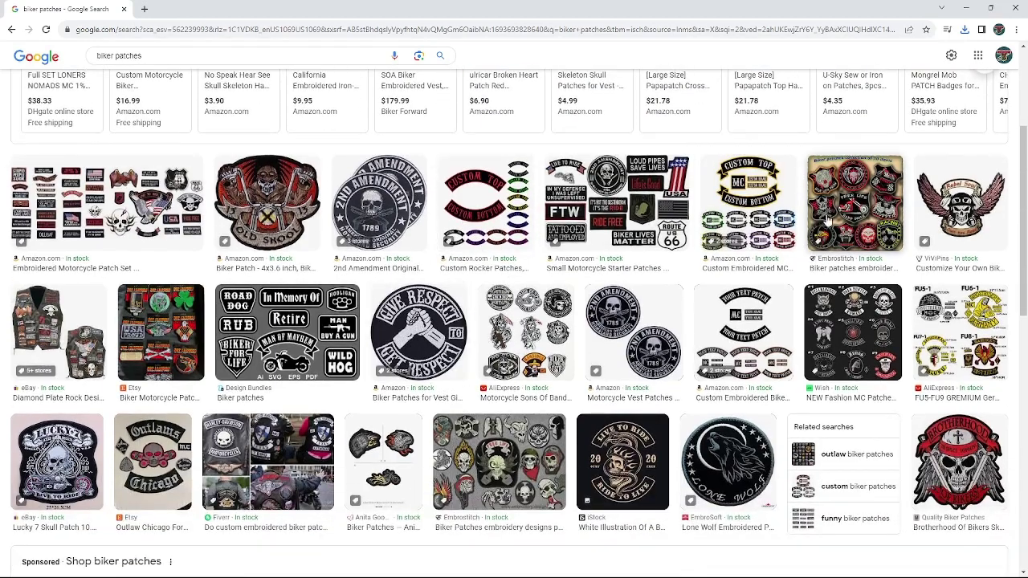
pyautogui.scroll(-1, 889, 366)
pyautogui.scroll(-3, 321, 382)
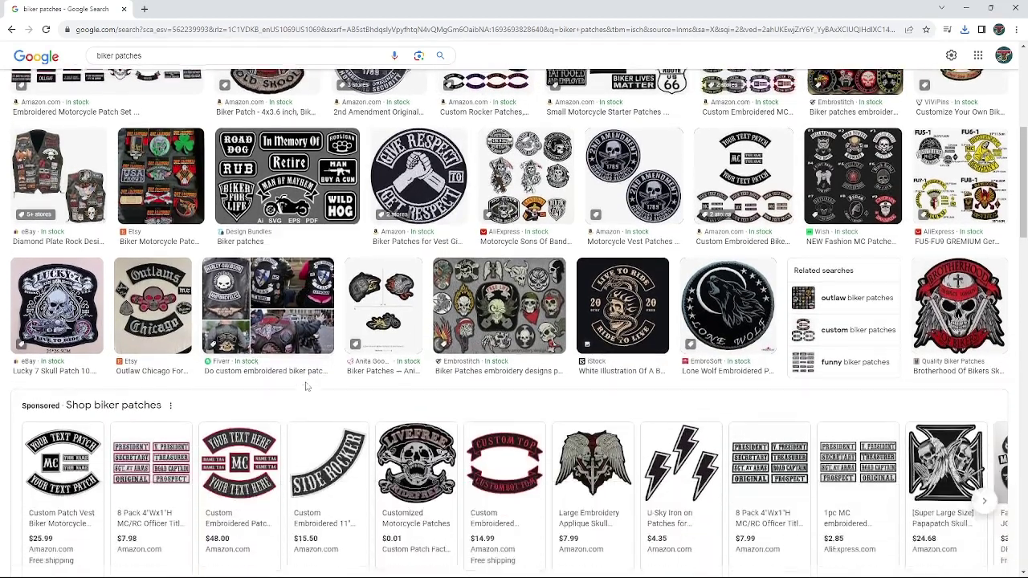
pyautogui.moveTo(325, 386)
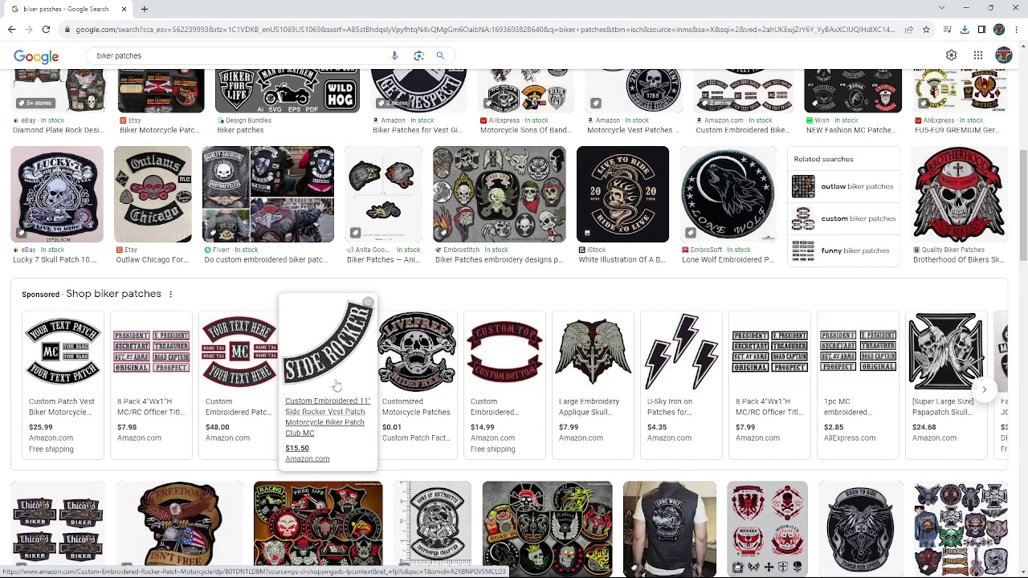
pyautogui.scroll(-2, 340, 385)
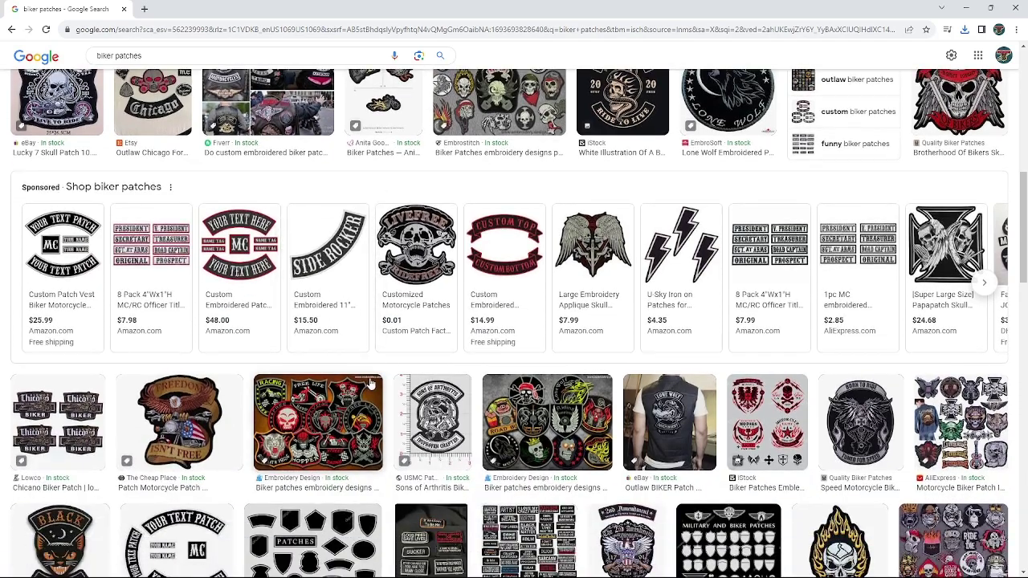
pyautogui.scroll(-1, 371, 384)
pyautogui.scroll(-3, 371, 386)
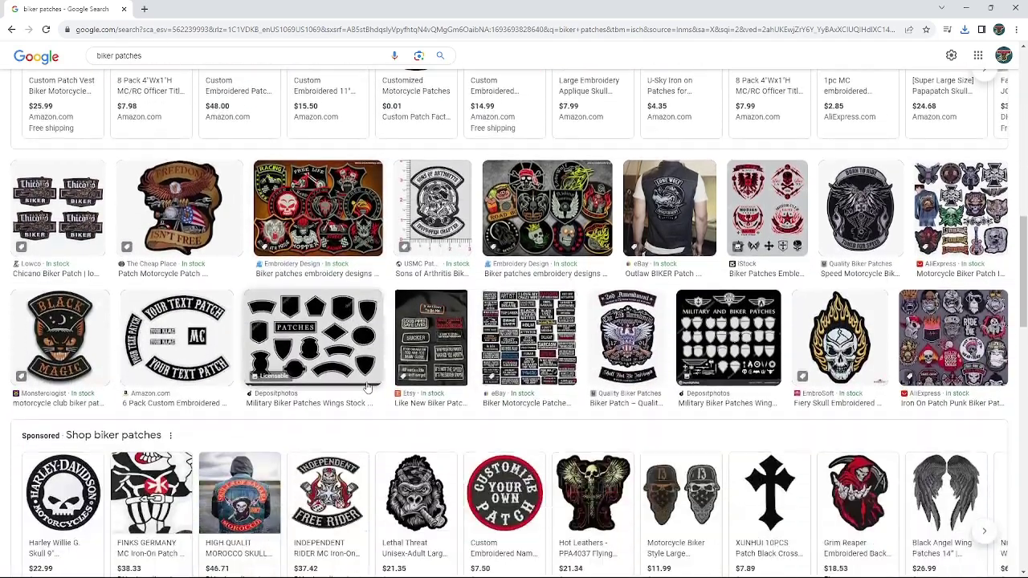
pyautogui.scroll(-2, 359, 385)
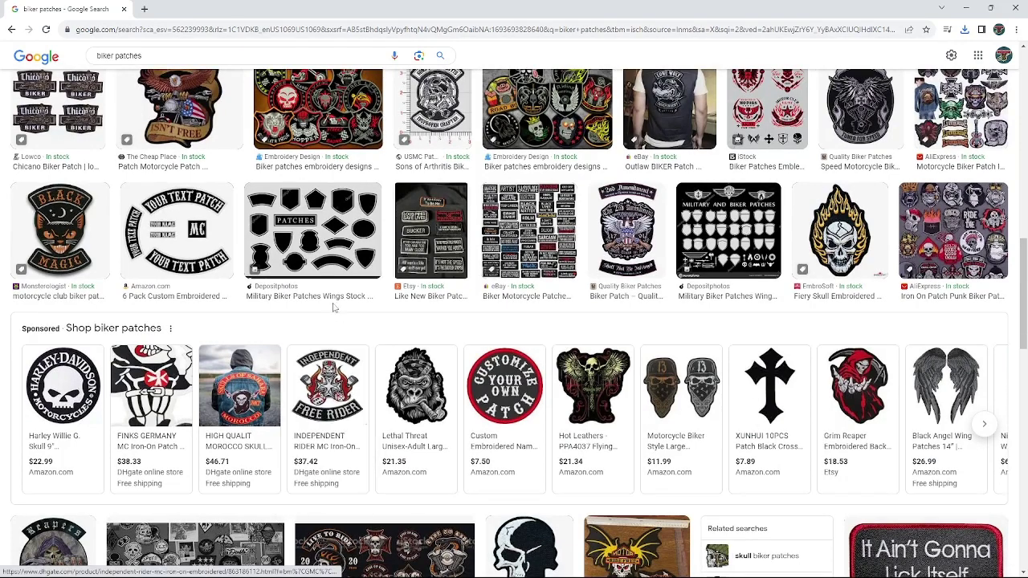
# Step: Preview the Military Biker Patches Wings stock image and the Lethal Threat Bandana Gorilla listing, closing both
pyautogui.click(302, 273)
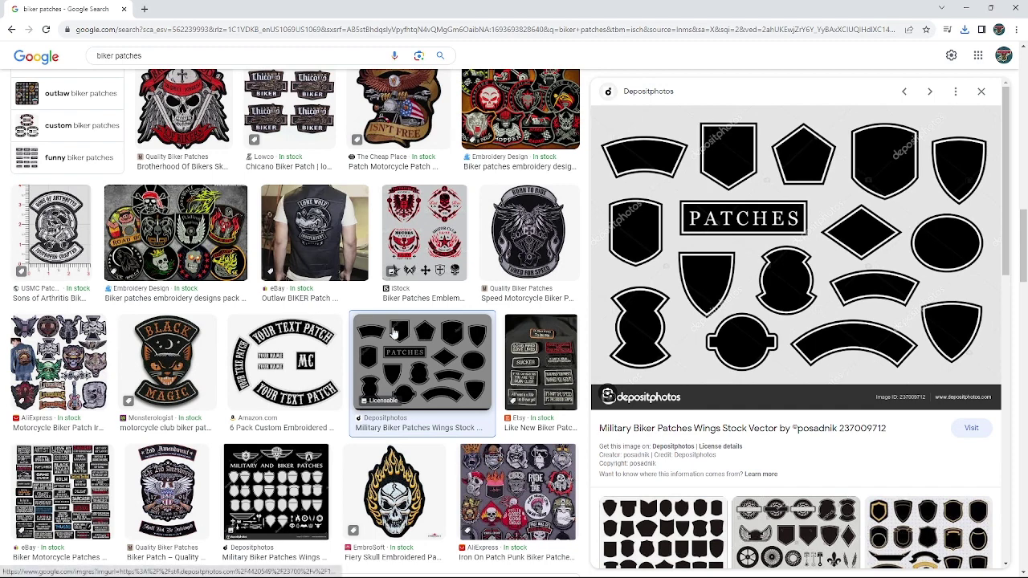
pyautogui.scroll(-5, 394, 332)
pyautogui.click(409, 390)
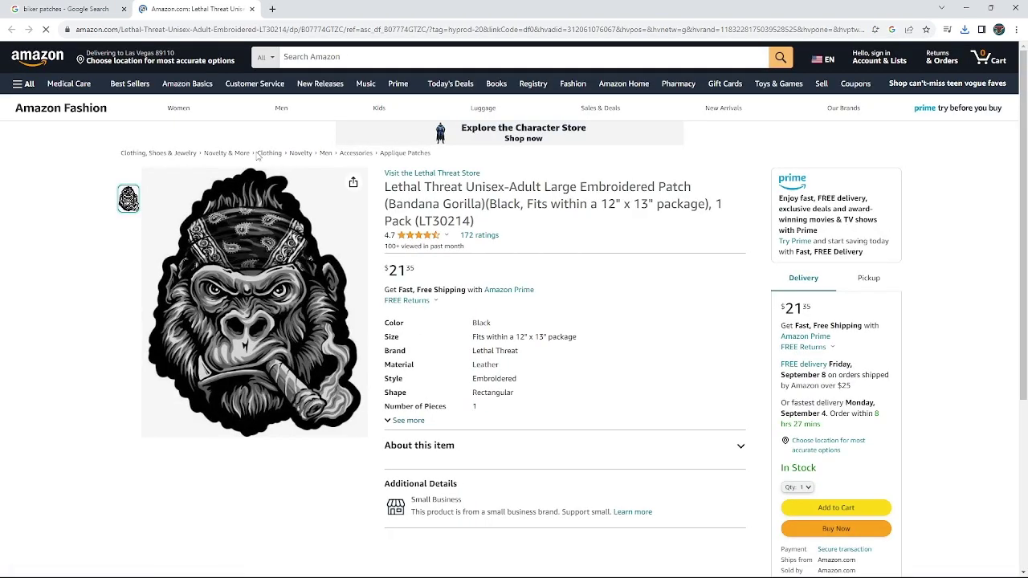
pyautogui.click(251, 8)
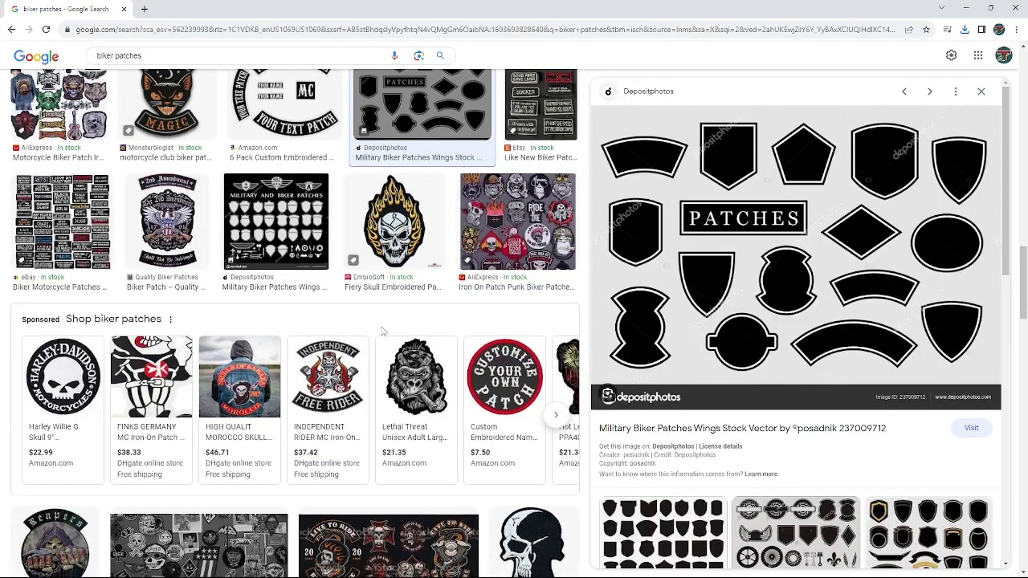
pyautogui.scroll(-2, 382, 331)
pyautogui.click(981, 91)
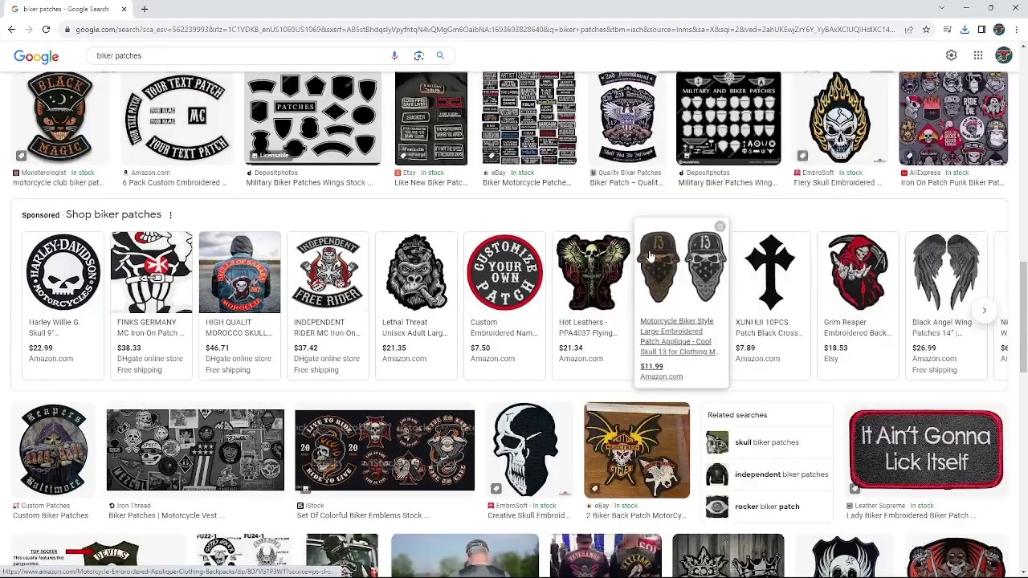
# Step: Open the Etsy Grim Reaper Embroidered Back Patch listing, save its enlarged red image as an AVIF file in bikervest1, and close the listing
pyautogui.scroll(-1, 657, 273)
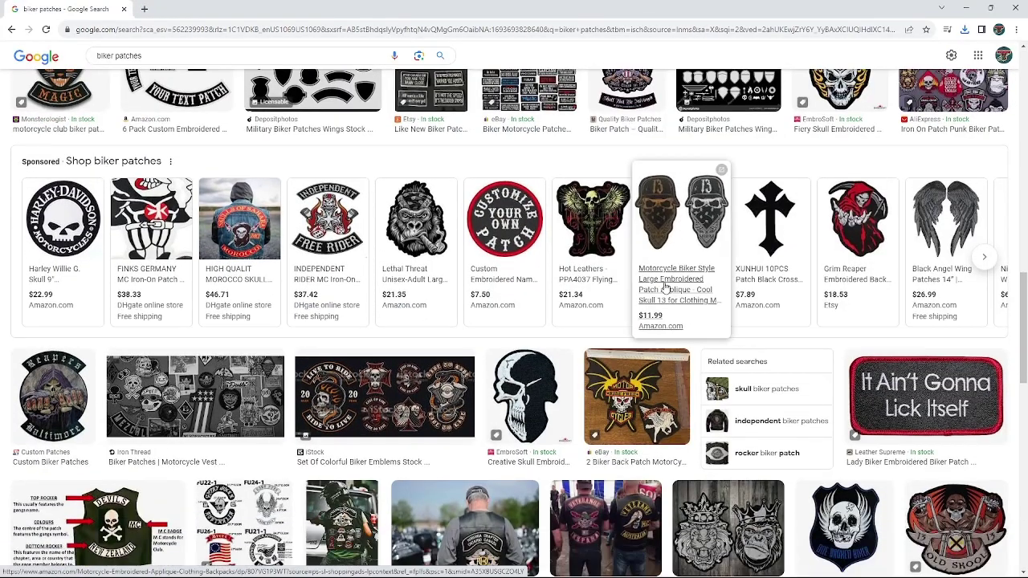
pyautogui.click(857, 231)
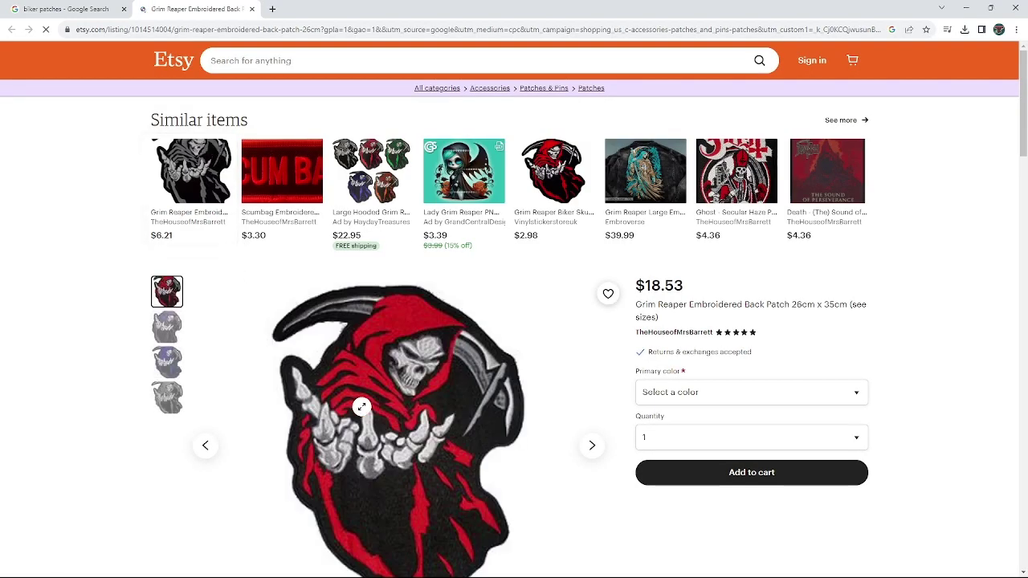
pyautogui.scroll(-1, 373, 386)
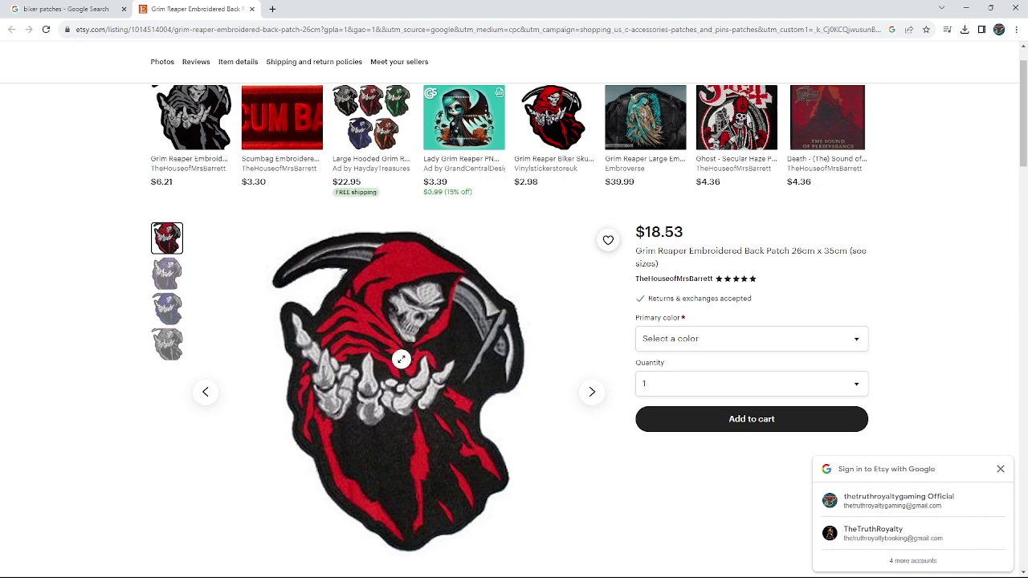
pyautogui.scroll(-1, 400, 359)
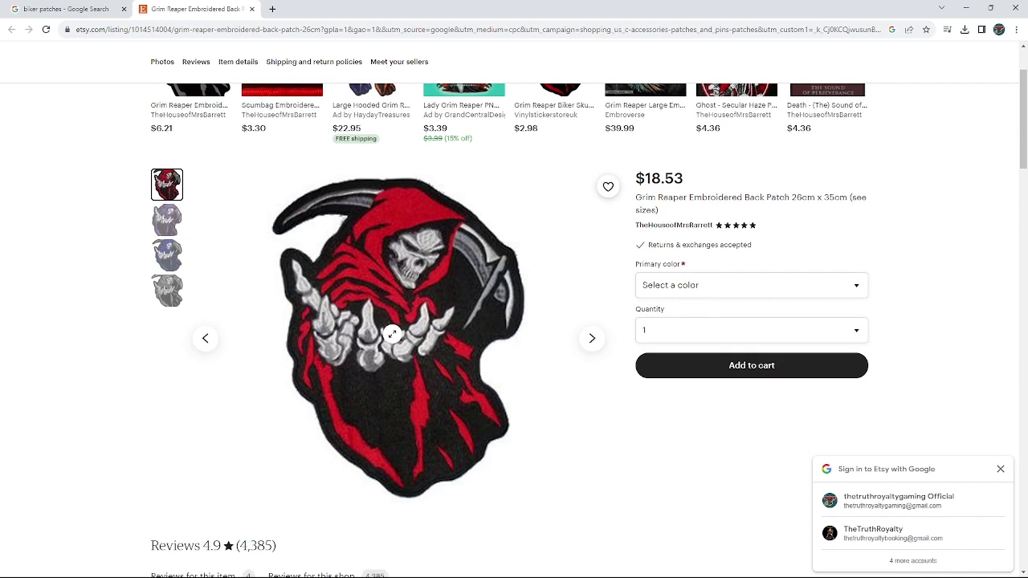
pyautogui.click(392, 334)
pyautogui.rightClick(422, 298)
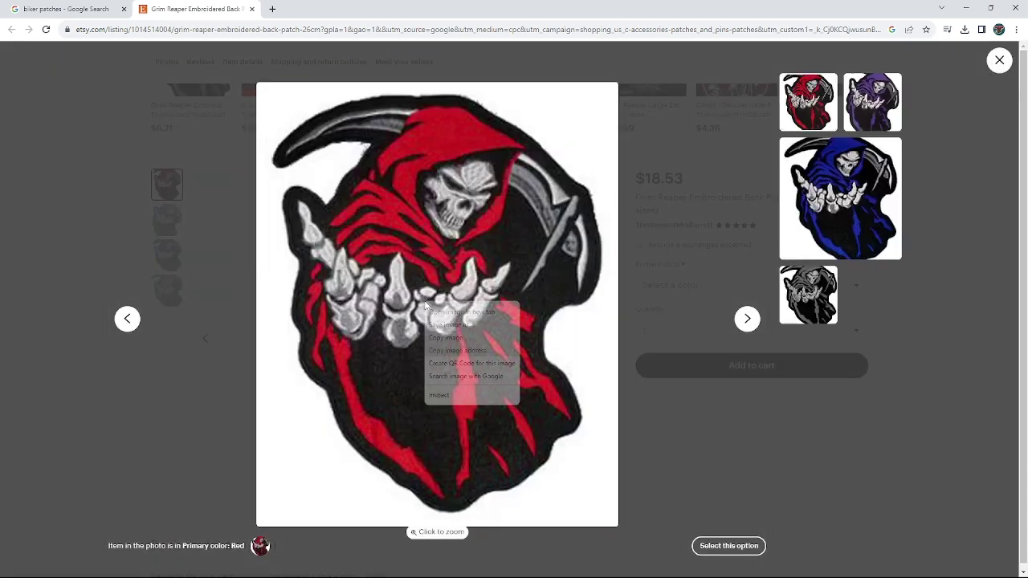
pyautogui.click(440, 325)
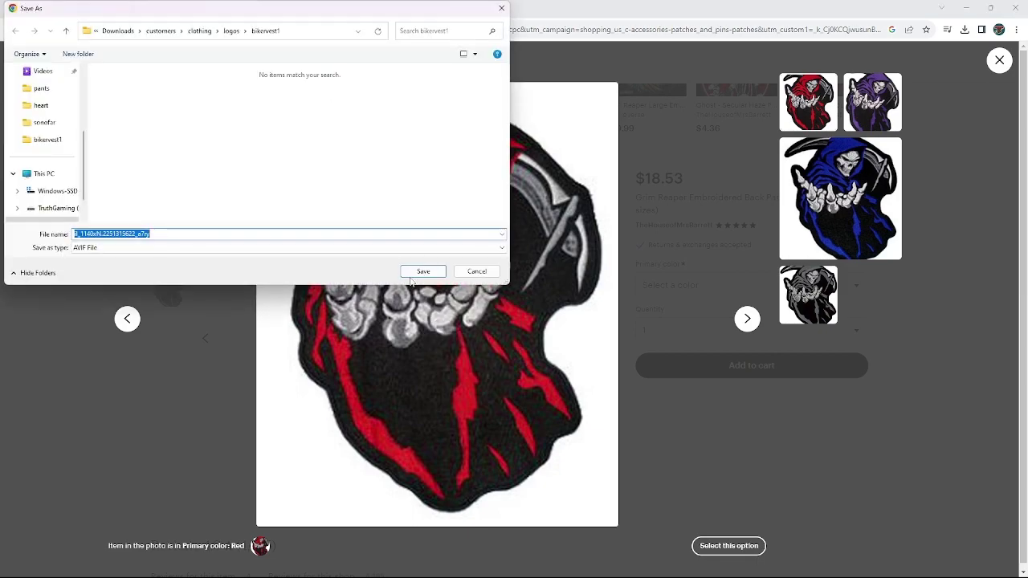
pyautogui.click(423, 272)
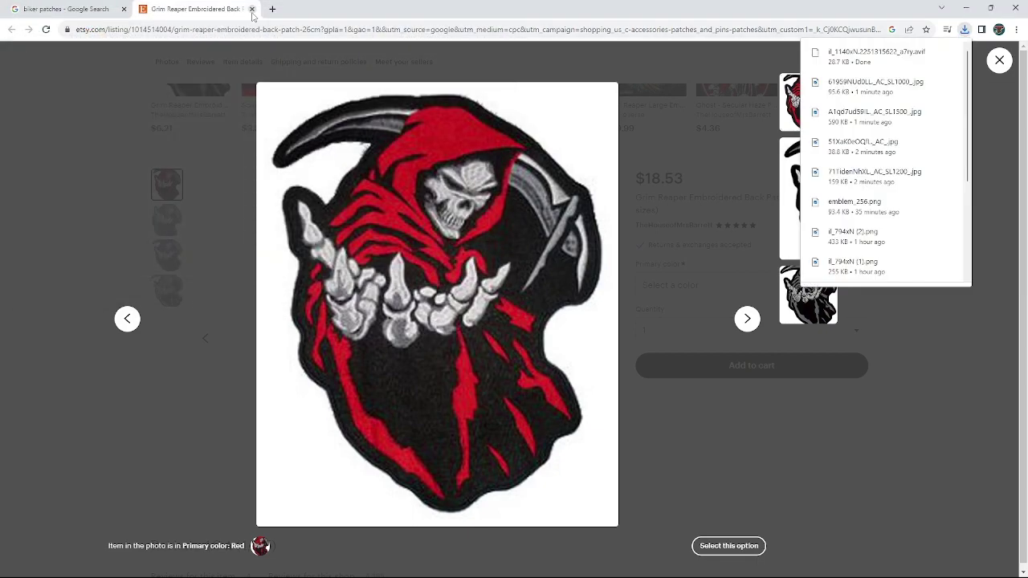
pyautogui.click(252, 9)
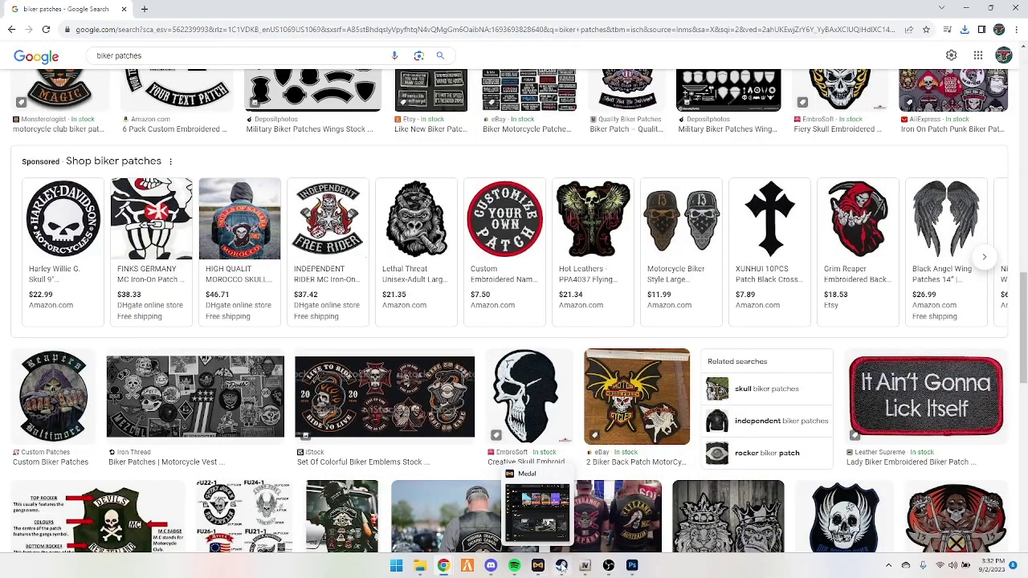
# Step: View the customer's enlarged reference photo of the patched vest in Discord's biker-vest channel and return to Photoshop
pyautogui.moveTo(588, 566)
pyautogui.click(632, 565)
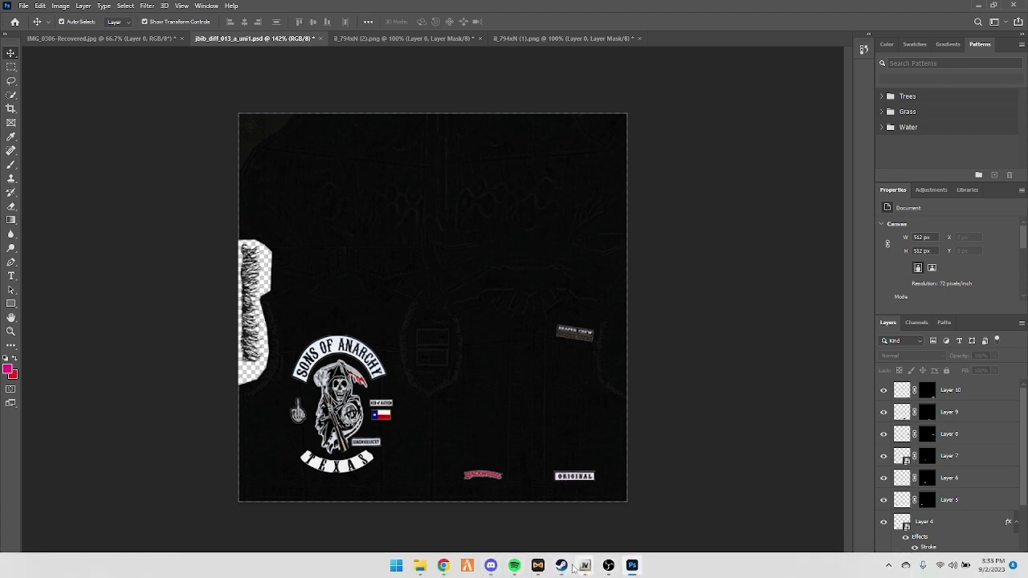
pyautogui.click(491, 565)
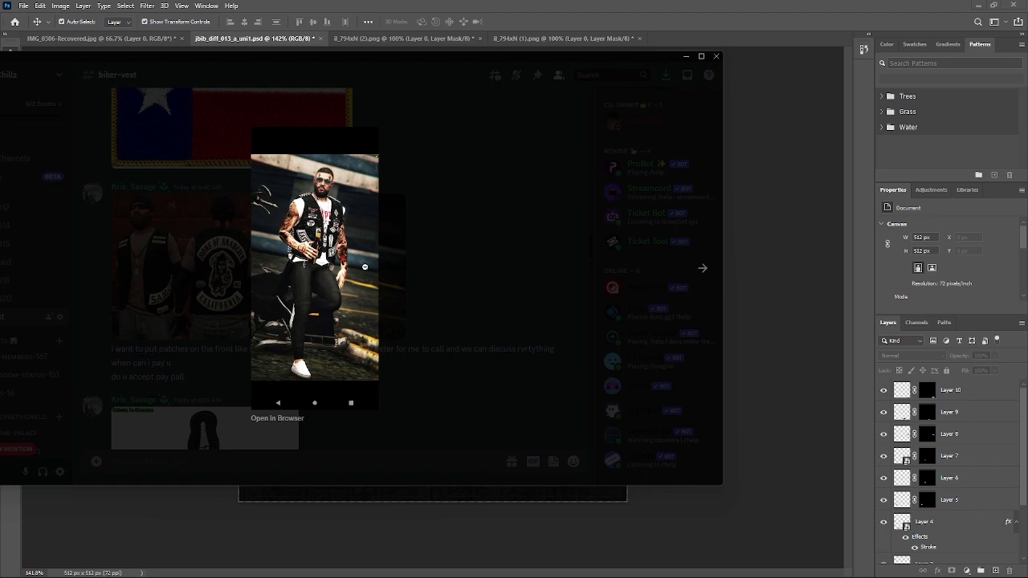
pyautogui.click(459, 287)
pyautogui.click(351, 282)
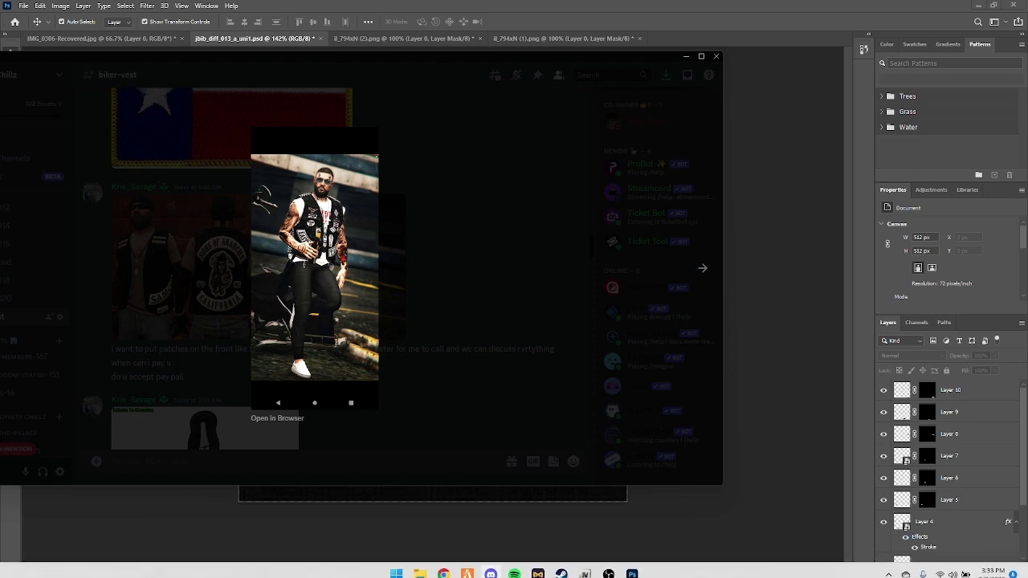
pyautogui.click(632, 571)
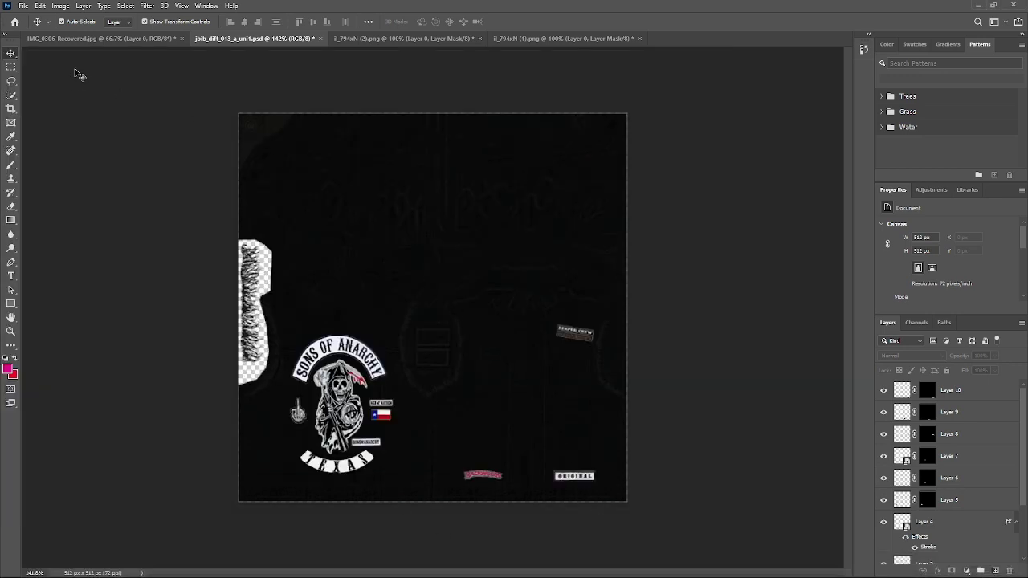
# Step: Switch to Discord, close the enlarged reference photo and read the customer's latest messages in the biker-vest channel
pyautogui.click(23, 5)
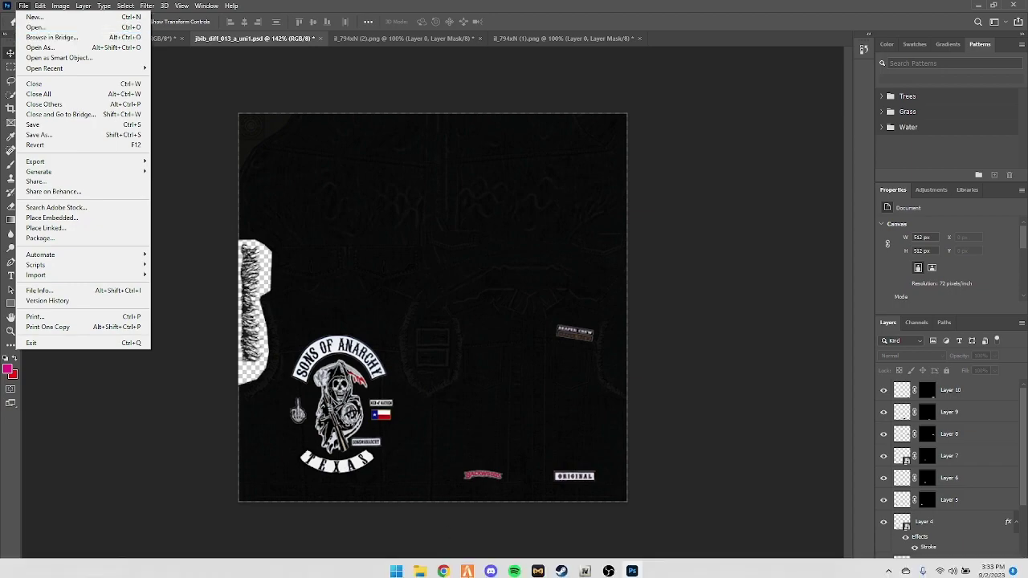
pyautogui.click(491, 565)
pyautogui.click(437, 398)
pyautogui.scroll(-10, 409, 380)
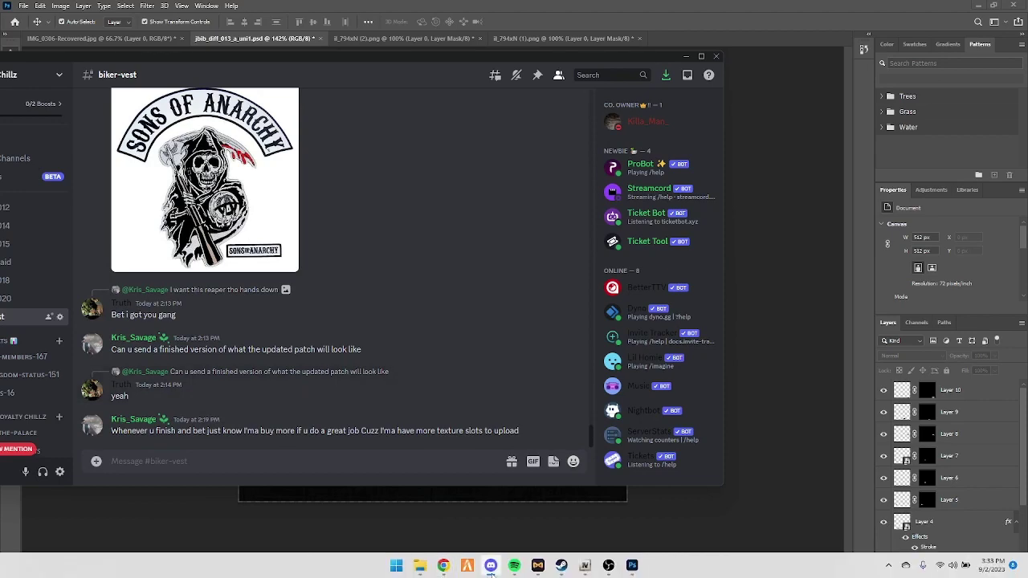
pyautogui.moveTo(421, 569)
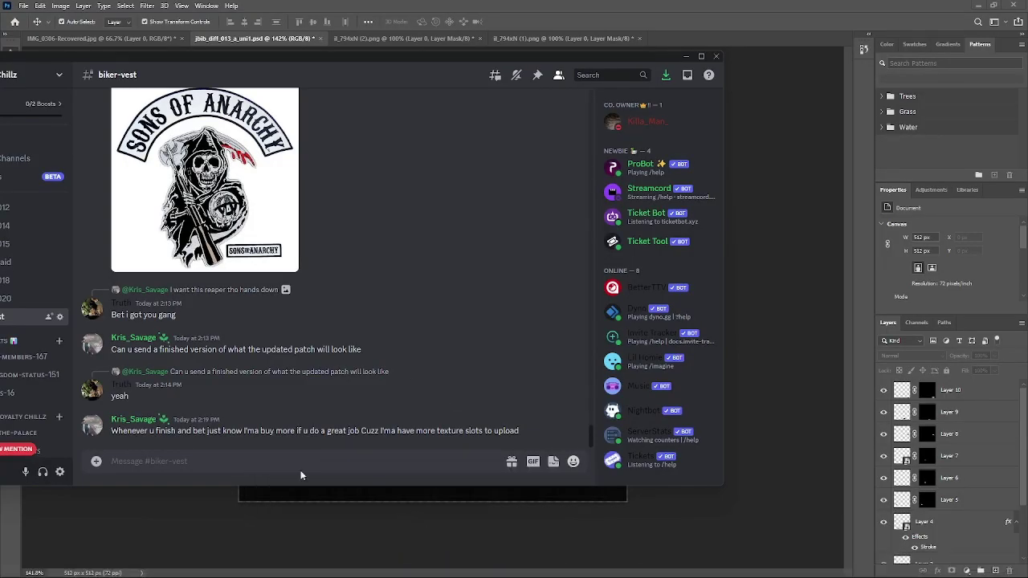
# Step: View the customer's enlarged skeleton-hand patch image and the two vest preview screenshots, closing all of them
pyautogui.scroll(8, 305, 246)
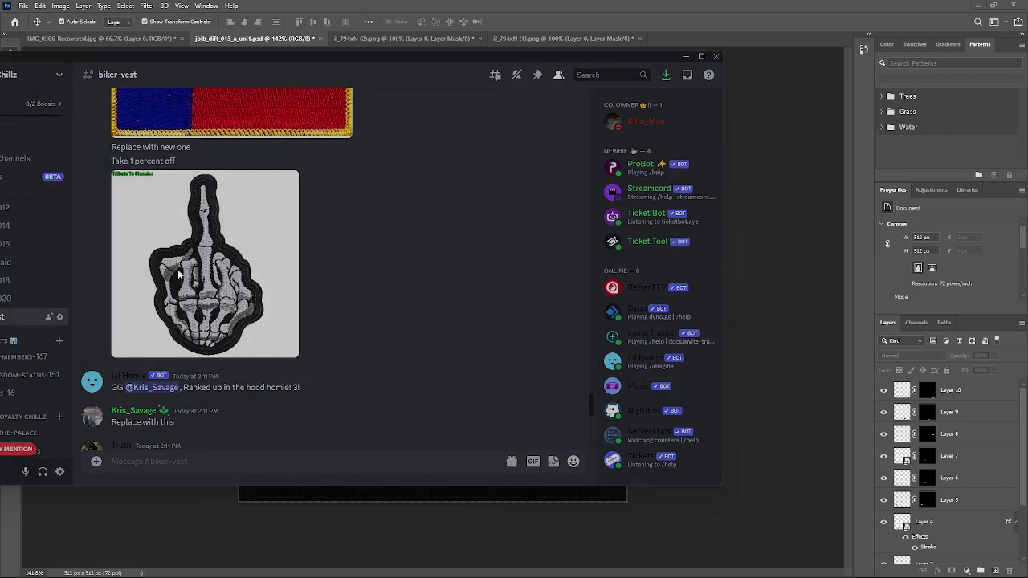
pyautogui.click(179, 275)
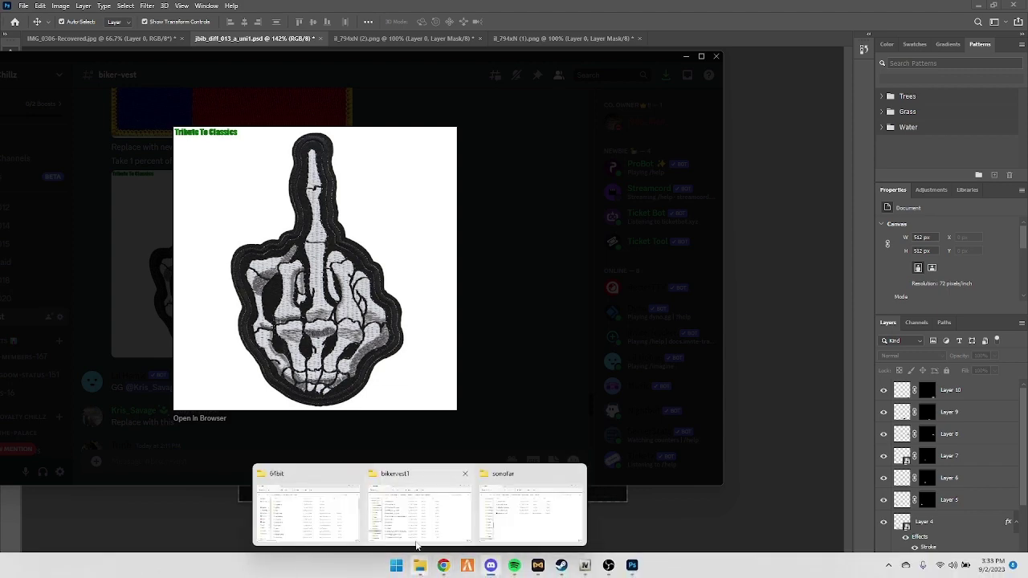
pyautogui.moveTo(317, 512)
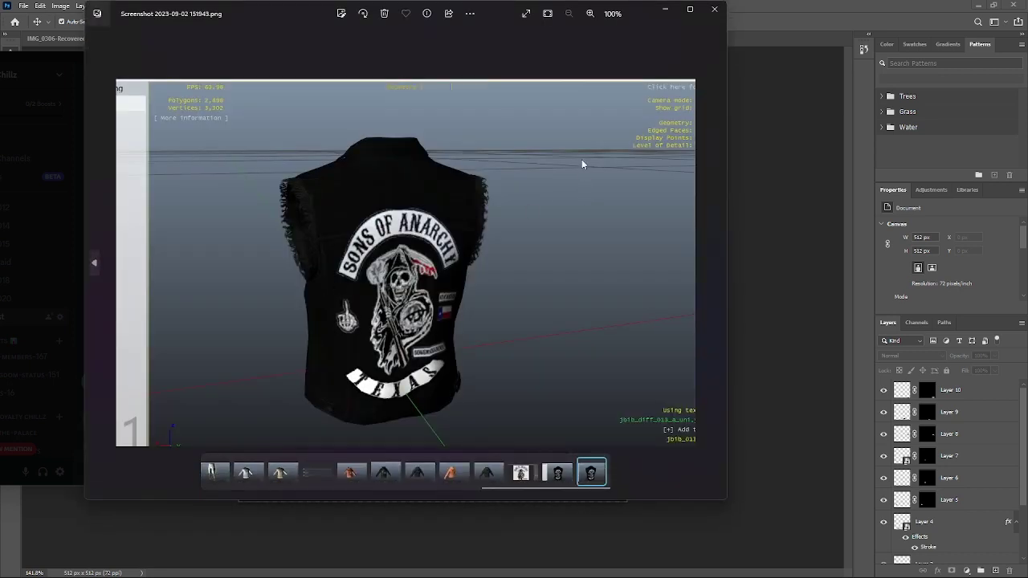
pyautogui.click(711, 13)
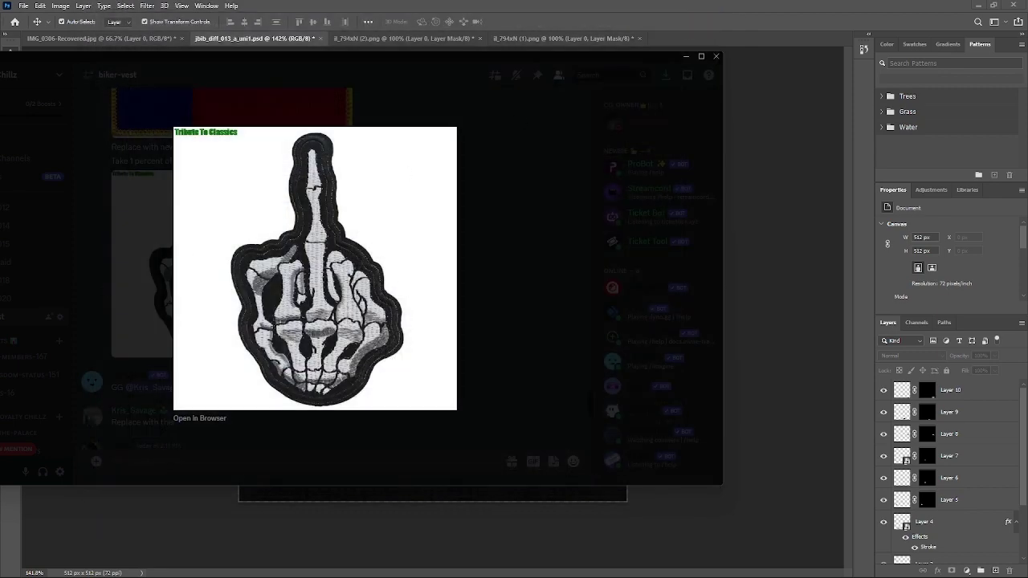
pyautogui.hotkey('alt', 'Tab')
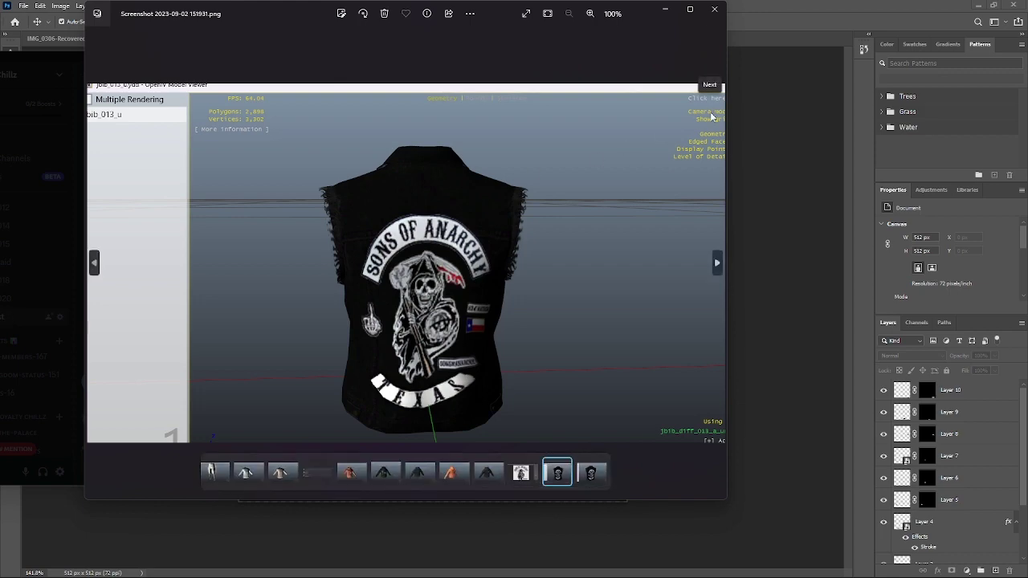
pyautogui.click(714, 13)
pyautogui.click(530, 258)
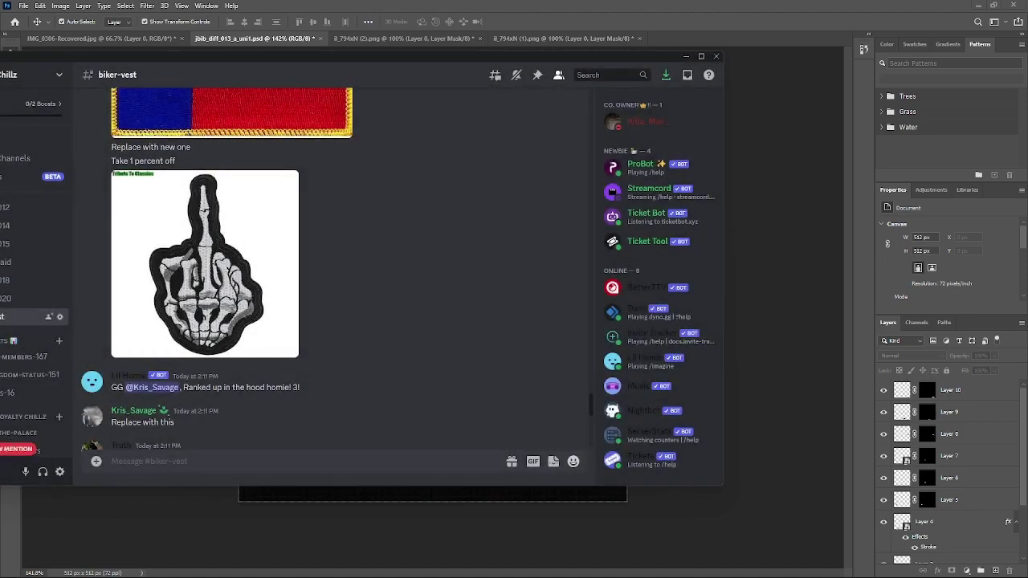
pyautogui.moveTo(236, 562); pyautogui.dragTo(267, 431)
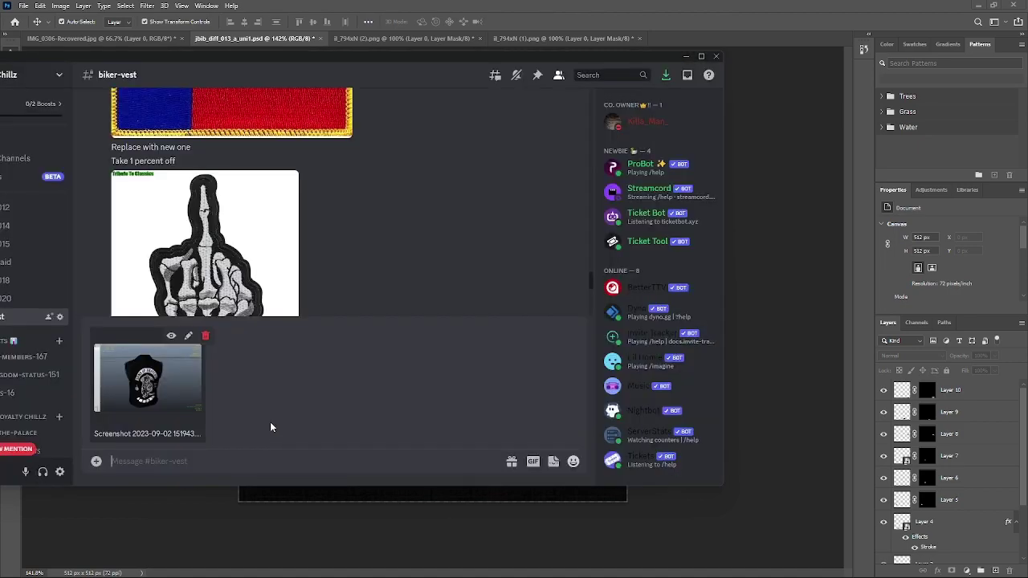
pyautogui.write('the')
pyautogui.press('BackSpace')
pyautogui.click(205, 335)
# Step: Review the latest biker-vest messages and the enlarged Sons of Anarchy reaper reference, and return to Photoshop
pyautogui.scroll(-5, 400, 295)
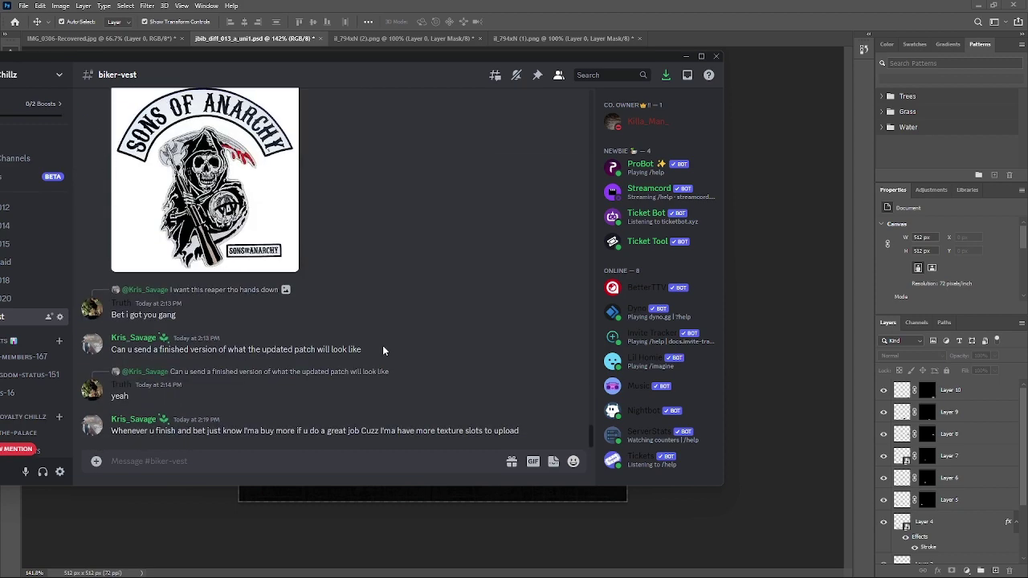
pyautogui.scroll(3, 333, 330)
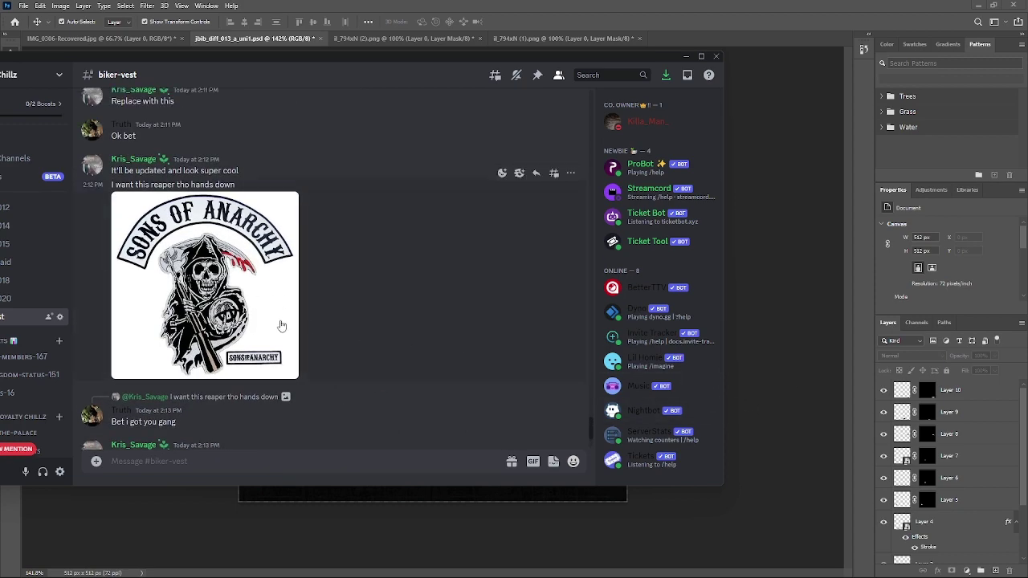
pyautogui.click(281, 325)
pyautogui.click(863, 300)
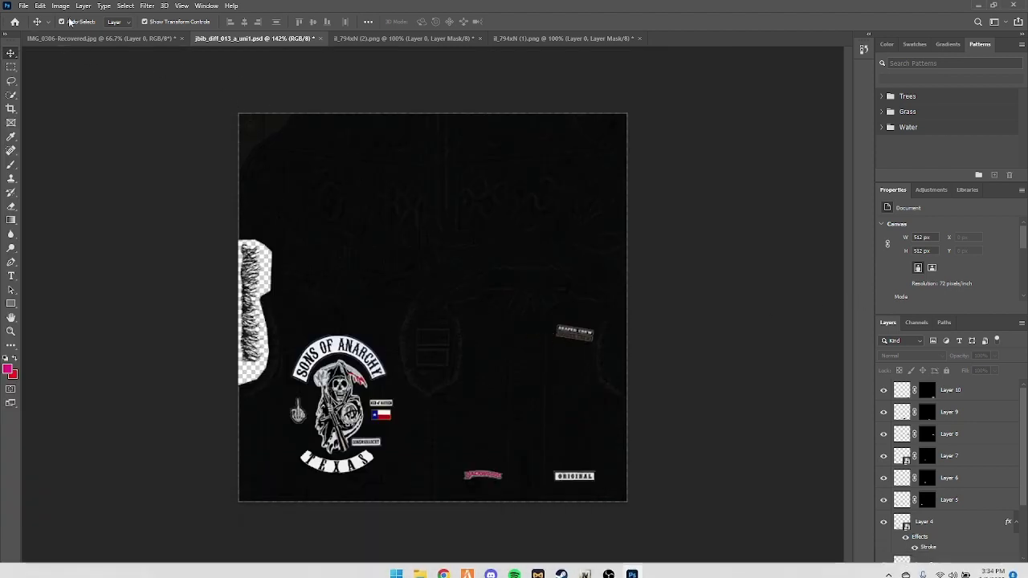
# Step: Close the Reaper Crew image il_794xN (2).png and the Original image il_794xN (1).png, saving the changes to both
pyautogui.click(408, 40)
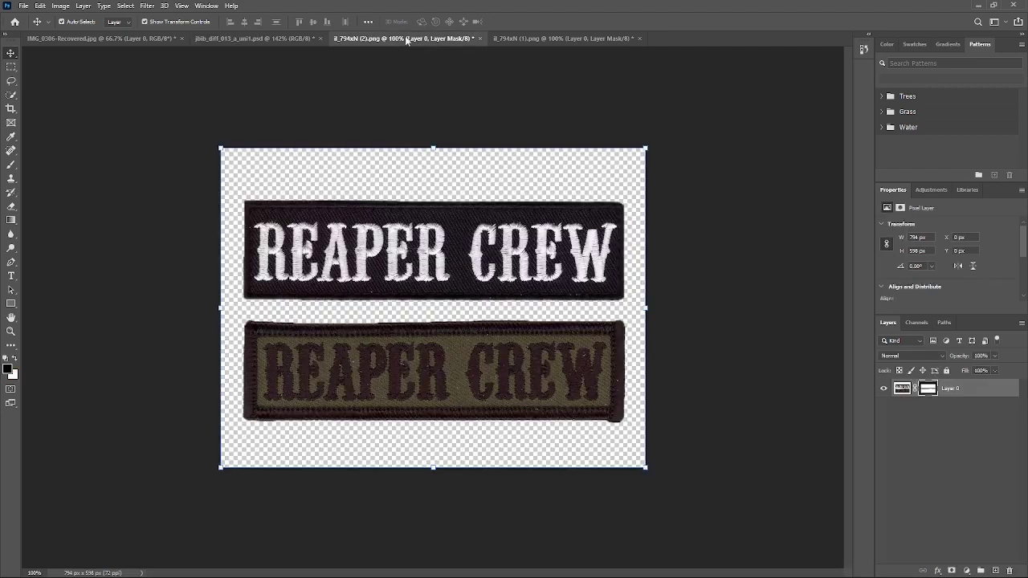
pyautogui.click(479, 38)
pyautogui.click(464, 218)
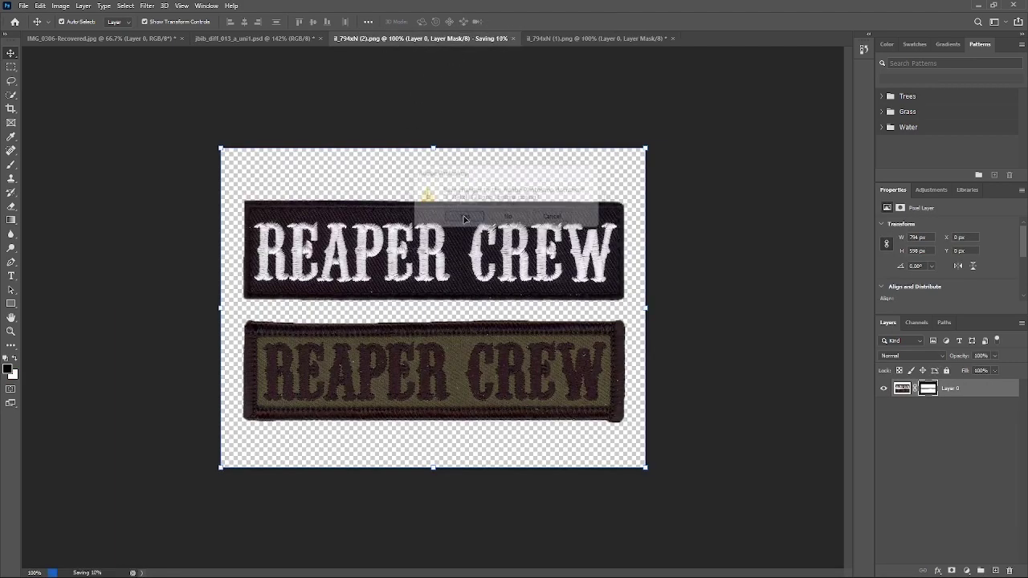
pyautogui.click(463, 40)
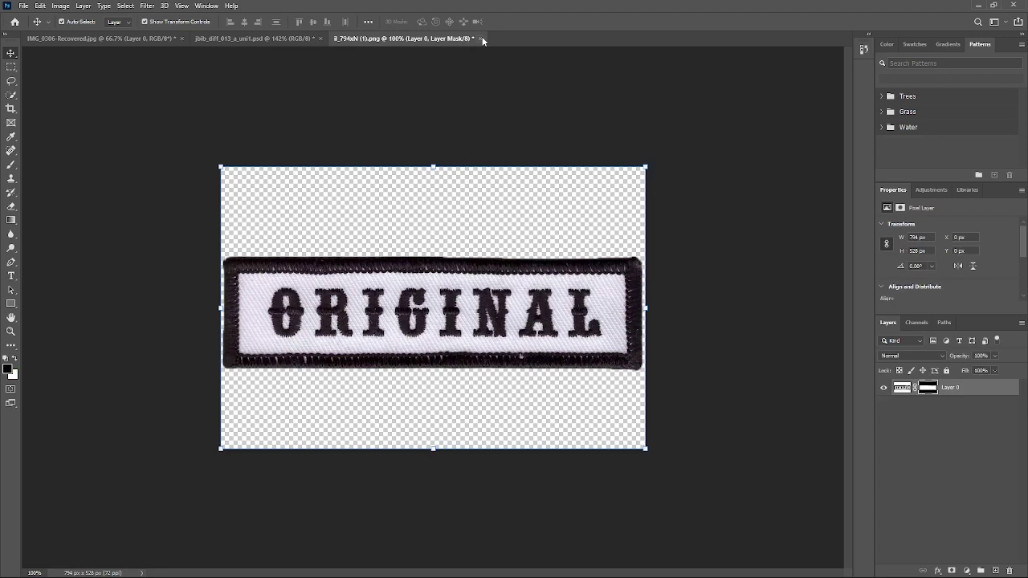
pyautogui.click(479, 39)
pyautogui.click(464, 218)
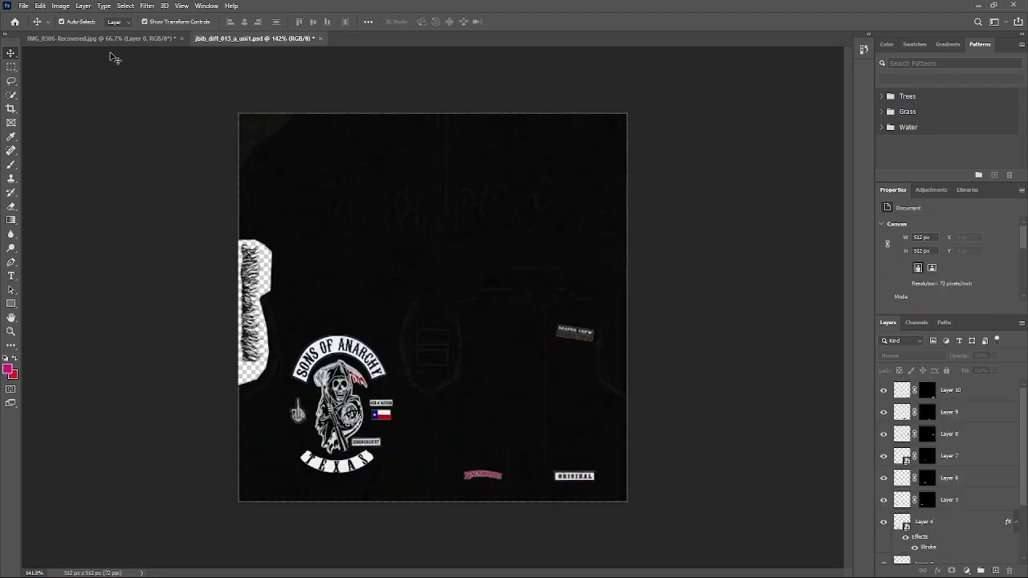
# Step: Look through the patch images in the bikervest1 folder for one to open, including the saved AVIF file, and cancel
pyautogui.click(24, 5)
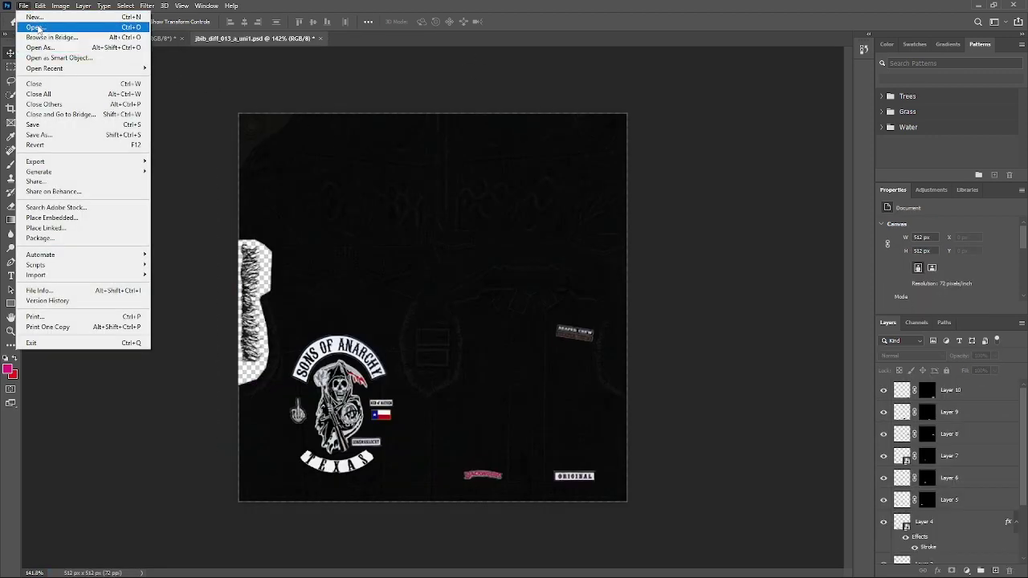
pyautogui.click(36, 25)
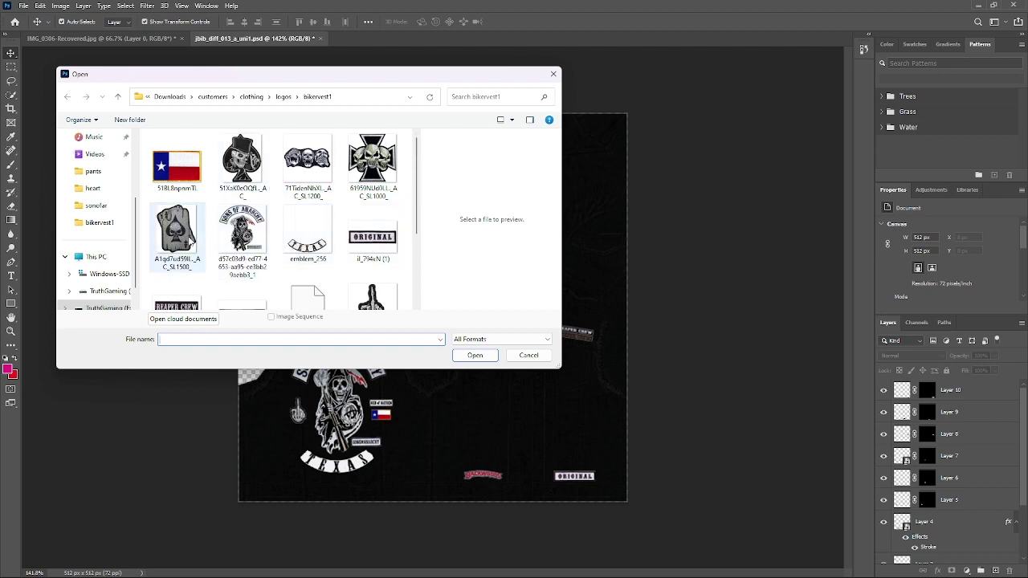
pyautogui.scroll(-2, 190, 237)
pyautogui.scroll(2, 190, 237)
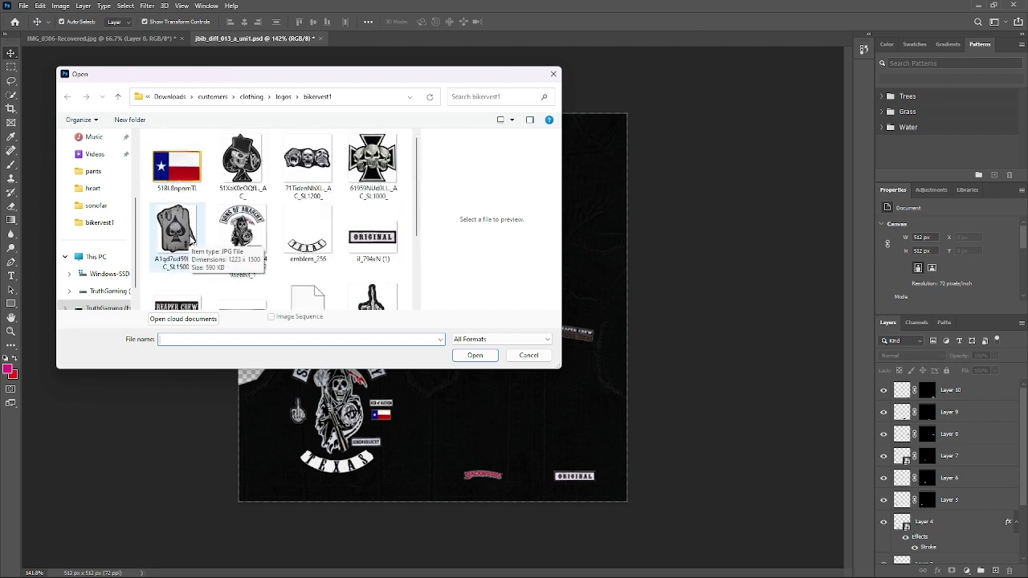
pyautogui.scroll(-3, 309, 233)
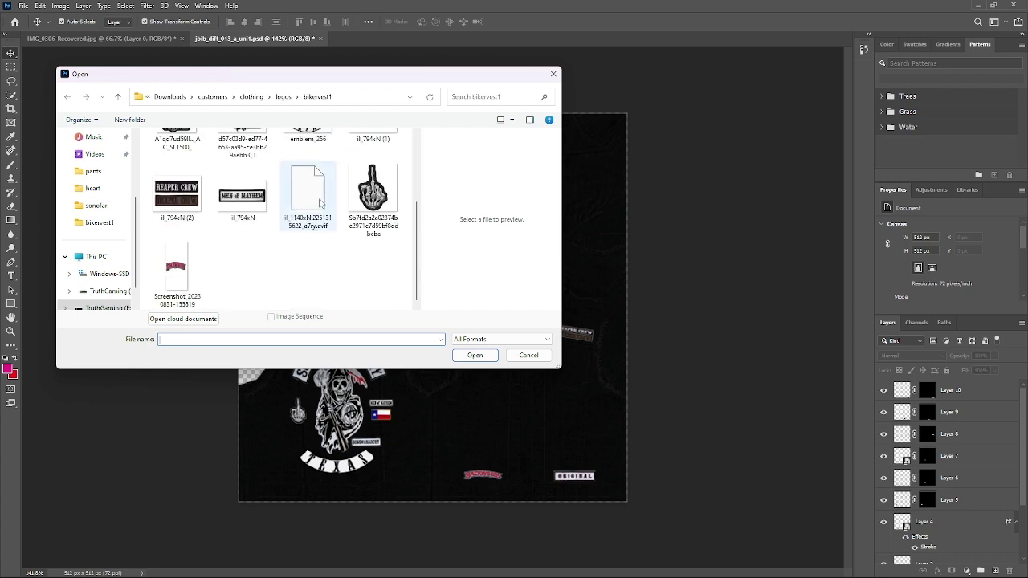
pyautogui.click(320, 202)
pyautogui.scroll(3, 333, 241)
pyautogui.scroll(-3, 333, 241)
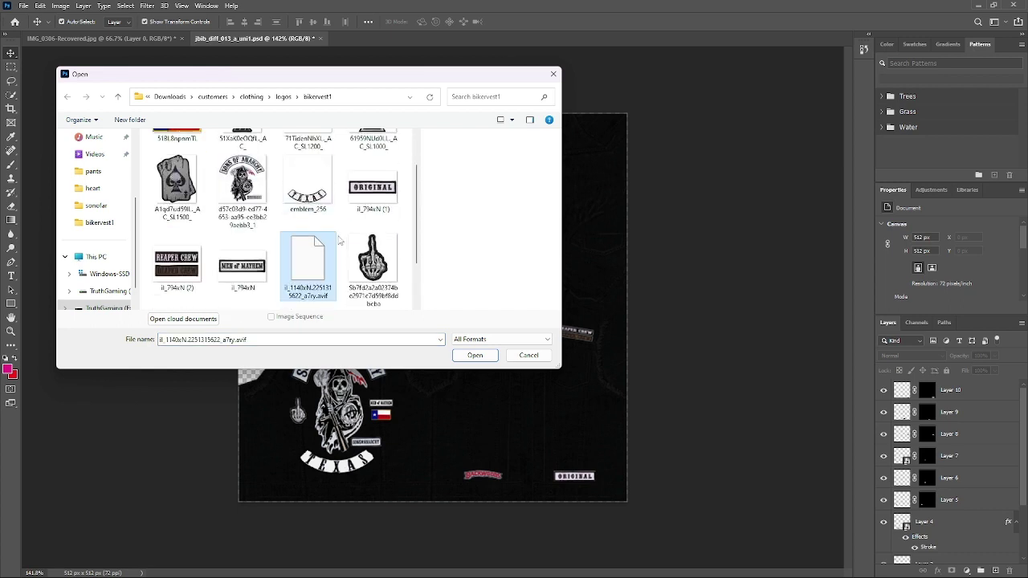
pyautogui.scroll(3, 333, 245)
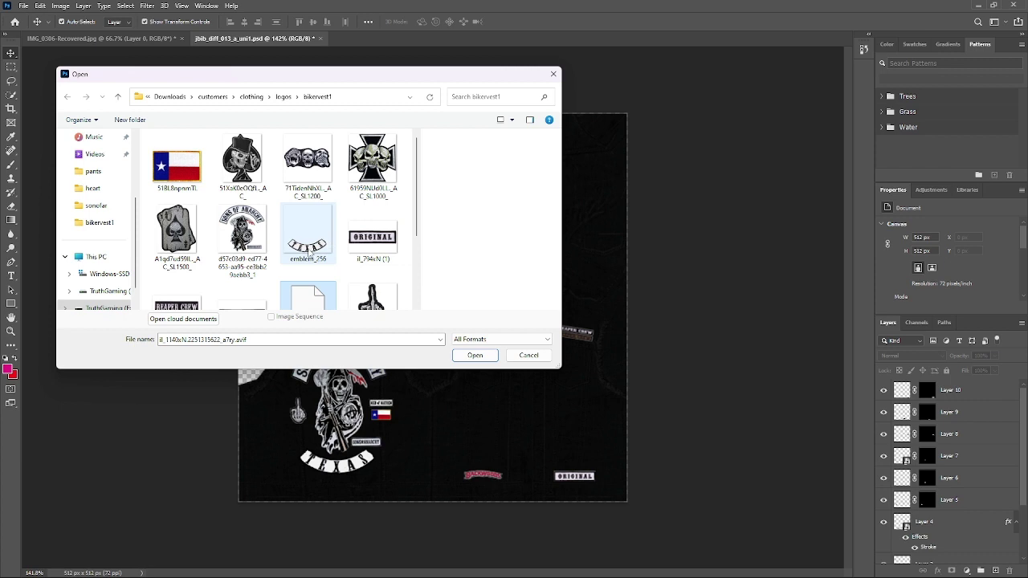
pyautogui.scroll(-3, 309, 254)
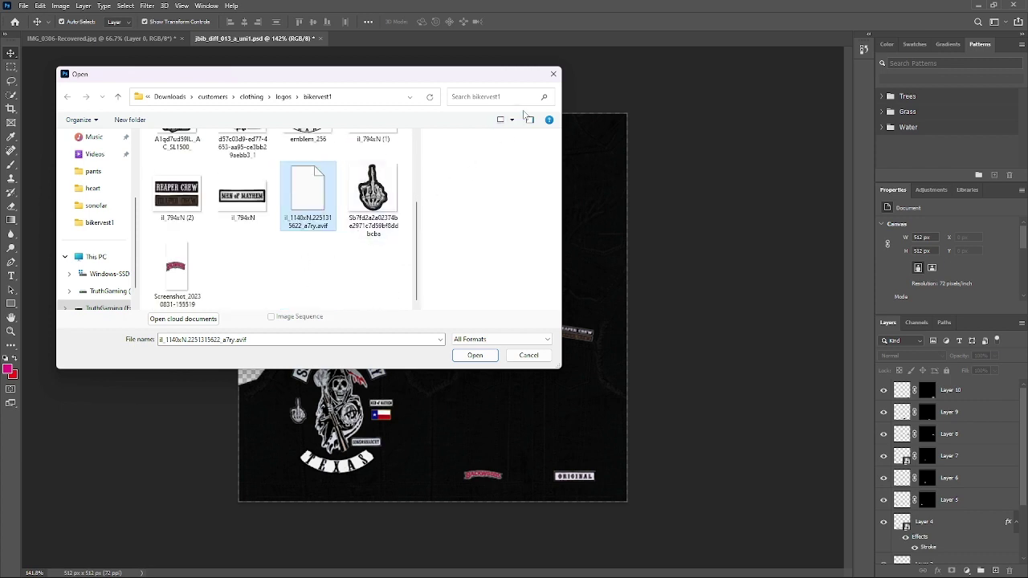
pyautogui.click(553, 74)
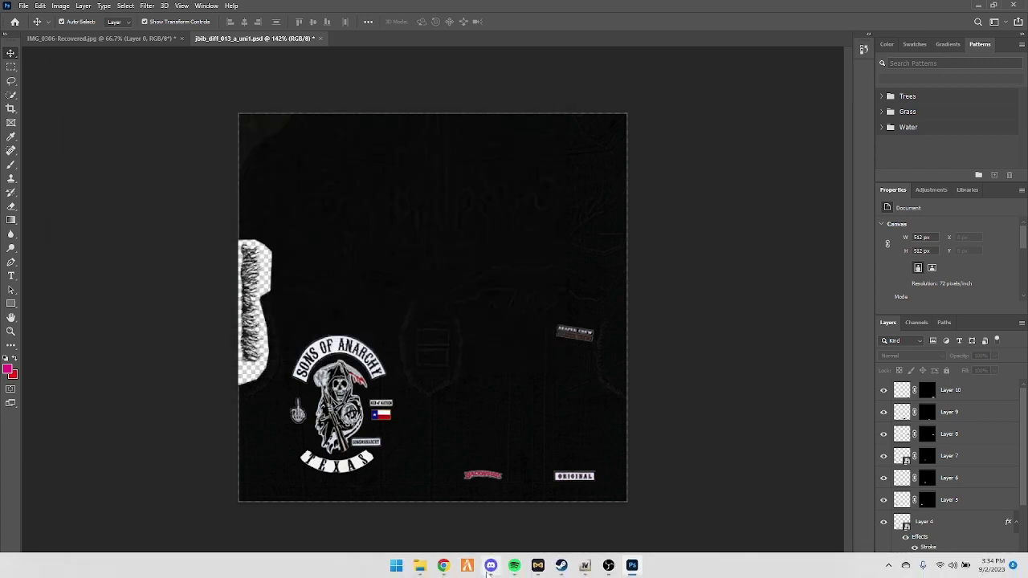
pyautogui.moveTo(444, 567)
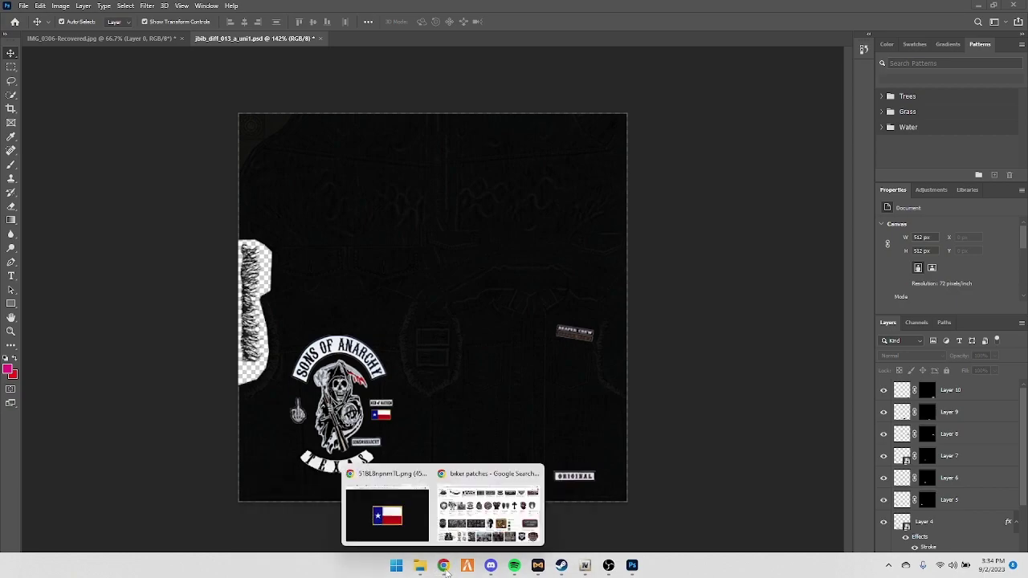
pyautogui.click(465, 526)
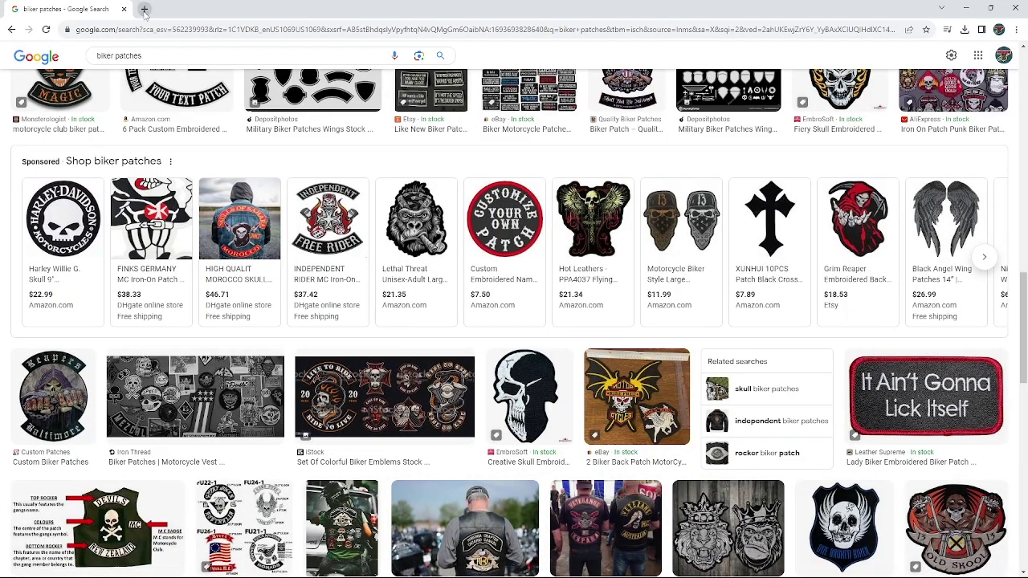
pyautogui.click(144, 9)
pyautogui.write('av')
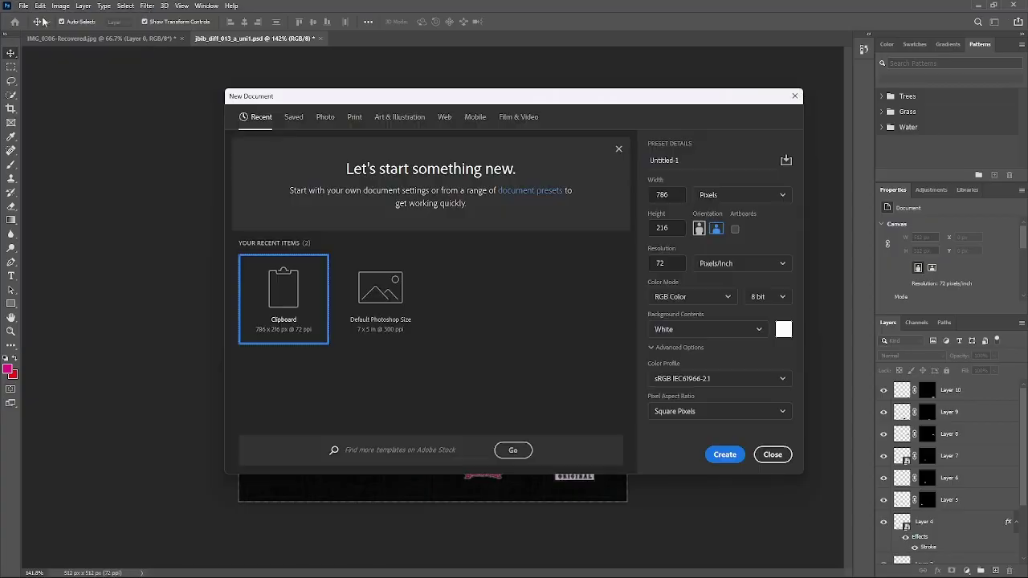
pyautogui.press('Escape')
pyautogui.click(23, 5)
pyautogui.click(39, 38)
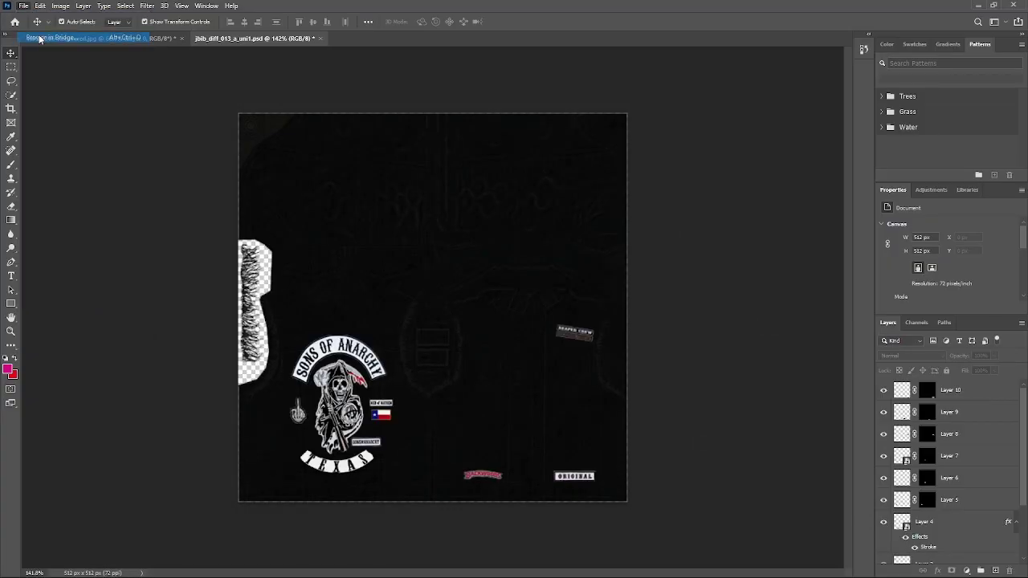
# Step: Look for the newly saved reaper patch image to open in the bikervest1, Downloads, Documents and Pictures Screenshots folders
pyautogui.click(24, 6)
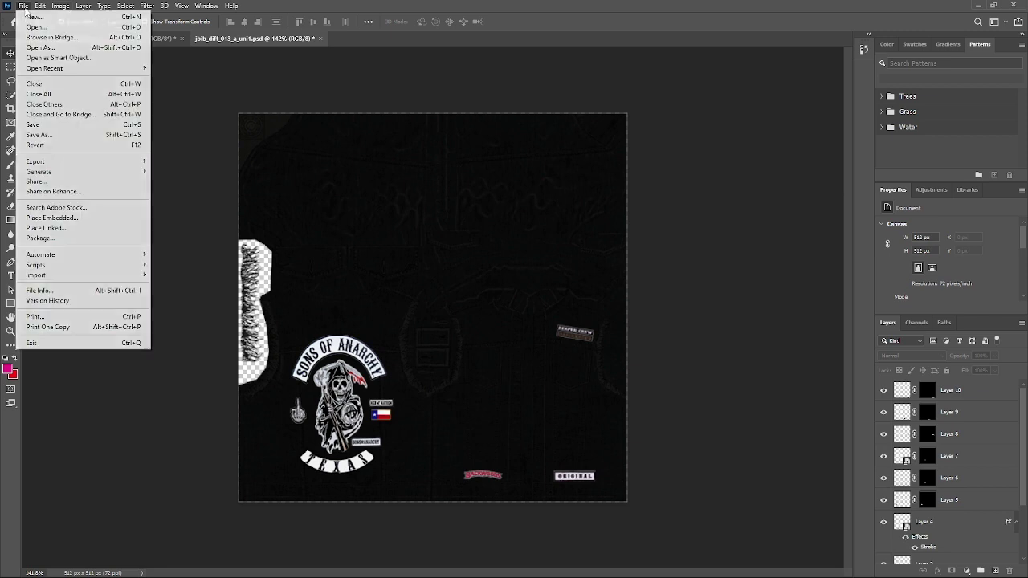
pyautogui.click(32, 28)
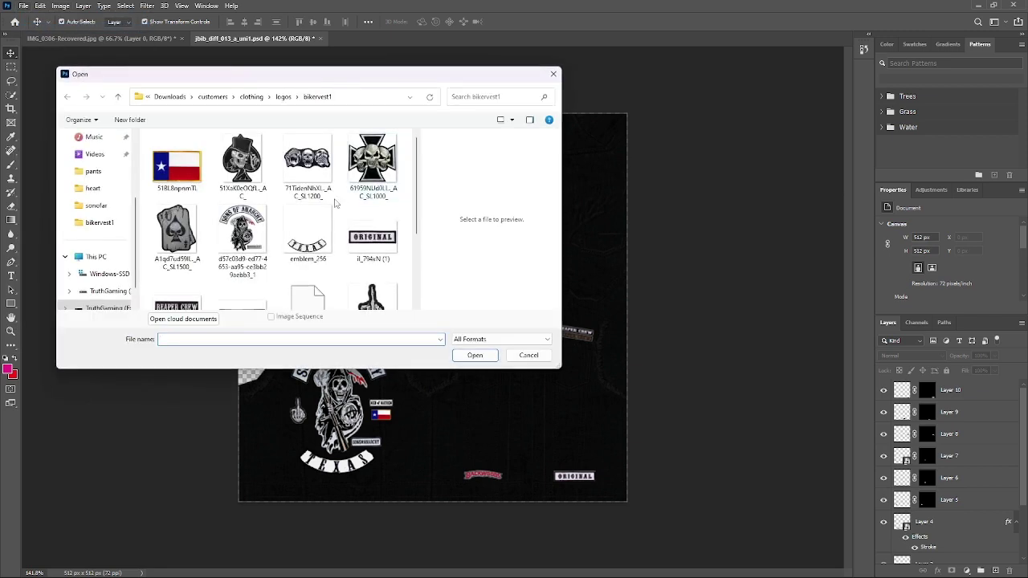
pyautogui.scroll(-3, 337, 285)
pyautogui.scroll(3, 213, 256)
pyautogui.scroll(3, 96, 217)
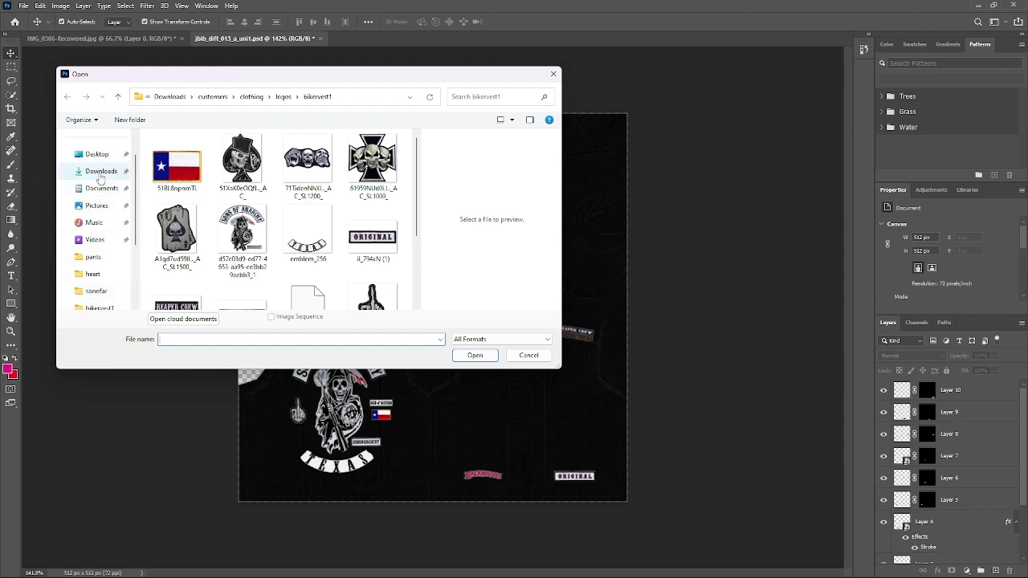
pyautogui.click(111, 173)
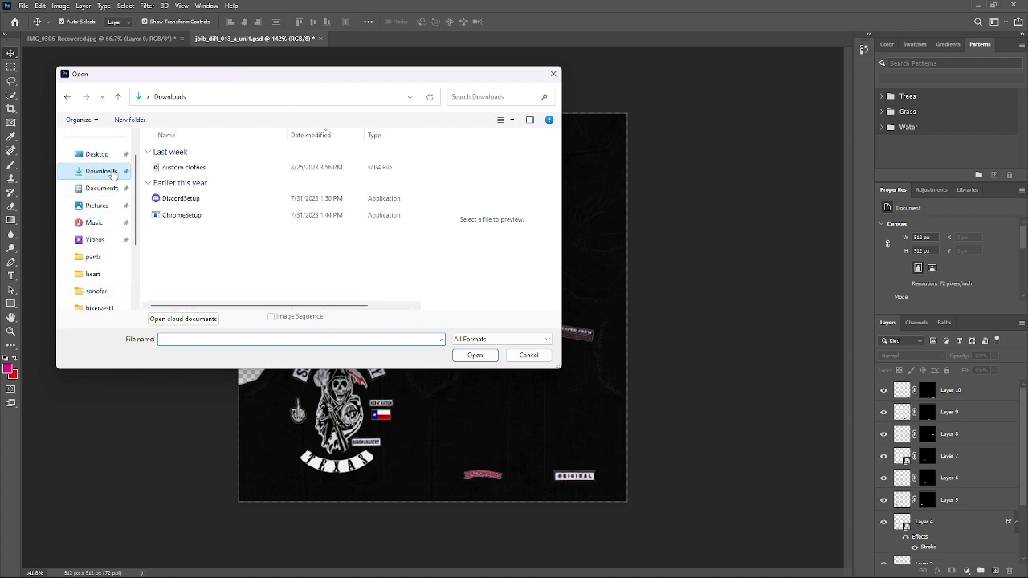
pyautogui.click(171, 169)
pyautogui.click(101, 189)
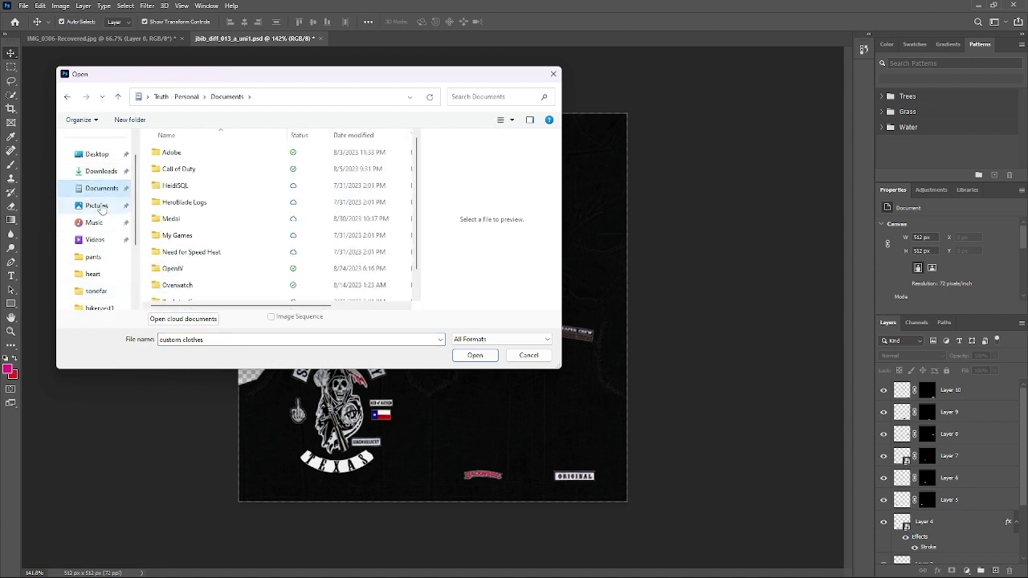
pyautogui.click(120, 205)
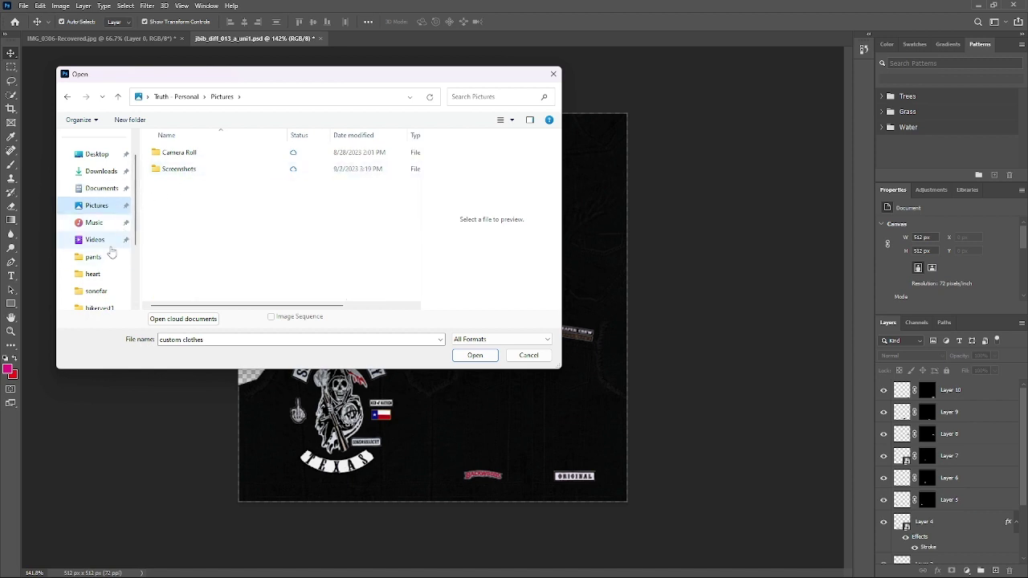
pyautogui.doubleClick(188, 167)
pyautogui.scroll(-5, 313, 211)
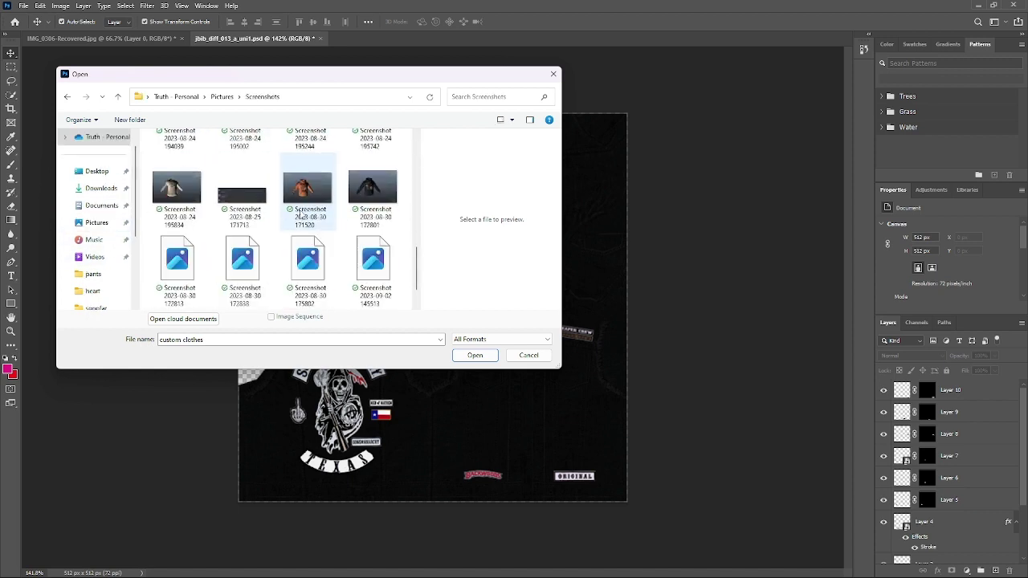
pyautogui.scroll(10, 318, 214)
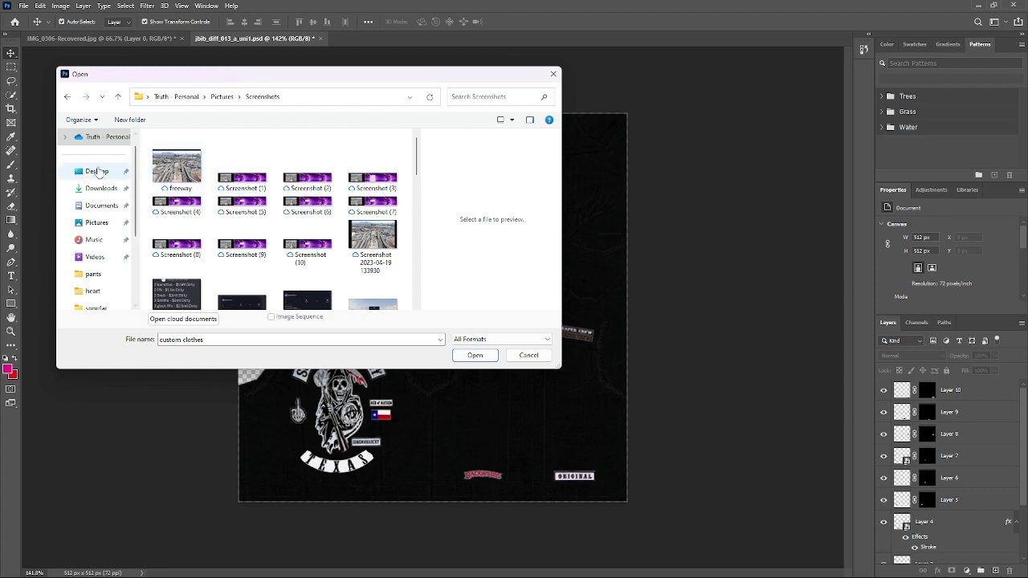
pyautogui.scroll(-1, 95, 241)
pyautogui.scroll(-3, 96, 257)
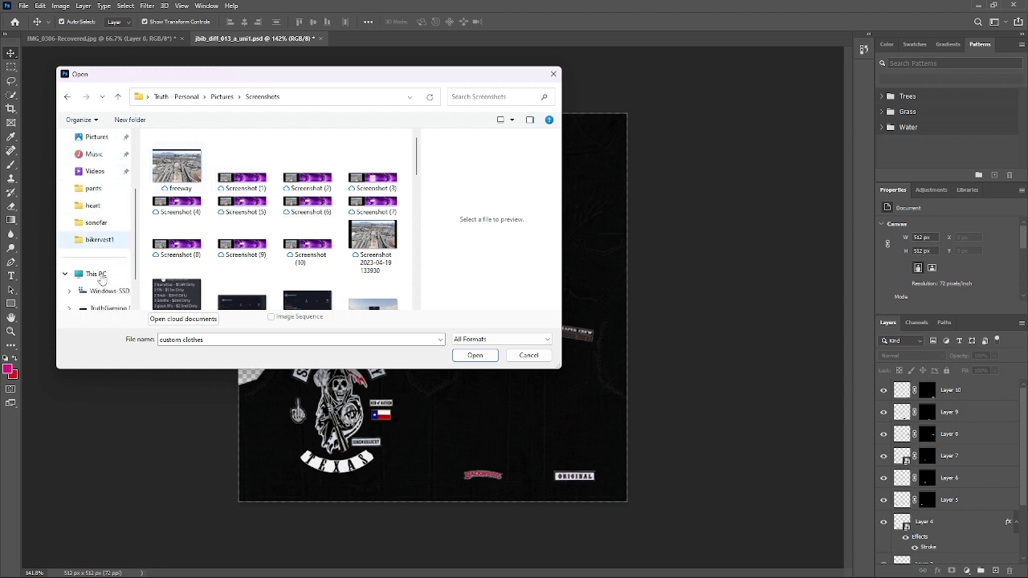
# Step: Browse to the Downloads folder on the TruthGaming (F:) drive and preview its first two images
pyautogui.click(106, 291)
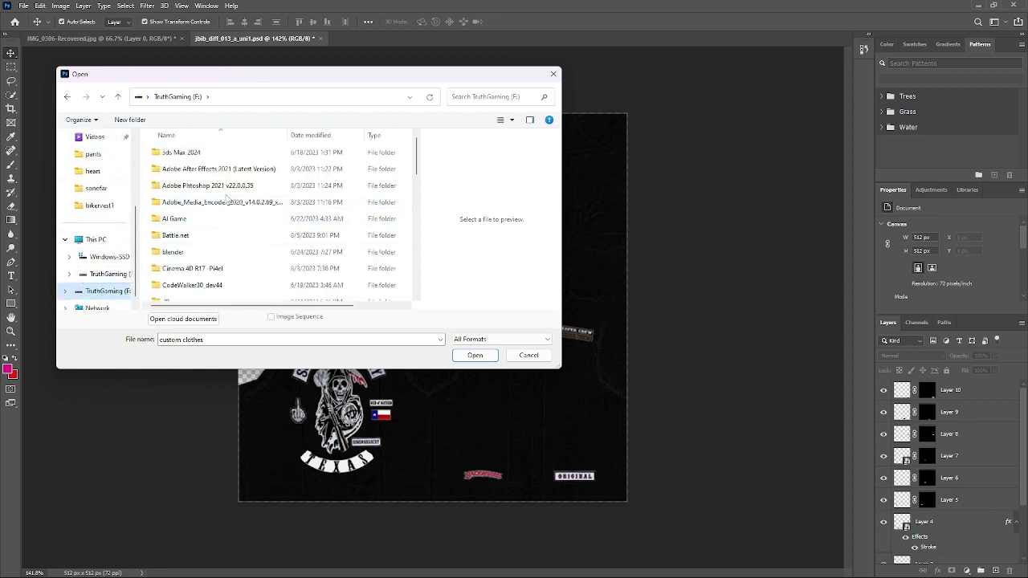
pyautogui.scroll(-3, 221, 209)
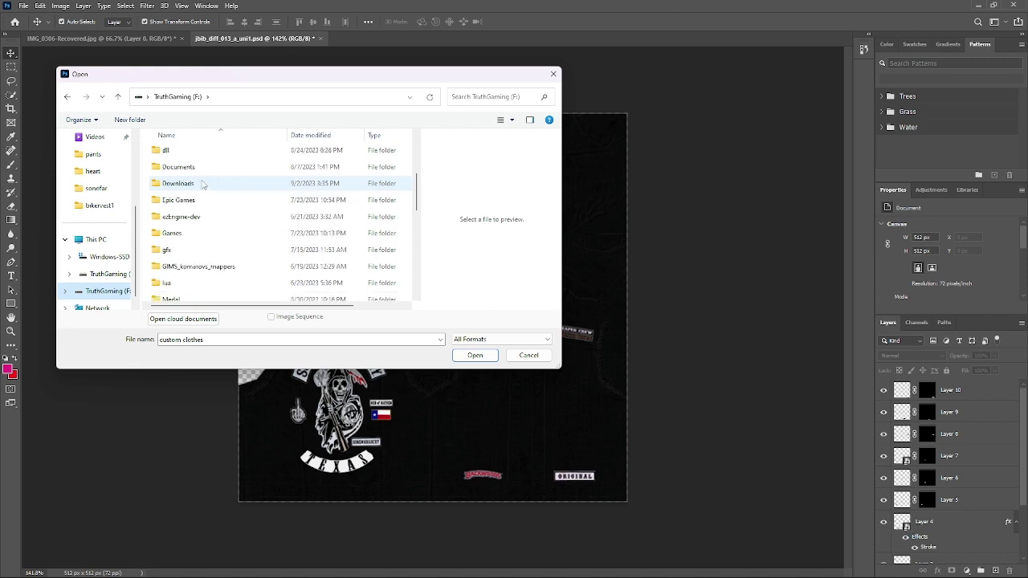
pyautogui.doubleClick(203, 184)
pyautogui.click(203, 154)
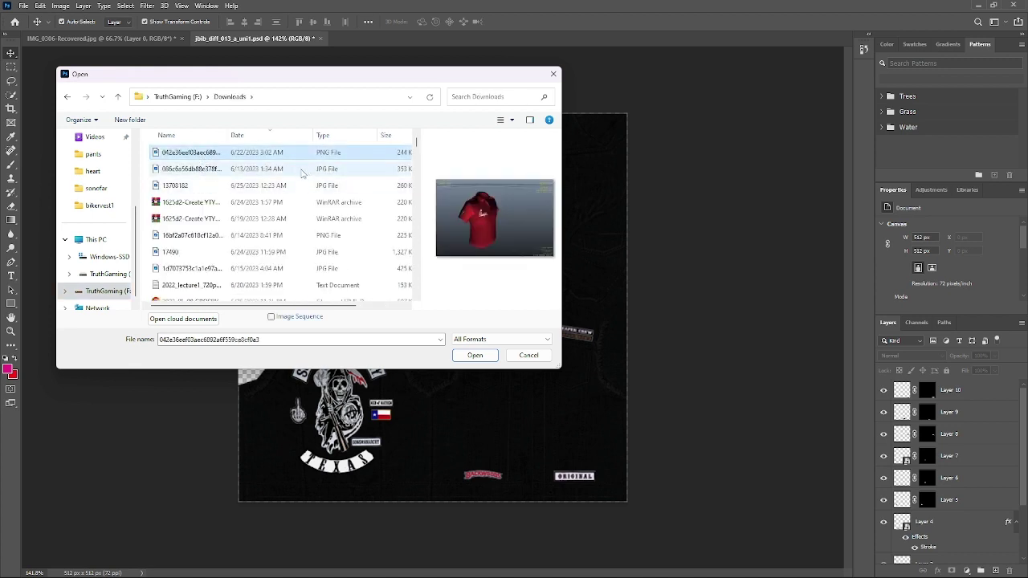
pyautogui.click(219, 168)
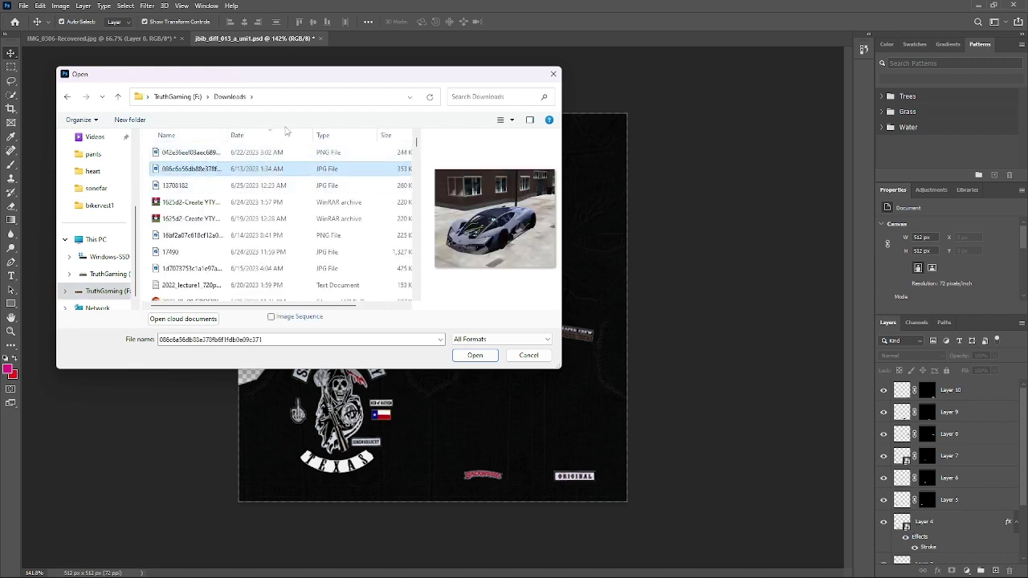
# Step: Try sorting the downloaded files by date and by name, and look through the list for the saved patch
pyautogui.click(241, 135)
pyautogui.click(97, 120)
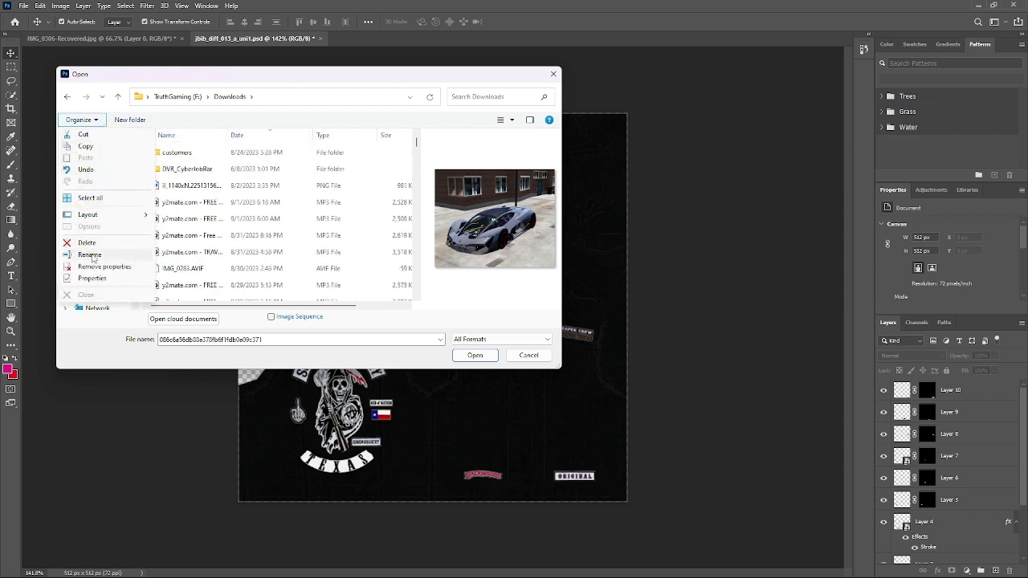
pyautogui.moveTo(102, 220)
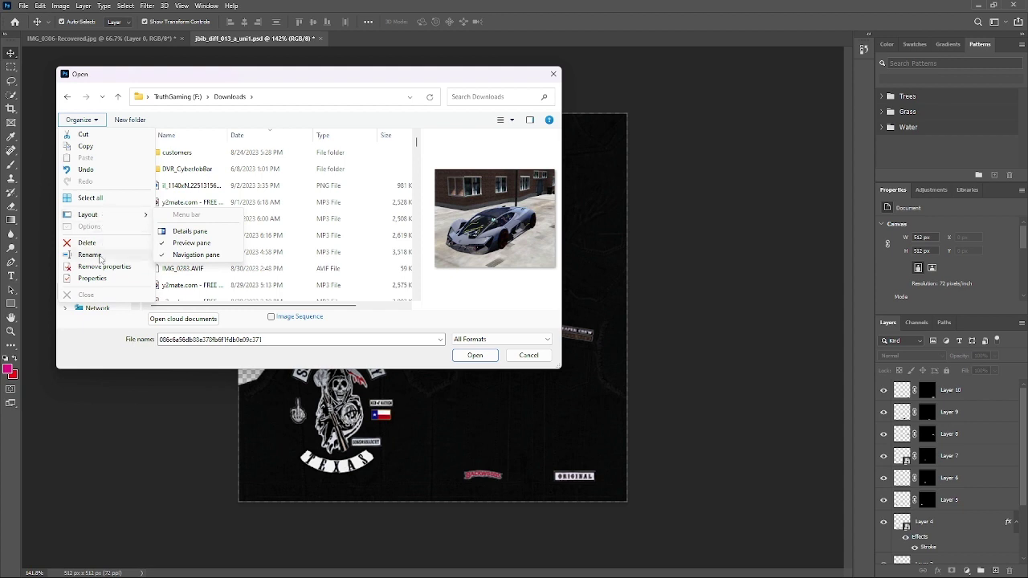
pyautogui.click(185, 133)
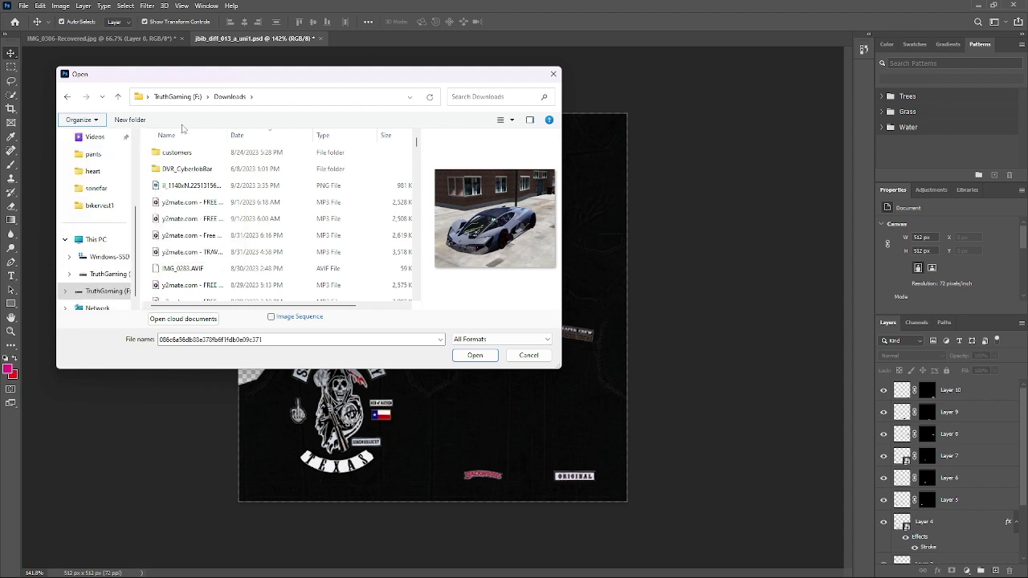
pyautogui.click(183, 137)
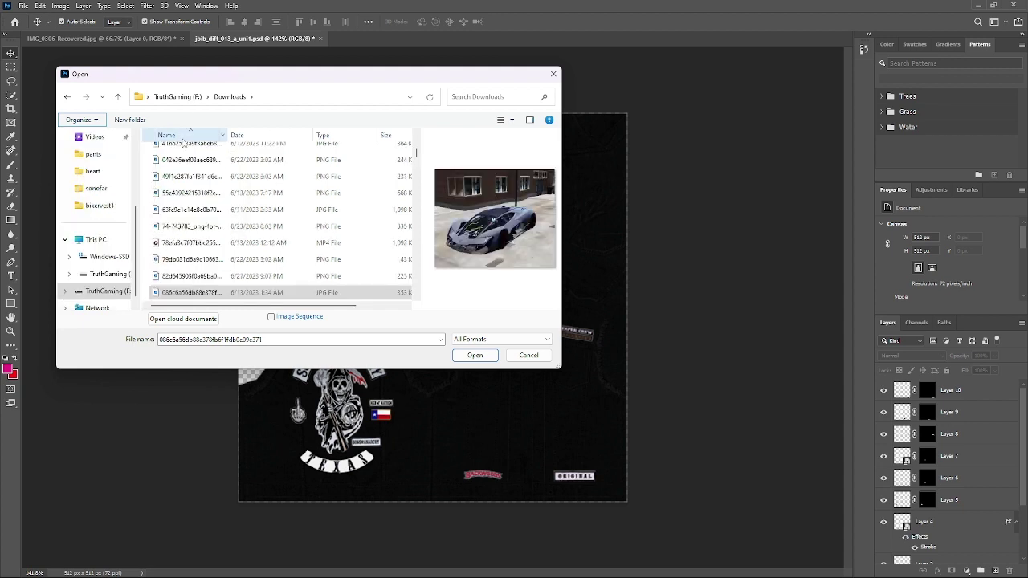
pyautogui.scroll(5, 184, 144)
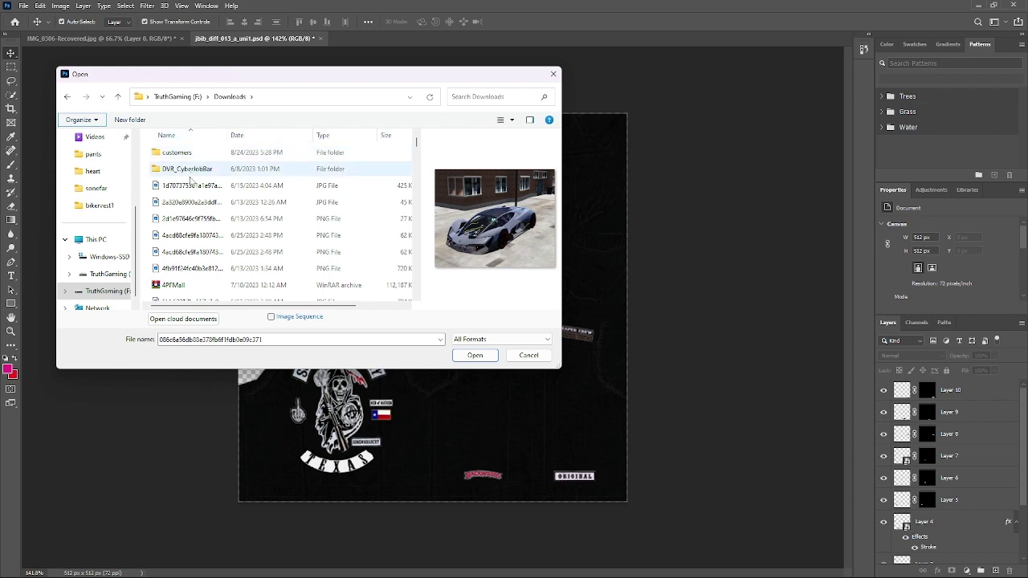
pyautogui.scroll(-3, 193, 197)
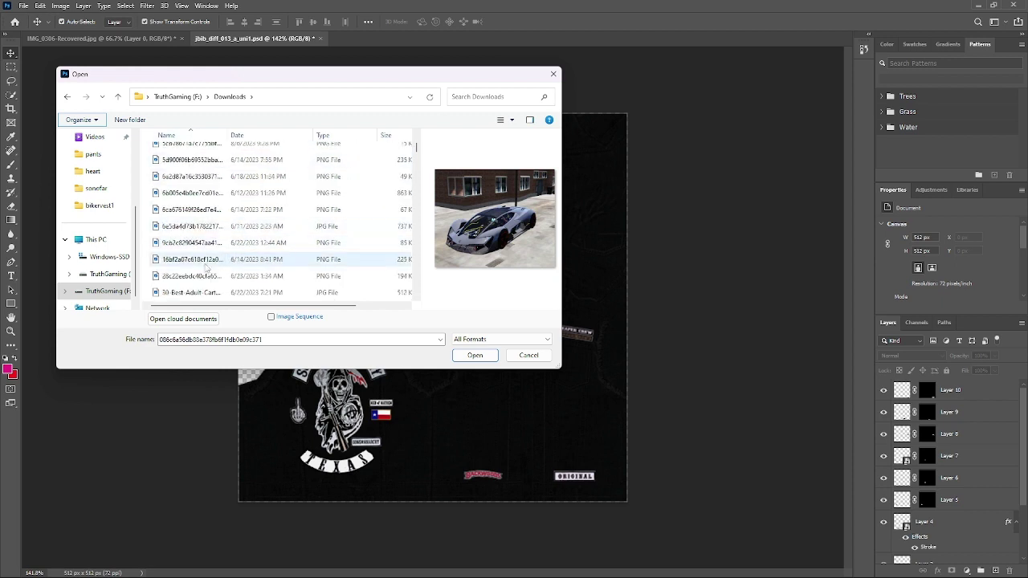
pyautogui.scroll(3, 206, 269)
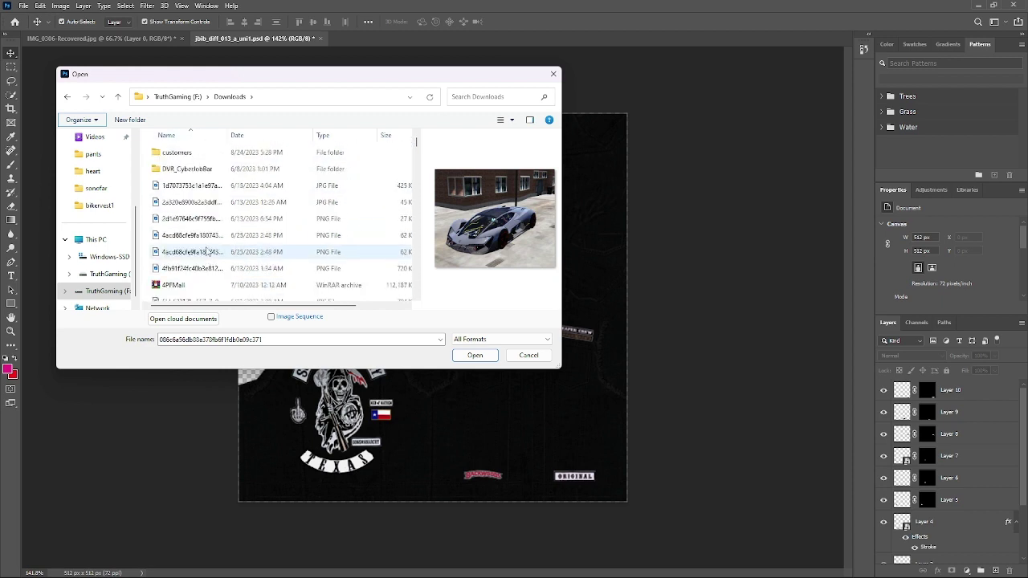
# Step: Sort the downloaded files by newest date and open the red reaper image il_1140xN.2251315622_a7ry.png
pyautogui.click(241, 137)
pyautogui.scroll(-3, 230, 218)
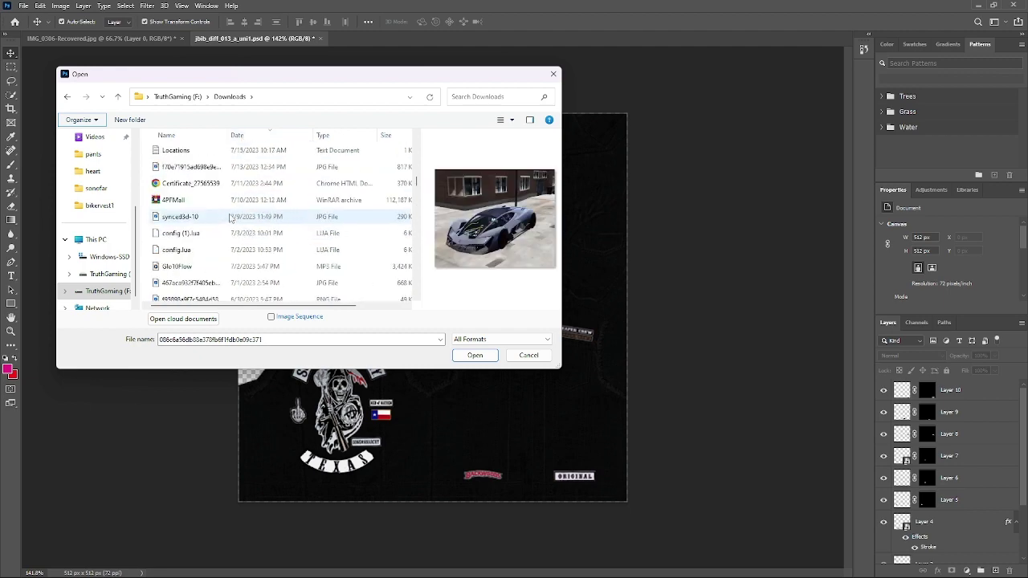
pyautogui.scroll(5, 231, 218)
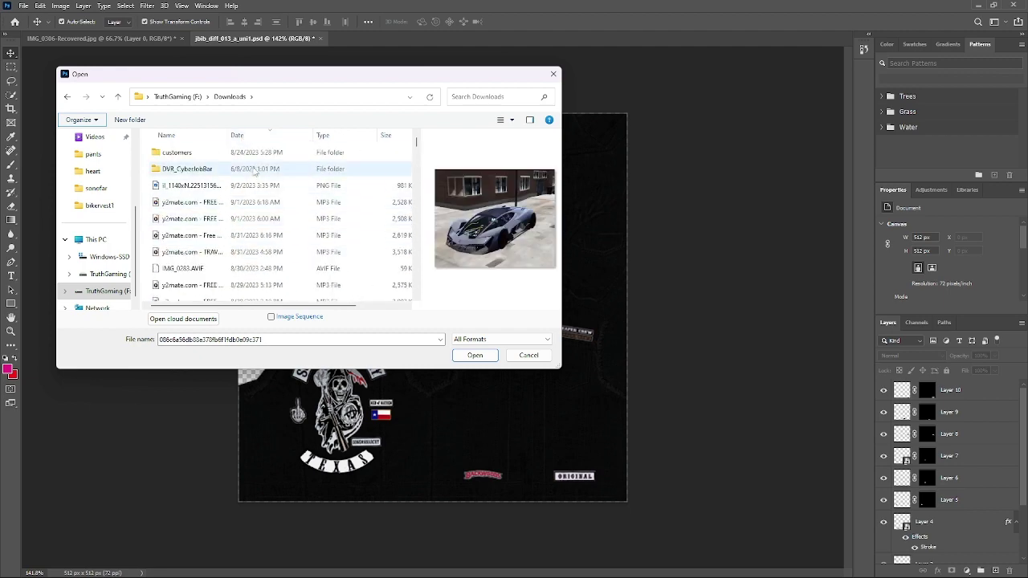
pyautogui.click(249, 187)
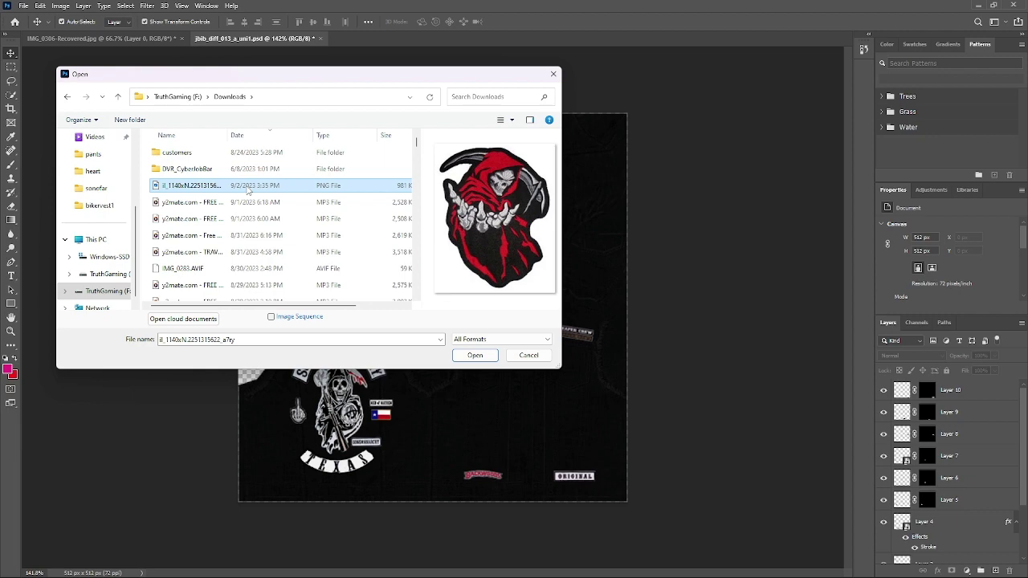
pyautogui.doubleClick(248, 186)
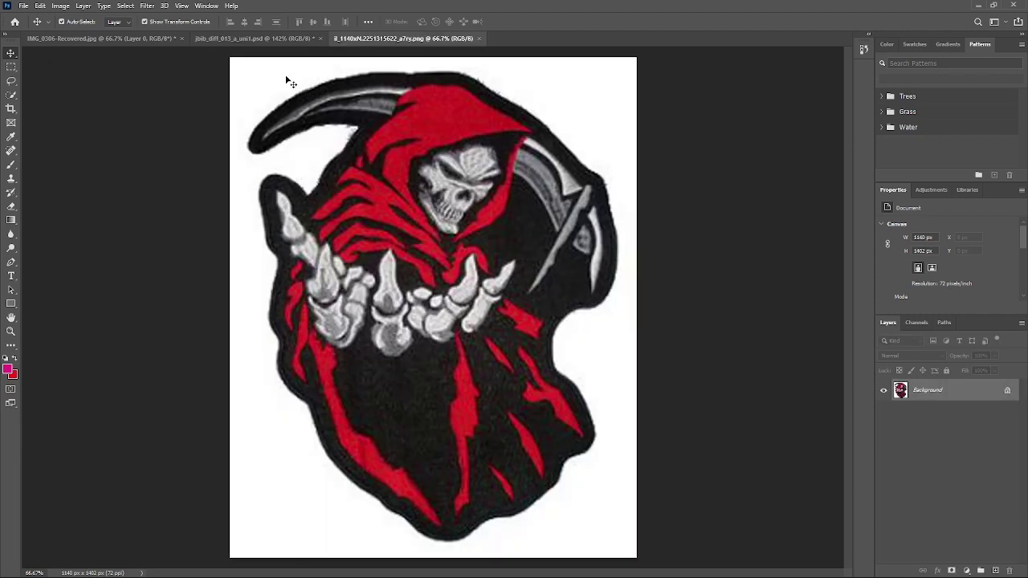
# Step: Select the whole red reaper with the Quick Selection tool and mask out its white background
pyautogui.click(11, 95)
pyautogui.moveTo(374, 167)
pyautogui.mouseDown()
pyautogui.moveTo(368, 107)
pyautogui.moveTo(313, 103)
pyautogui.moveTo(286, 119)
pyautogui.moveTo(358, 91)
pyautogui.moveTo(391, 160)
pyautogui.moveTo(320, 337)
pyautogui.mouseUp()
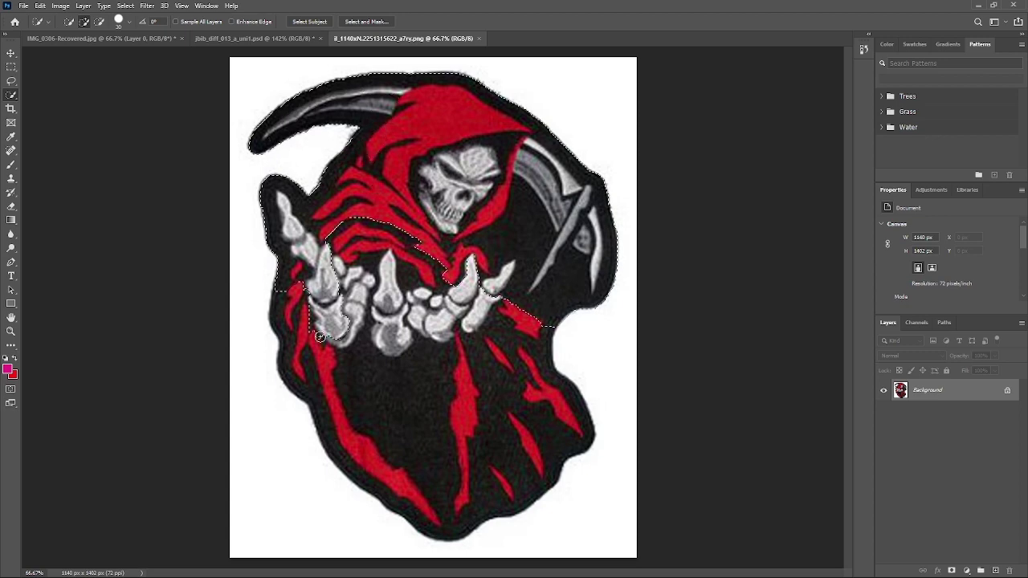
pyautogui.click(952, 571)
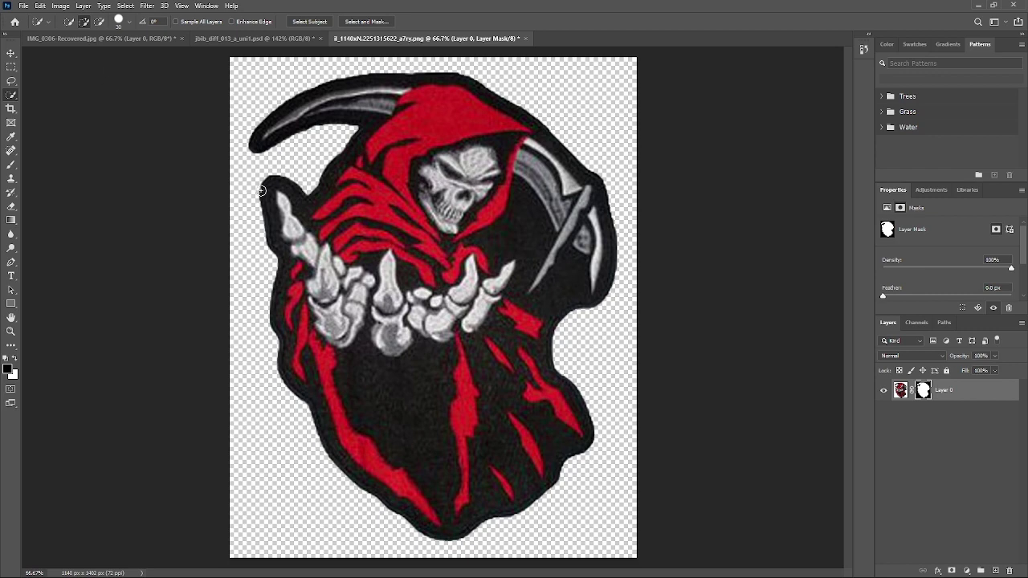
# Step: Paste the masked red reaper into jbib_diff_013_a_uni1.psd as a new layer, ready to transform
pyautogui.click(251, 39)
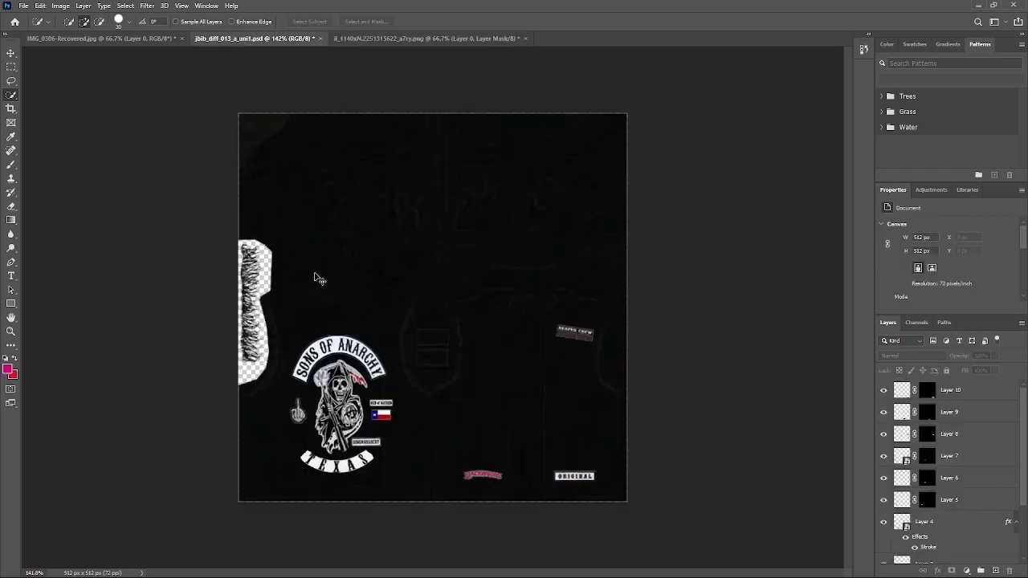
pyautogui.hotkey('ctrl', 'v')
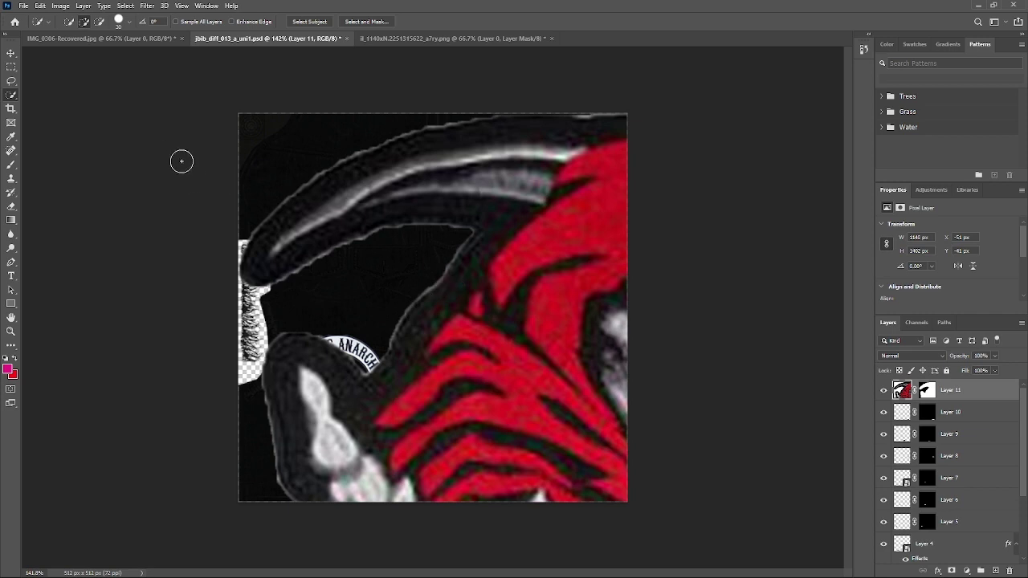
pyautogui.press('v')
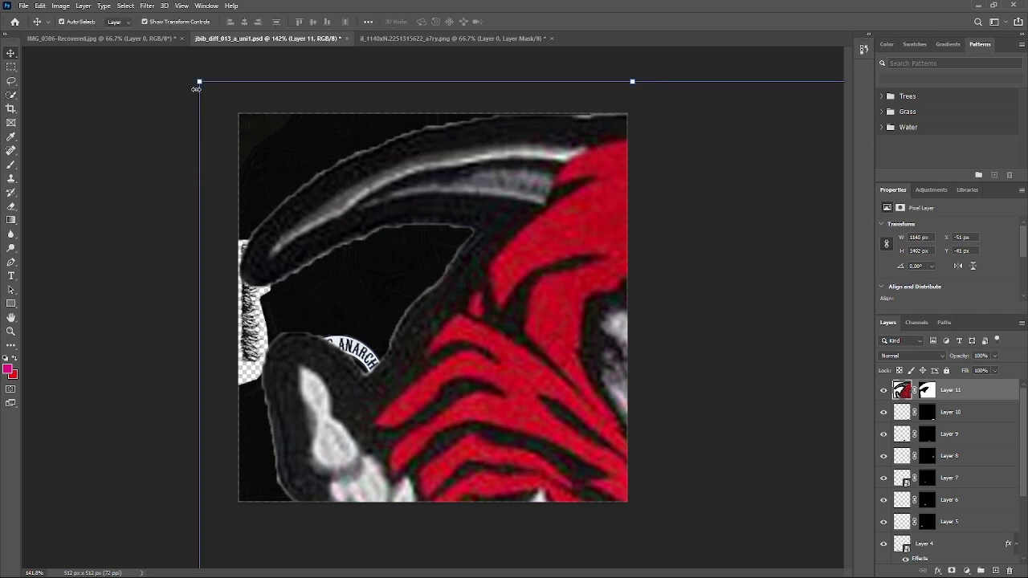
# Step: Scale the red reaper patch to about 26 × 34 px and place it at about X 306, Y 274 px, level with the Reaper Crew patch
pyautogui.moveTo(196, 80); pyautogui.dragTo(221, 165)
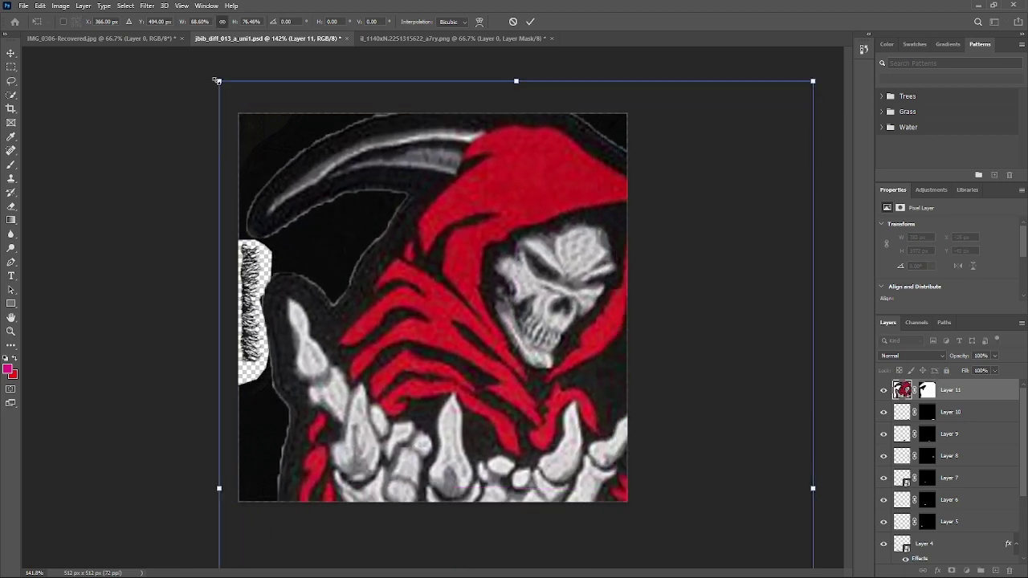
pyautogui.moveTo(217, 81); pyautogui.dragTo(240, 161)
pyautogui.moveTo(238, 90); pyautogui.dragTo(483, 338)
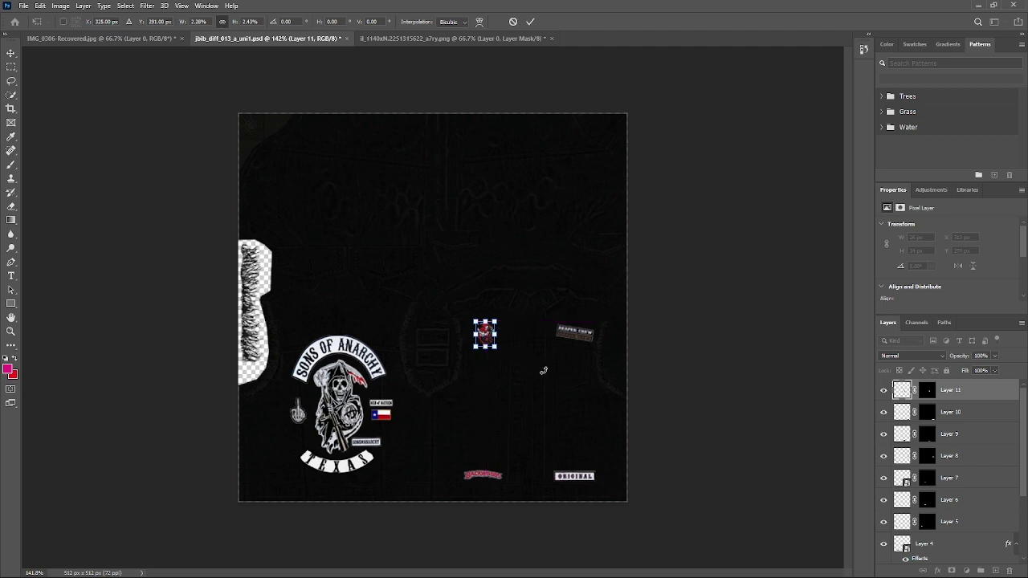
pyautogui.click(530, 22)
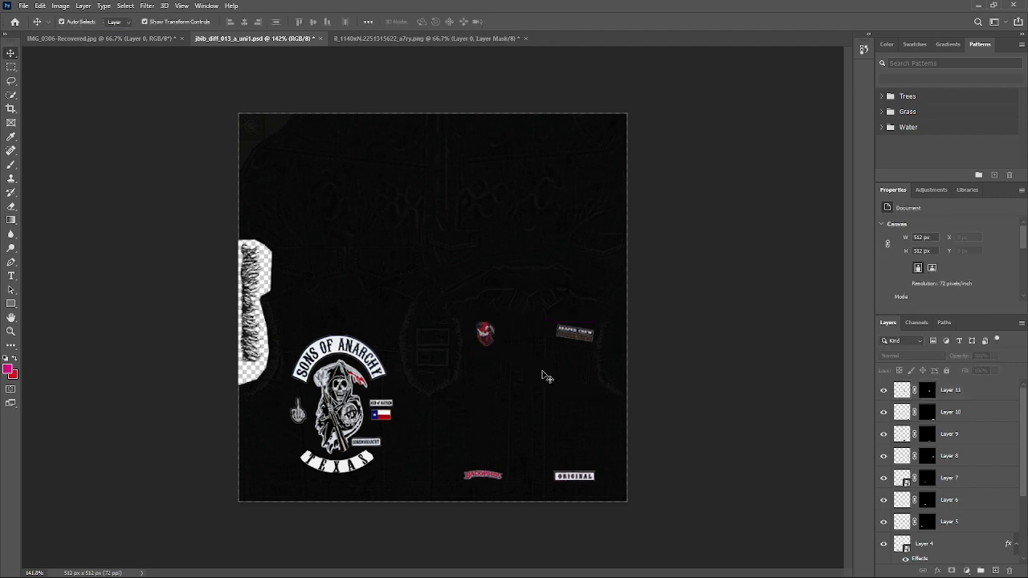
pyautogui.moveTo(491, 341); pyautogui.dragTo(483, 338)
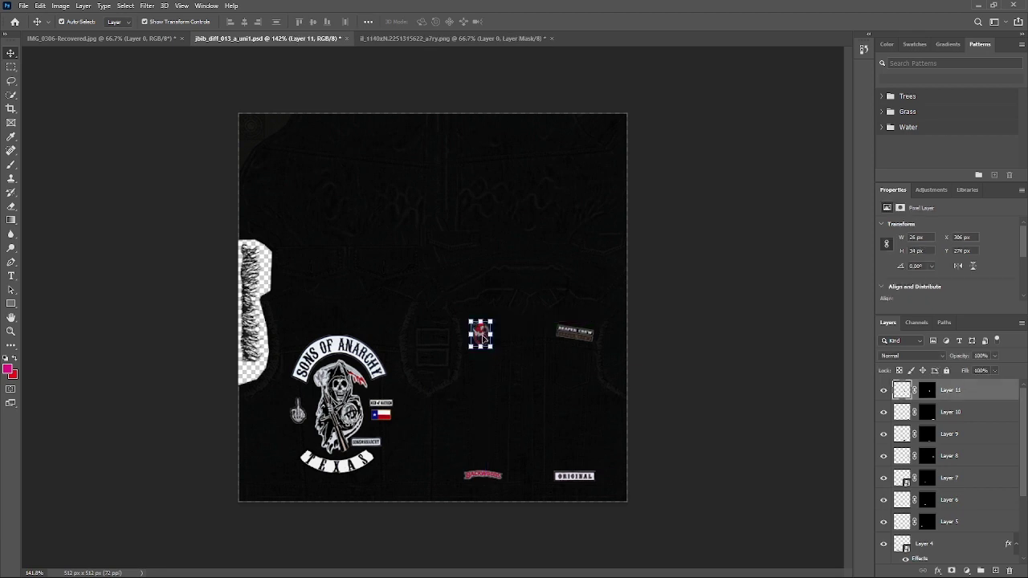
pyautogui.click(678, 383)
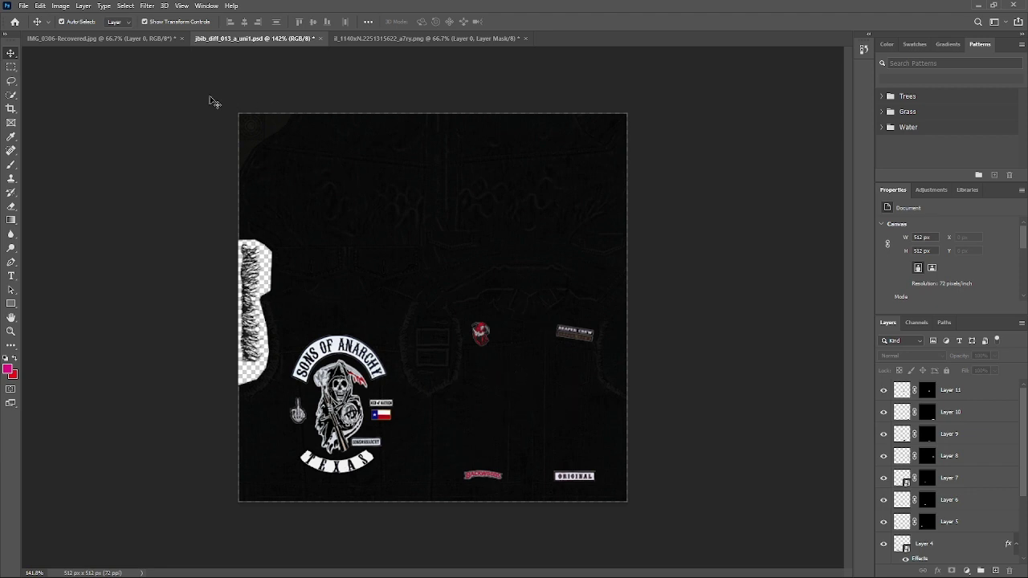
# Step: Open the ace-of-spades card image A1qd7ud59lL._AC_SL1500_.jpg from the customers > clothing > logos > bikervest1 folder
pyautogui.click(24, 6)
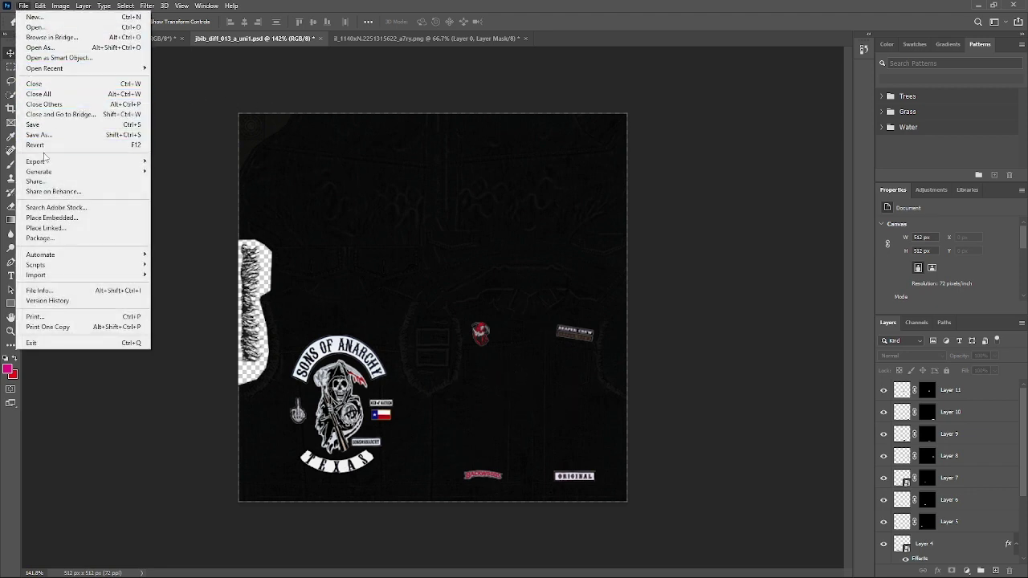
pyautogui.moveTo(45, 163)
pyautogui.click(36, 27)
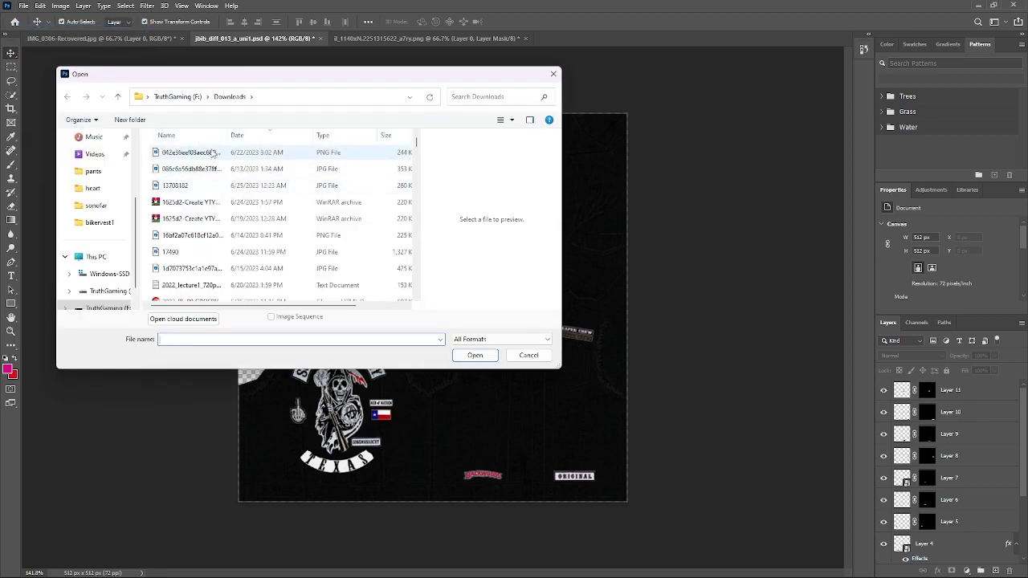
pyautogui.click(188, 135)
pyautogui.click(179, 156)
pyautogui.doubleClick(178, 154)
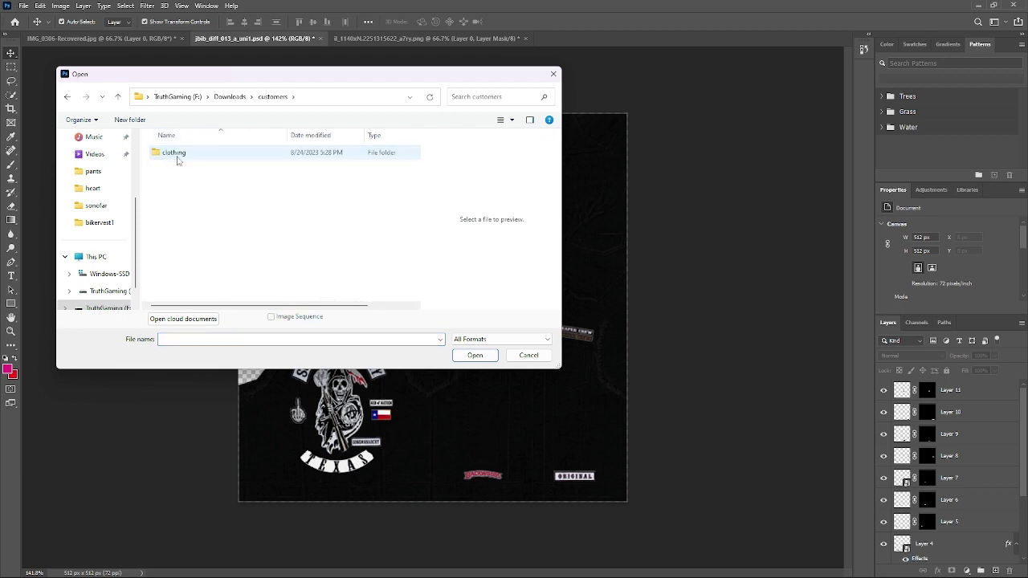
pyautogui.doubleClick(178, 154)
pyautogui.doubleClick(178, 154)
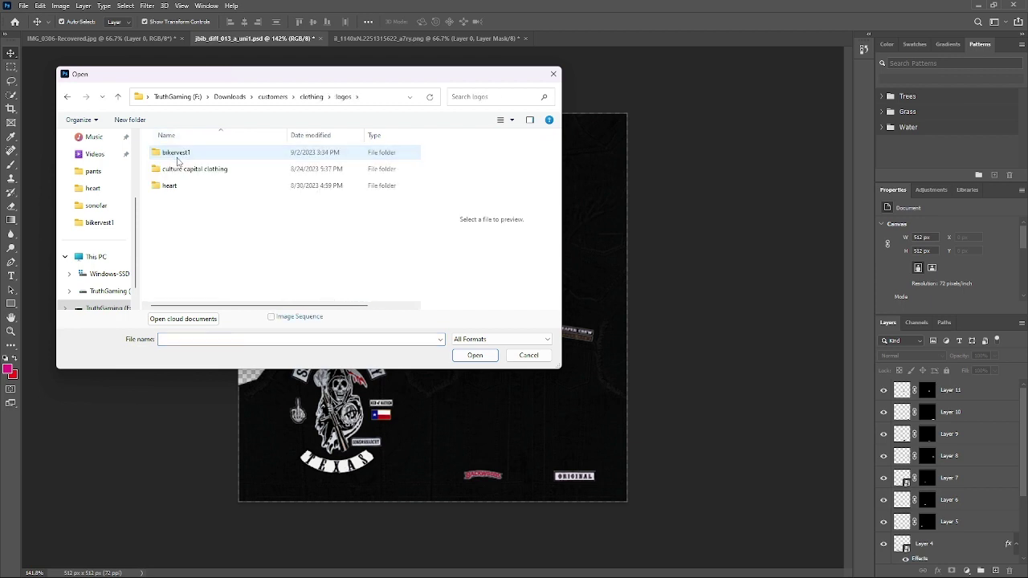
pyautogui.doubleClick(177, 156)
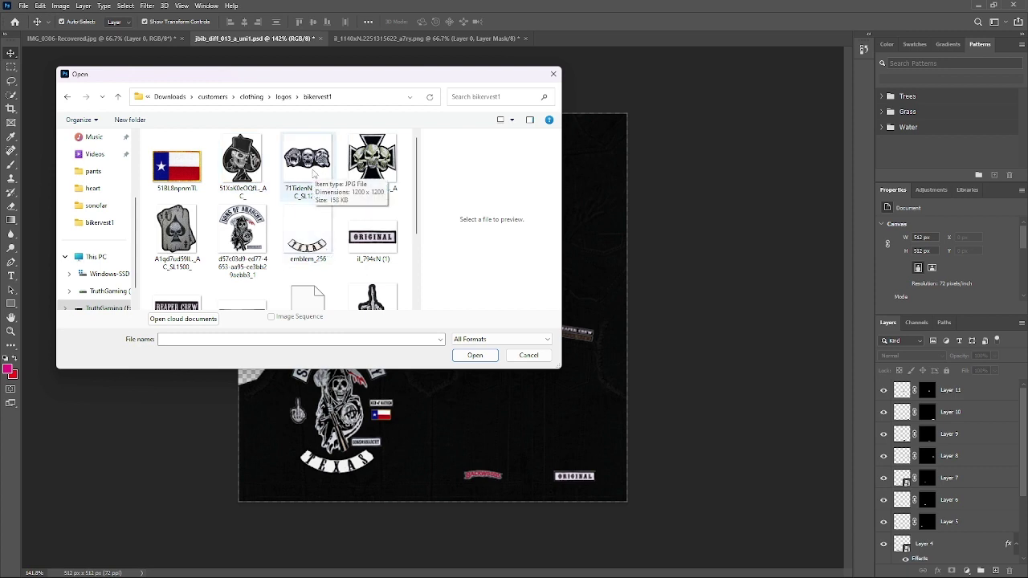
pyautogui.doubleClick(192, 245)
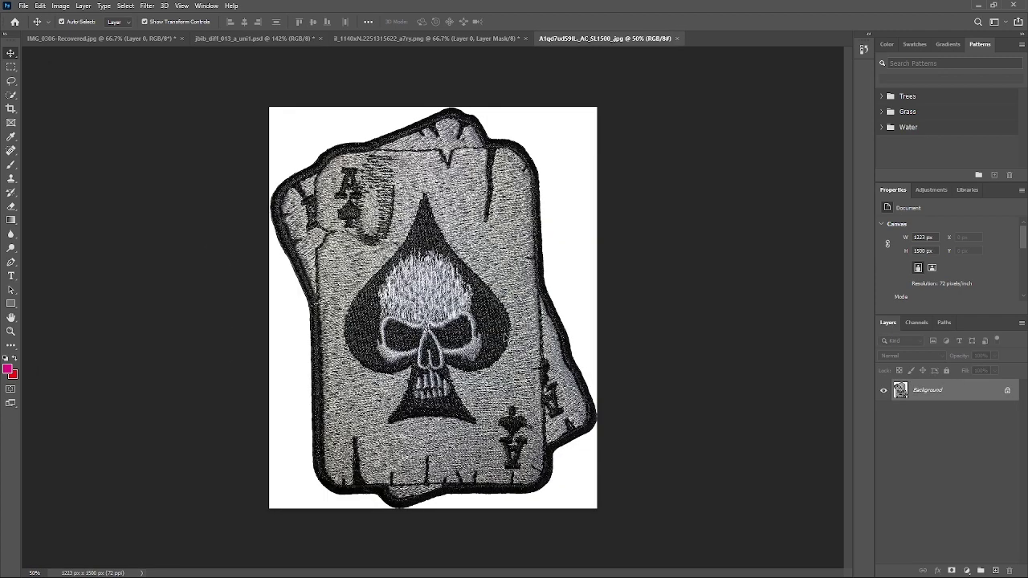
# Step: Mask out the card patch's white background using Quick Selection, and paint the hole beside the ace back in on the layer mask
pyautogui.click(11, 95)
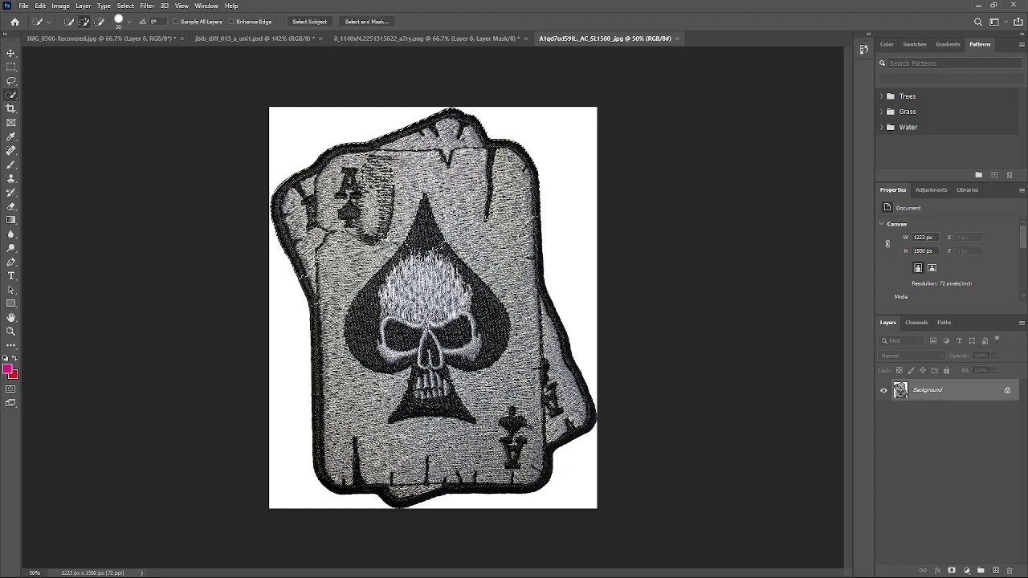
pyautogui.click(317, 401)
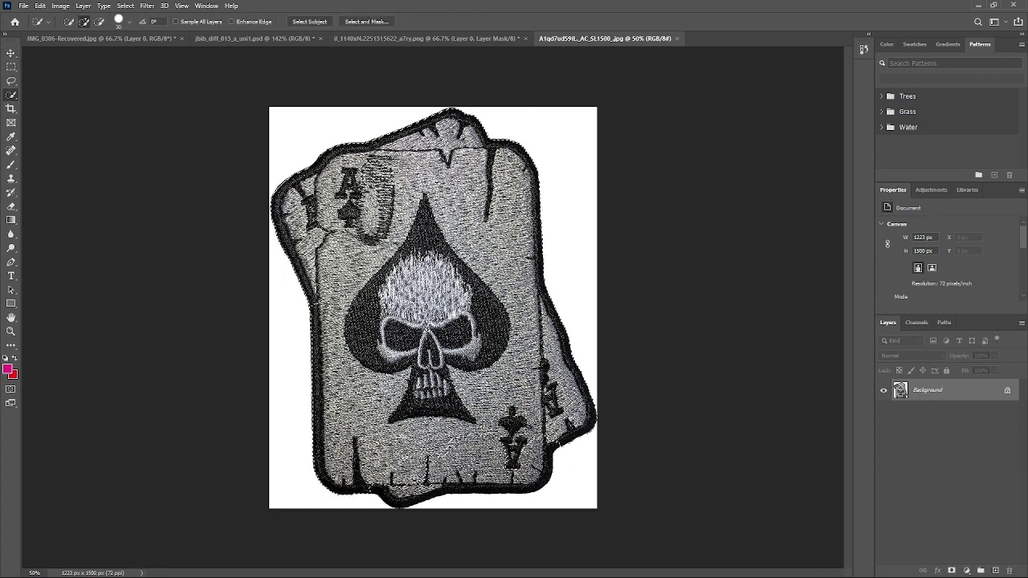
pyautogui.click(952, 571)
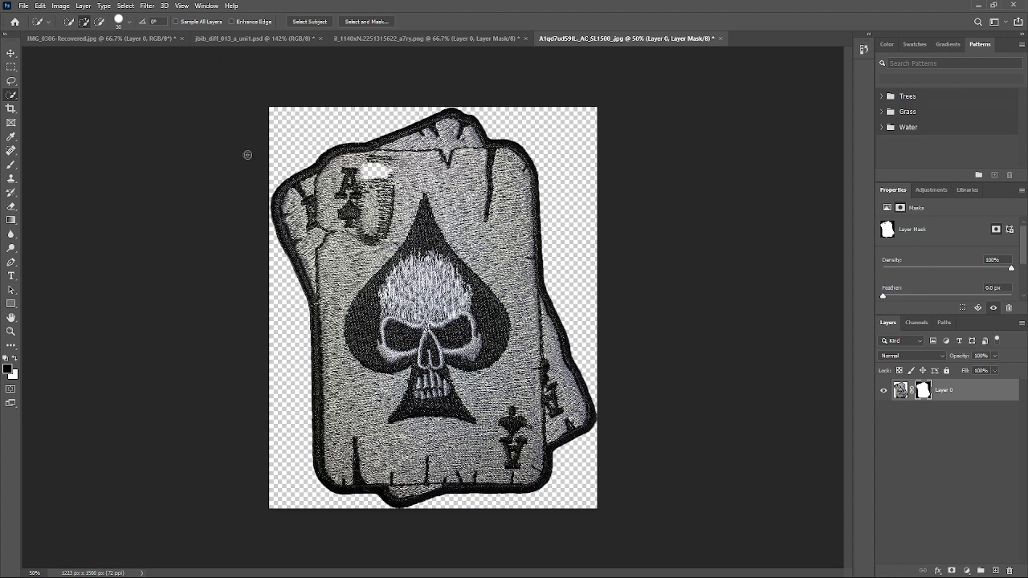
pyautogui.click(11, 164)
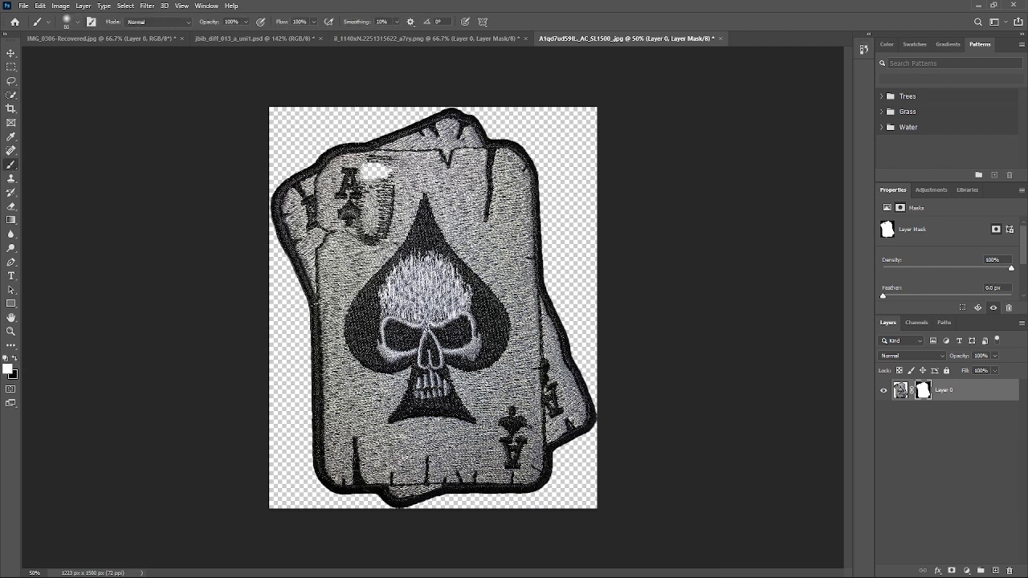
pyautogui.moveTo(380, 184)
pyautogui.mouseDown()
pyautogui.moveTo(353, 171)
pyautogui.moveTo(394, 170)
pyautogui.moveTo(360, 163)
pyautogui.moveTo(391, 173)
pyautogui.moveTo(353, 177)
pyautogui.moveTo(385, 205)
pyautogui.mouseUp()
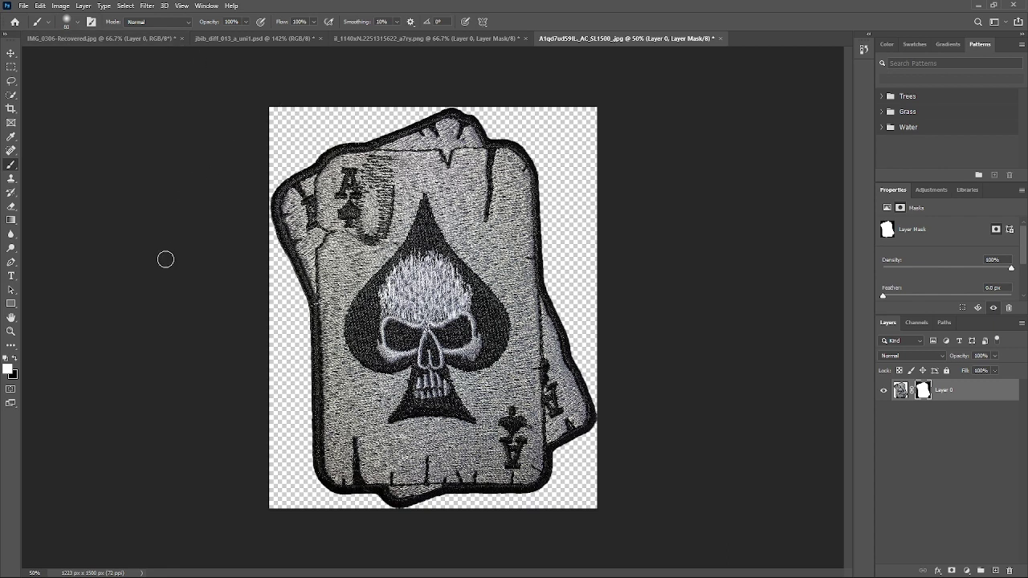
# Step: Paste the masked ace-of-spades card patch into jbib_diff_013_a_uni1.psd as a new layer, ready to transform
pyautogui.click(229, 38)
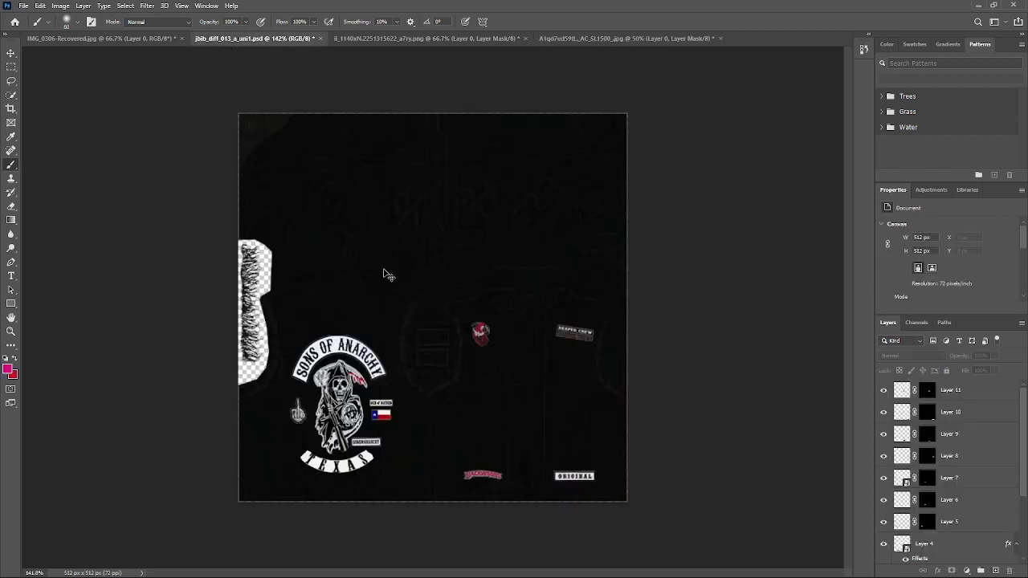
pyautogui.hotkey('ctrl', 'v')
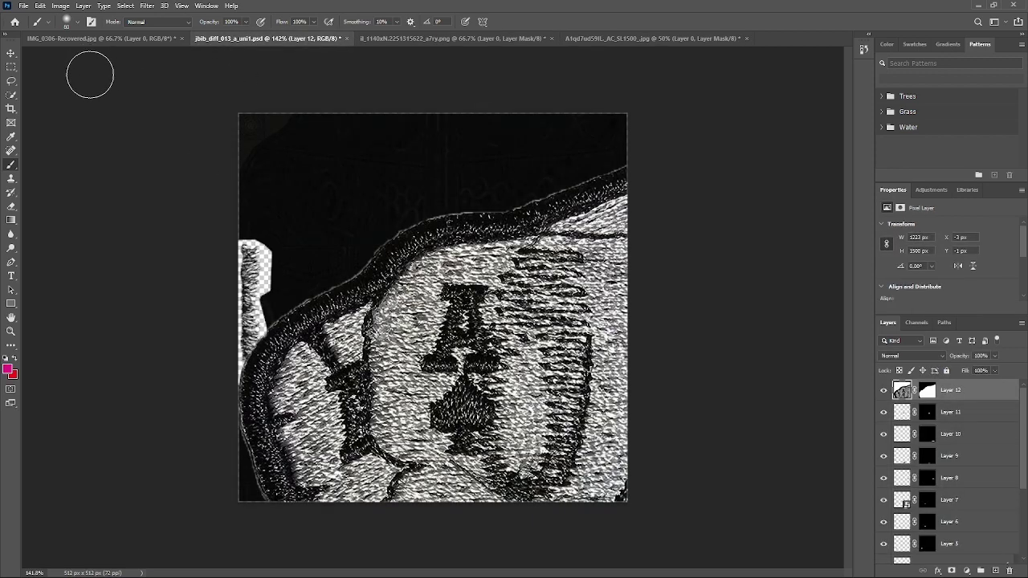
pyautogui.press('v')
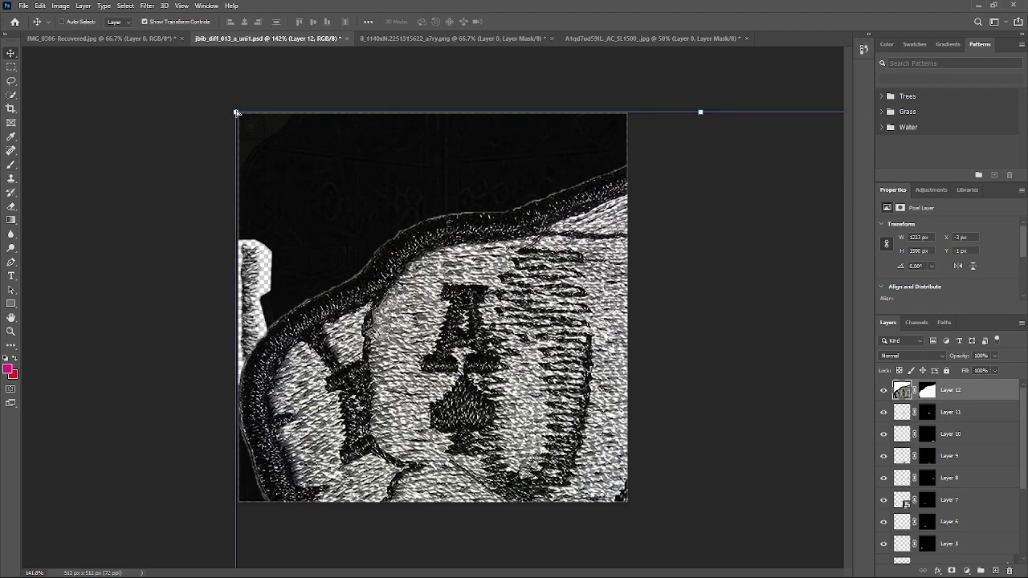
pyautogui.moveTo(235, 112); pyautogui.dragTo(554, 343)
pyautogui.moveTo(587, 393); pyautogui.dragTo(372, 289)
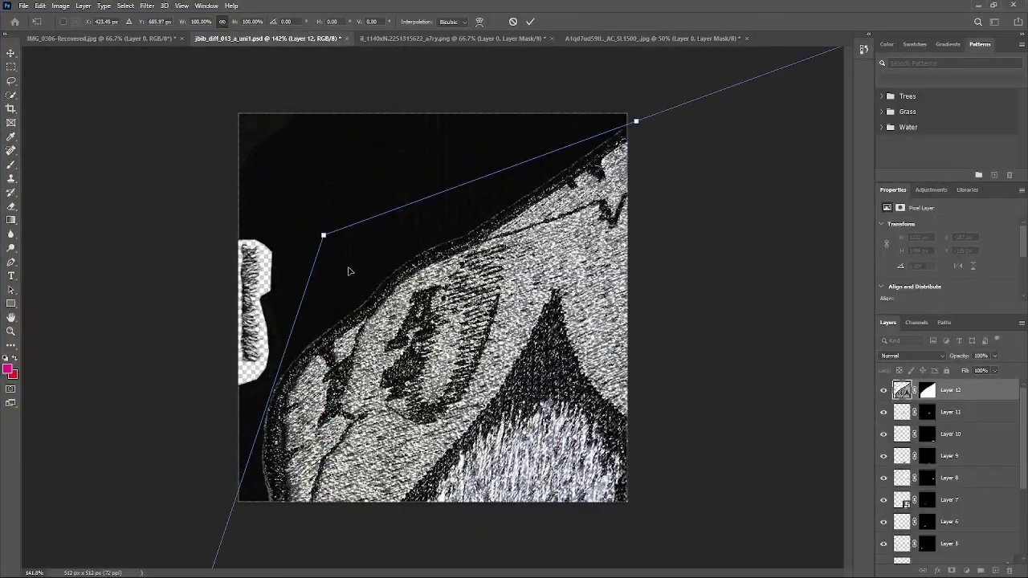
pyautogui.hotkey('ctrl', 'z')
pyautogui.hotkey('ctrl', 'z')
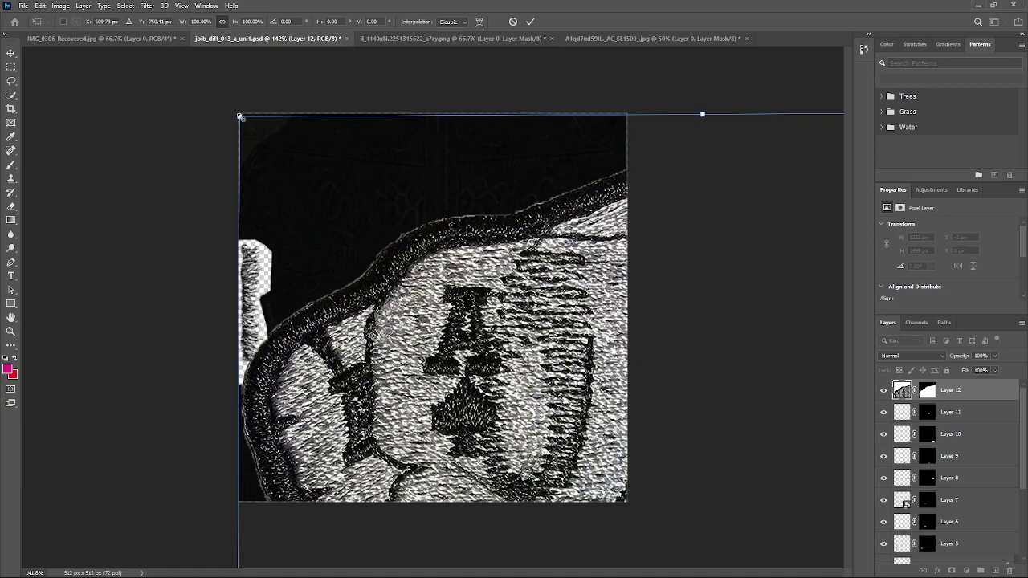
pyautogui.moveTo(239, 116); pyautogui.dragTo(475, 406)
pyautogui.moveTo(555, 437); pyautogui.dragTo(559, 438)
pyautogui.hotkey('ctrl', 'z')
pyautogui.hotkey('ctrl', 'z')
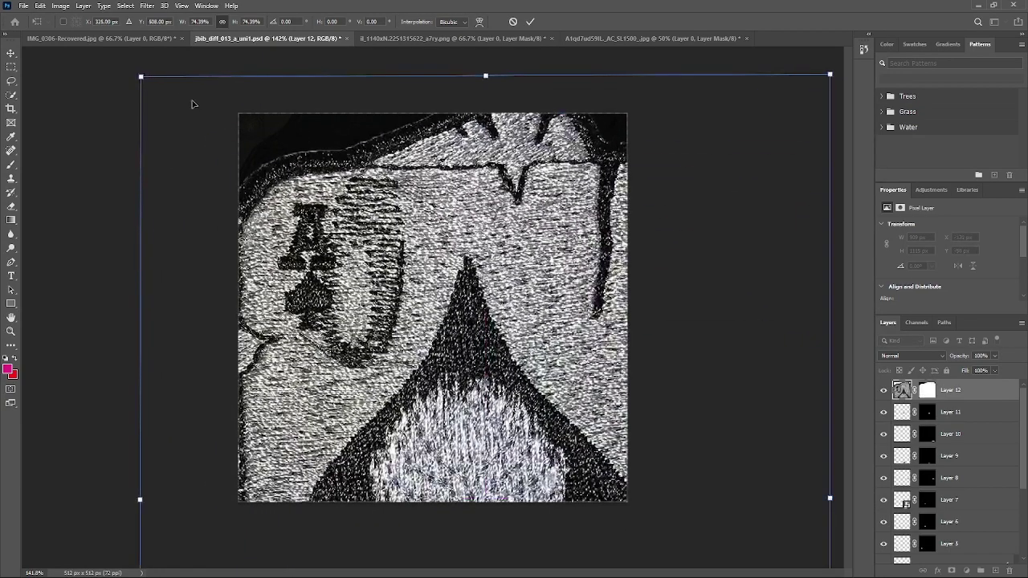
pyautogui.moveTo(142, 76); pyautogui.dragTo(410, 406)
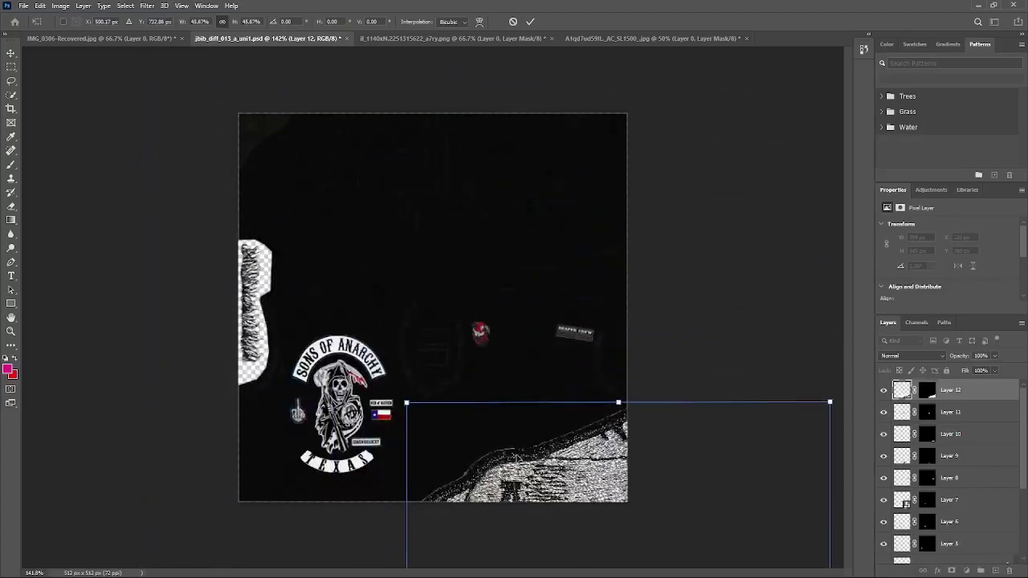
pyautogui.hotkey('ctrl', 'z')
pyautogui.hotkey('ctrl', 'z')
# Step: Scale the card patch to about 2.1% × 2.3%, rotate it about -12°, and place it at about X 288, Y 407 px
pyautogui.moveTo(171, 50); pyautogui.dragTo(504, 346)
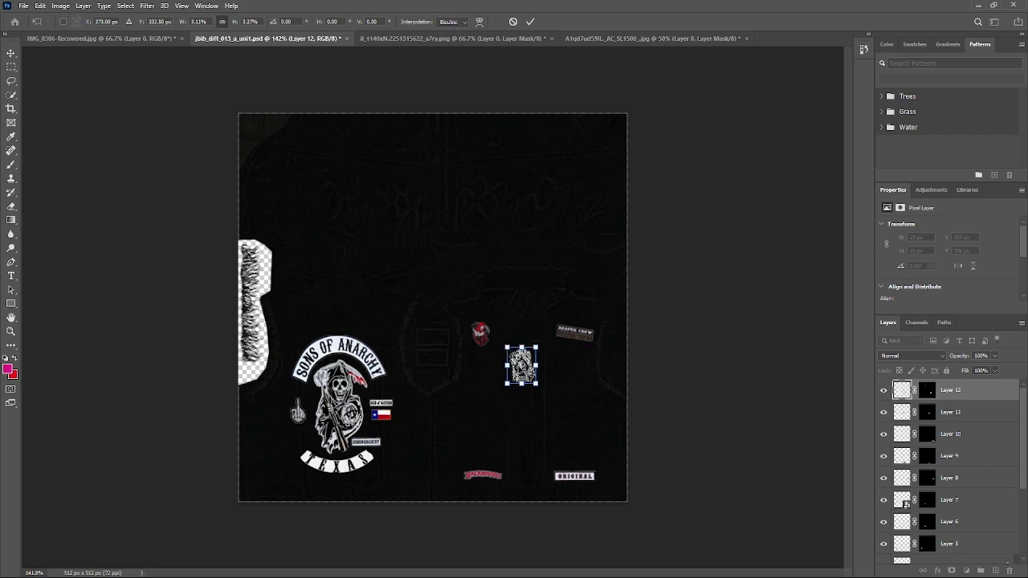
pyautogui.moveTo(506, 348); pyautogui.dragTo(443, 410)
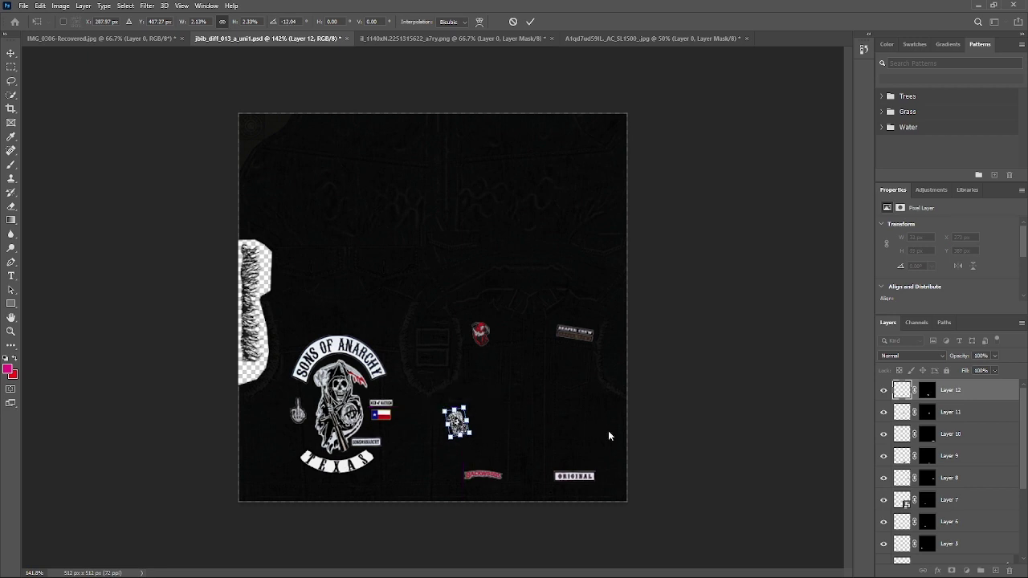
pyautogui.press('Return')
pyautogui.click(673, 456)
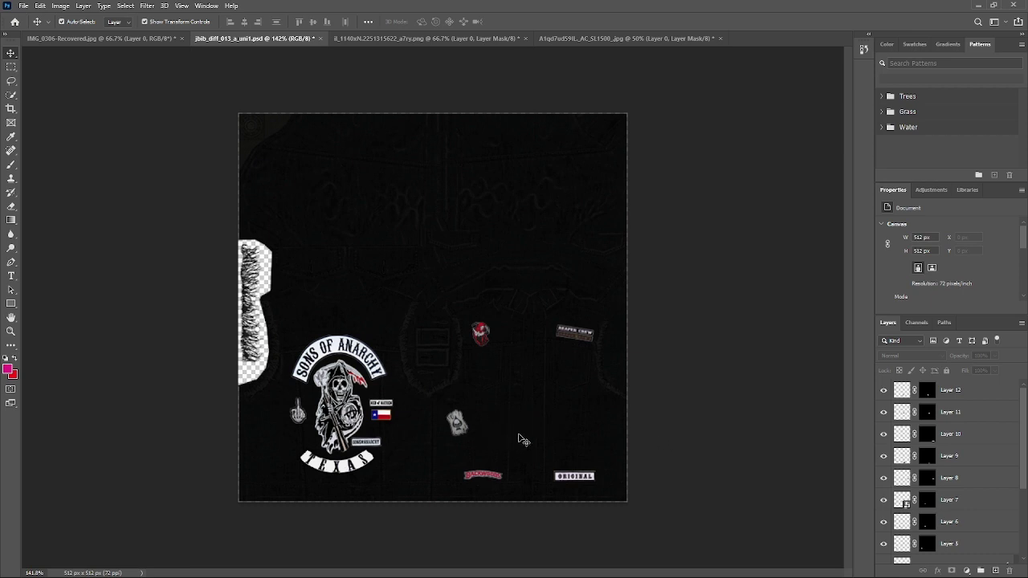
# Step: Open the three-skulls image 71TidenNhXL._AC_SL1200_.jpg, select the patch with Quick Selection and mask out its white background
pyautogui.click(23, 6)
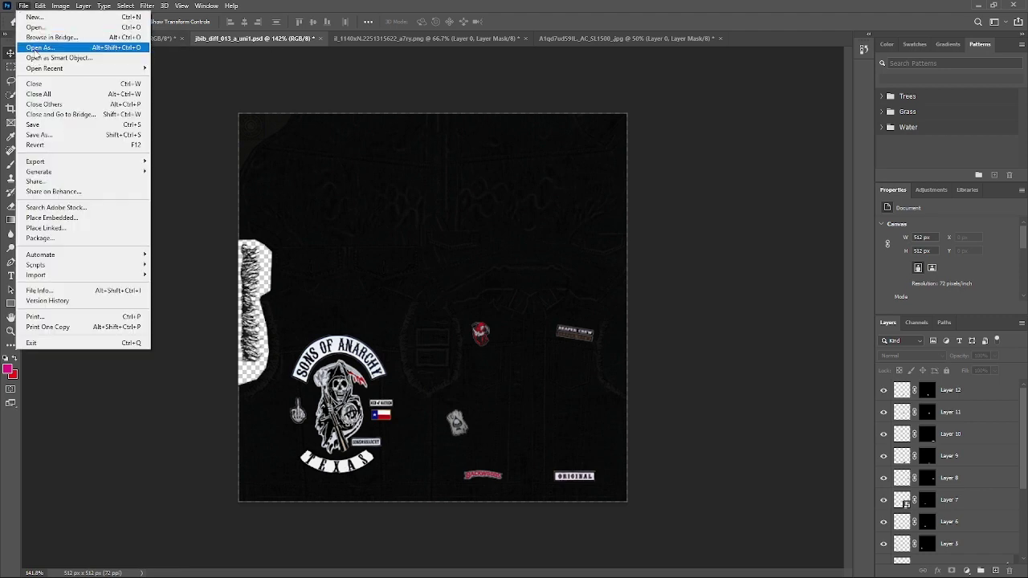
pyautogui.click(35, 29)
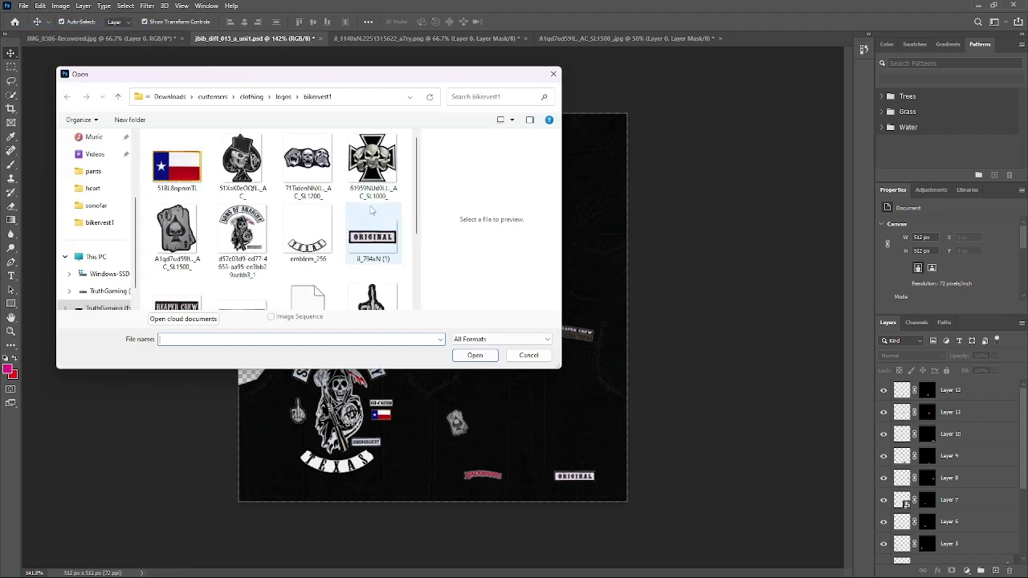
pyautogui.doubleClick(306, 165)
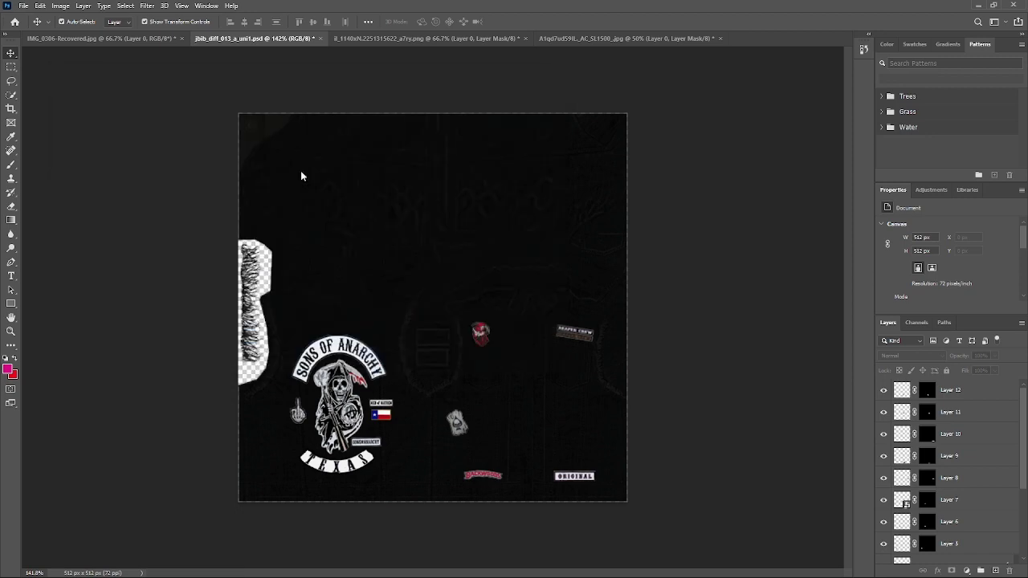
pyautogui.click(11, 95)
pyautogui.moveTo(257, 289)
pyautogui.mouseDown()
pyautogui.moveTo(572, 269)
pyautogui.moveTo(562, 305)
pyautogui.moveTo(377, 366)
pyautogui.mouseUp()
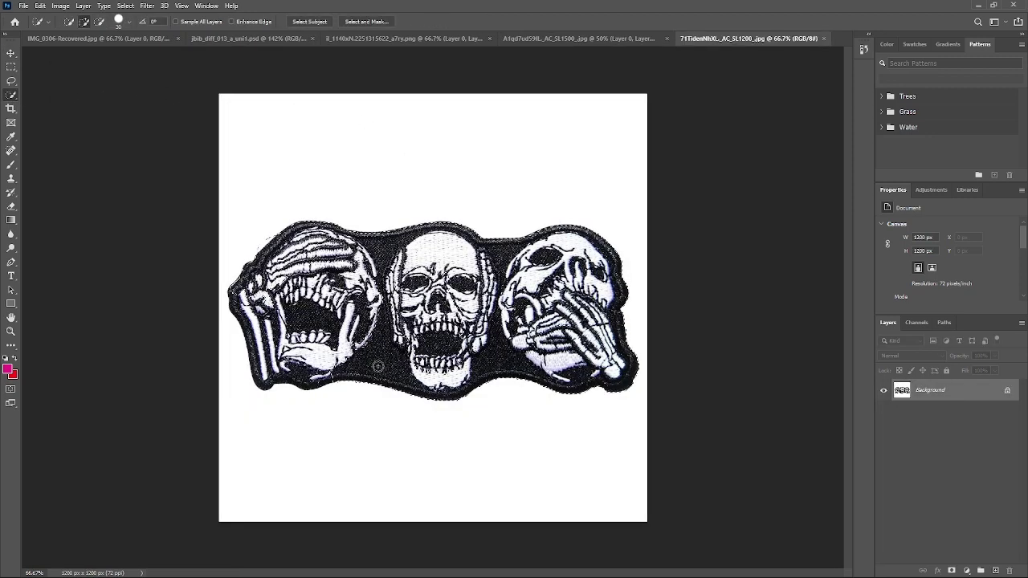
pyautogui.hotkey('ctrl', 'shift', 'm')
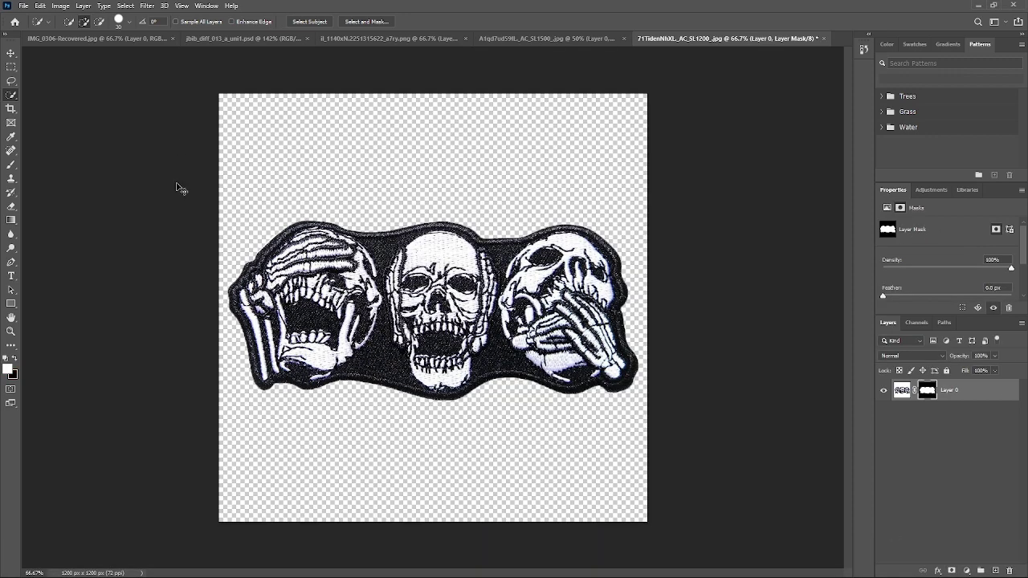
# Step: Paste the masked three-skulls patch into jbib_diff_013_a_uni1.psd as a new layer and convert it to a smart object
pyautogui.click(201, 38)
pyautogui.moveTo(431, 295); pyautogui.dragTo(434, 297)
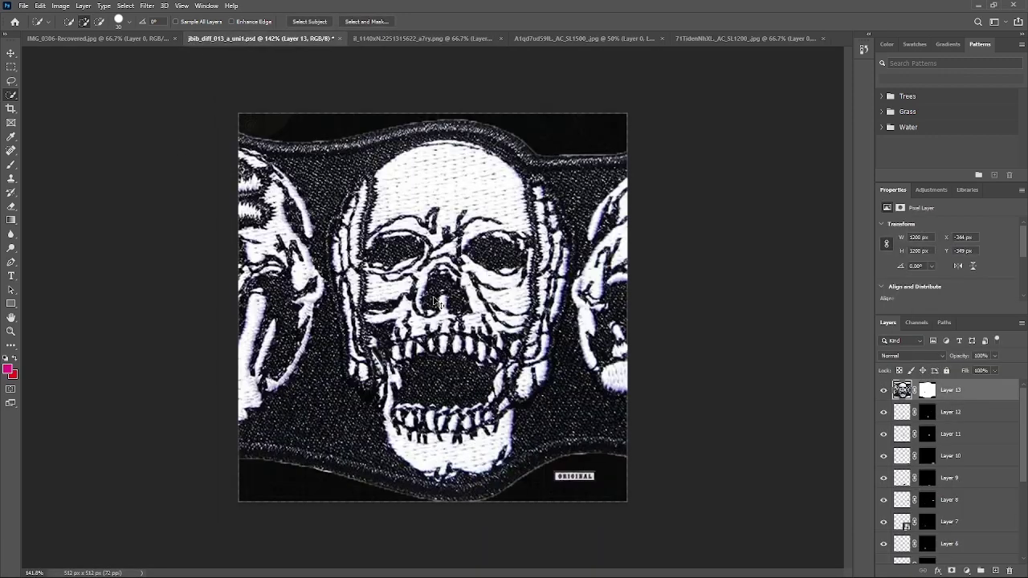
pyautogui.press('v')
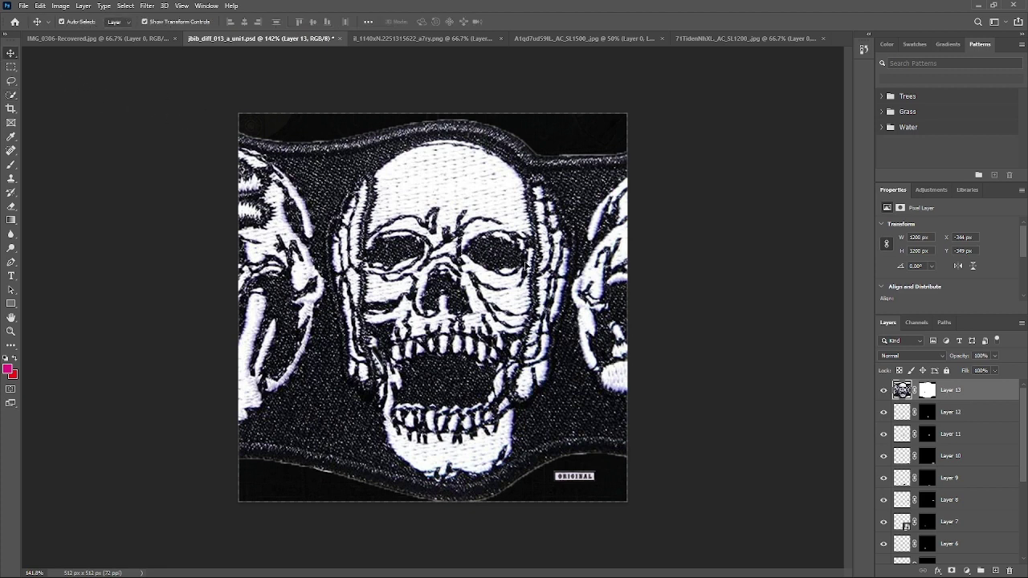
pyautogui.moveTo(493, 259); pyautogui.dragTo(536, 277)
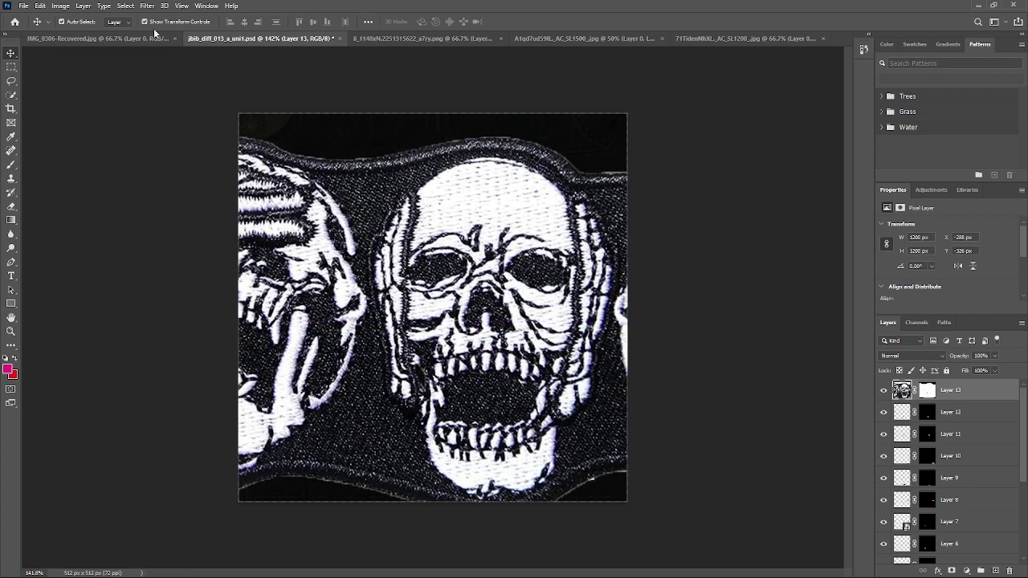
pyautogui.moveTo(323, 218); pyautogui.dragTo(476, 246)
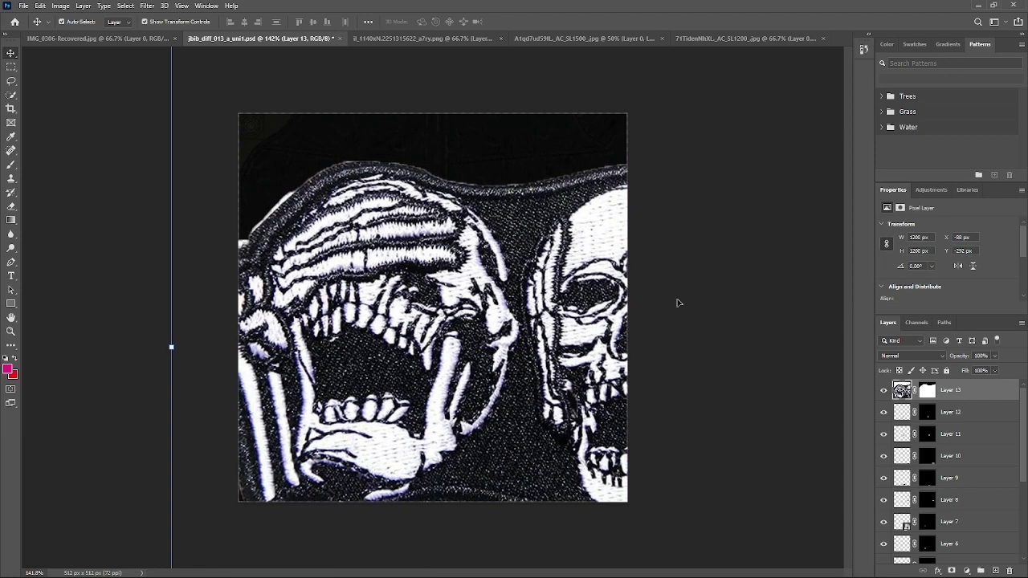
pyautogui.rightClick(967, 392)
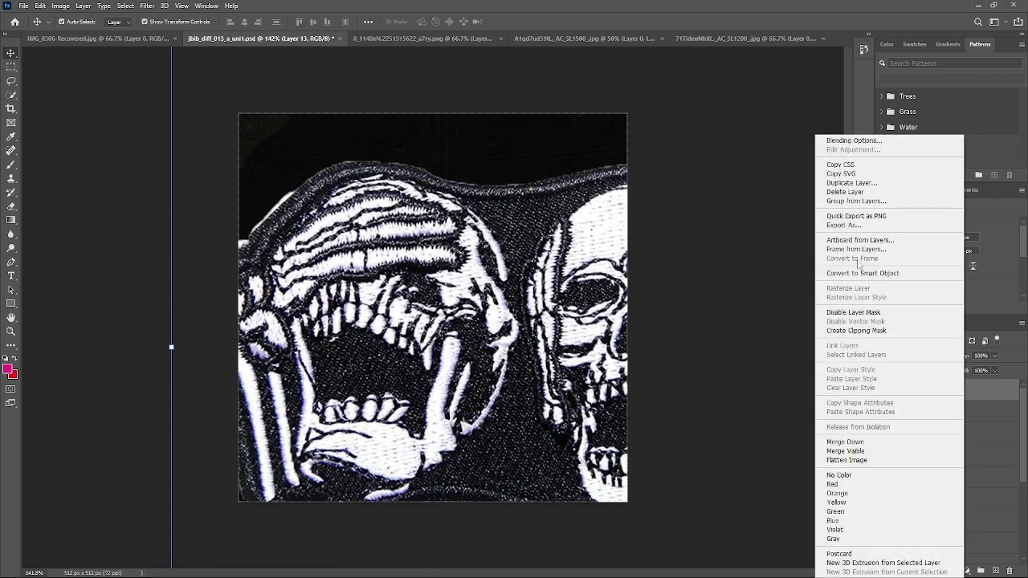
pyautogui.click(863, 273)
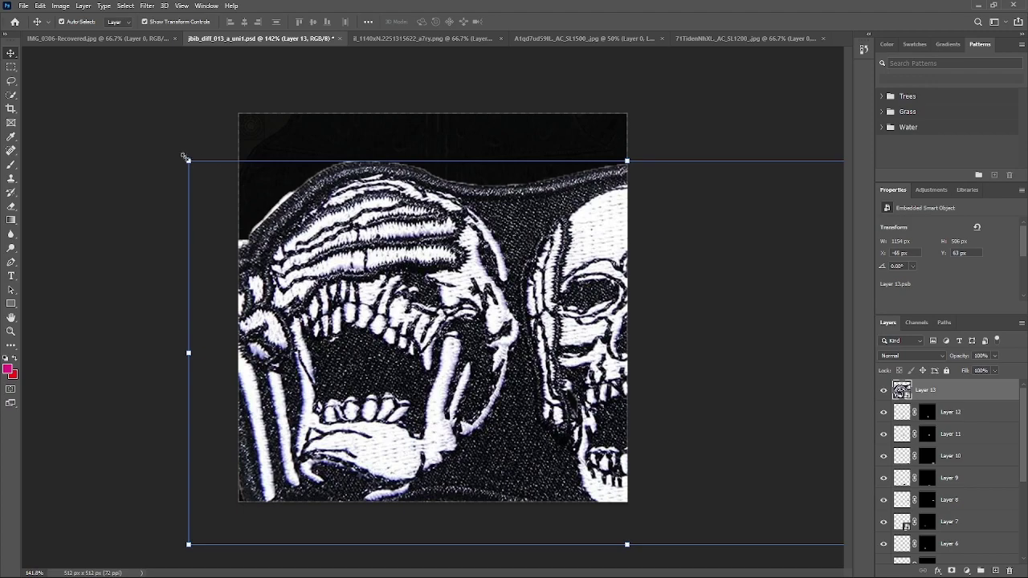
# Step: Scale the three-skulls patch to about 4.4% × 3%, rotate it about 4.7°, and place it at about X 446, Y 383 px
pyautogui.moveTo(187, 160); pyautogui.dragTo(480, 271)
pyautogui.moveTo(560, 327); pyautogui.dragTo(334, 251)
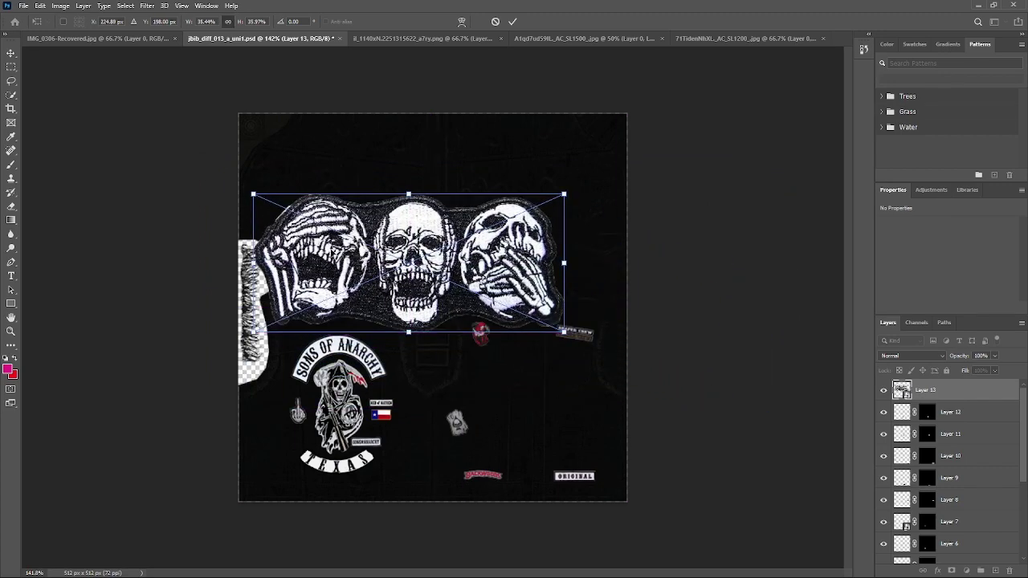
pyautogui.moveTo(262, 201); pyautogui.dragTo(678, 417)
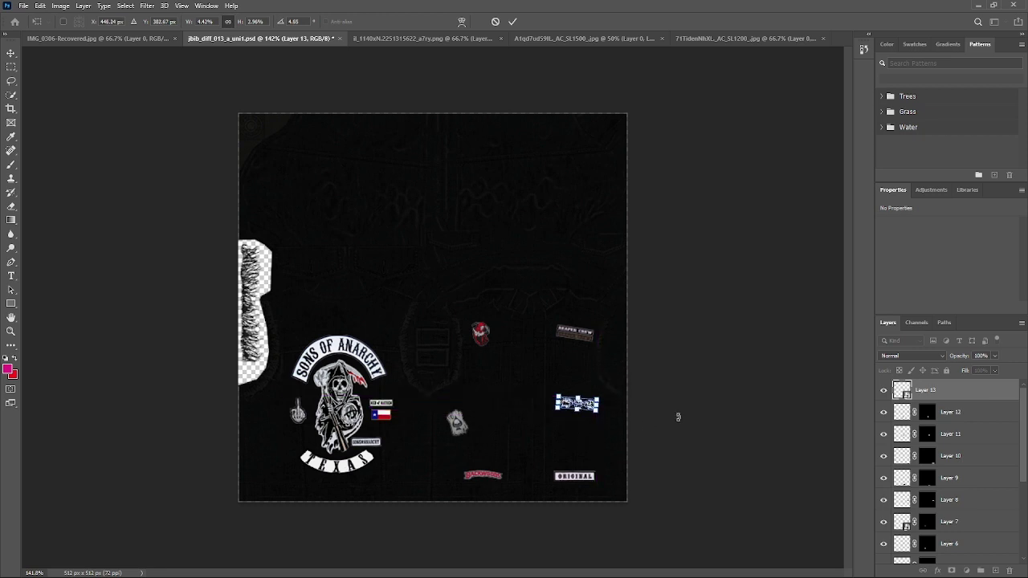
pyautogui.click(512, 21)
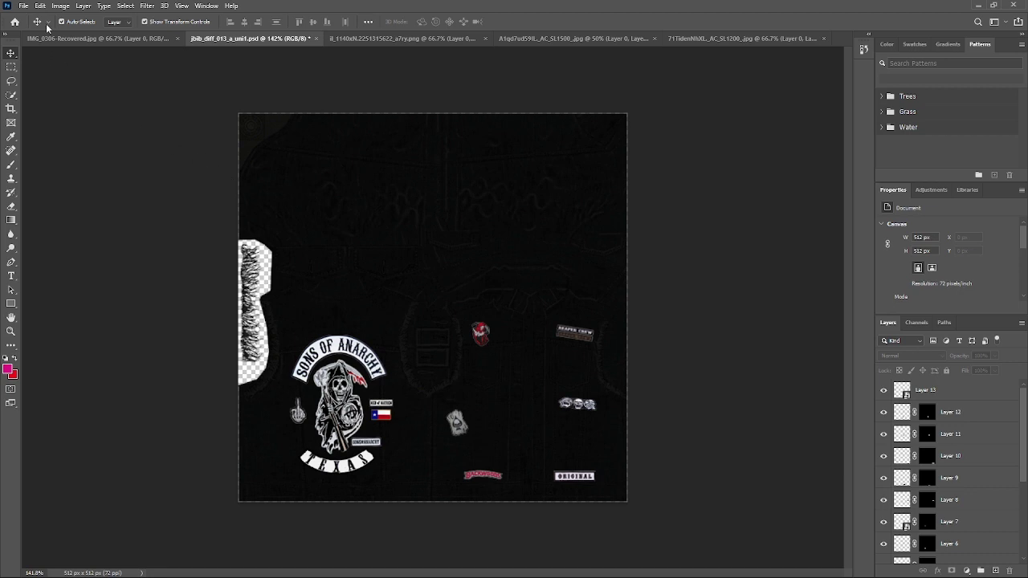
# Step: Open the top-hat skull spade image 51XaK0eOQfL._AC_.jpg, select the patch with Quick Selection and mask out its white background
pyautogui.click(23, 5)
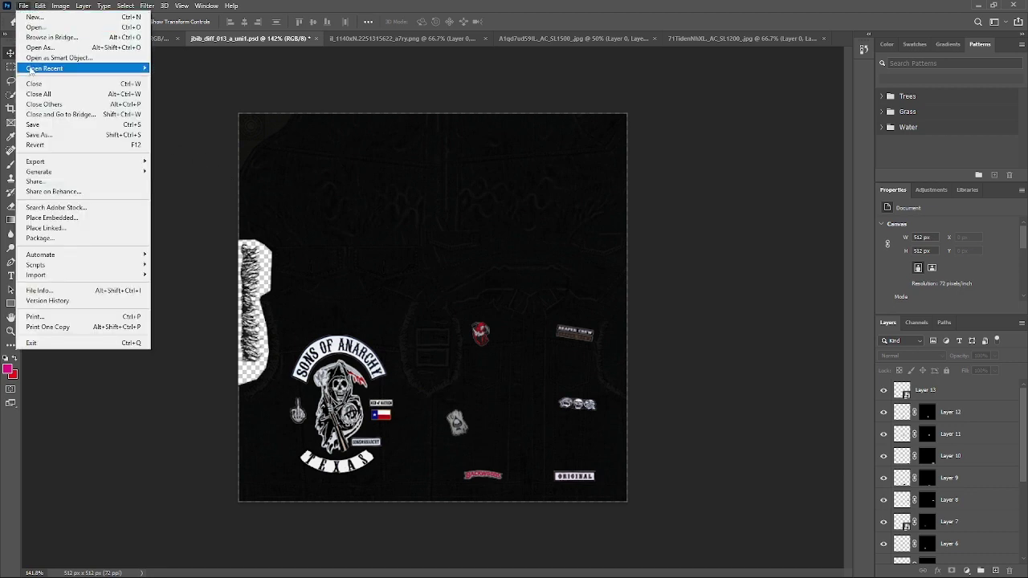
pyautogui.click(34, 29)
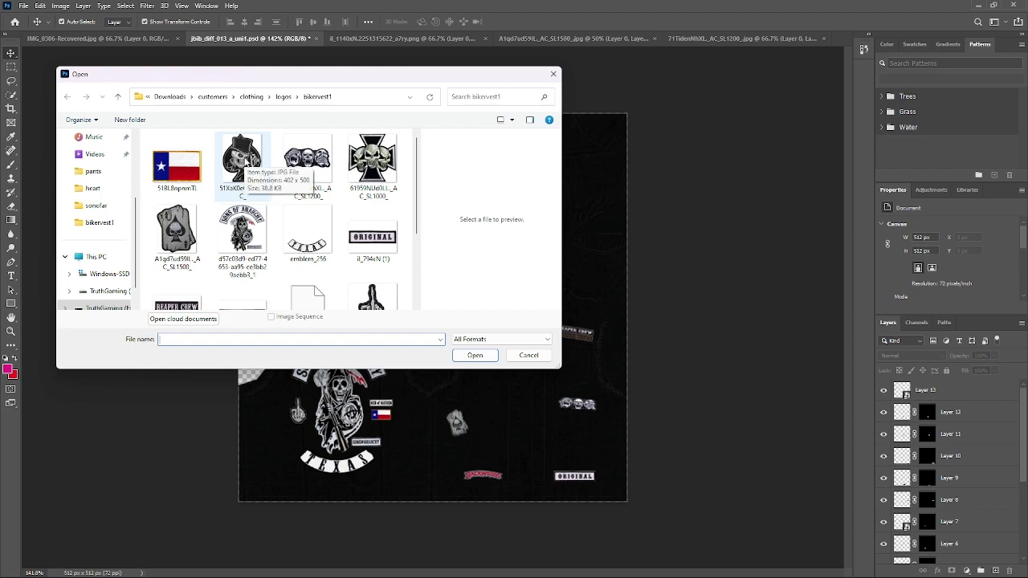
pyautogui.doubleClick(242, 160)
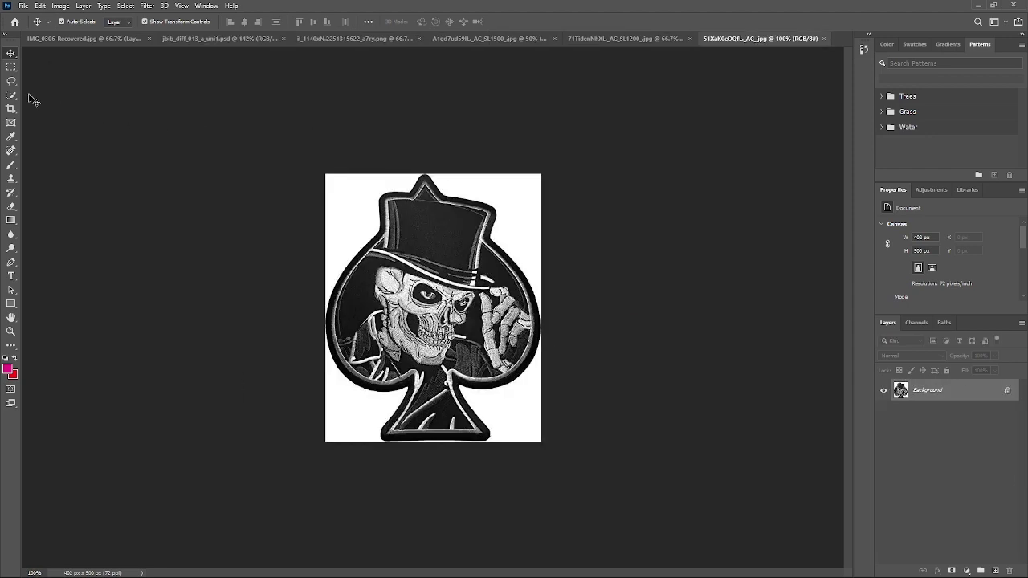
pyautogui.click(12, 95)
pyautogui.moveTo(426, 257)
pyautogui.mouseDown()
pyautogui.moveTo(470, 297)
pyautogui.moveTo(377, 257)
pyautogui.moveTo(437, 391)
pyautogui.moveTo(407, 421)
pyautogui.moveTo(433, 433)
pyautogui.mouseUp()
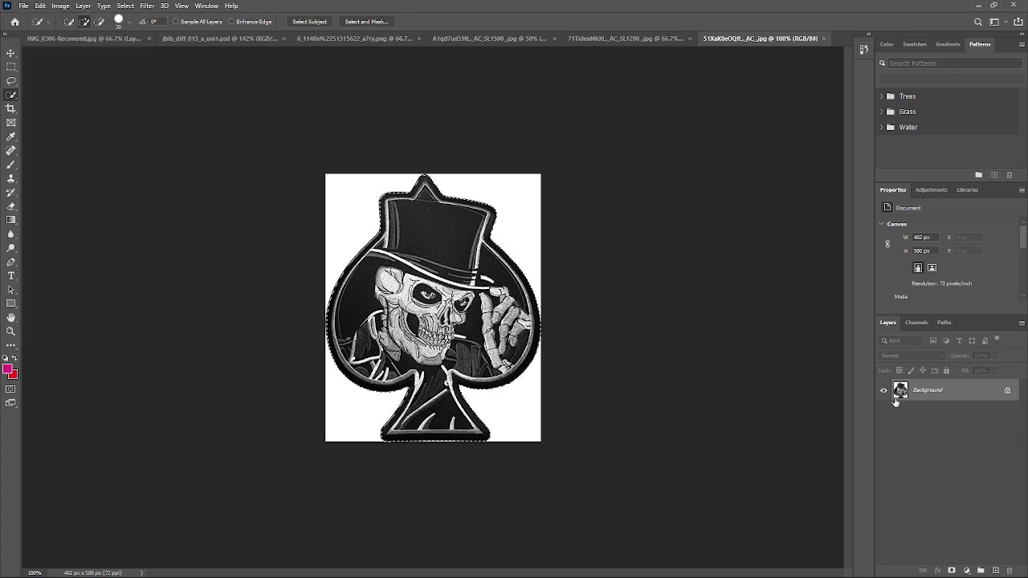
pyautogui.click(952, 570)
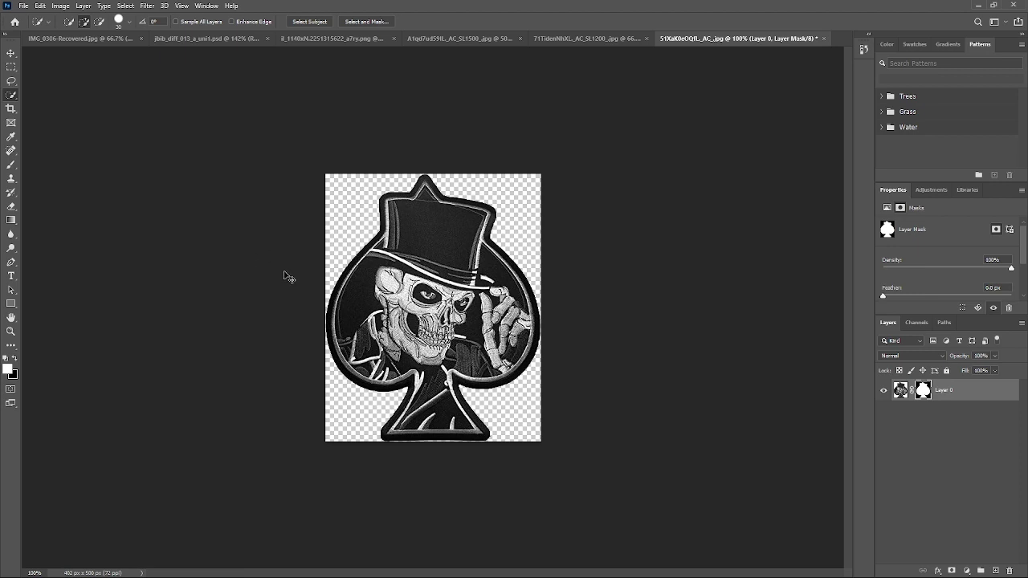
# Step: Paste the masked spade patch into jbib_diff_013_a_uni1.psd, scale it to about 7.7% × 5.8%, and place it just above the ORIGINAL patch
pyautogui.click(208, 37)
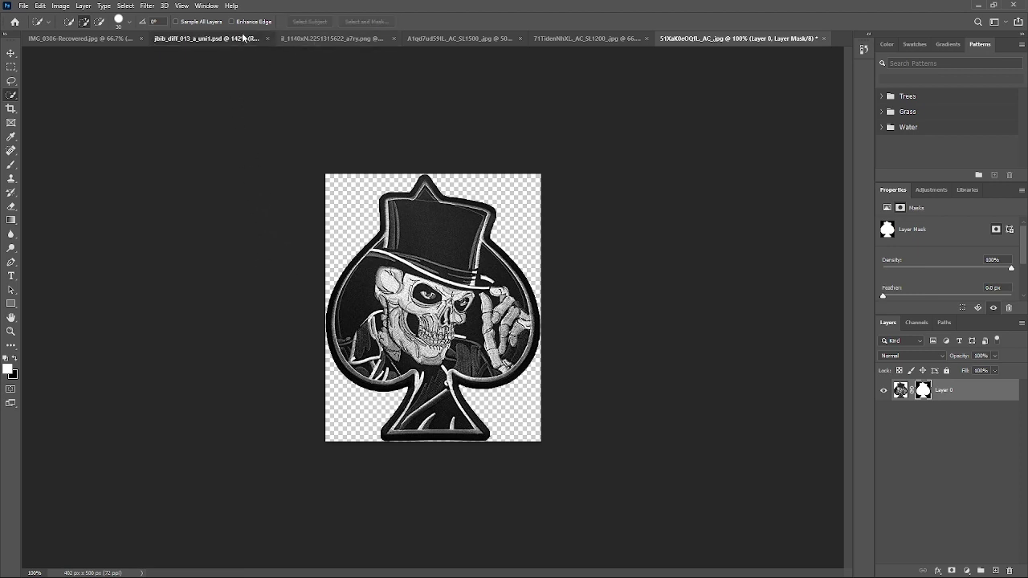
pyautogui.moveTo(407, 358); pyautogui.dragTo(409, 361)
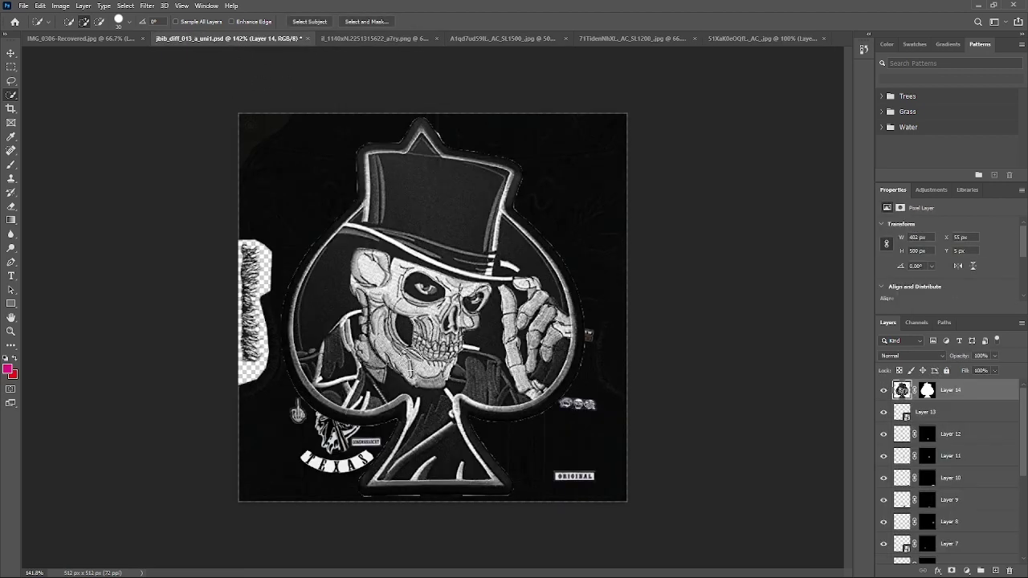
pyautogui.click(11, 54)
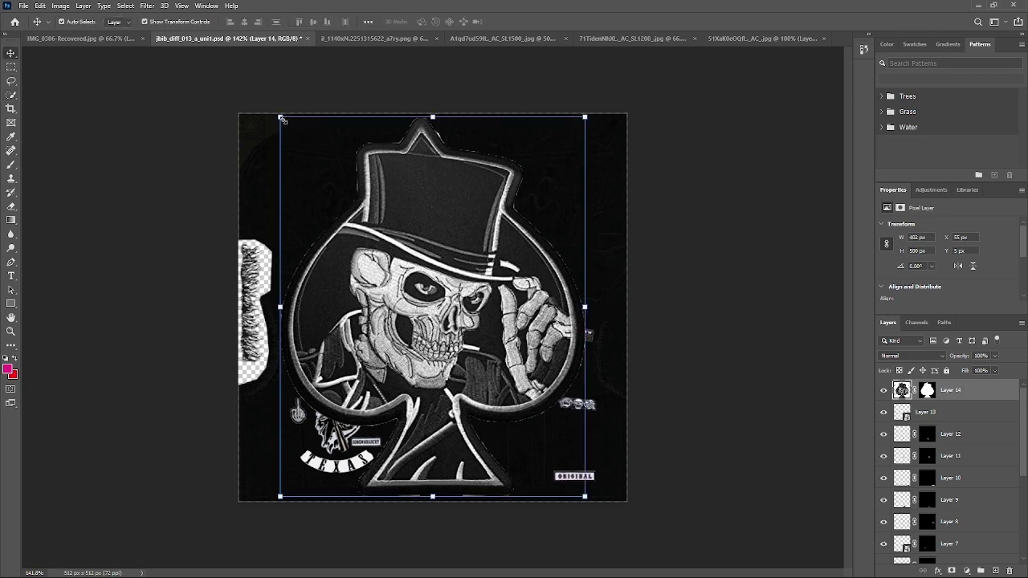
pyautogui.moveTo(280, 115); pyautogui.dragTo(581, 452)
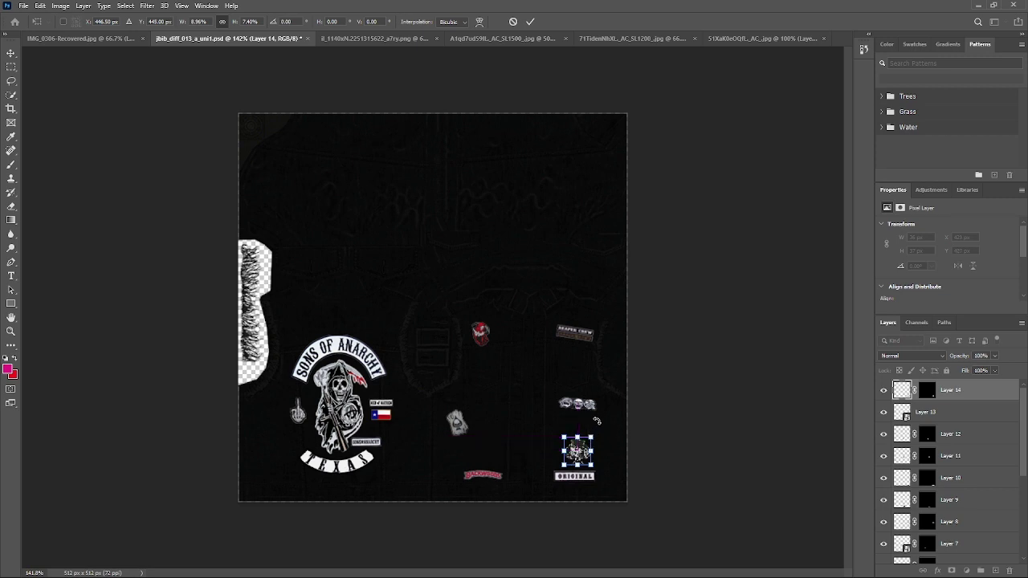
pyautogui.moveTo(590, 437); pyautogui.dragTo(575, 459)
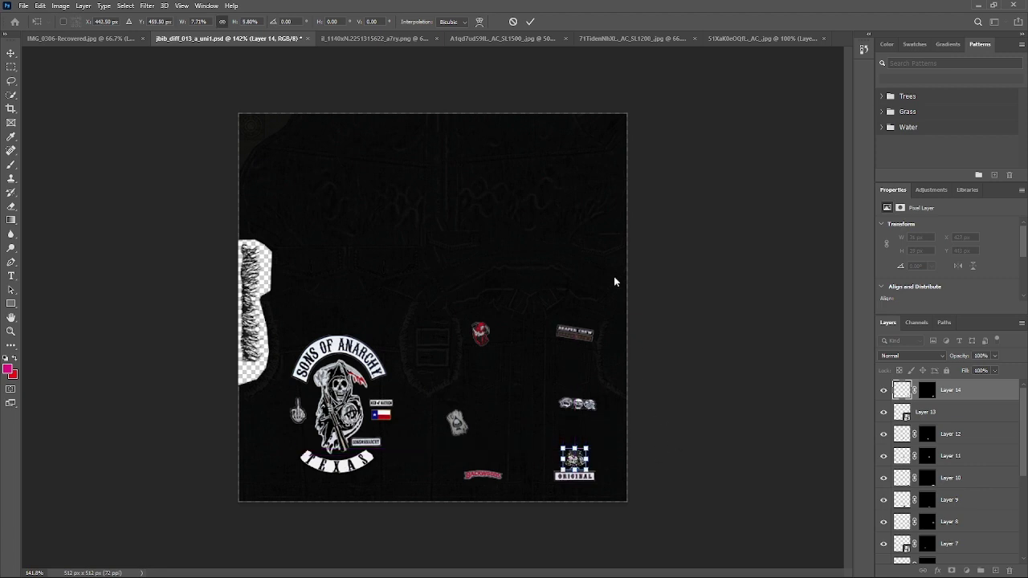
pyautogui.click(529, 22)
pyautogui.click(727, 401)
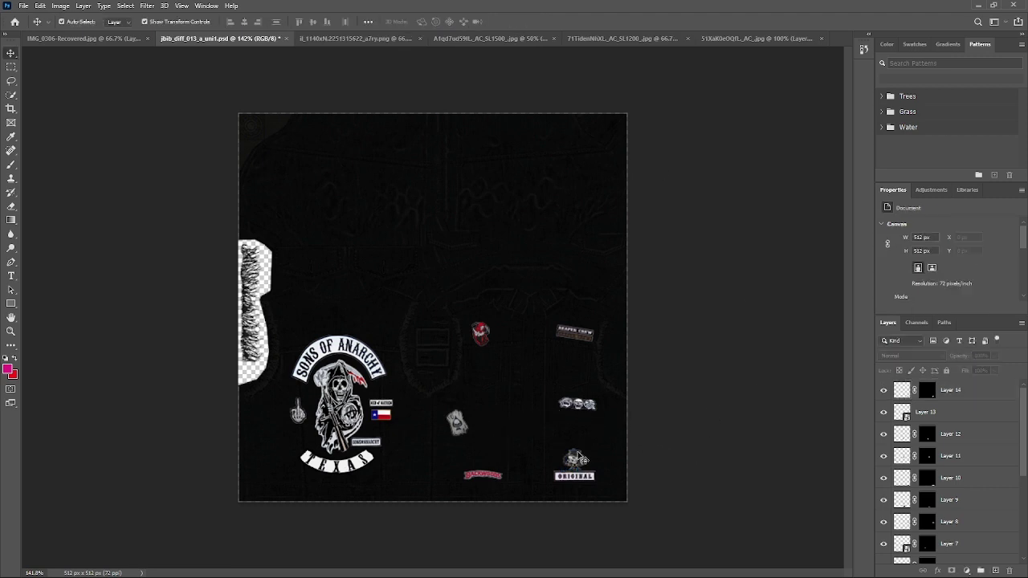
# Step: Get a slogan-patch sheet from the browser and mask it to the BEER IS CHEAP, RIDE IT LIKE YOU STOLE IT and I'M LOST TOO patches
pyautogui.moveTo(443, 566)
pyautogui.click(386, 502)
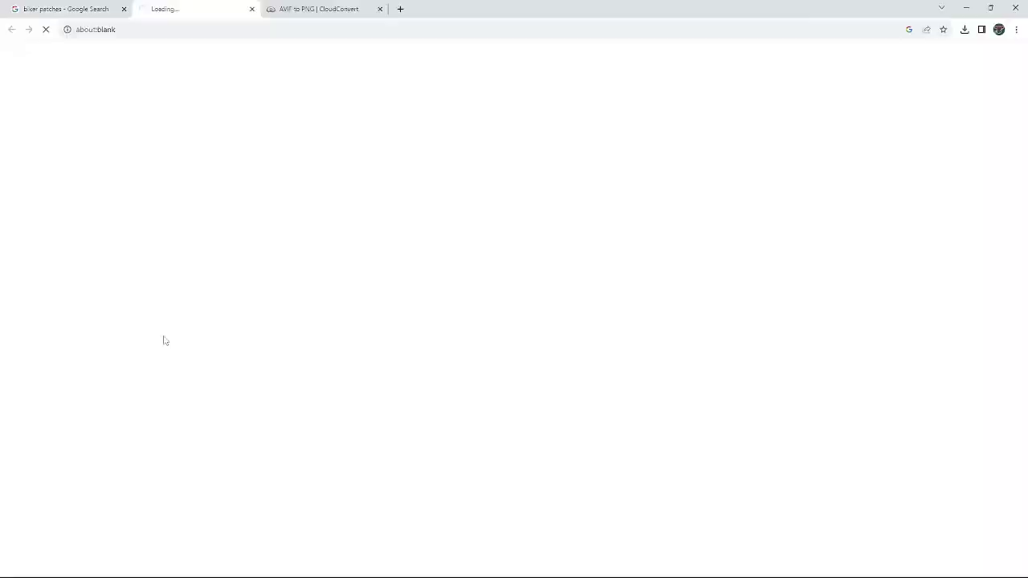
pyautogui.click(269, 265)
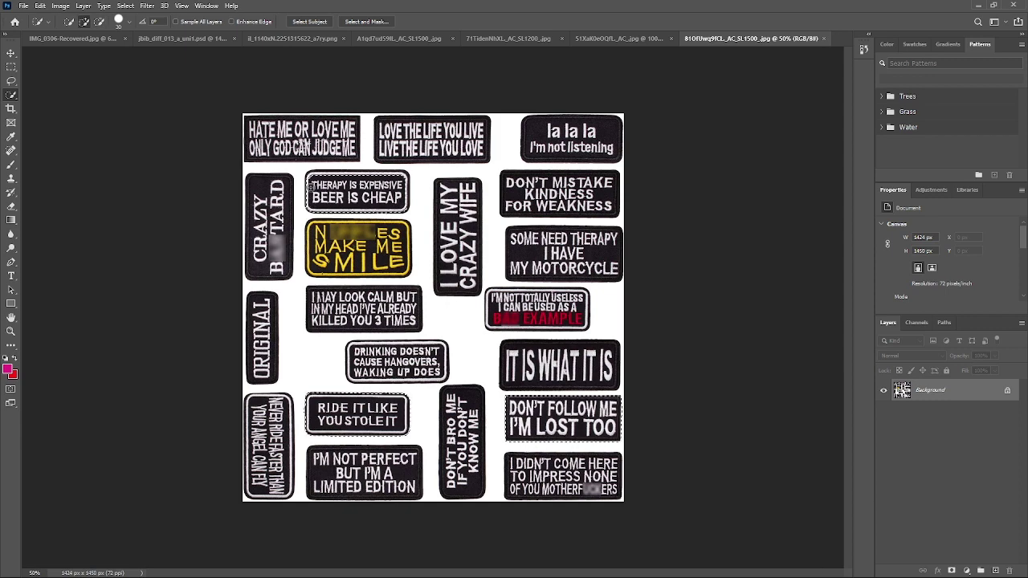
pyautogui.click(952, 571)
# Step: Scale the pasted slogan-patch layer in the vest texture to about 13.1% × 6.3% and place it at about X 365, Y 399 px
pyautogui.press('v')
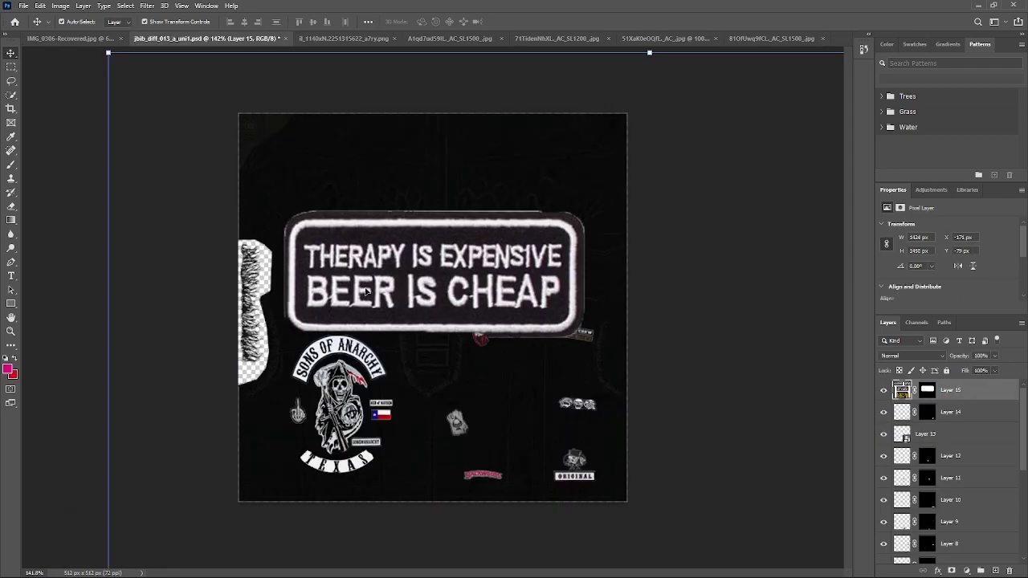
pyautogui.moveTo(113, 61); pyautogui.dragTo(424, 306)
pyautogui.moveTo(479, 341); pyautogui.dragTo(531, 413)
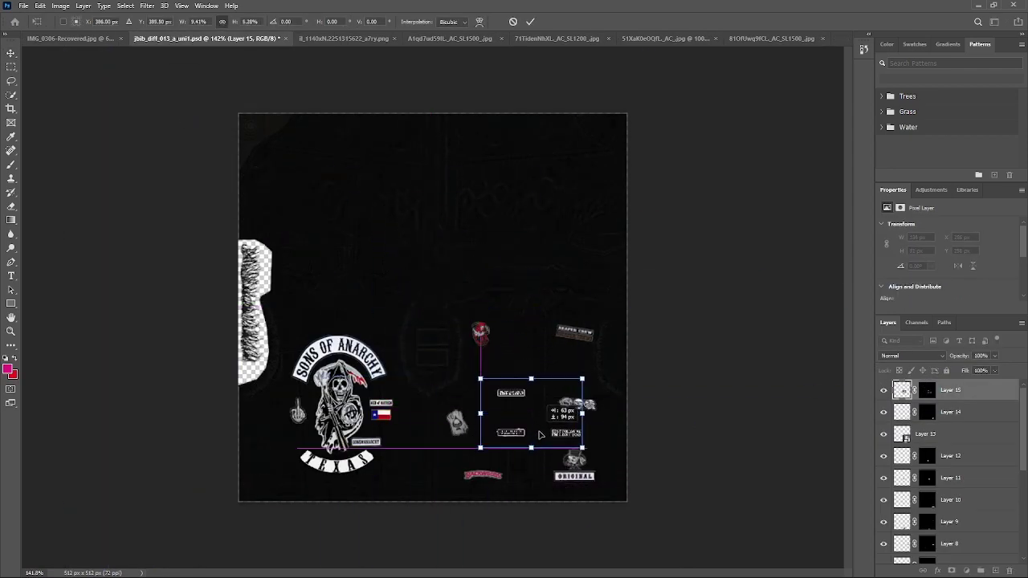
pyautogui.moveTo(587, 452); pyautogui.dragTo(585, 379)
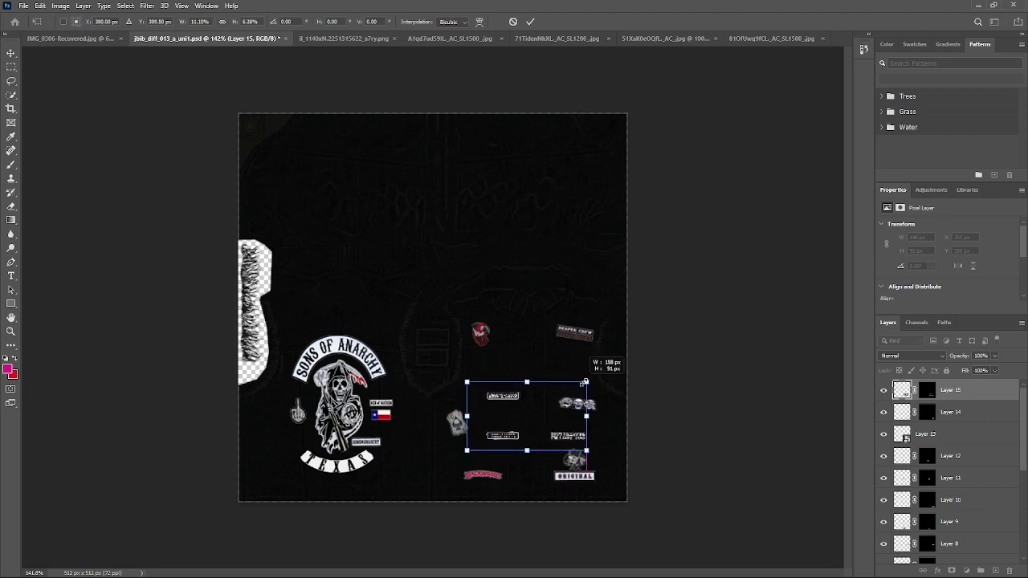
pyautogui.moveTo(466, 375); pyautogui.dragTo(442, 379)
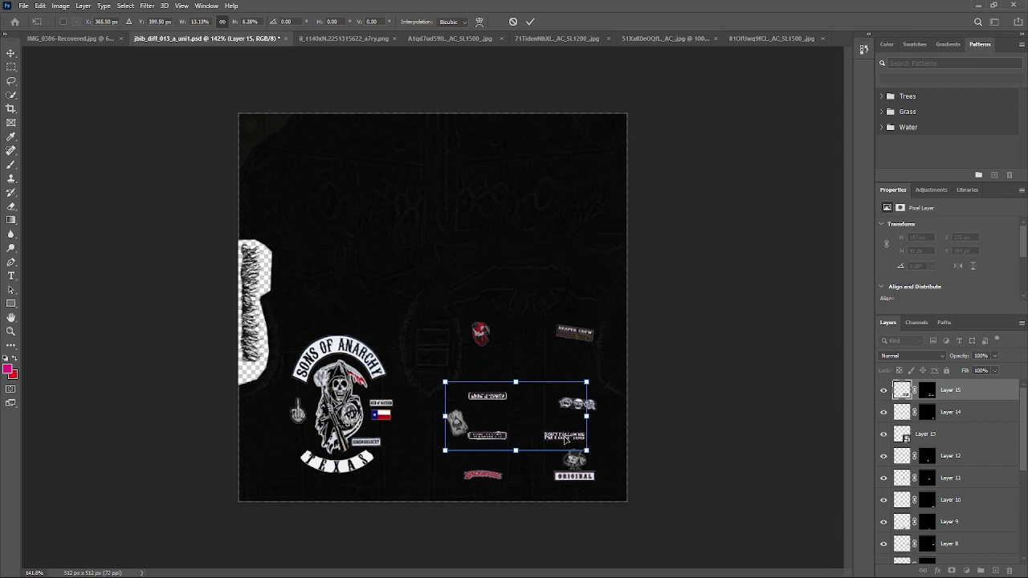
pyautogui.press('Return')
pyautogui.click(699, 282)
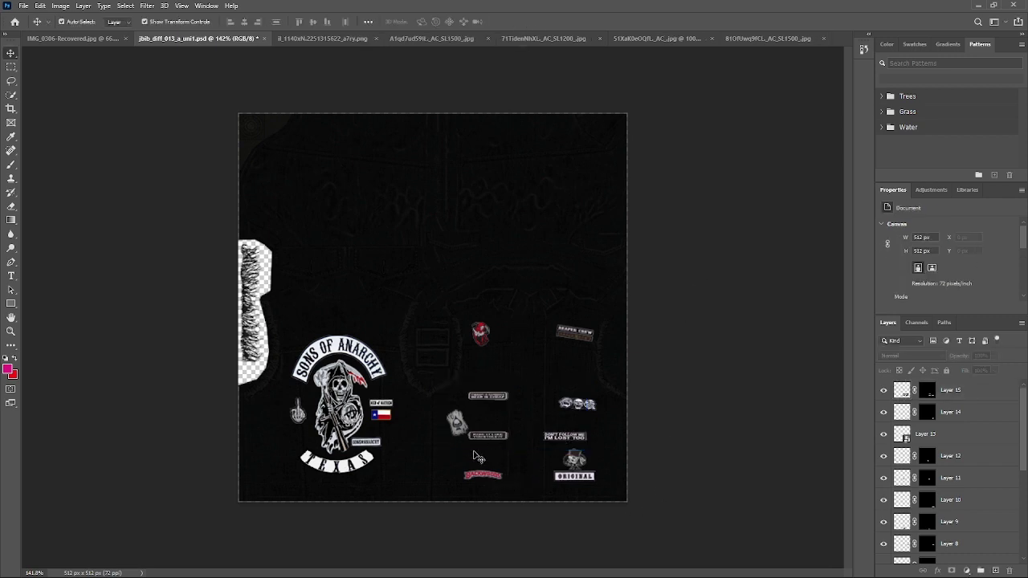
# Step: Open Biker-patch-The-Flying-Skull.jpg and select the winged skull with Quick Selection, trimming the surrounding background out of the selection
pyautogui.hotkey('ctrl', 'o')
pyautogui.doubleClick(241, 233)
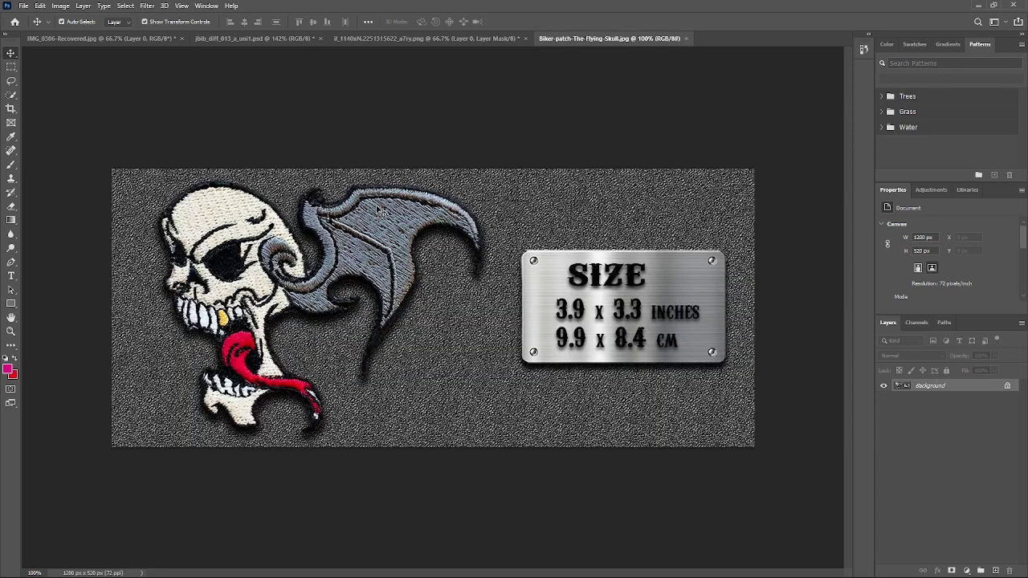
pyautogui.click(10, 96)
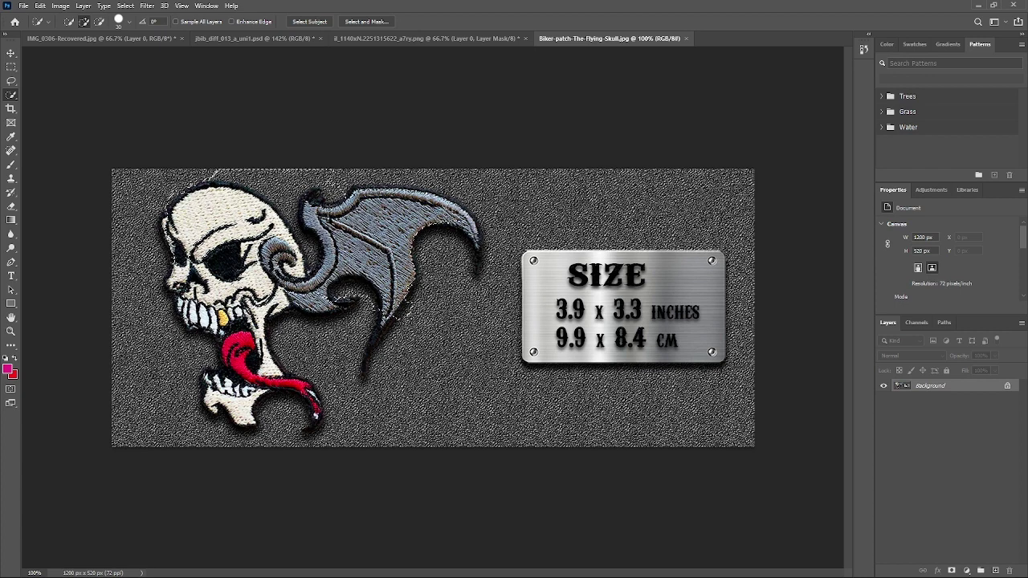
pyautogui.moveTo(211, 245); pyautogui.dragTo(273, 361)
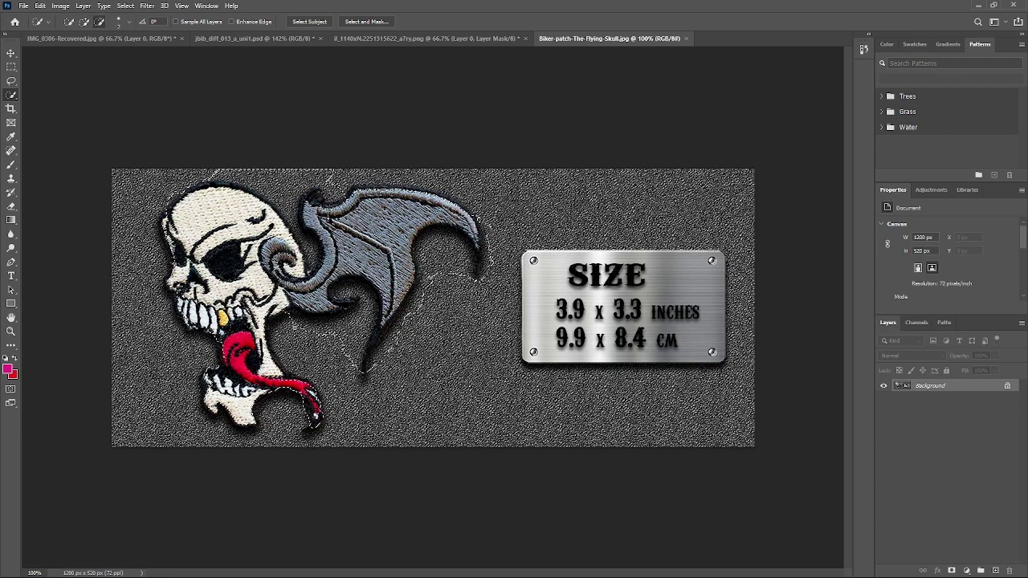
pyautogui.moveTo(374, 360)
pyautogui.mouseDown()
pyautogui.moveTo(455, 241)
pyautogui.moveTo(464, 252)
pyautogui.mouseUp()
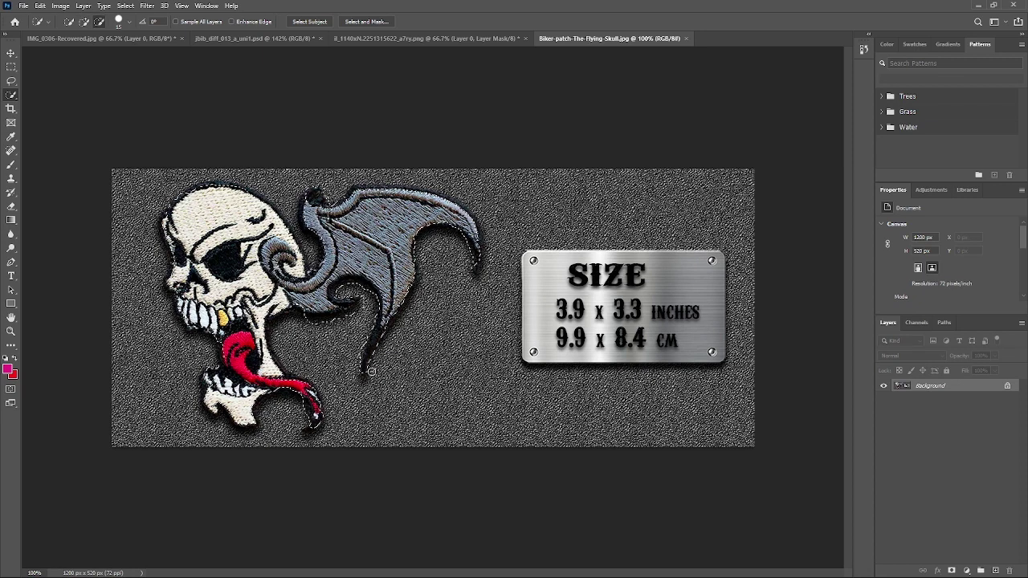
# Step: Mask out everything around the flying skull and ready the Brush tool for touching up the mask
pyautogui.click(966, 570)
pyautogui.rightClick(334, 199)
pyautogui.press('Escape')
pyautogui.press('b')
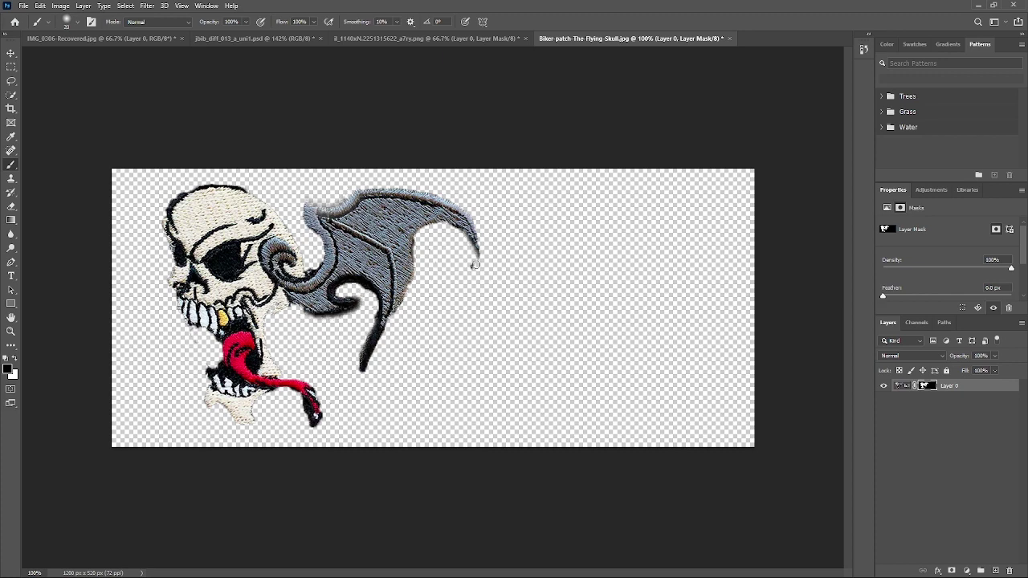
# Step: Paste the masked flying skull into jbib_diff_013_a_uni1.psd and scale it down to about 11.5% × 12.3%
pyautogui.click(255, 38)
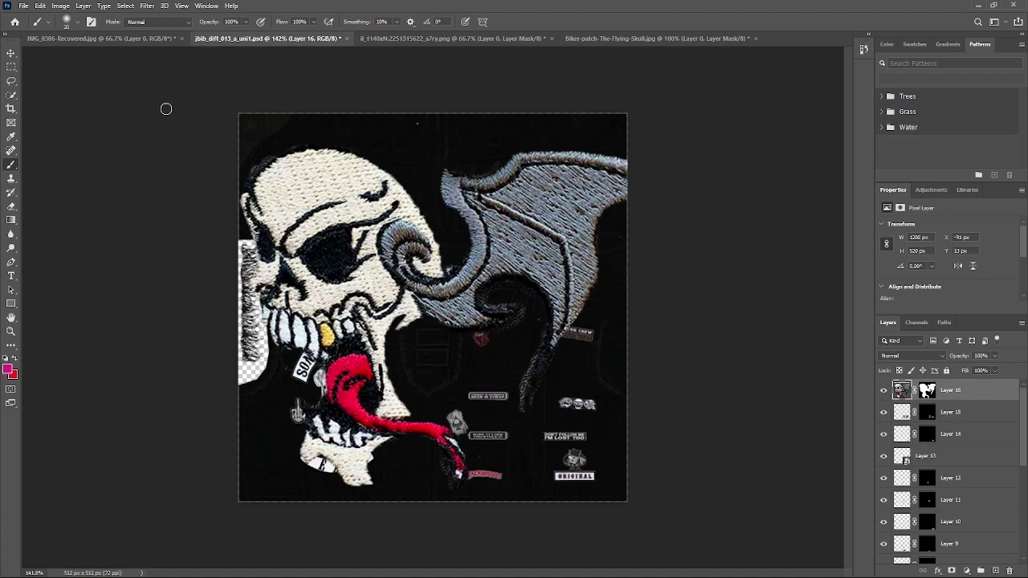
pyautogui.click(12, 54)
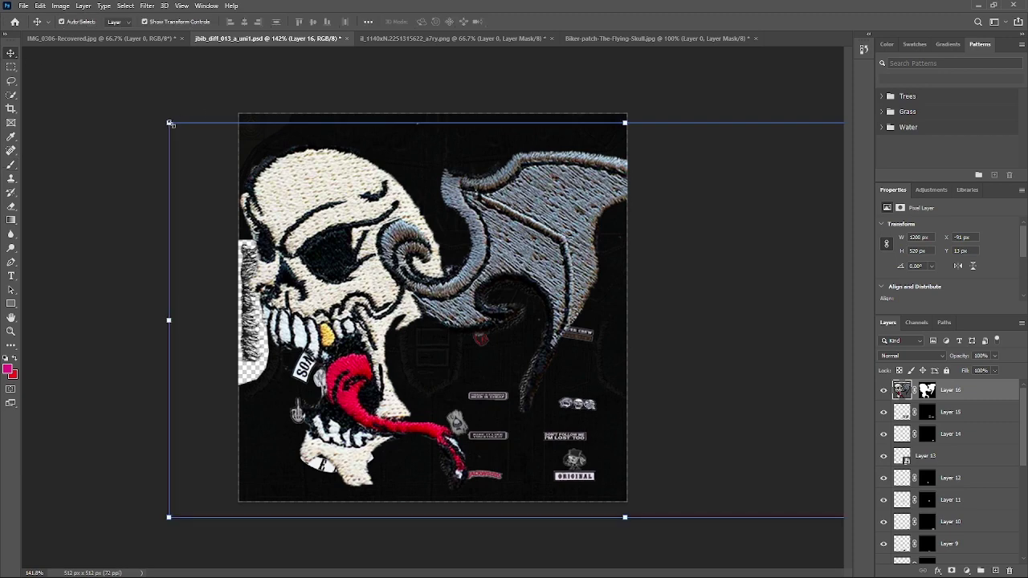
pyautogui.moveTo(170, 124); pyautogui.dragTo(501, 347)
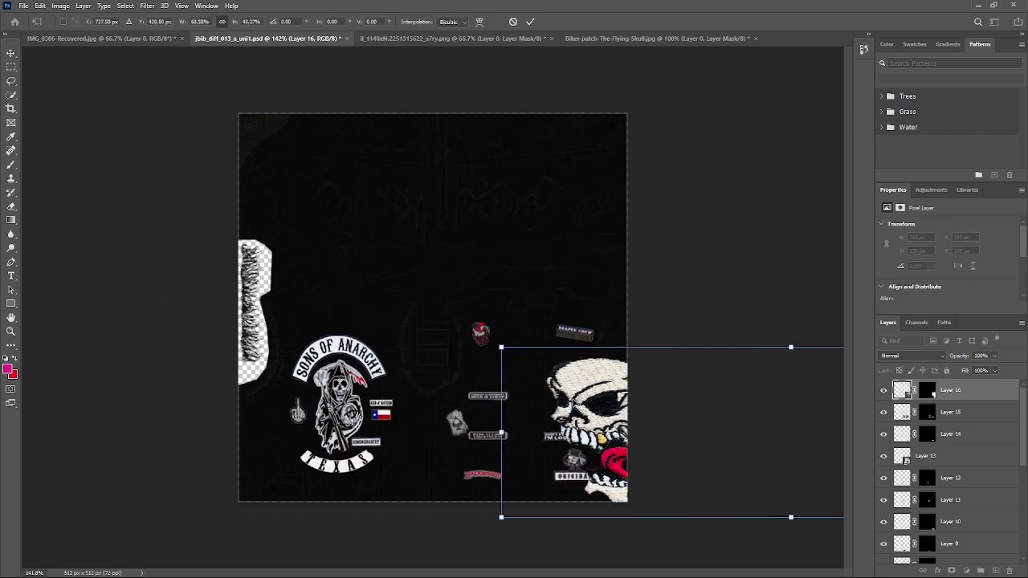
pyautogui.moveTo(586, 417); pyautogui.dragTo(302, 220)
pyautogui.moveTo(217, 151); pyautogui.dragTo(412, 232)
pyautogui.moveTo(798, 233); pyautogui.dragTo(516, 270)
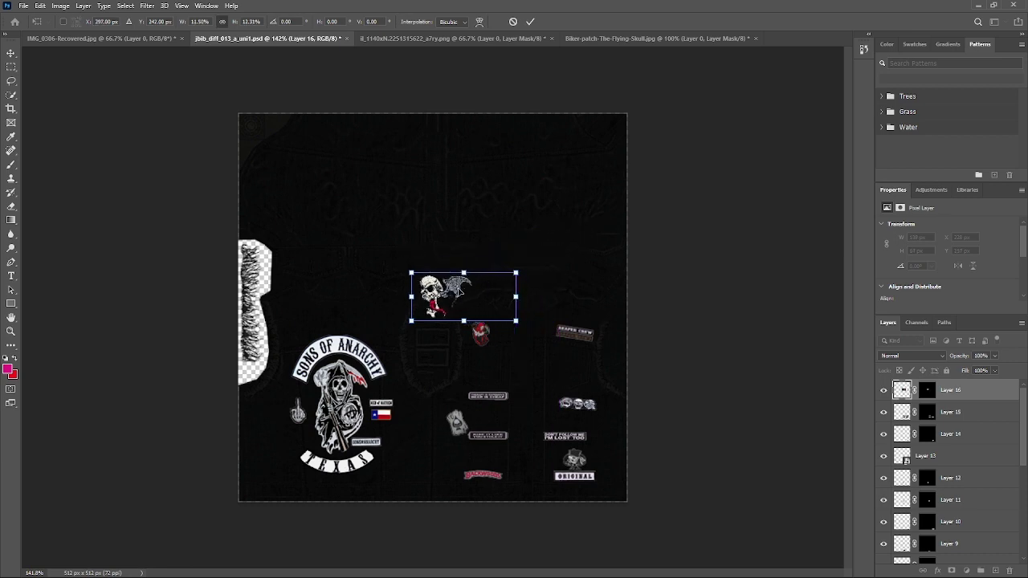
# Step: Scale the flying skull to about 5.3% × 6.4%, rotate it about -18.2°, and place it at about X 497, Y 430 px
pyautogui.moveTo(448, 295); pyautogui.dragTo(620, 434)
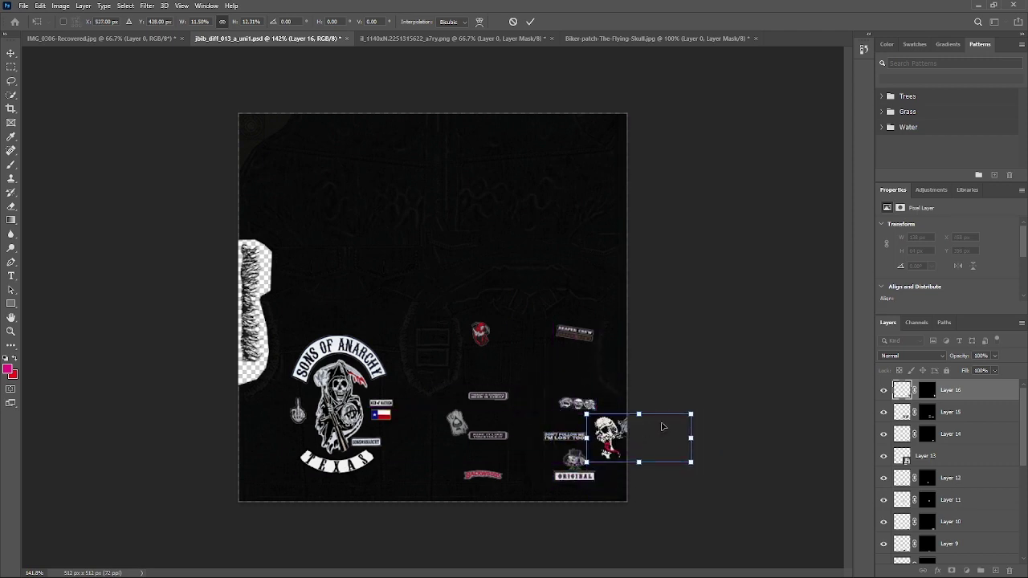
pyautogui.moveTo(689, 413); pyautogui.dragTo(608, 412)
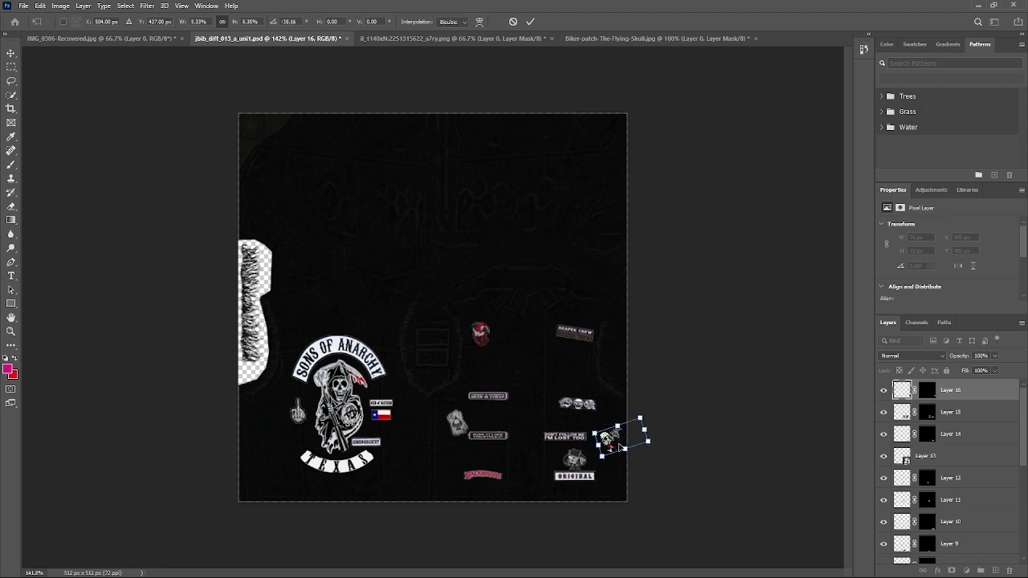
pyautogui.moveTo(620, 447); pyautogui.dragTo(622, 450)
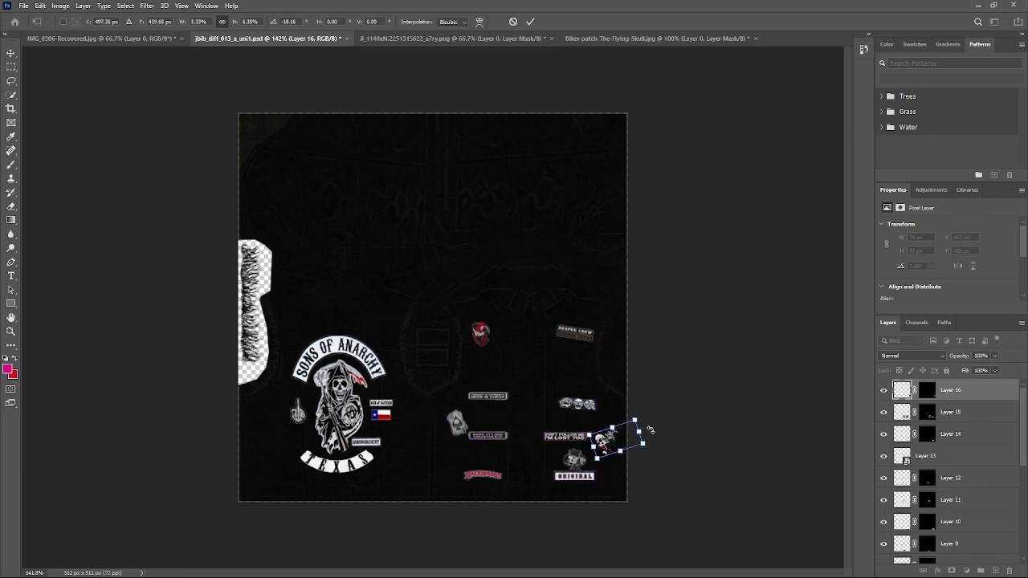
pyautogui.click(530, 21)
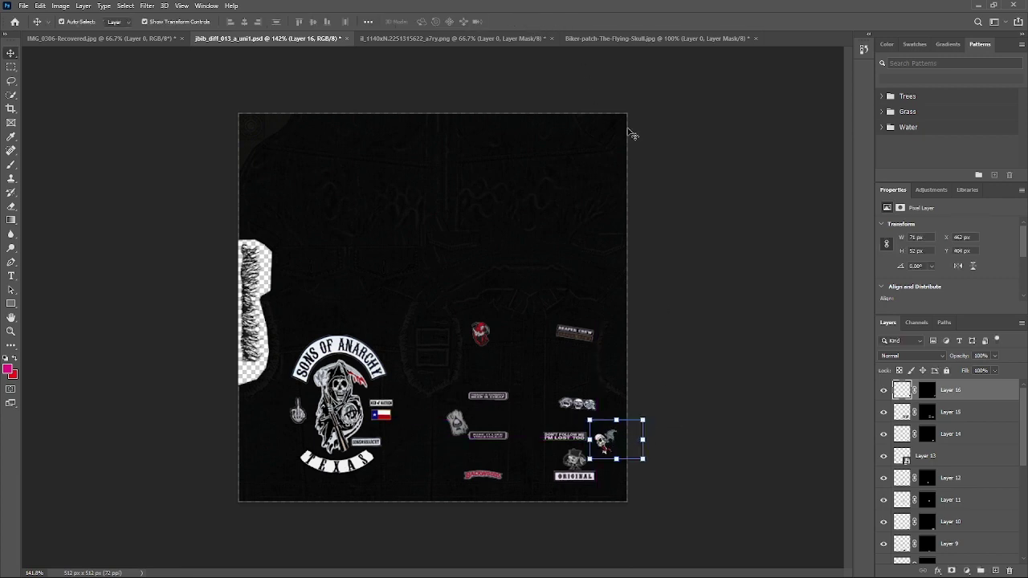
pyautogui.click(731, 305)
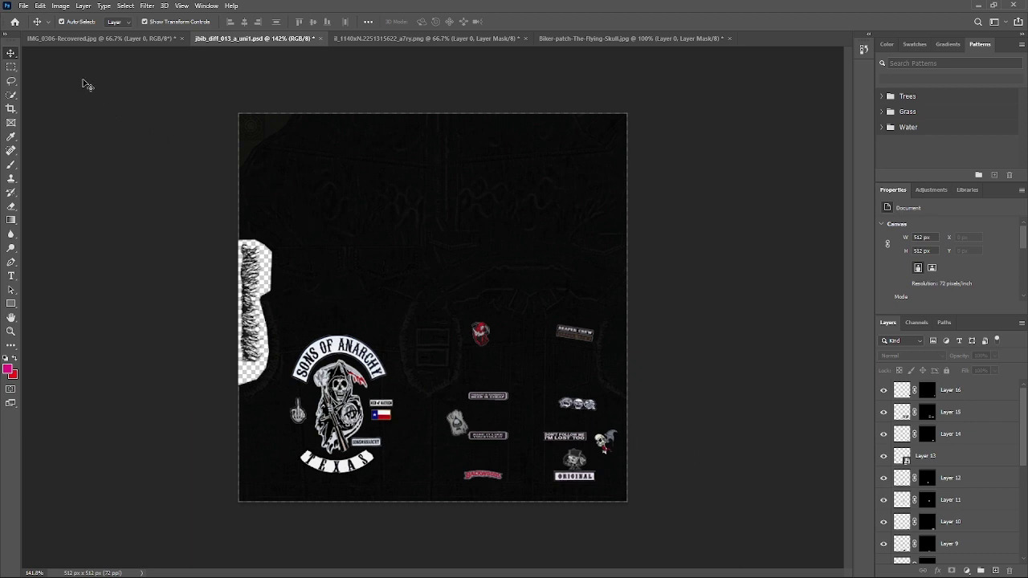
# Step: Save the vest PSD and export it as a 512 × 512 px PNG over jbib_diff_013_a_uni1 in the sonofar folder
pyautogui.click(25, 7)
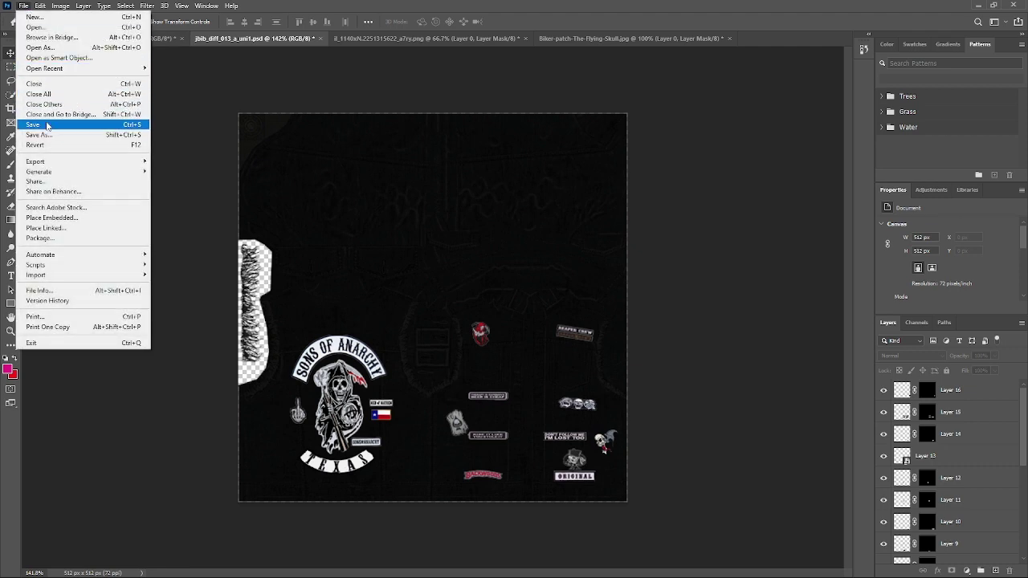
pyautogui.click(46, 122)
pyautogui.click(23, 5)
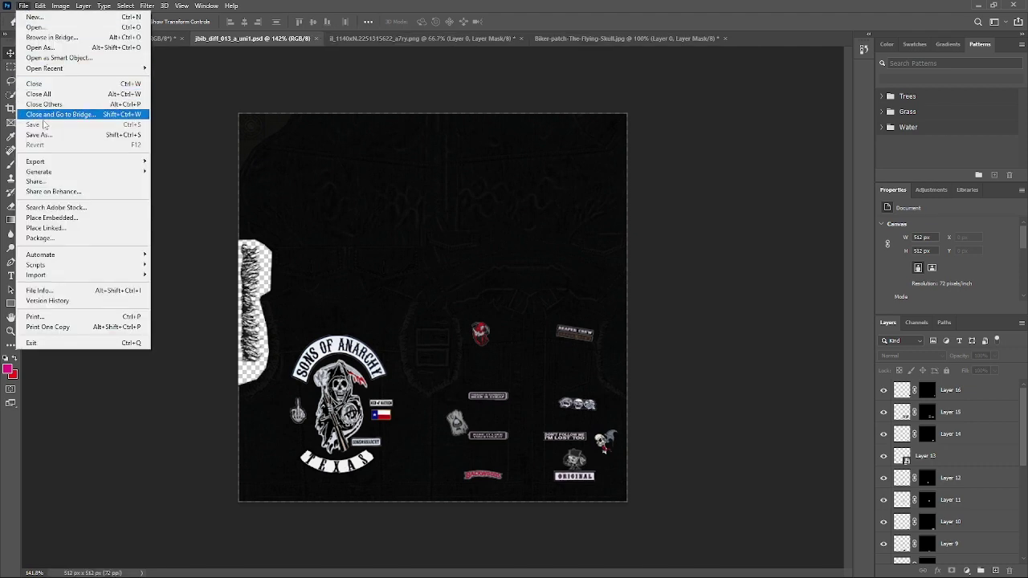
pyautogui.moveTo(44, 164)
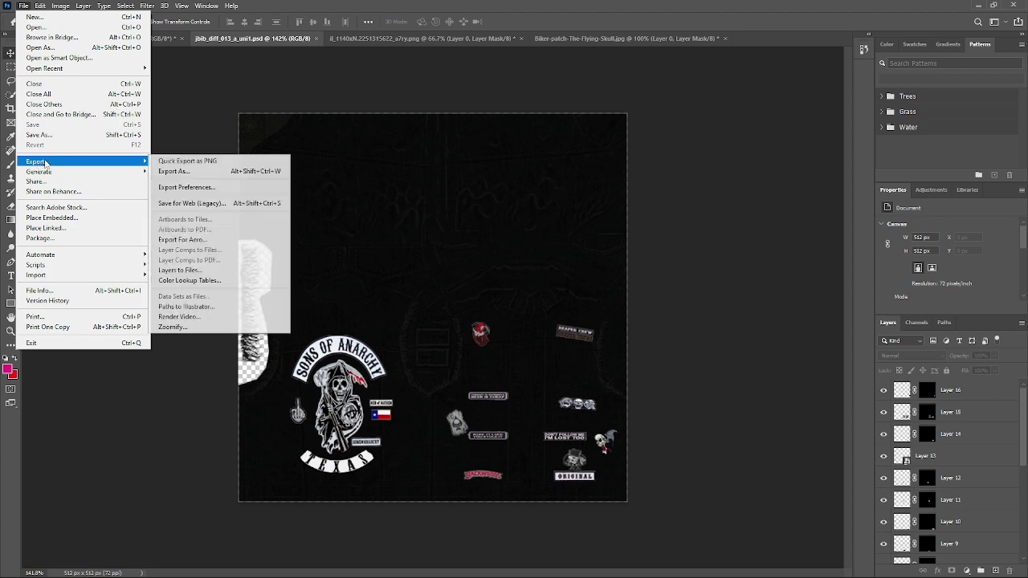
pyautogui.click(190, 172)
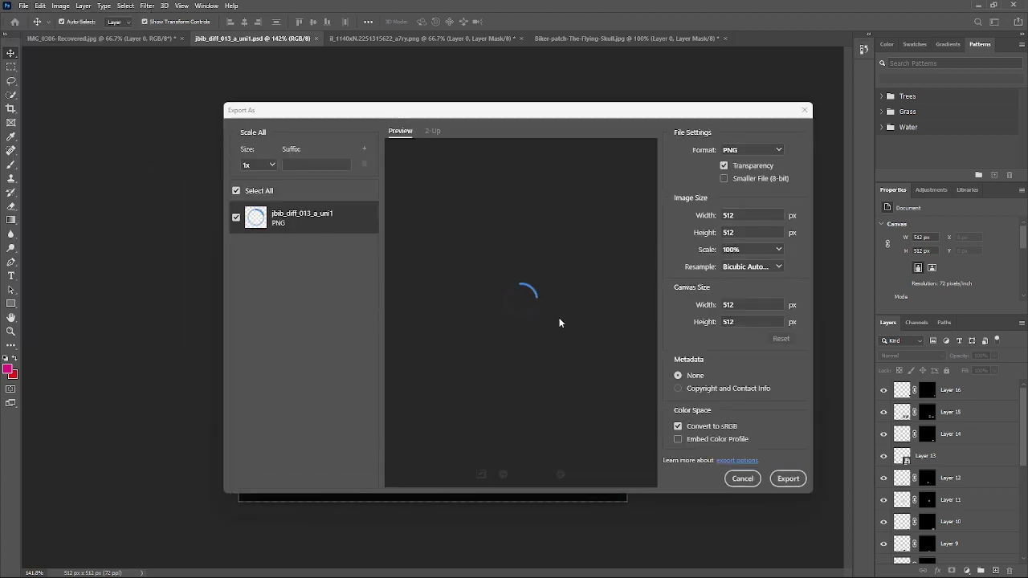
pyautogui.click(789, 480)
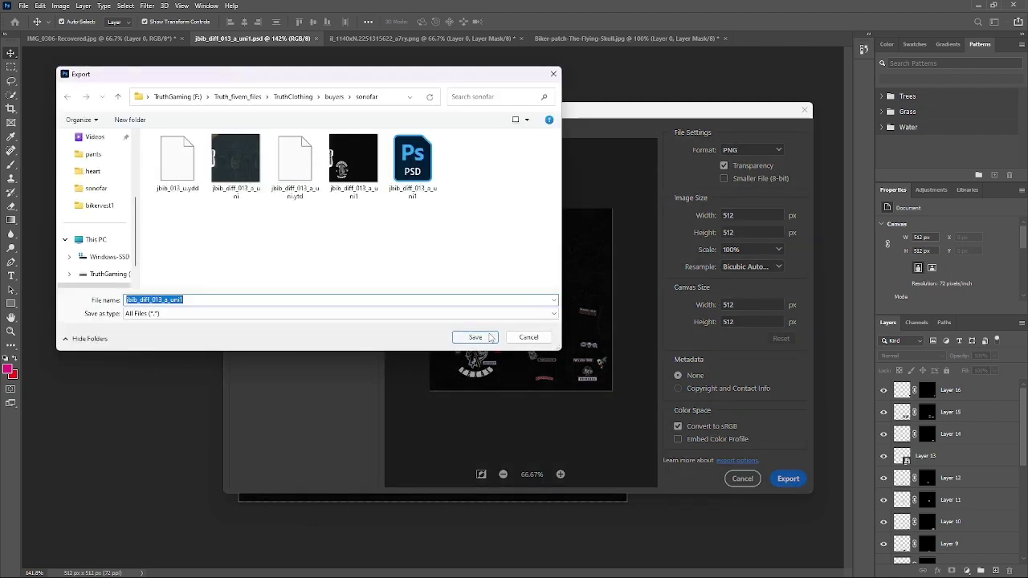
pyautogui.click(490, 338)
pyautogui.click(540, 295)
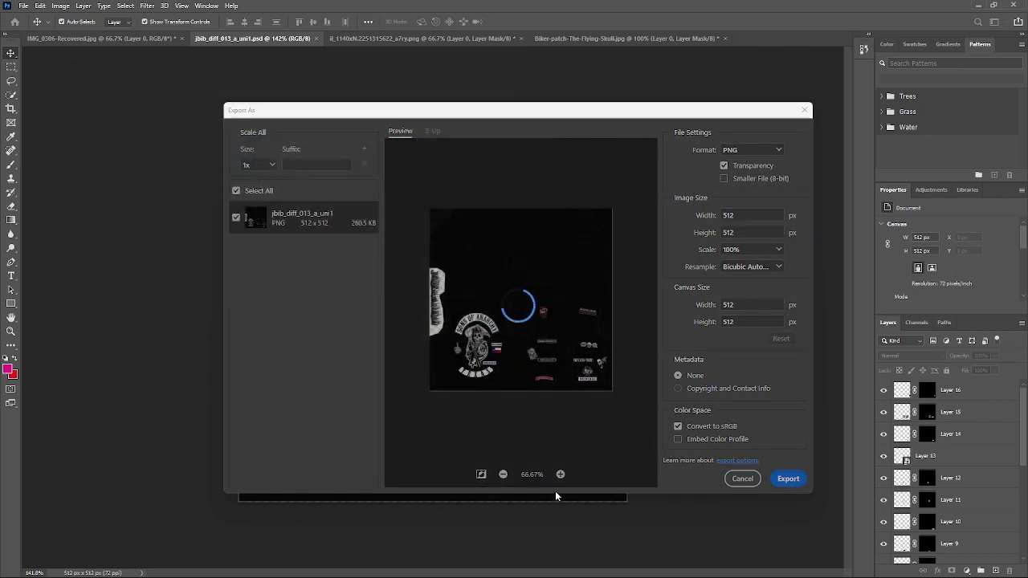
# Step: Switch to OpenIV, replace the texture in jbib_diff_013_a_uni.ytd with the exported jbib_diff_013_a_uni1 image, and save the texture dictionary
pyautogui.moveTo(585, 573)
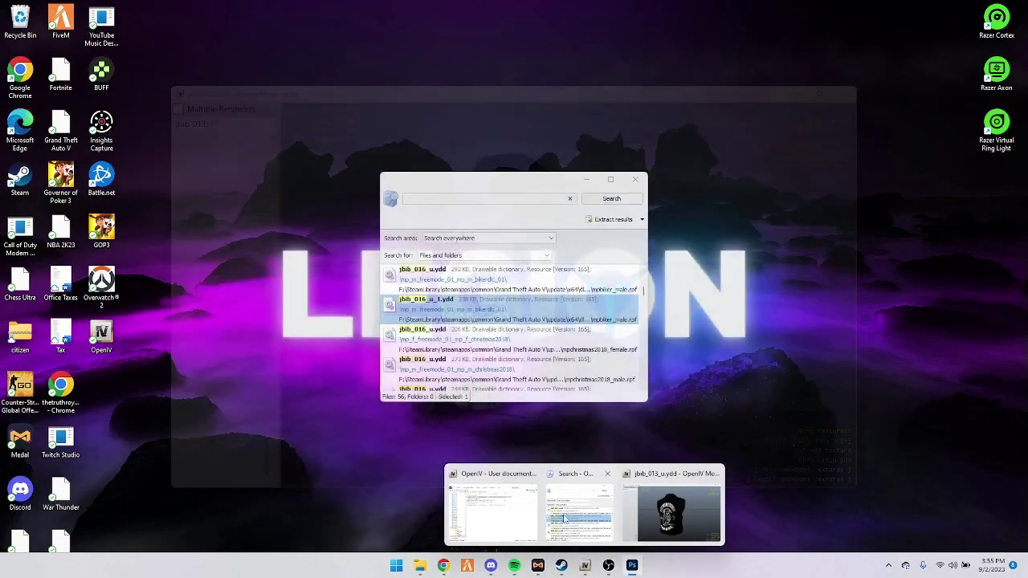
pyautogui.click(671, 509)
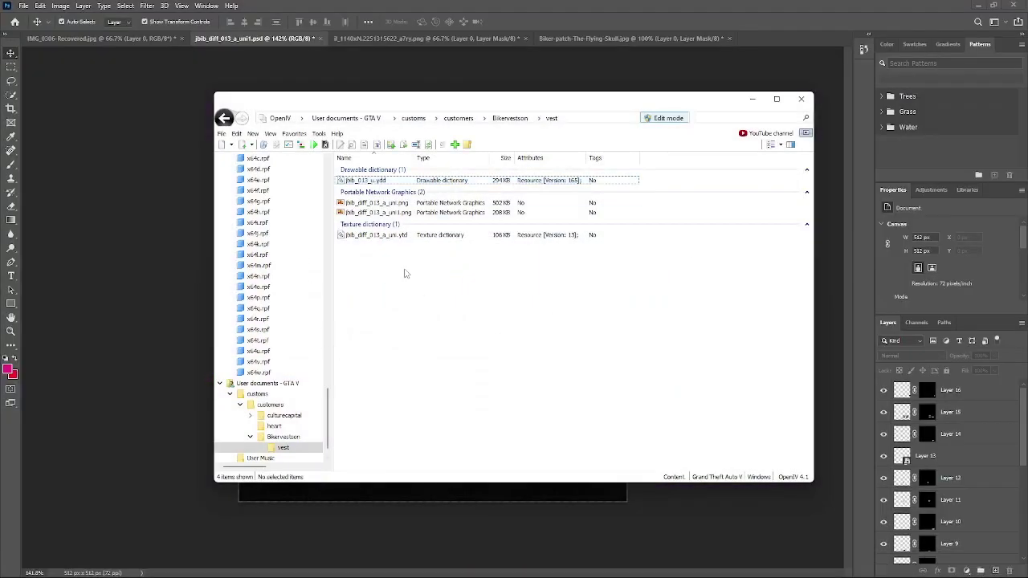
pyautogui.doubleClick(376, 235)
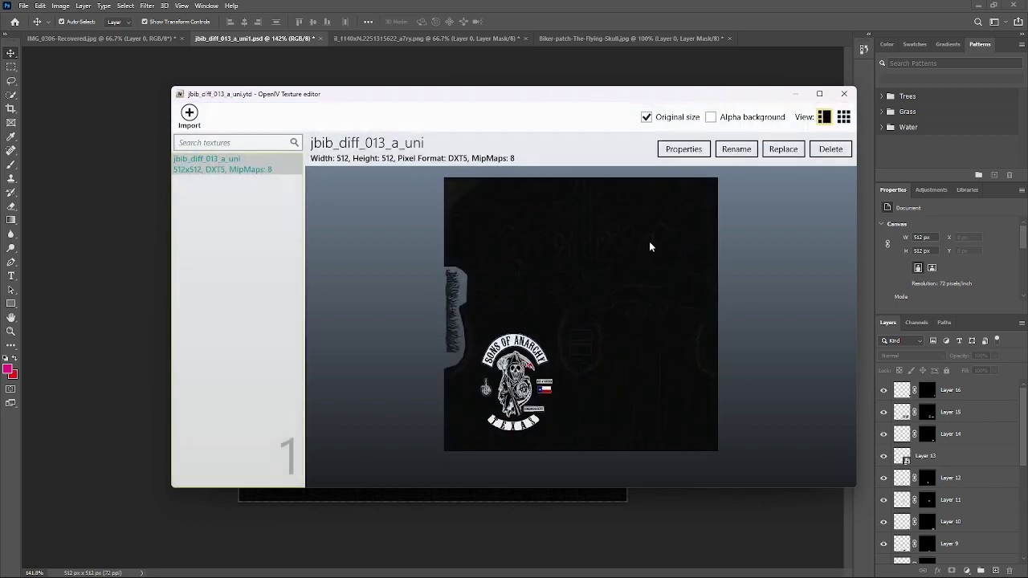
pyautogui.click(785, 158)
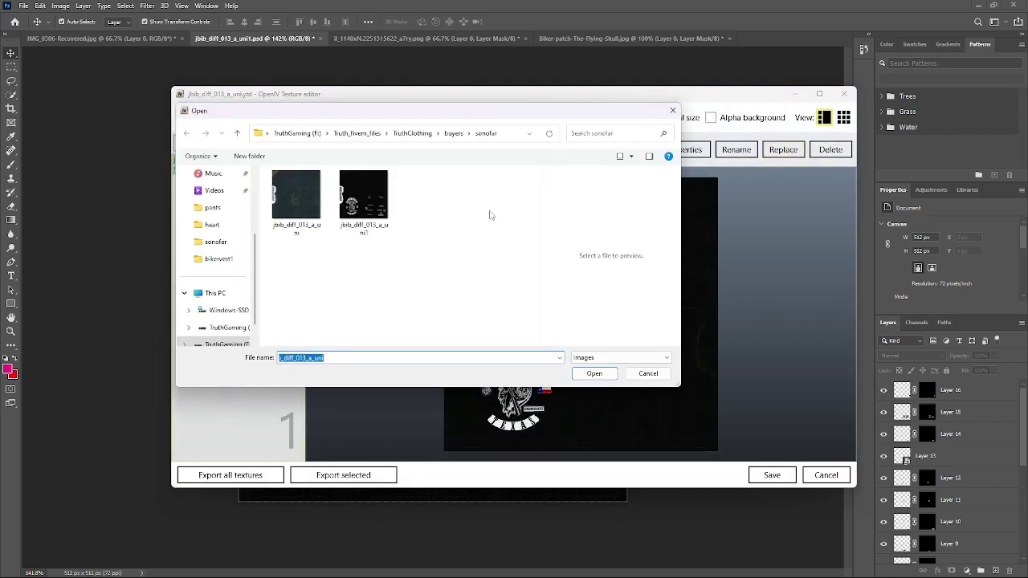
pyautogui.click(363, 209)
pyautogui.doubleClick(363, 208)
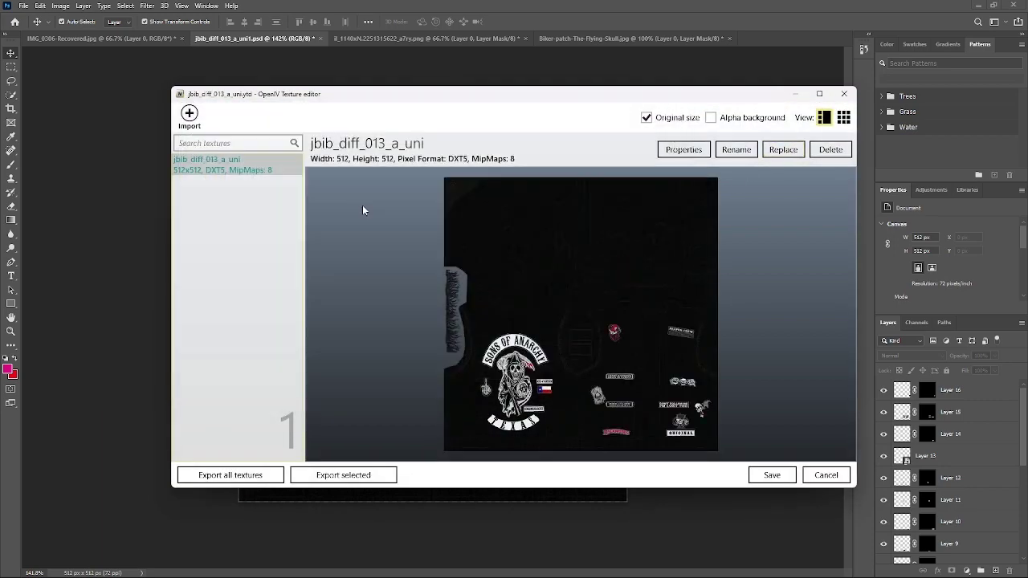
pyautogui.click(771, 475)
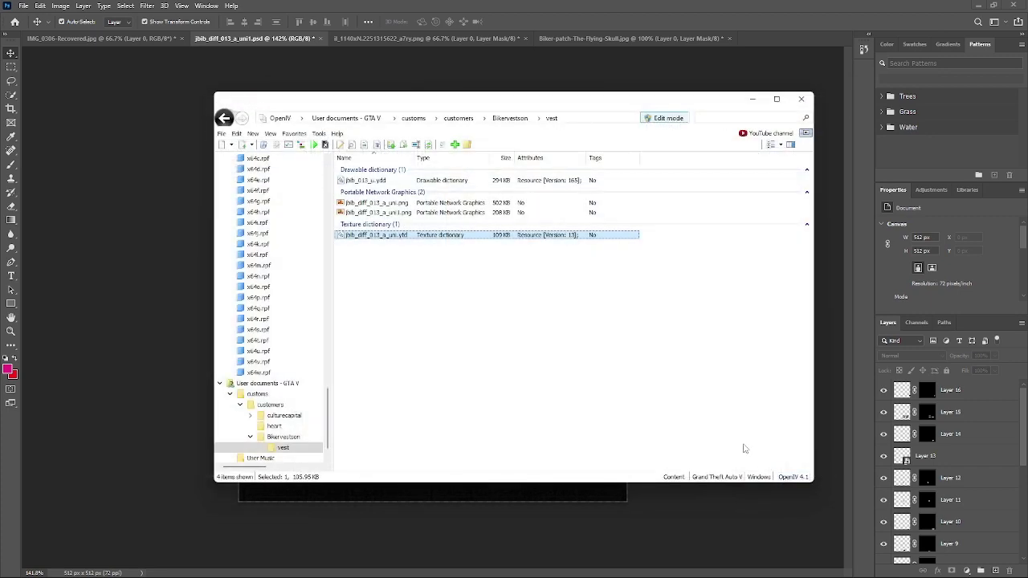
pyautogui.click(462, 328)
# Step: Open jbib_013_u.ydd in the model viewer and examine the patch placement on the vest's front and side
pyautogui.moveTo(584, 569)
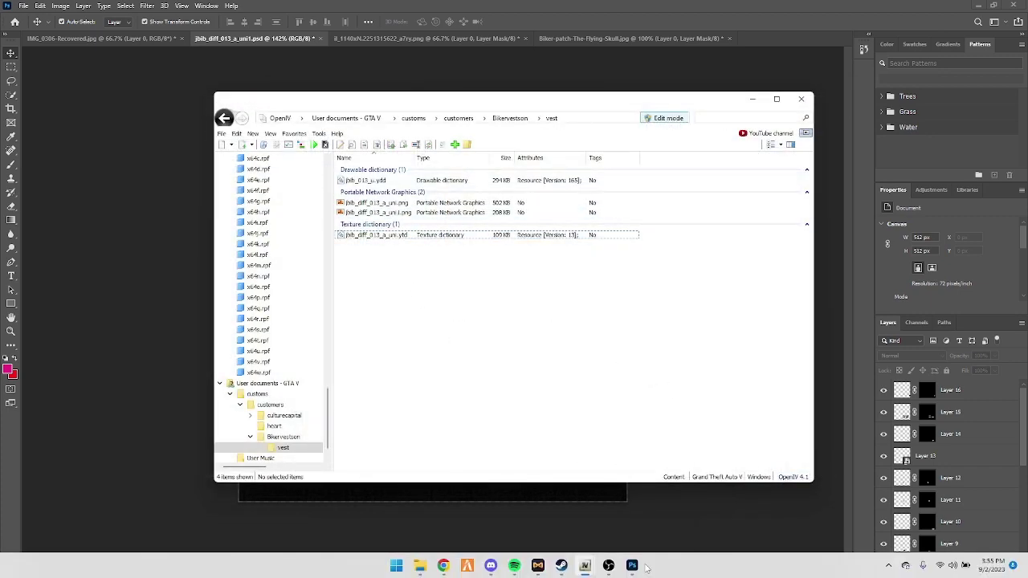
pyautogui.click(713, 475)
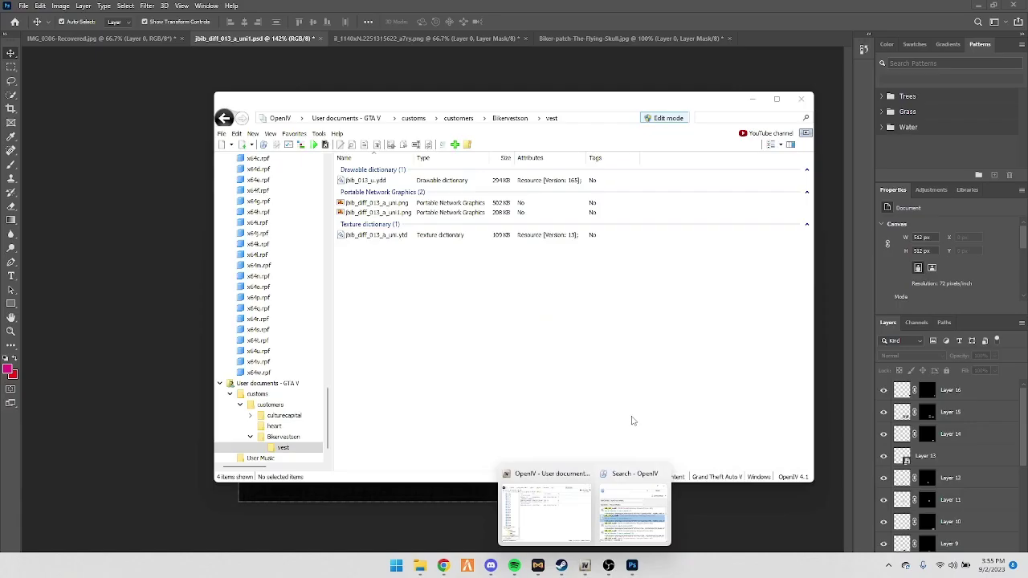
pyautogui.click(379, 180)
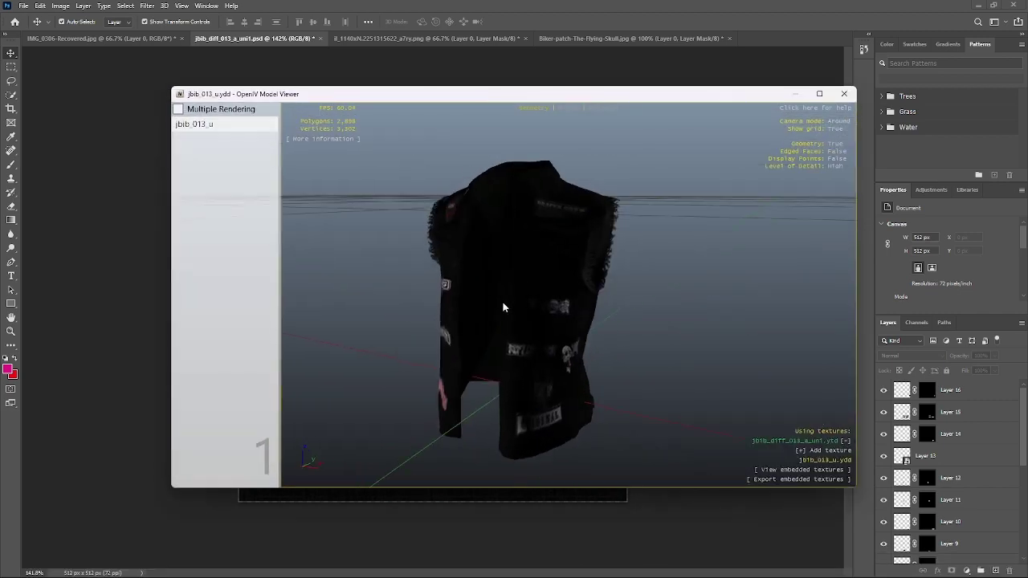
pyautogui.moveTo(504, 308); pyautogui.dragTo(481, 441)
pyautogui.moveTo(537, 405); pyautogui.dragTo(498, 364)
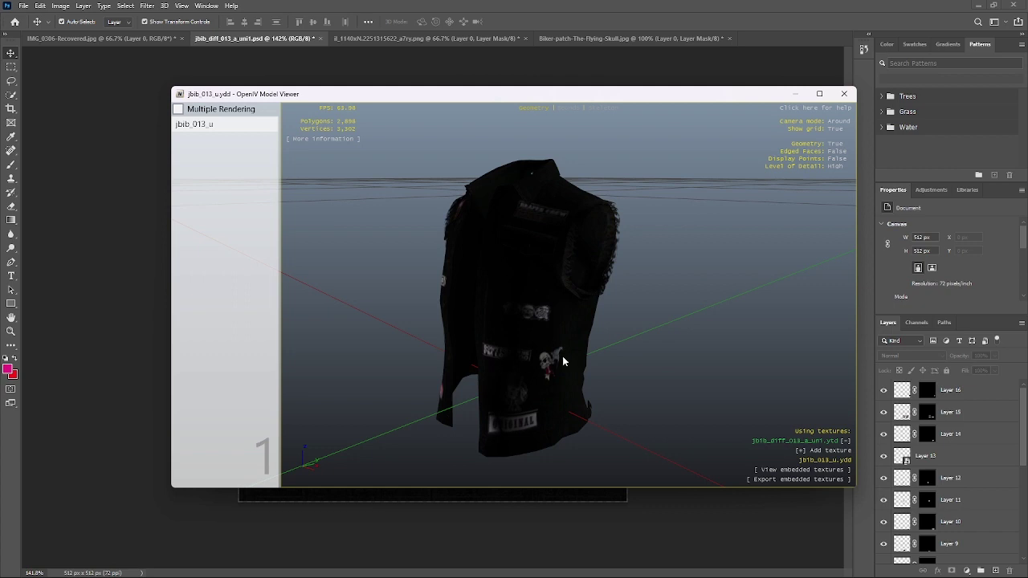
pyautogui.moveTo(563, 362); pyautogui.dragTo(516, 349)
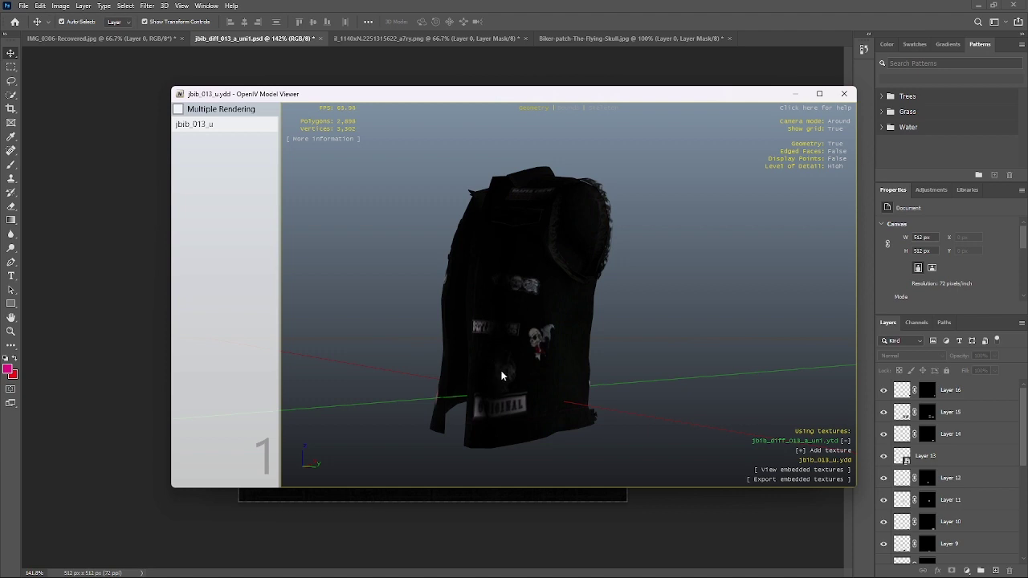
pyautogui.moveTo(498, 371); pyautogui.dragTo(539, 330)
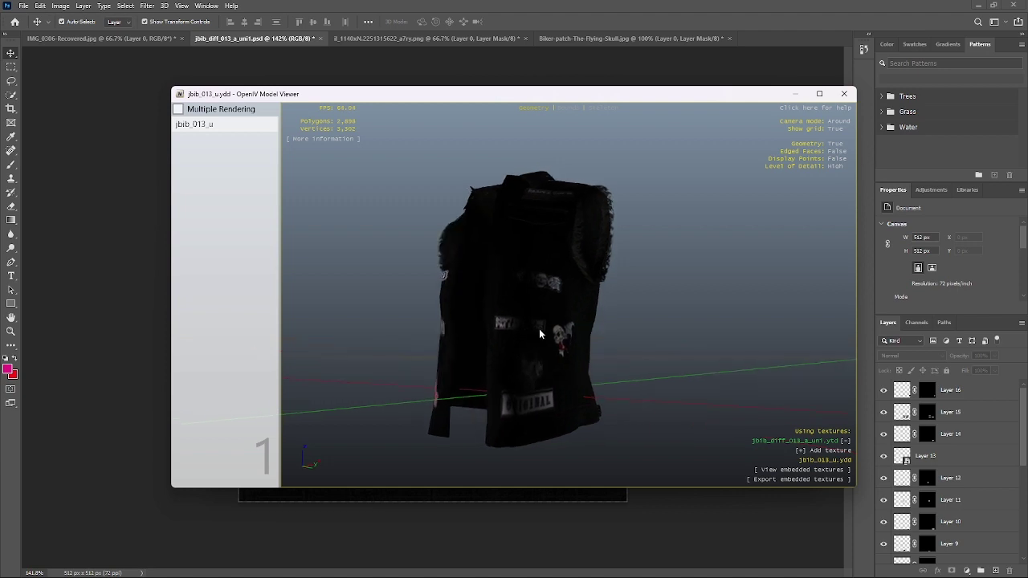
# Step: Turn the vest to show its front at an angle and capture a rectangular screenshot of the 3D model view
pyautogui.moveTo(546, 385); pyautogui.dragTo(326, 384)
pyautogui.press('super+shift+s')
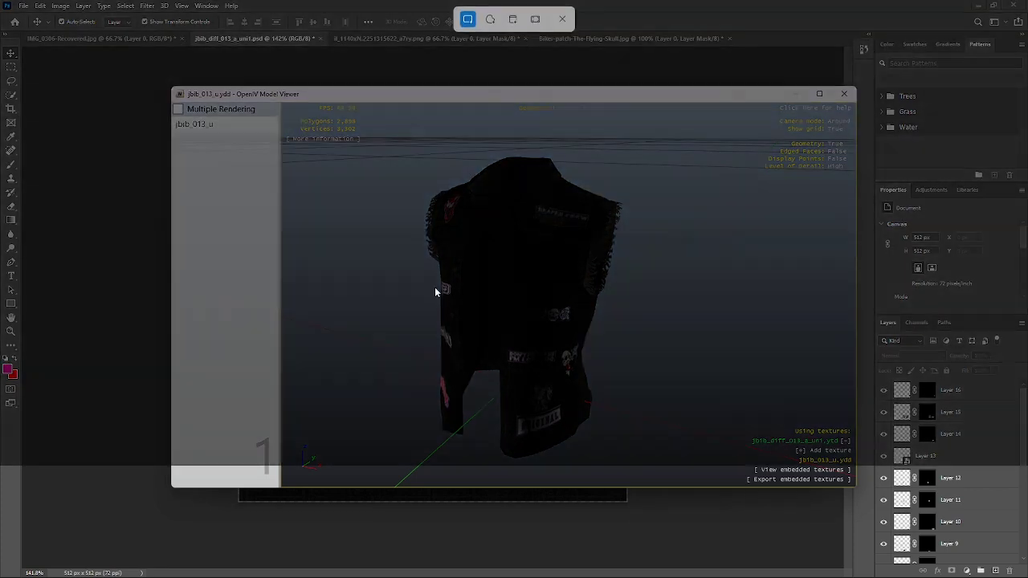
pyautogui.moveTo(285, 103); pyautogui.dragTo(844, 484)
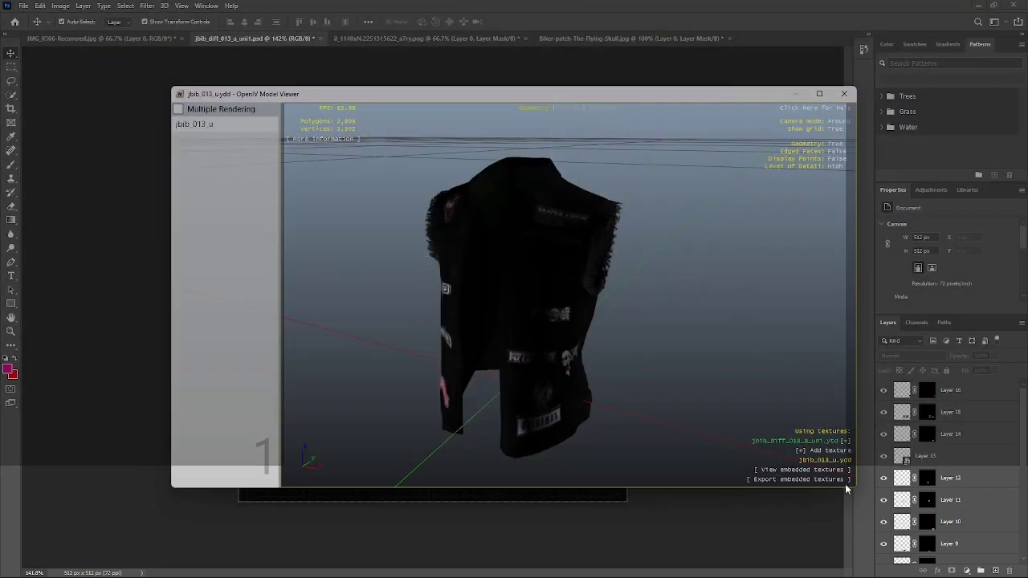